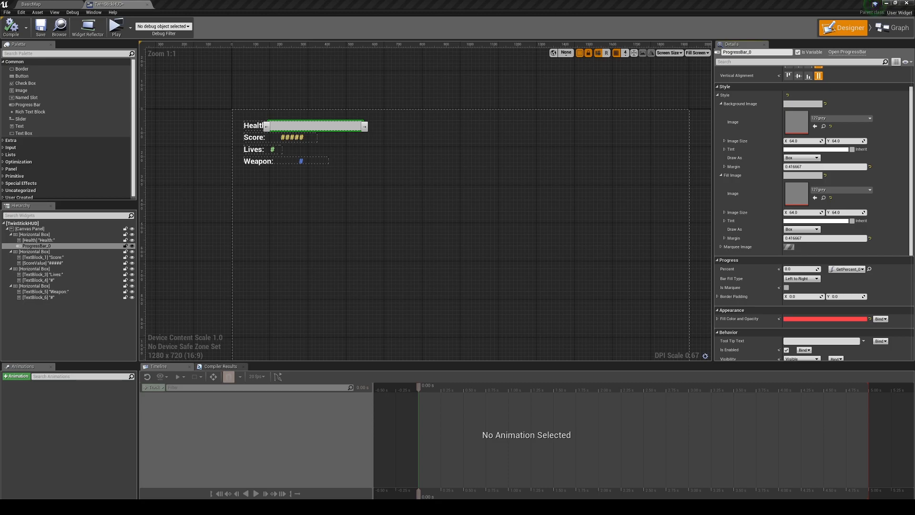
Step: Inspect the HUD's root Canvas Panel and the progress bar beside the Health label by selecting each in turn
{"action": "left_click_drag", "start_coordinate": [445, 203], "coordinate": [415, 177]}
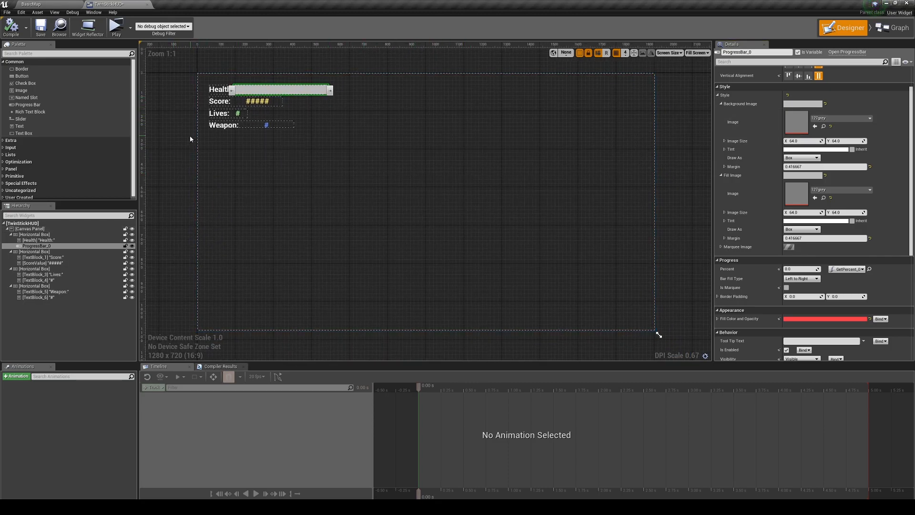
{"action": "left_click", "coordinate": [227, 77]}
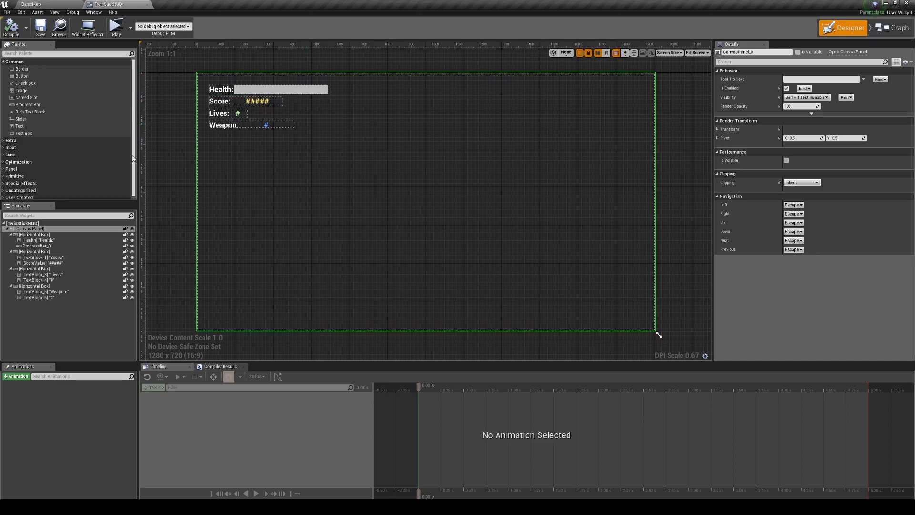
{"action": "left_click", "coordinate": [265, 91]}
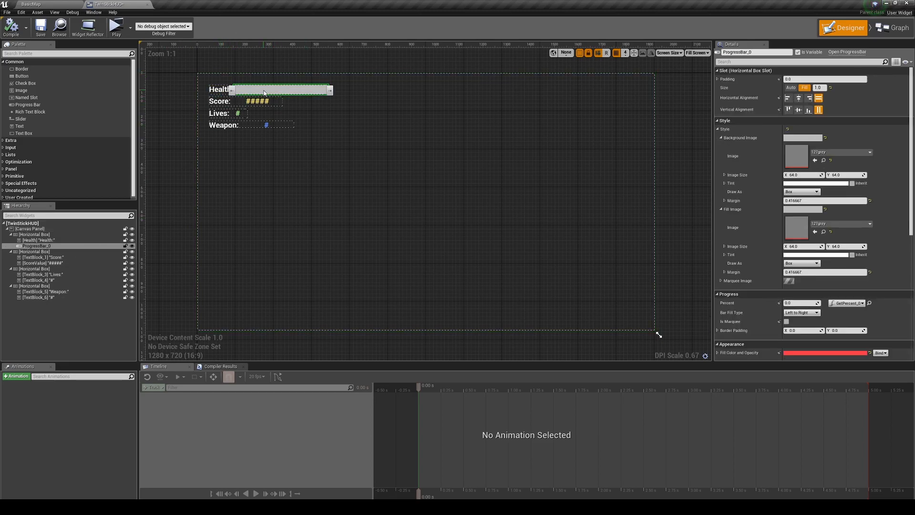
Step: Start a game preview and move the hero around the arena, picking up guns while taking enemy damage to test the HUD
{"action": "left_click", "coordinate": [116, 27]}
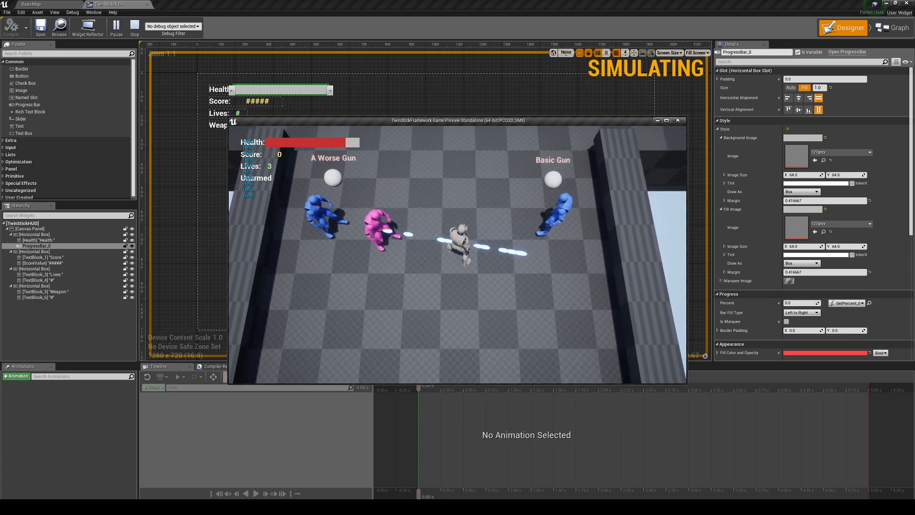
{"action": "key", "text": "d"}
{"action": "key", "text": "w"}
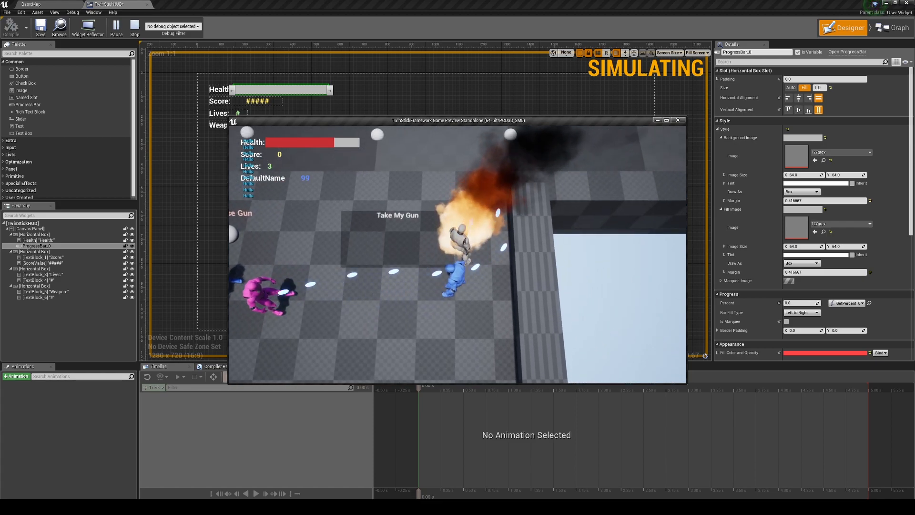
{"action": "key", "text": "s"}
{"action": "key", "text": "a"}
{"action": "key", "text": "a"}
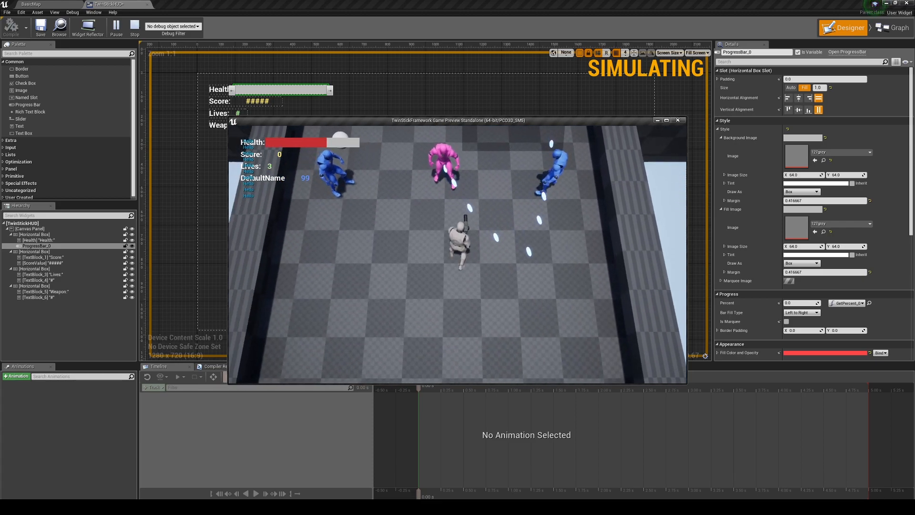
{"action": "key", "text": "s"}
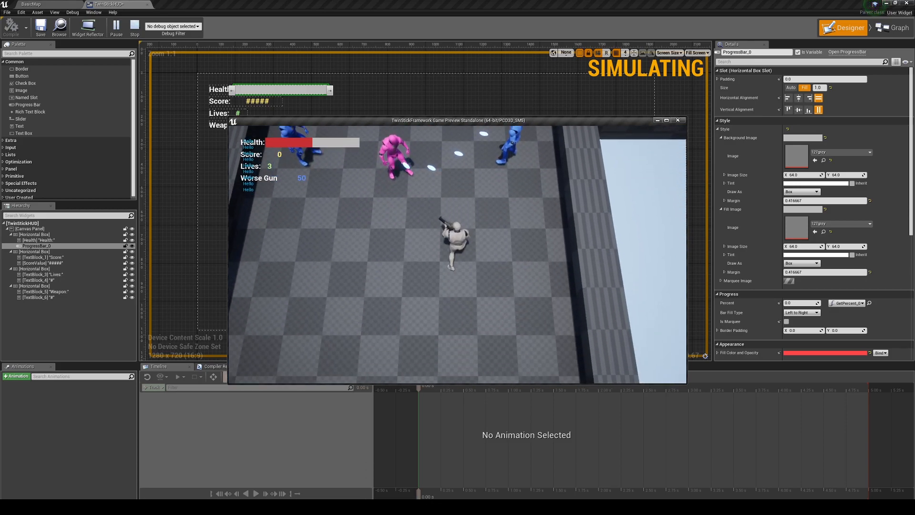
{"action": "key", "text": "a"}
{"action": "key", "text": "s"}
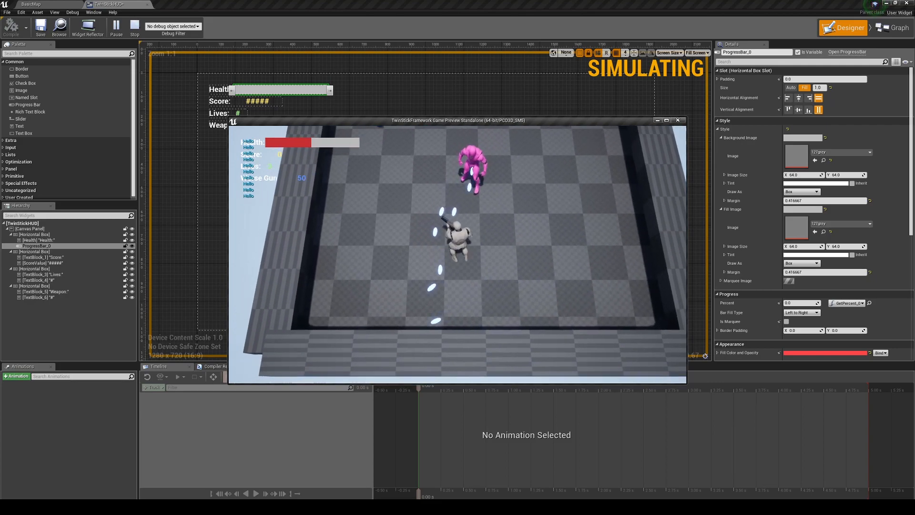
Step: Shoot the pink enemy with the Worse Gun and collect a MediPack to test the score, ammo and health displays
{"action": "key", "text": "a"}
{"action": "key", "text": "w"}
{"action": "key", "text": "d"}
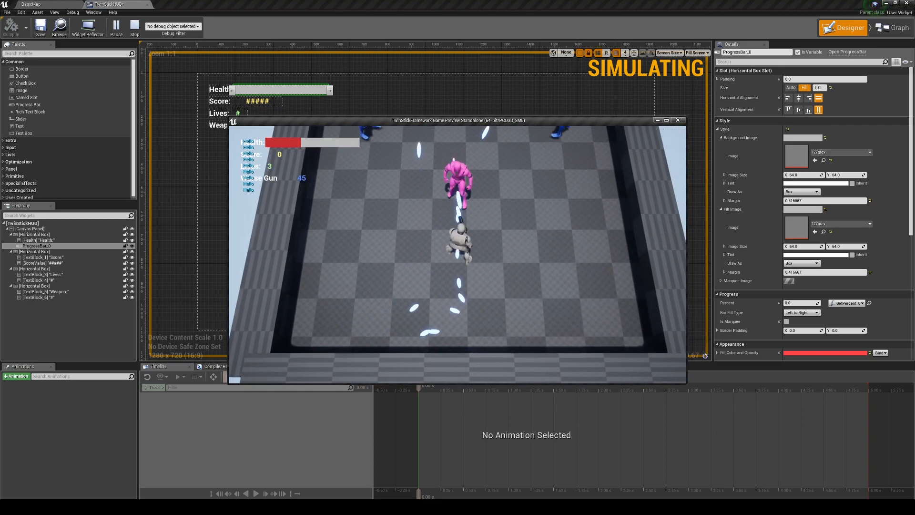
{"action": "key", "text": "w"}
{"action": "key", "text": "d"}
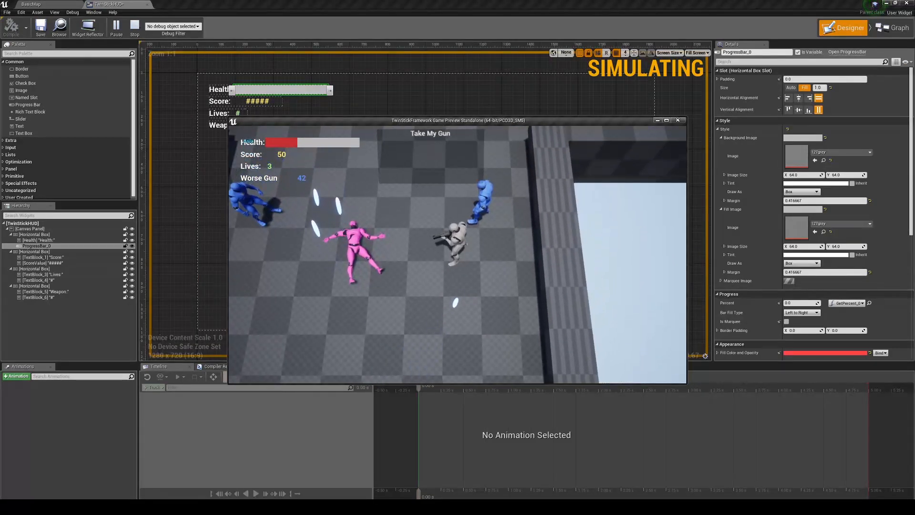
{"action": "key", "text": "w"}
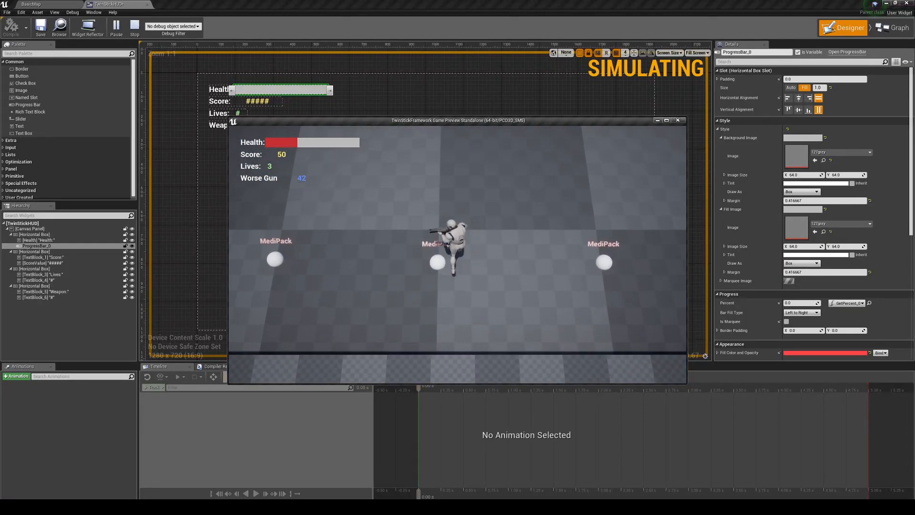
{"action": "key", "text": "s"}
{"action": "key", "text": "a"}
{"action": "key", "text": "w"}
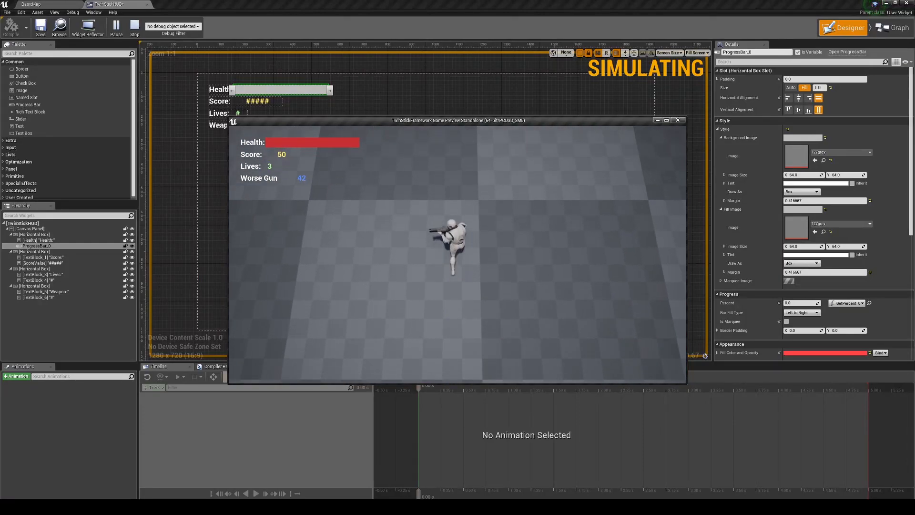
Step: Fight the group of orange enemies to test the health bar and score, and end the game preview
{"action": "key", "text": "w"}
{"action": "key", "text": "d"}
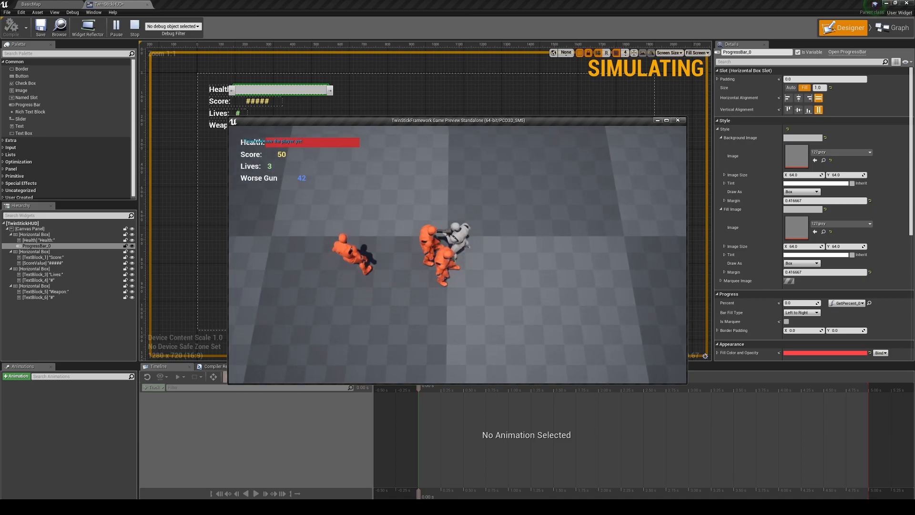
{"action": "key", "text": "d"}
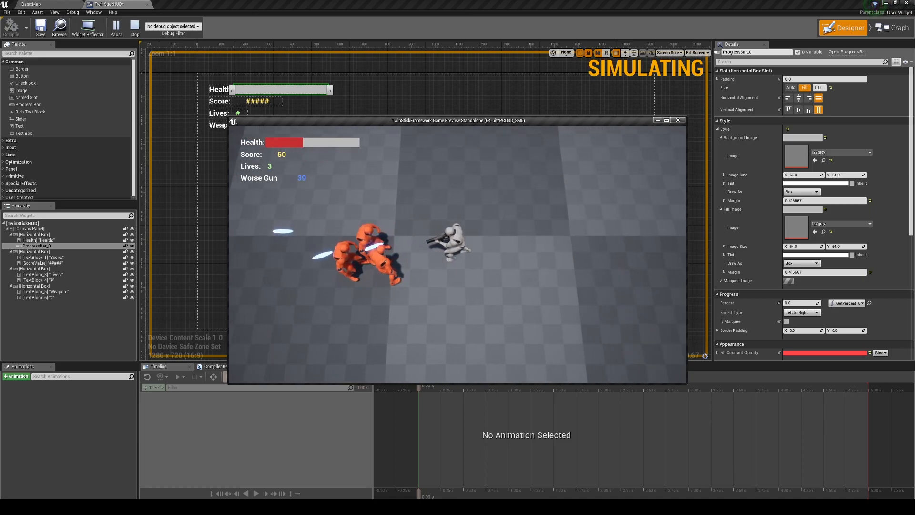
{"action": "key", "text": "s"}
{"action": "key", "text": "a"}
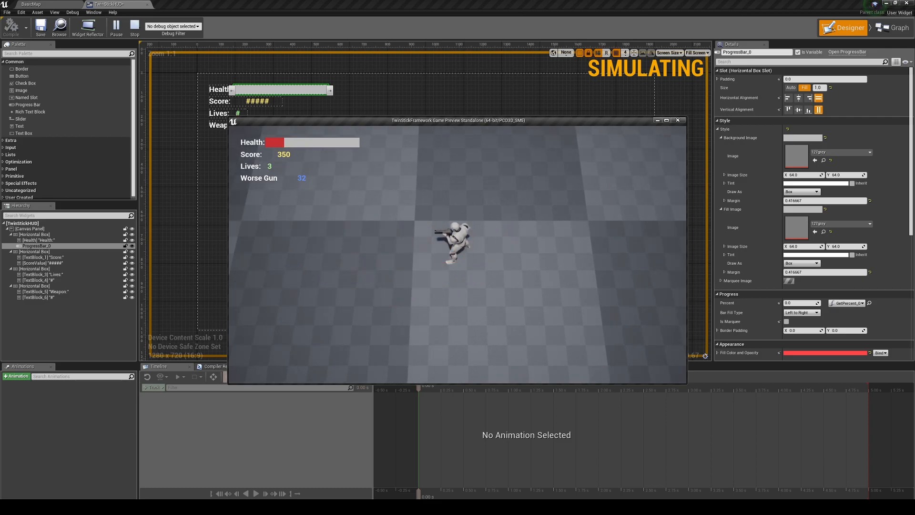
{"action": "key", "text": "Escape"}
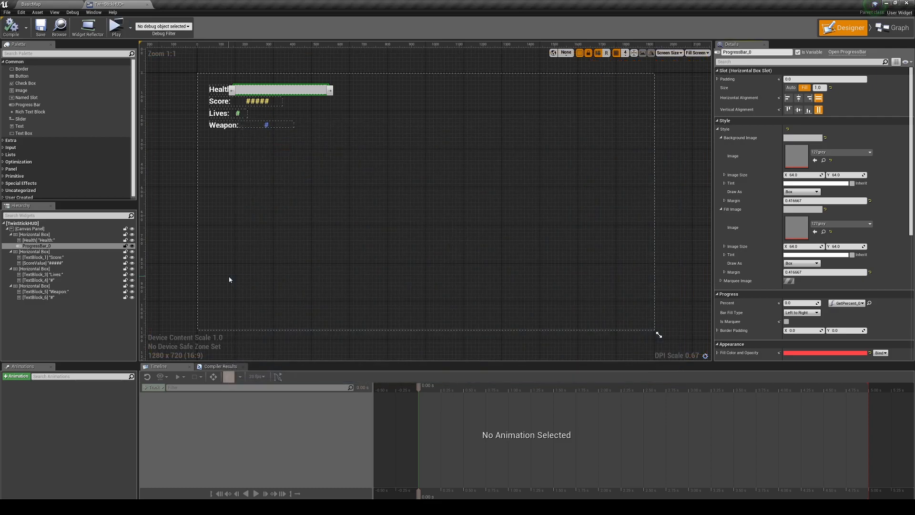
Step: Open the Get Percent 0 function graph and arrange its execution nodes in one row and its Hero, Health and divide nodes below
{"action": "left_click", "coordinate": [893, 27]}
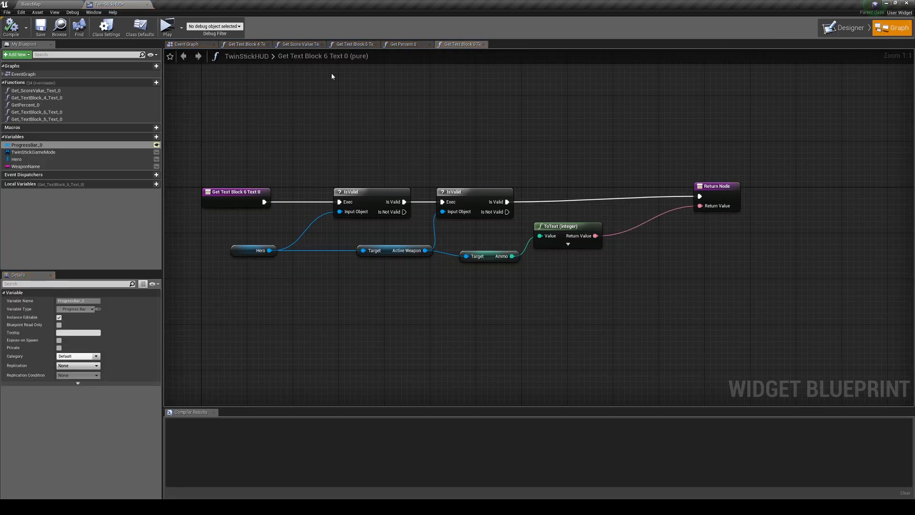
{"action": "left_click", "coordinate": [399, 45]}
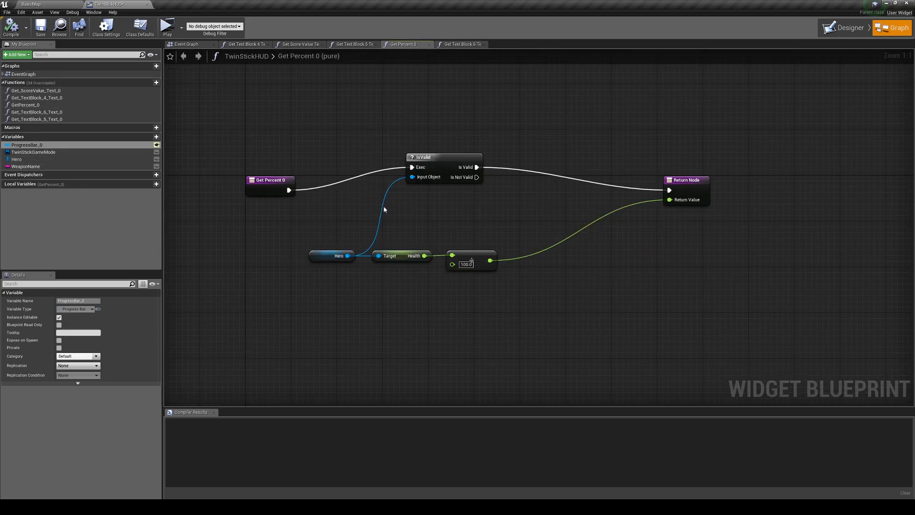
{"action": "left_click_drag", "start_coordinate": [264, 180], "coordinate": [252, 157]}
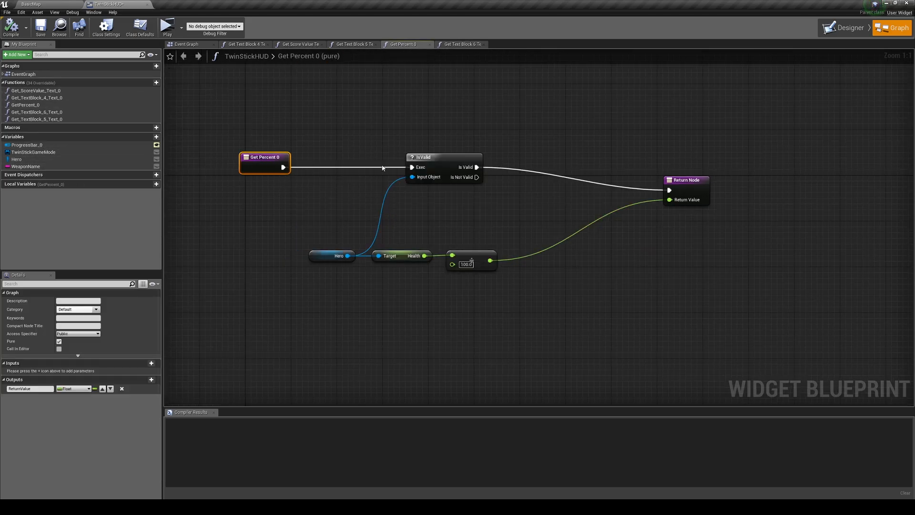
{"action": "left_click", "coordinate": [16, 161]}
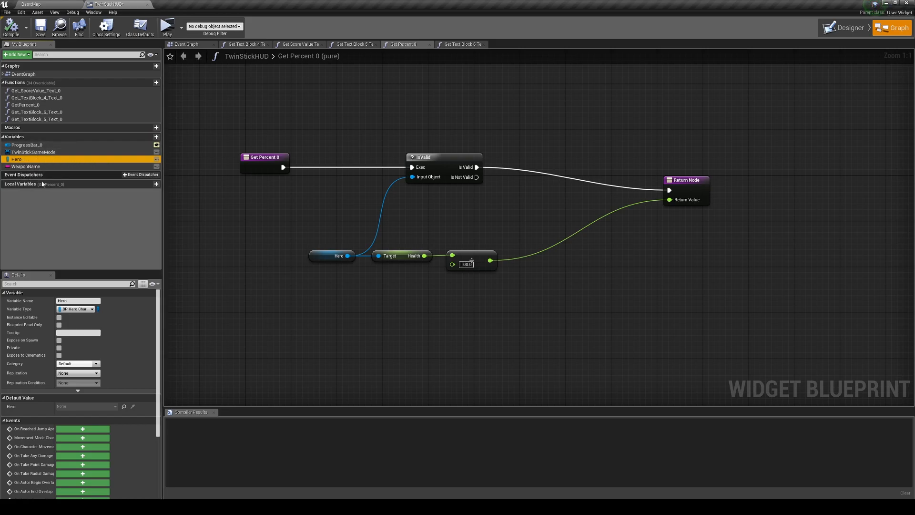
{"action": "left_click_drag", "start_coordinate": [339, 256], "coordinate": [322, 227]}
{"action": "left_click_drag", "start_coordinate": [402, 255], "coordinate": [402, 226]}
{"action": "left_click_drag", "start_coordinate": [482, 255], "coordinate": [493, 227]}
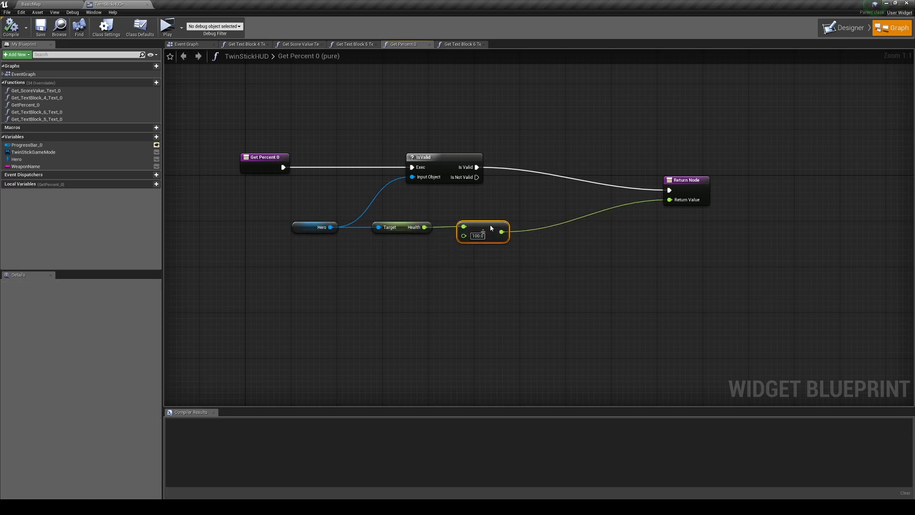
{"action": "left_click_drag", "start_coordinate": [682, 184], "coordinate": [637, 161]}
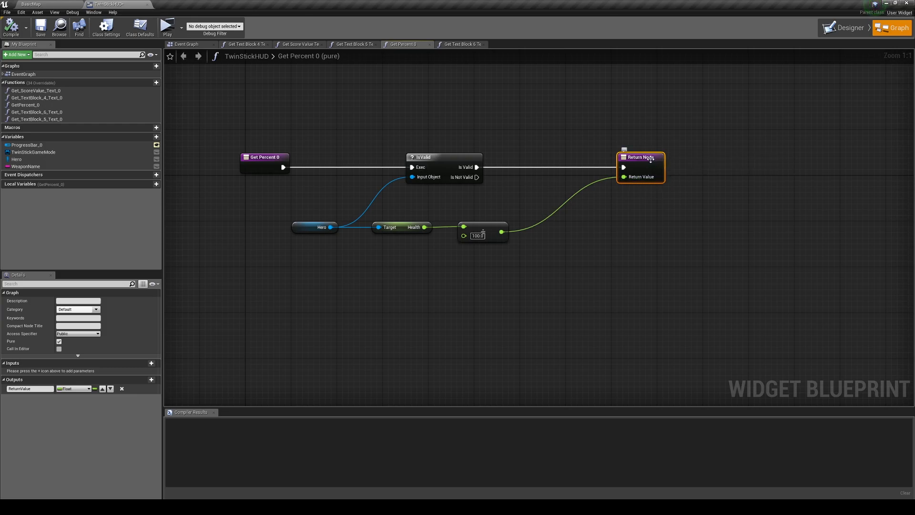
Step: Return to the widget layout and go to the function bound to the progress bar's Percent property
{"action": "left_click", "coordinate": [848, 27]}
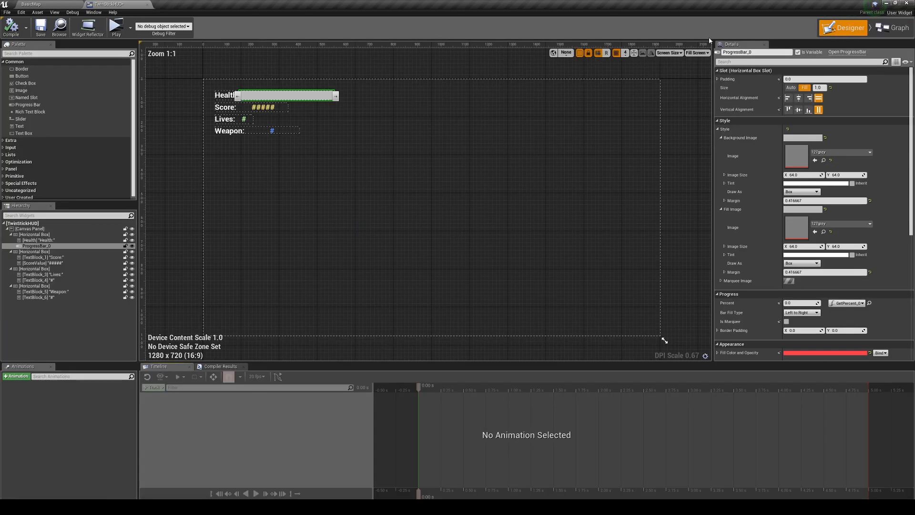
{"action": "left_click", "coordinate": [858, 303]}
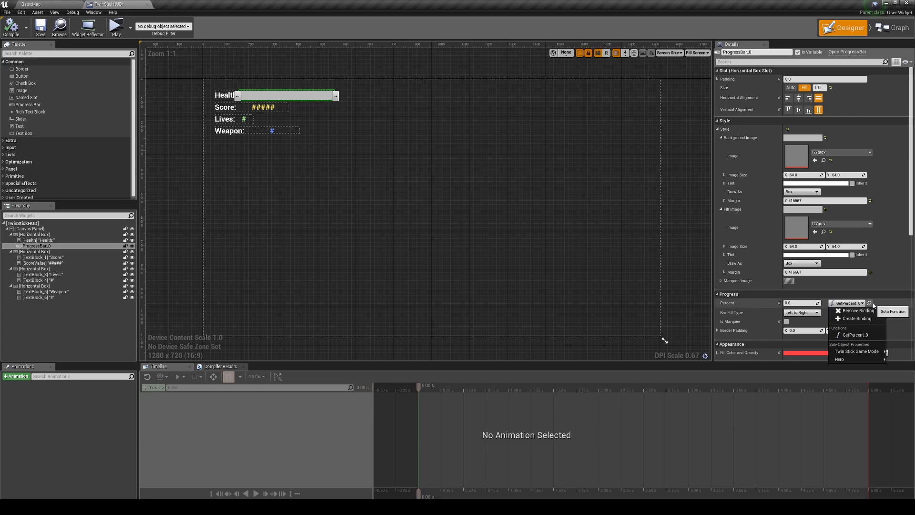
{"action": "left_click", "coordinate": [869, 303]}
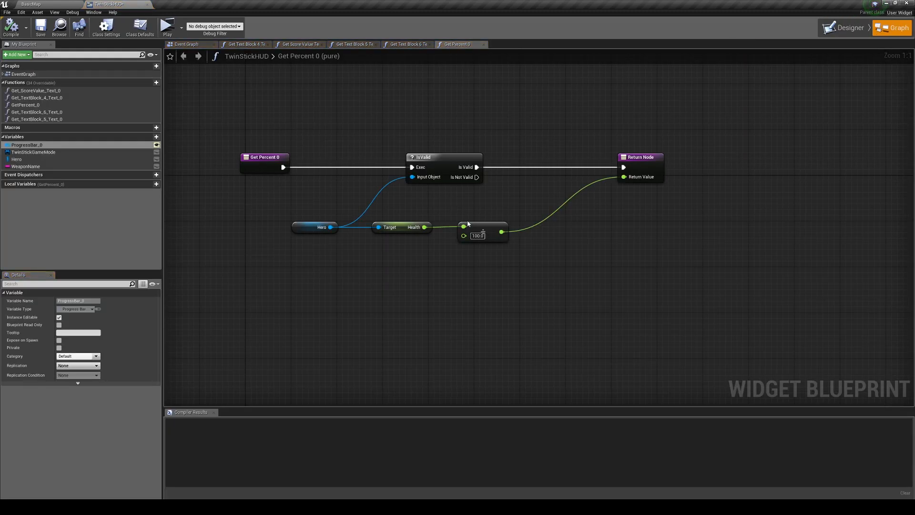
Step: Try connecting the Get Percent 0 entry directly to the Return Node, bypassing IsValid, and undo the rewiring
{"action": "left_click_drag", "start_coordinate": [265, 157], "coordinate": [350, 99]}
{"action": "left_click_drag", "start_coordinate": [644, 157], "coordinate": [535, 101]}
{"action": "left_click_drag", "start_coordinate": [369, 110], "coordinate": [516, 116]}
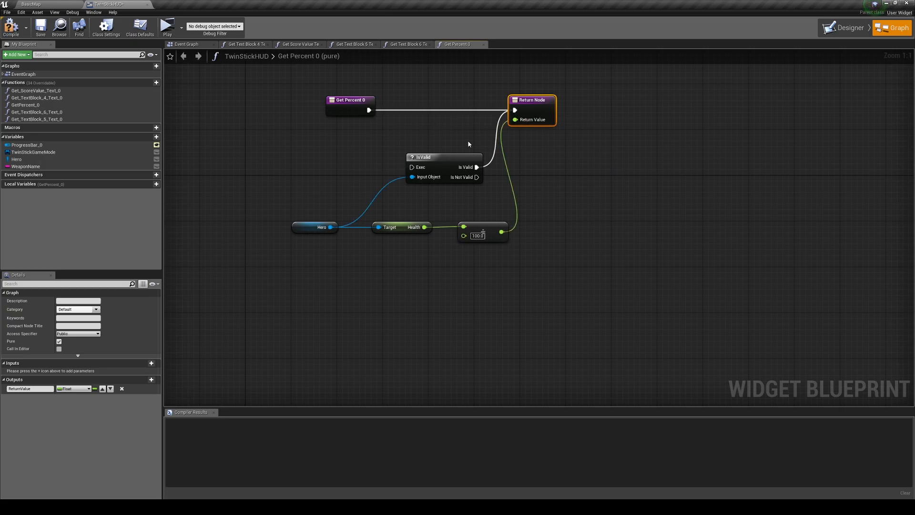
{"action": "key", "text": "ctrl+z"}
{"action": "key", "text": "ctrl+z"}
{"action": "left_click_drag", "start_coordinate": [355, 100], "coordinate": [310, 129]}
Step: Remove the GetPercent_0 binding from the health progress bar's Percent property in the widget layout
{"action": "left_click", "coordinate": [846, 25]}
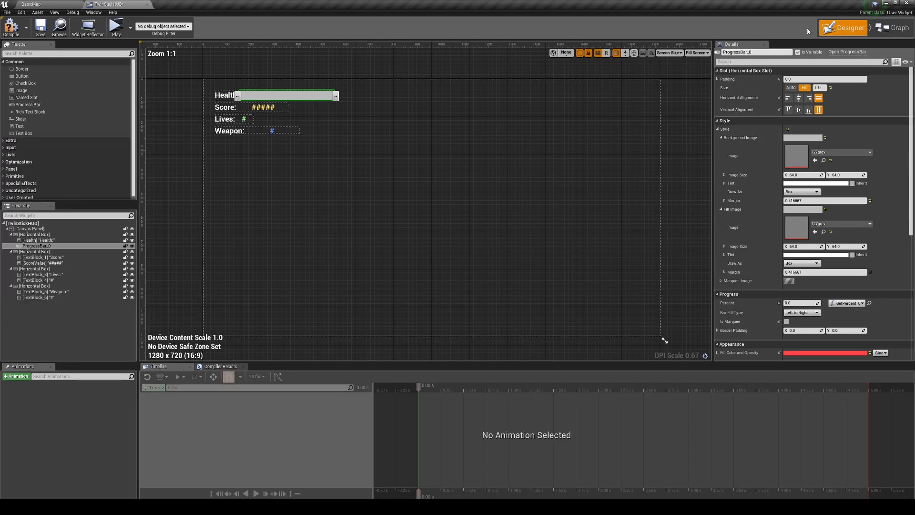
{"action": "left_click", "coordinate": [864, 303]}
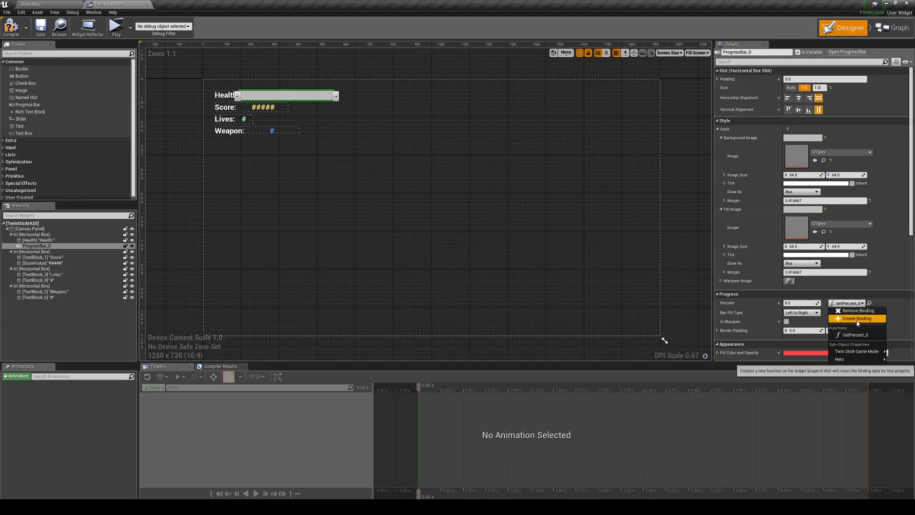
{"action": "left_click", "coordinate": [858, 310]}
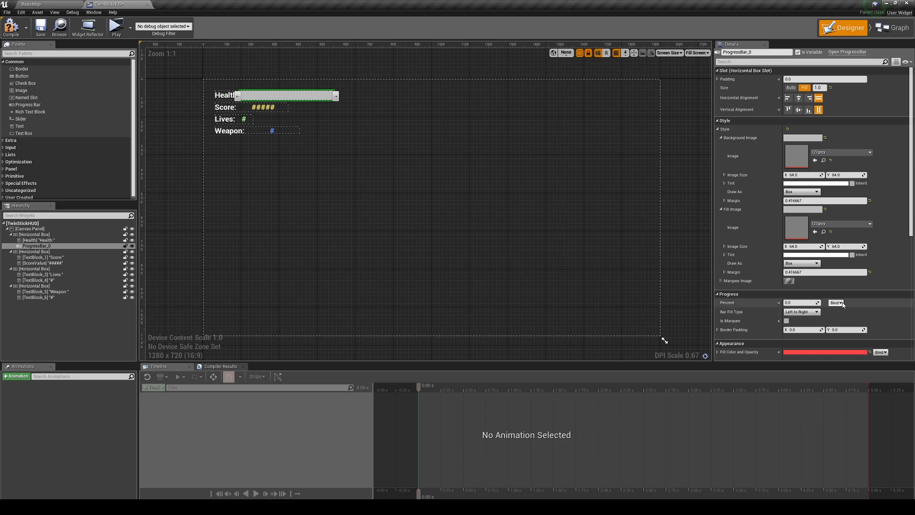
Step: Run a game preview to check the health bar without its Percent binding while enemies attack, and end it
{"action": "left_click", "coordinate": [115, 27]}
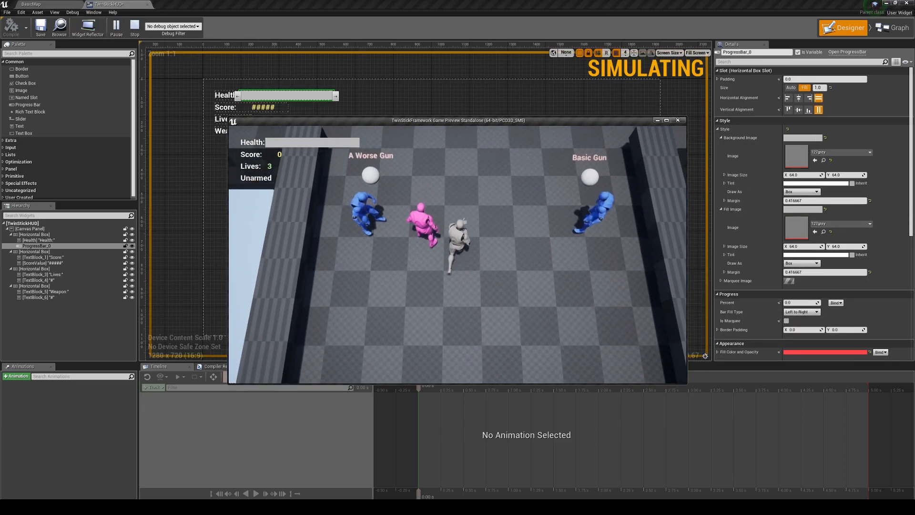
{"action": "key", "text": "w"}
{"action": "key", "text": "d"}
{"action": "key", "text": "a"}
{"action": "key", "text": "s"}
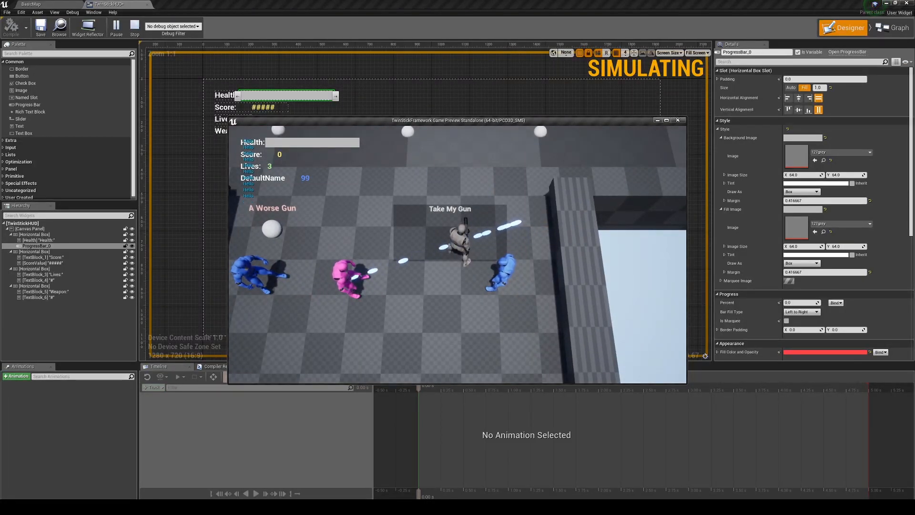
{"action": "key", "text": "Escape"}
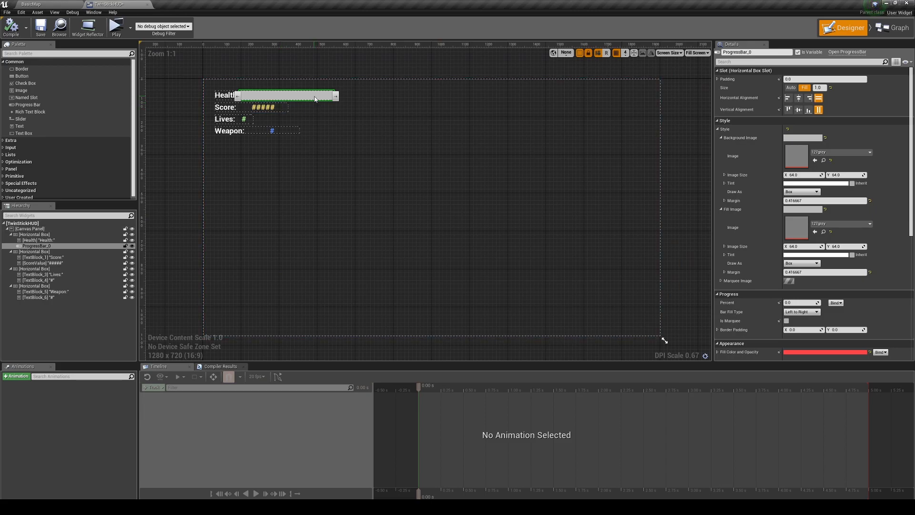
Step: Bind the progress bar's Percent to GetPercent_0 again, and replace that with a newly created binding function
{"action": "left_click", "coordinate": [835, 303]}
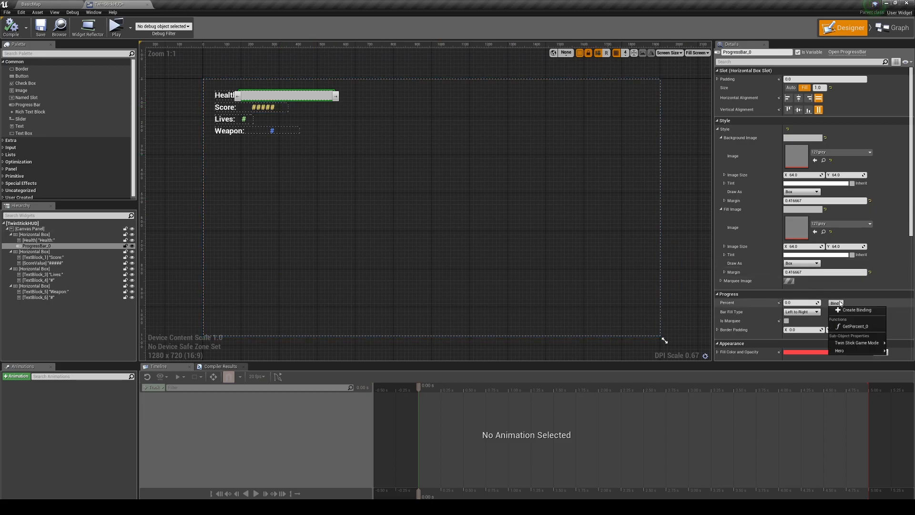
{"action": "left_click", "coordinate": [854, 326]}
{"action": "left_click", "coordinate": [864, 303]}
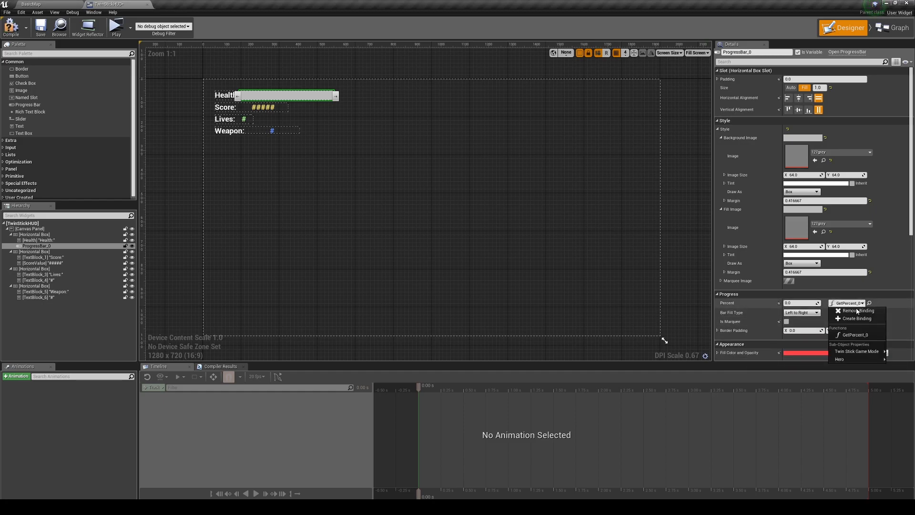
{"action": "left_click", "coordinate": [855, 323]}
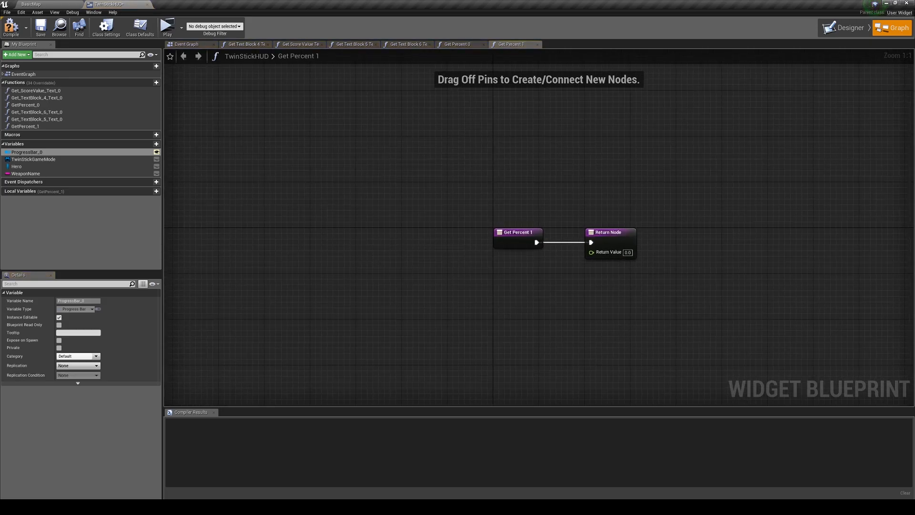
Step: Move the Return Node farther from the Get Percent 1 entry and place a Hero getter in the graph
{"action": "left_click_drag", "start_coordinate": [642, 201], "coordinate": [532, 163]}
{"action": "right_click", "coordinate": [531, 159]}
{"action": "left_click", "coordinate": [496, 196]}
{"action": "left_click_drag", "start_coordinate": [496, 196], "coordinate": [680, 195]}
{"action": "left_click_drag", "start_coordinate": [22, 168], "coordinate": [447, 268]}
{"action": "left_click", "coordinate": [453, 273]}
{"action": "left_click", "coordinate": [466, 269]}
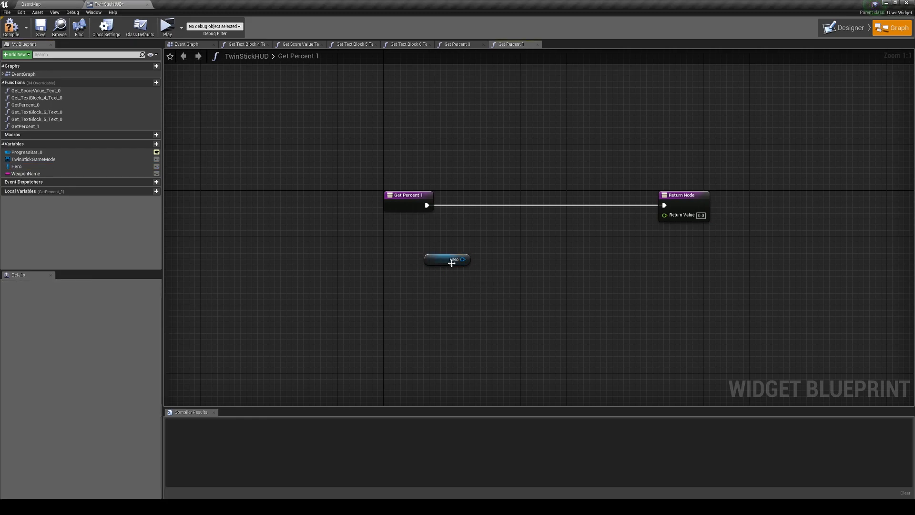
Step: Get the Health variable from the Hero reference
{"action": "left_click_drag", "start_coordinate": [462, 260], "coordinate": [518, 252]}
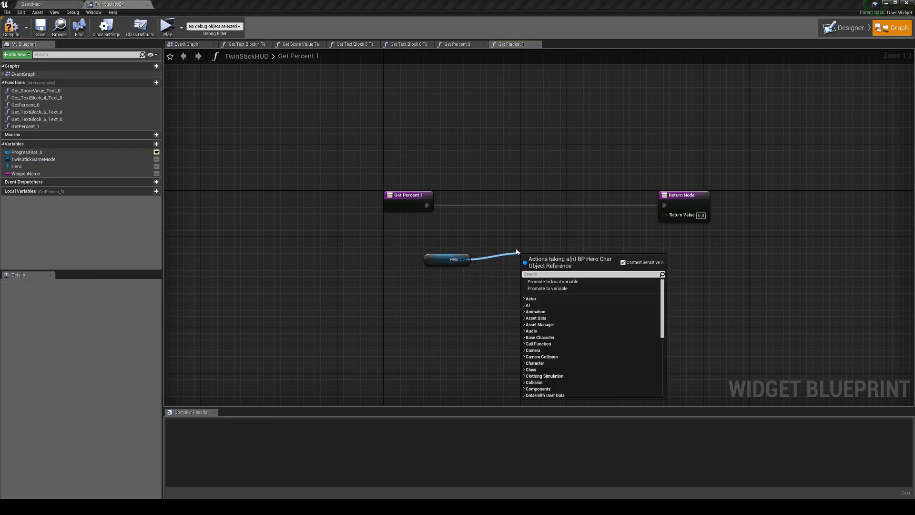
{"action": "type", "text": "health"}
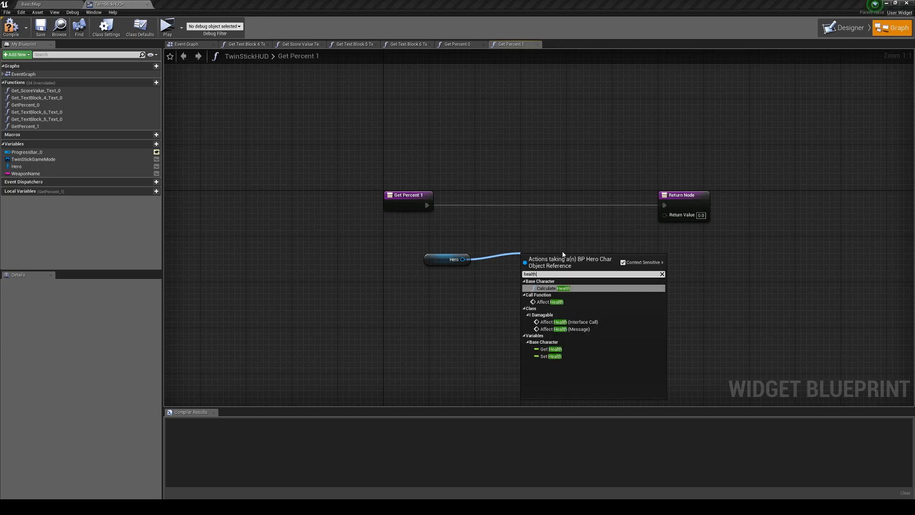
{"action": "left_click", "coordinate": [551, 349]}
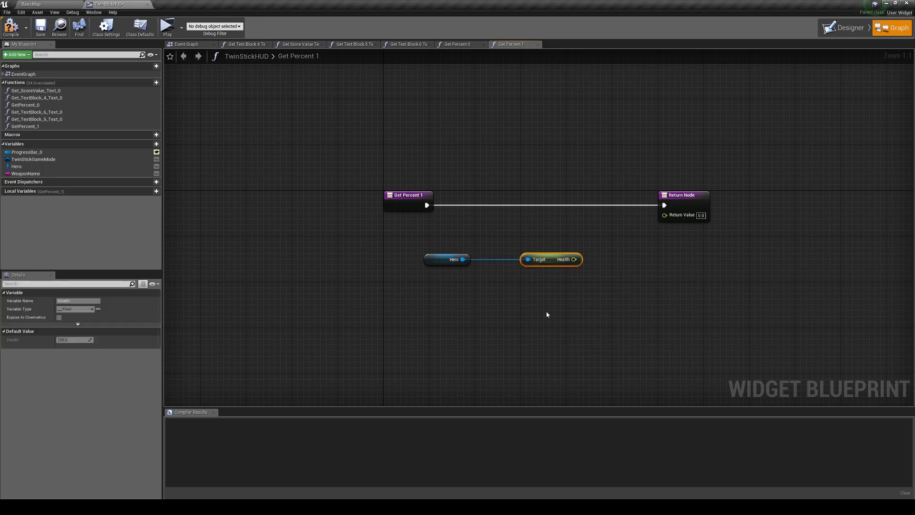
Step: Divide Health by 100 with a float / float node and feed the result into the Return Node's Return Value
{"action": "mouse_move", "coordinate": [547, 260]}
{"action": "left_mouse_down"}
{"action": "mouse_move", "coordinate": [518, 260]}
{"action": "mouse_move", "coordinate": [576, 254]}
{"action": "left_mouse_up"}
{"action": "type", "text": "/"}
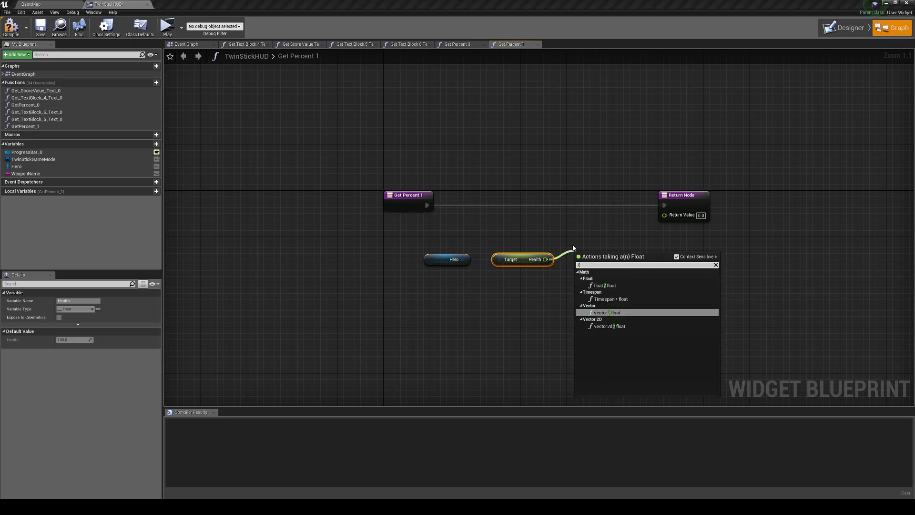
{"action": "left_click", "coordinate": [614, 285]}
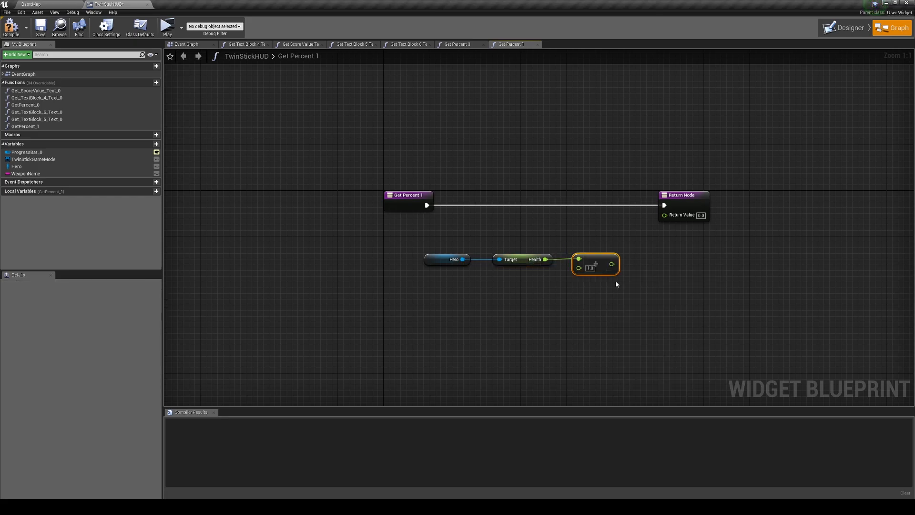
{"action": "left_click_drag", "start_coordinate": [612, 265], "coordinate": [614, 267]}
{"action": "left_click_drag", "start_coordinate": [670, 219], "coordinate": [670, 219]}
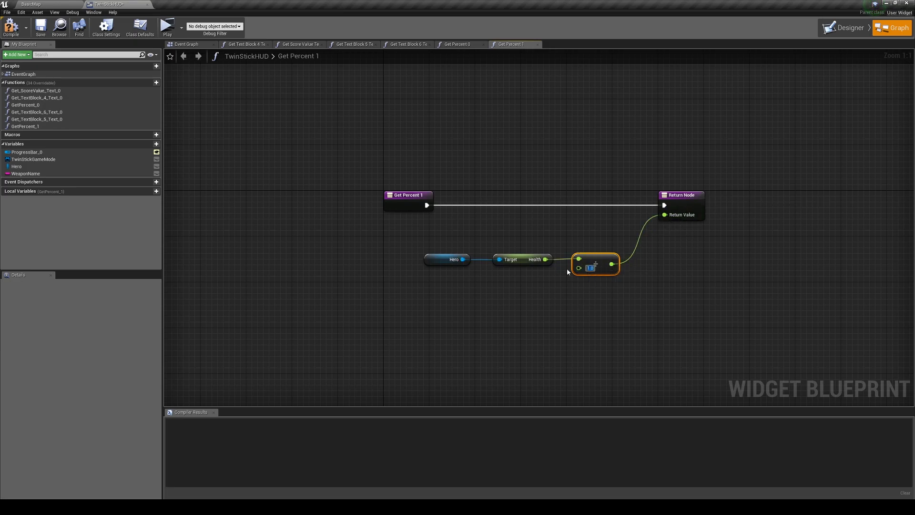
{"action": "type", "text": "1"}
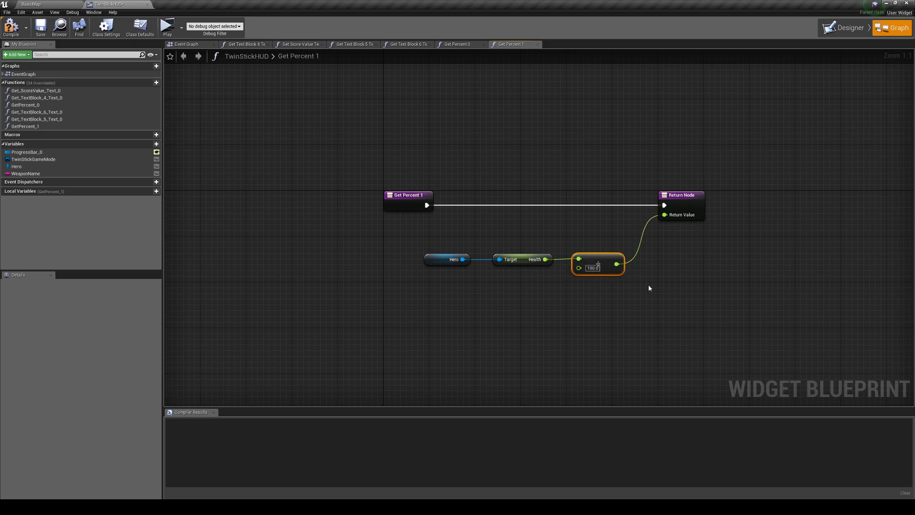
{"action": "left_click_drag", "start_coordinate": [684, 190], "coordinate": [741, 190]}
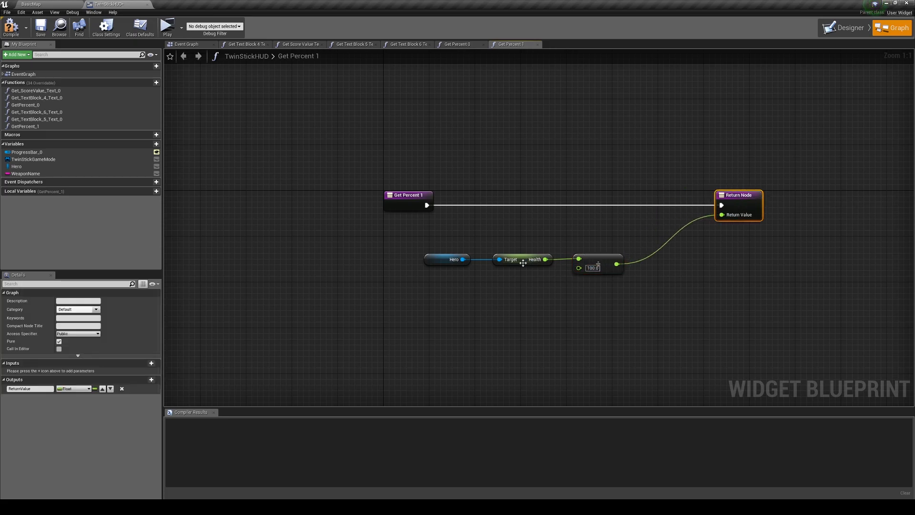
{"action": "right_click", "coordinate": [545, 220]}
{"action": "type", "text": "is valid"}
{"action": "left_click", "coordinate": [578, 274]}
{"action": "left_click", "coordinate": [588, 234]}
{"action": "key", "text": "Delete"}
Step: Compile the widget blueprint and test the health bar in a game preview by walking the hero past the enemies, ending the preview when done
{"action": "left_click", "coordinate": [11, 28]}
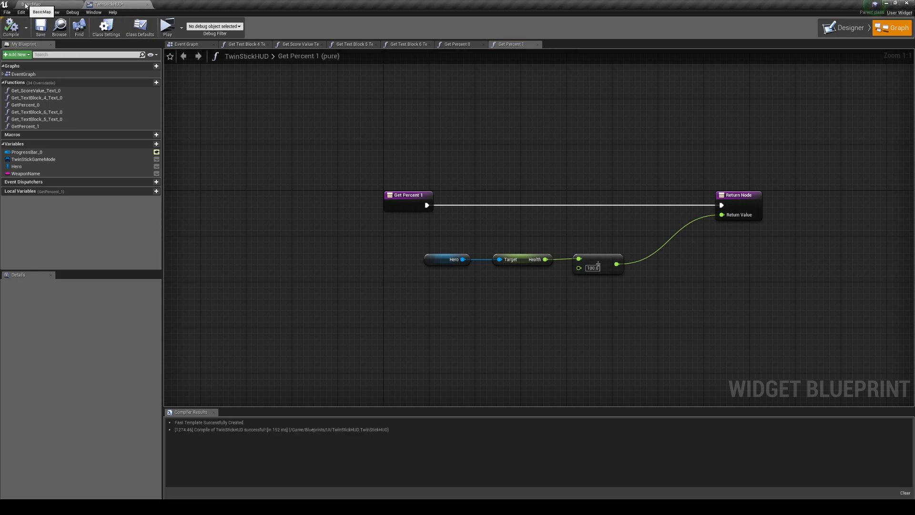
{"action": "key", "text": "w"}
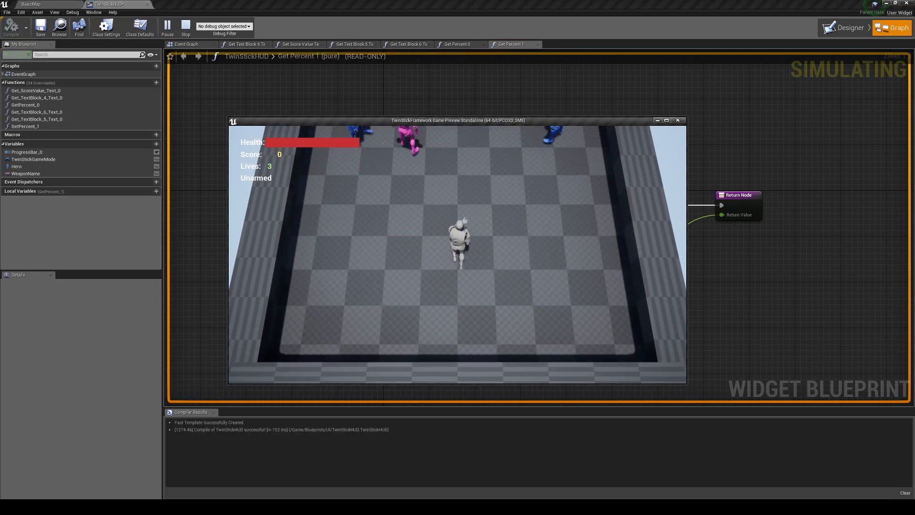
{"action": "key", "text": "d"}
{"action": "key", "text": "a"}
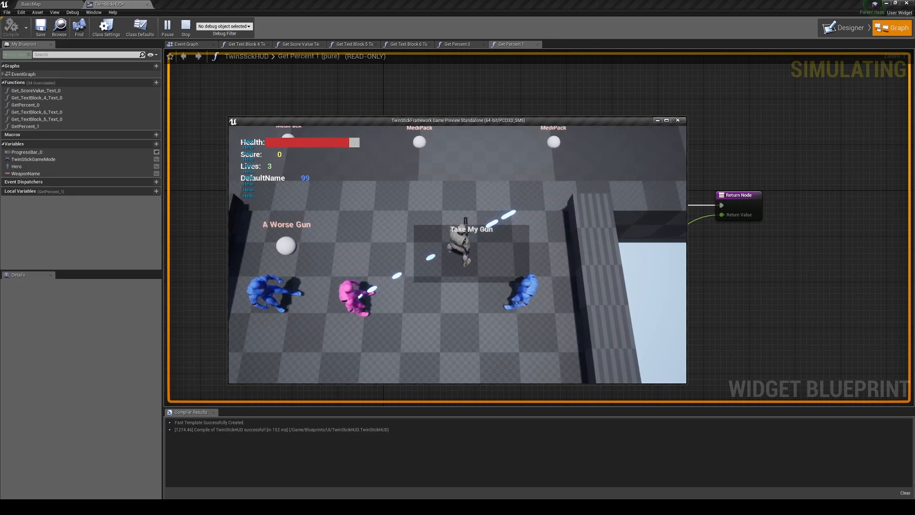
{"action": "key", "text": "w"}
{"action": "key", "text": "Escape"}
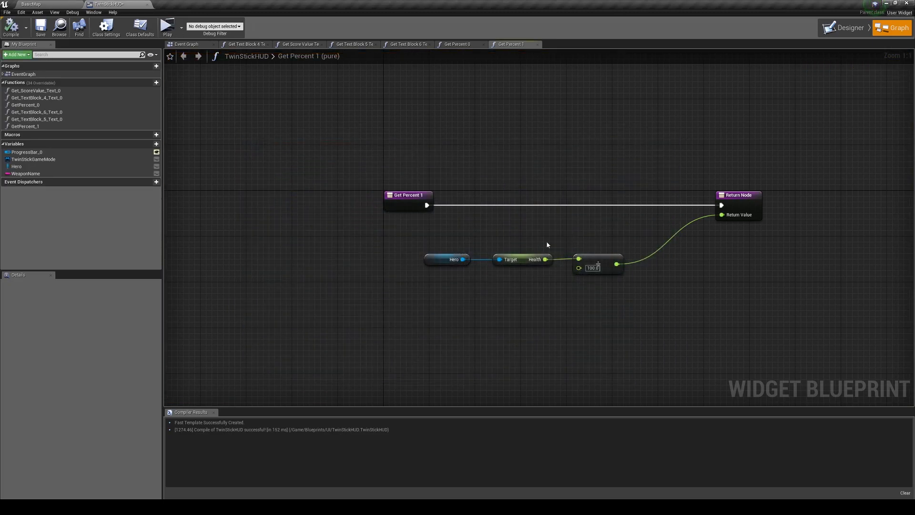
Step: Move the Hero, Health and division nodes together closer to the execution line in the Get Percent 1 graph
{"action": "left_click_drag", "start_coordinate": [633, 302], "coordinate": [505, 259]}
{"action": "mouse_move", "coordinate": [586, 262]}
{"action": "left_mouse_down"}
{"action": "mouse_move", "coordinate": [650, 237]}
{"action": "mouse_move", "coordinate": [618, 232]}
{"action": "left_mouse_up"}
{"action": "left_click", "coordinate": [708, 281]}
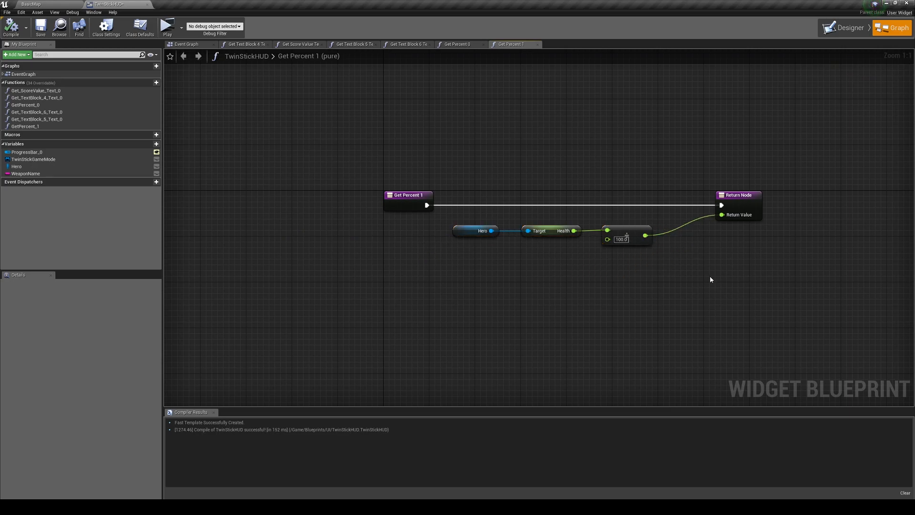
{"action": "left_click_drag", "start_coordinate": [683, 272], "coordinate": [641, 274]}
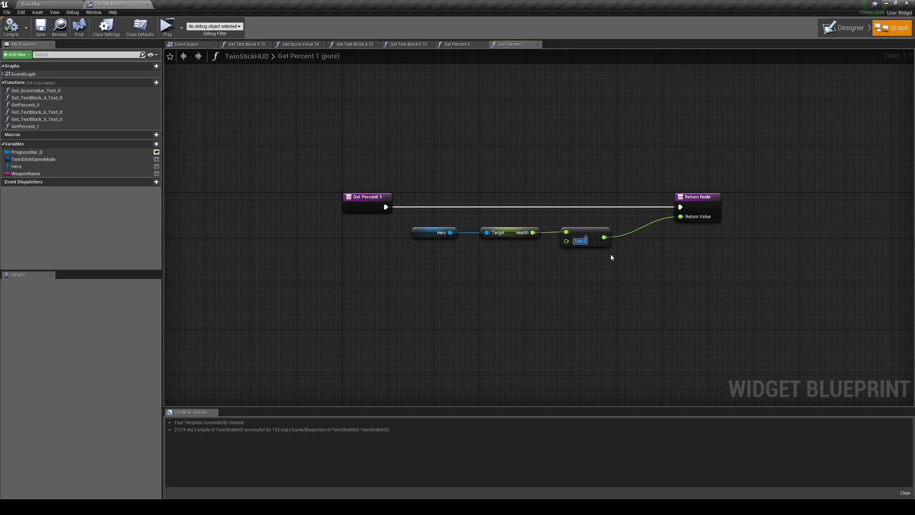
Step: Test Health wired directly to the Return Value in a game preview, and reconnect the division by 100 to the Return Node
{"action": "left_click_drag", "start_coordinate": [533, 233], "coordinate": [681, 216]}
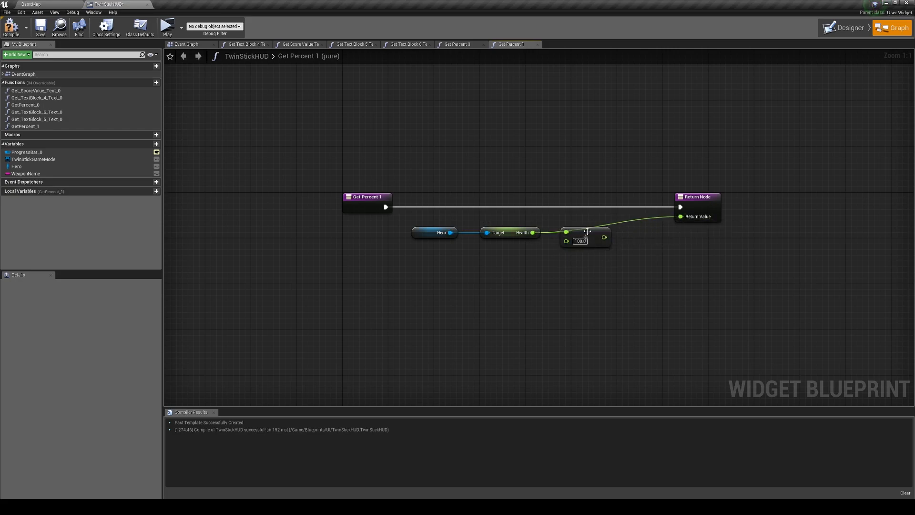
{"action": "left_click_drag", "start_coordinate": [590, 235], "coordinate": [561, 281]}
{"action": "left_click", "coordinate": [168, 26]}
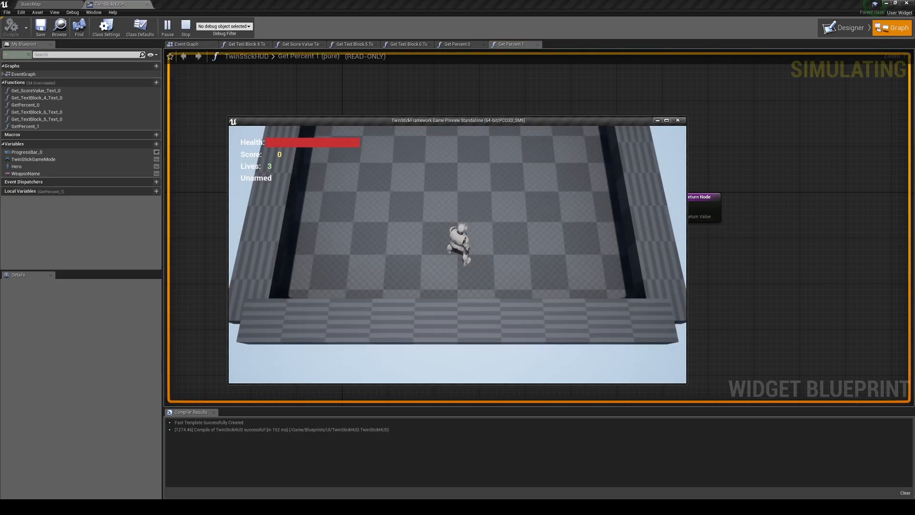
{"action": "key", "text": "w"}
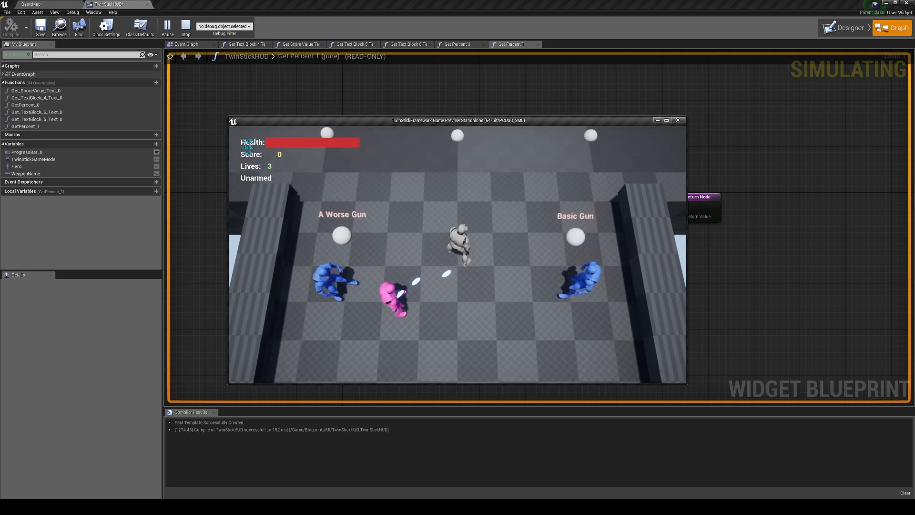
{"action": "key", "text": "Escape"}
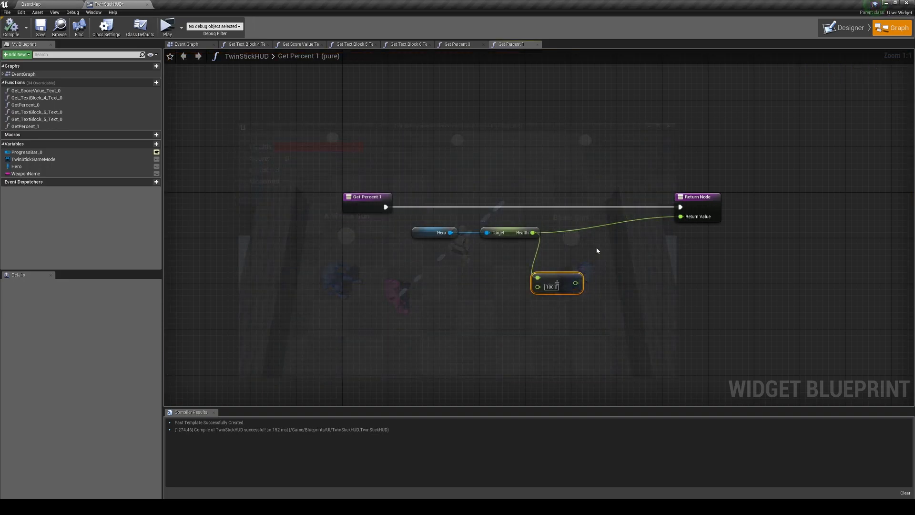
{"action": "mouse_move", "coordinate": [566, 280]}
{"action": "left_mouse_down"}
{"action": "mouse_move", "coordinate": [711, 231]}
{"action": "mouse_move", "coordinate": [681, 217]}
{"action": "left_mouse_up"}
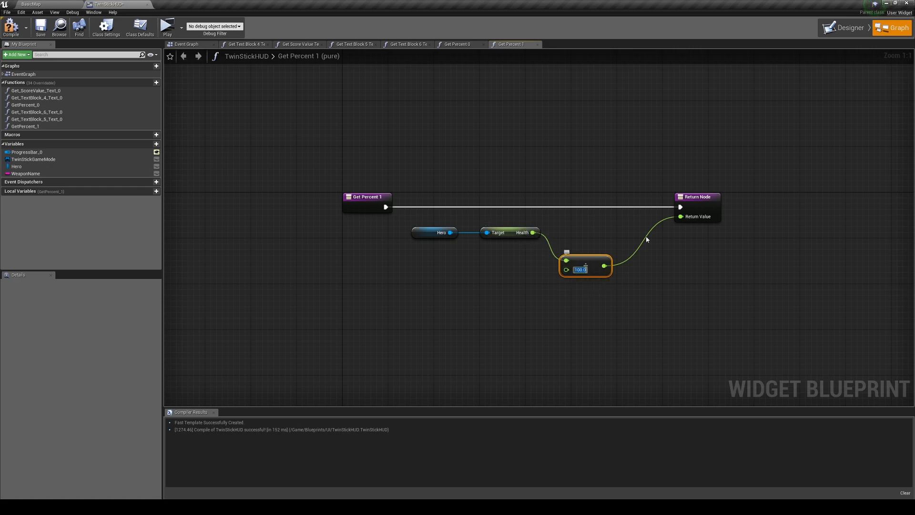
Step: Select the Score value text in the widget layout and open its Get_ScoreValue_Text_0 binding function
{"action": "left_click", "coordinate": [843, 28]}
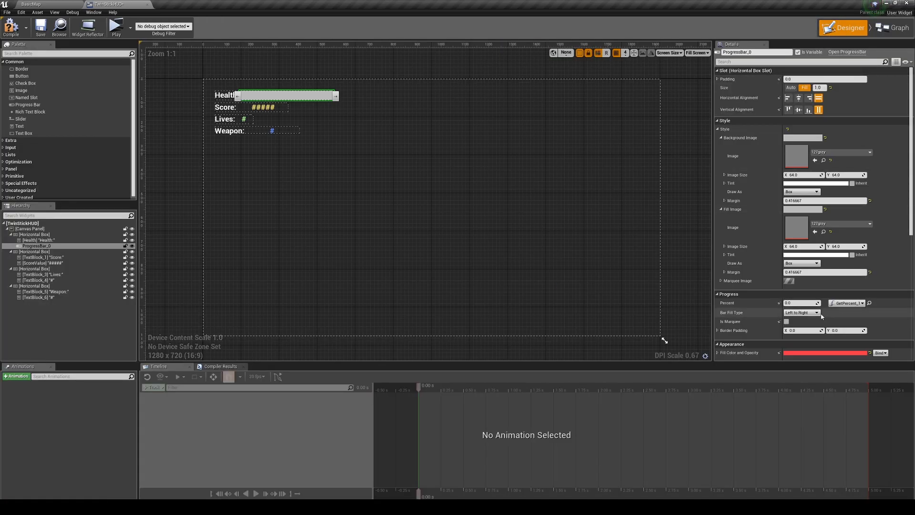
{"action": "mouse_move", "coordinate": [801, 302]}
{"action": "left_mouse_down"}
{"action": "mouse_move", "coordinate": [841, 303]}
{"action": "mouse_move", "coordinate": [784, 303]}
{"action": "left_mouse_up"}
{"action": "left_click", "coordinate": [265, 107]}
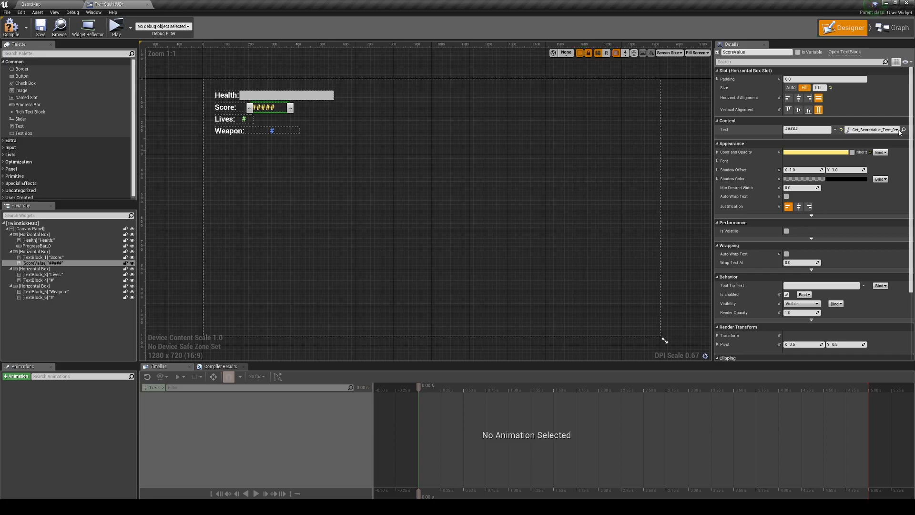
{"action": "left_click", "coordinate": [870, 130]}
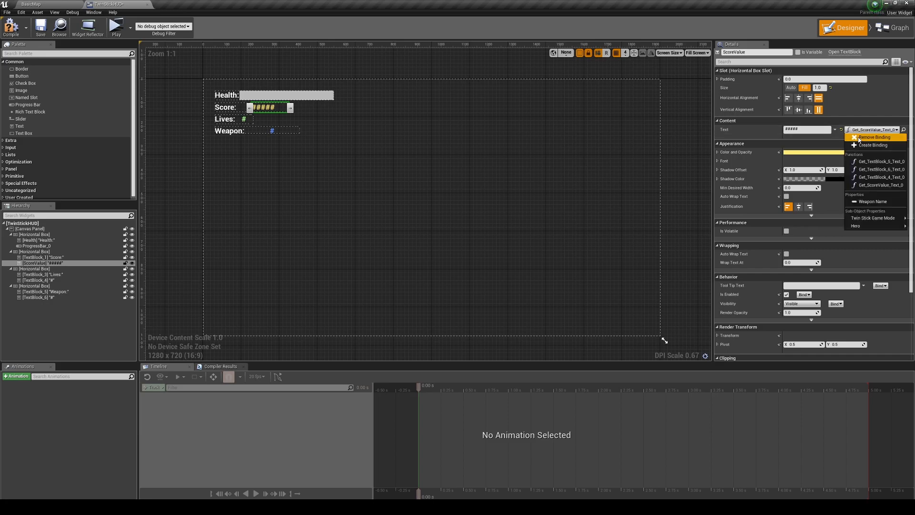
{"action": "left_click", "coordinate": [905, 131]}
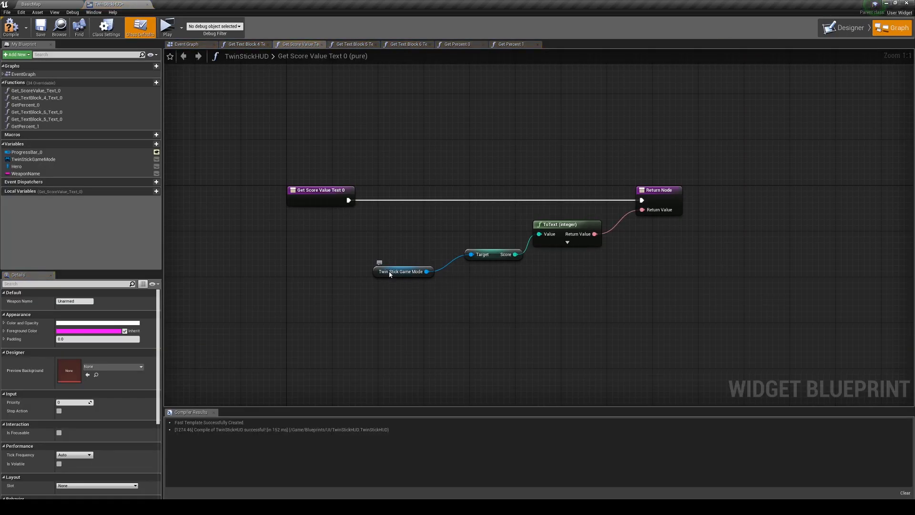
Step: Line up the Twin Stick Game Mode, Score and ToText (integer) nodes in a row in the Get Score Value Text 0 graph
{"action": "left_click_drag", "start_coordinate": [396, 271], "coordinate": [362, 237]}
{"action": "left_click_drag", "start_coordinate": [493, 249], "coordinate": [441, 232]}
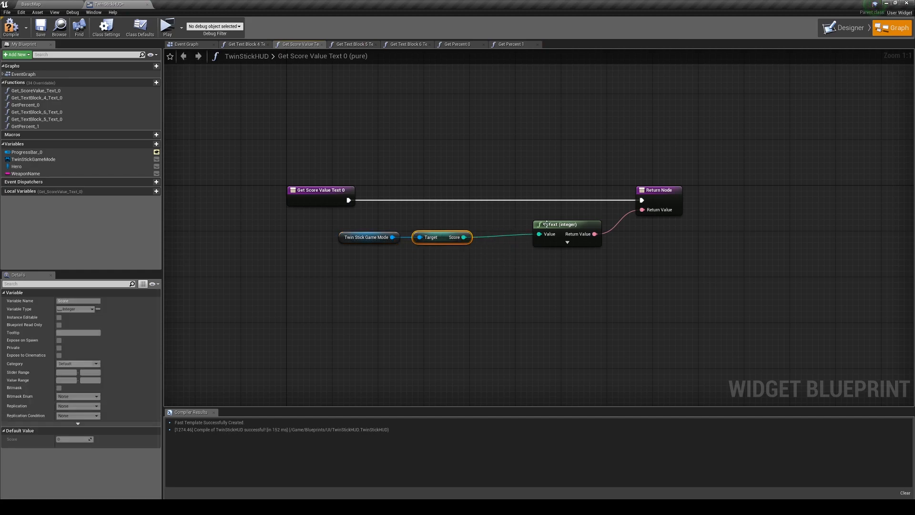
{"action": "left_click_drag", "start_coordinate": [547, 247], "coordinate": [512, 247]}
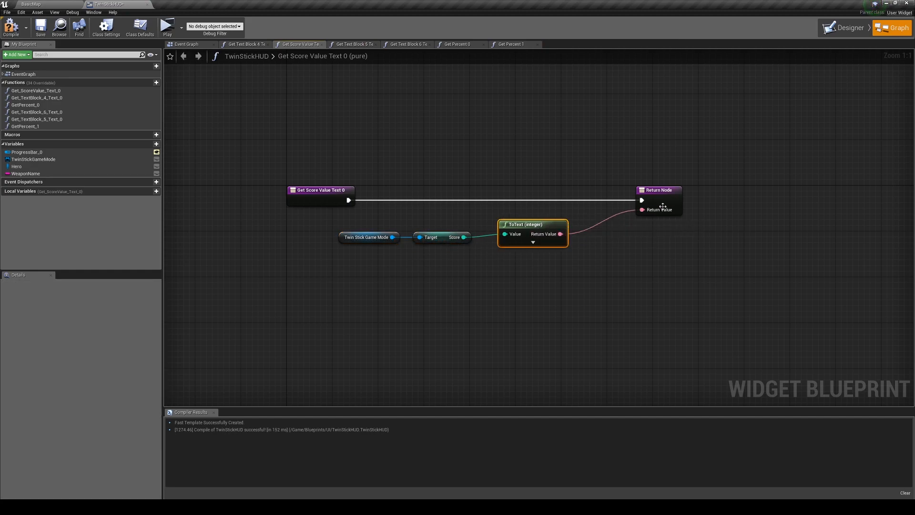
Step: Check the Lives value in the widget layout, and select and examine the pink BP_EnemyChar_Child enemy in the BasicMap level
{"action": "left_click", "coordinate": [843, 27]}
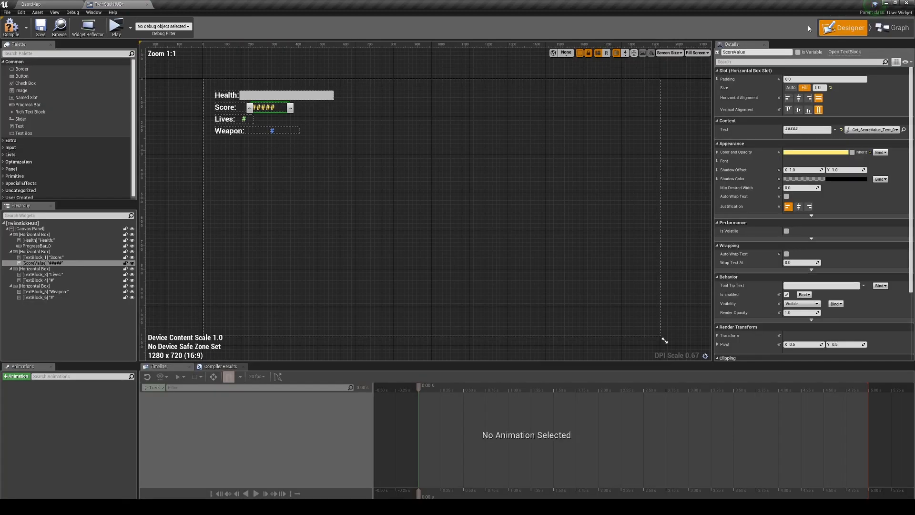
{"action": "left_click", "coordinate": [245, 120]}
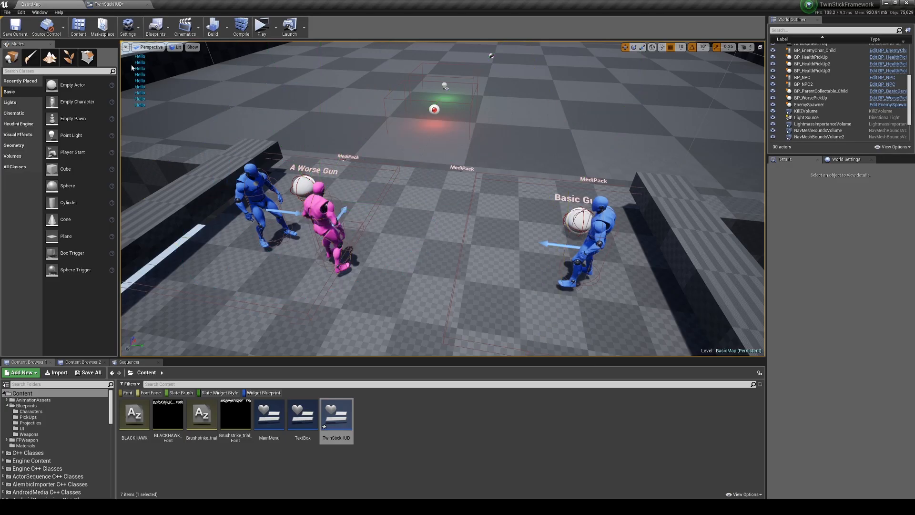
{"action": "left_click", "coordinate": [331, 214]}
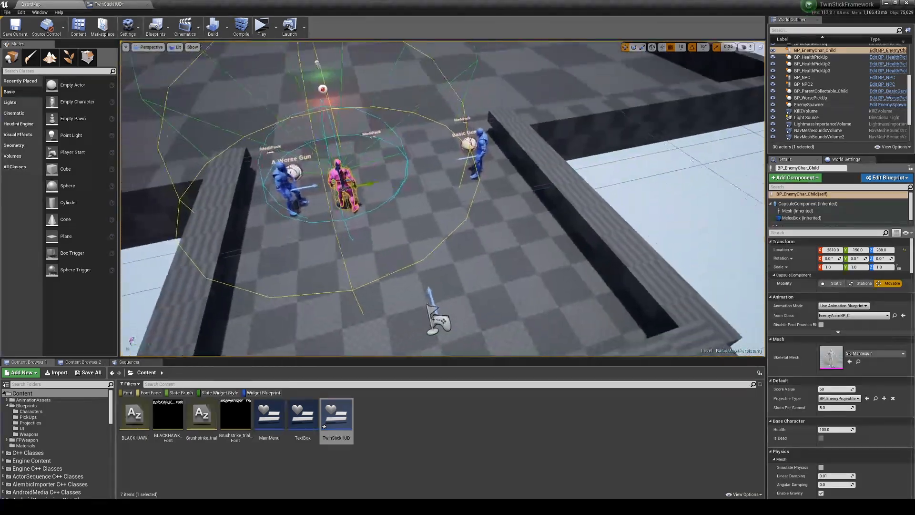
{"action": "left_click_drag", "start_coordinate": [332, 215], "coordinate": [329, 201]}
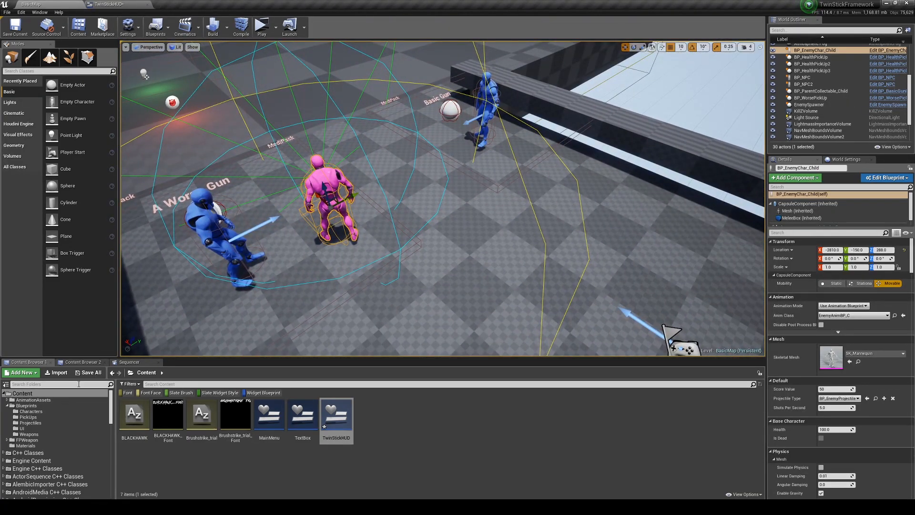
Step: Add the Blueprint Class filter to the asset list and open BP_HeroChar's Event Graph at the Event Affect Health nodes
{"action": "left_click", "coordinate": [130, 384]}
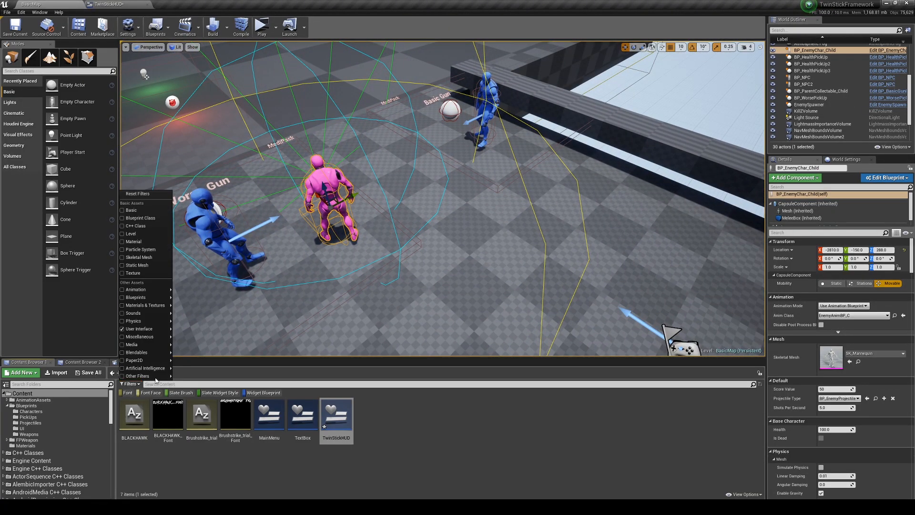
{"action": "left_click", "coordinate": [138, 218]}
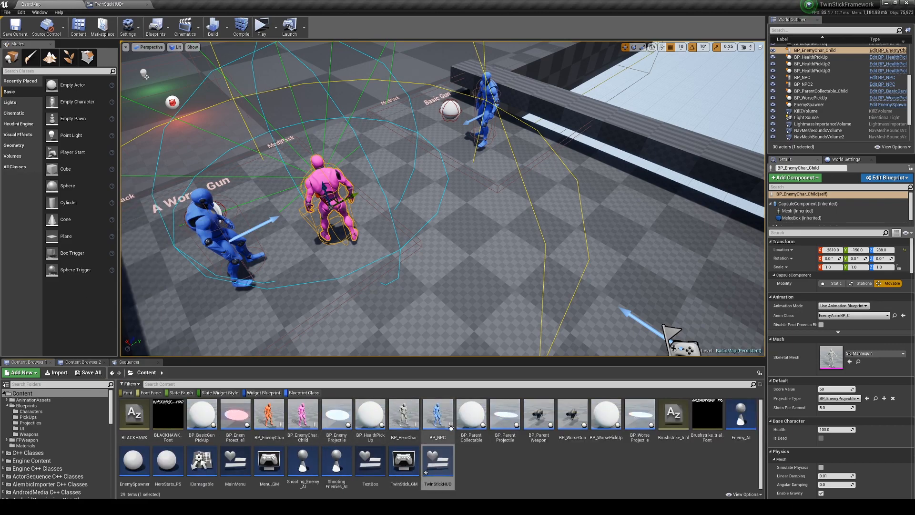
{"action": "double_click", "coordinate": [403, 416]}
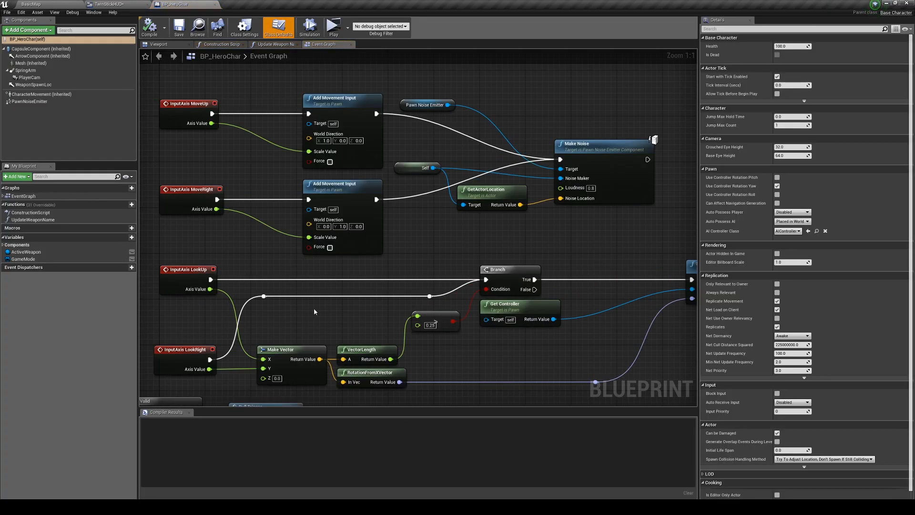
{"action": "scroll", "coordinate": [313, 307], "scroll_direction": "down", "scroll_amount": 8}
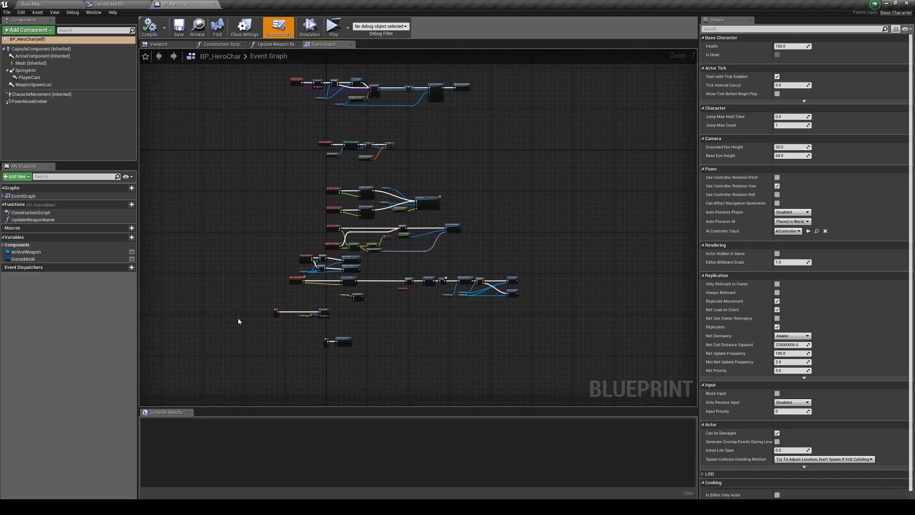
{"action": "scroll", "coordinate": [347, 303], "scroll_direction": "up", "scroll_amount": 7}
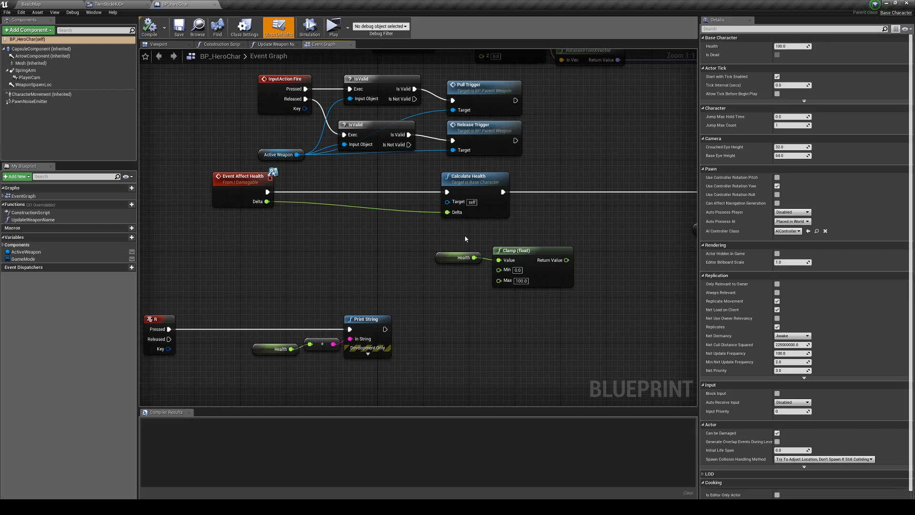
Step: Select the Weapon row's # value text in the TwinStickHUD layout and open its Get_TextBlock_6_Text_0 binding function
{"action": "left_click_drag", "start_coordinate": [574, 212], "coordinate": [477, 259]}
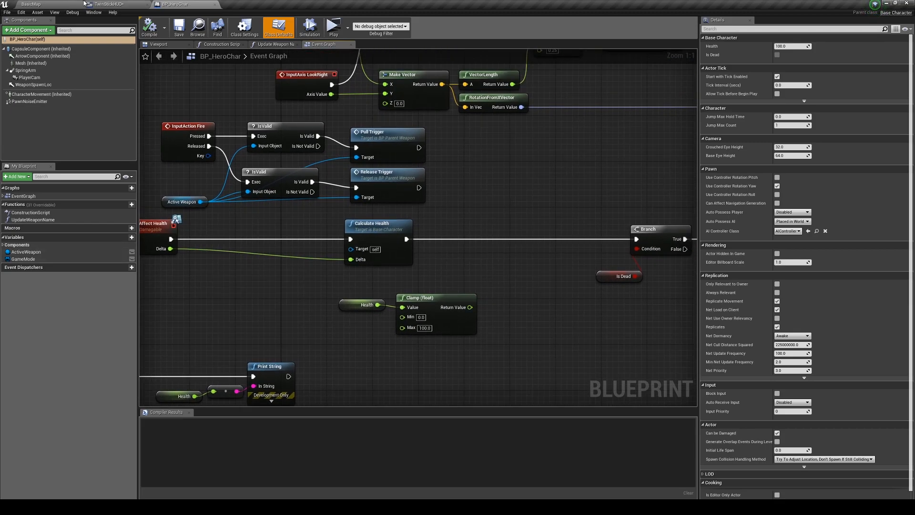
{"action": "left_click", "coordinate": [106, 4]}
{"action": "left_click", "coordinate": [45, 4]}
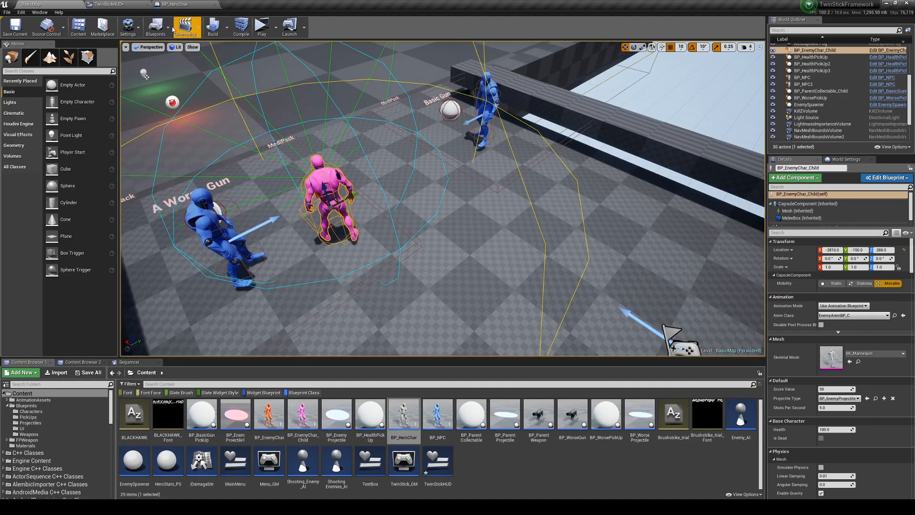
{"action": "left_click", "coordinate": [106, 3]}
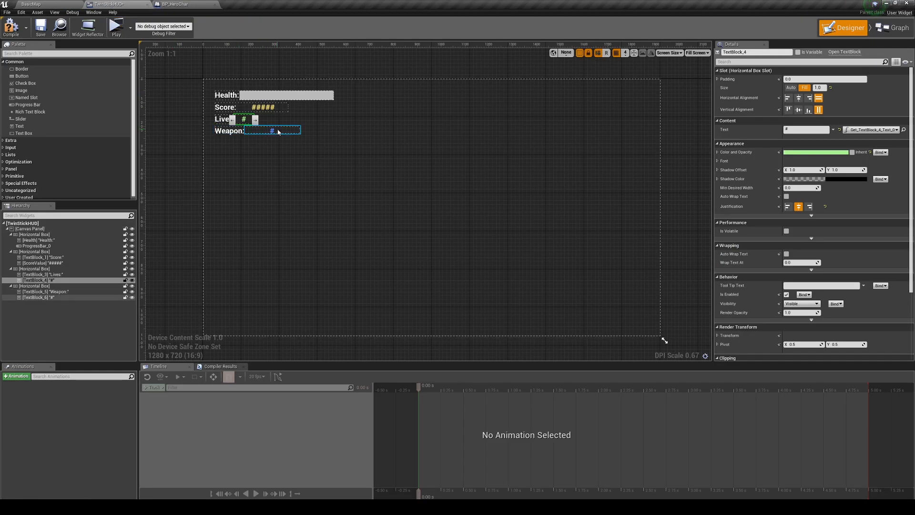
{"action": "left_click", "coordinate": [271, 133]}
{"action": "left_click", "coordinate": [889, 28]}
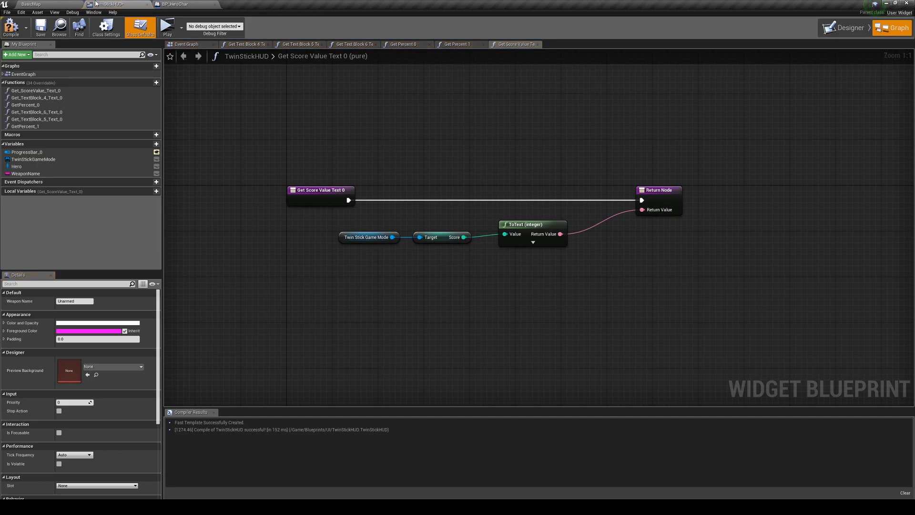
{"action": "left_click", "coordinate": [15, 3]}
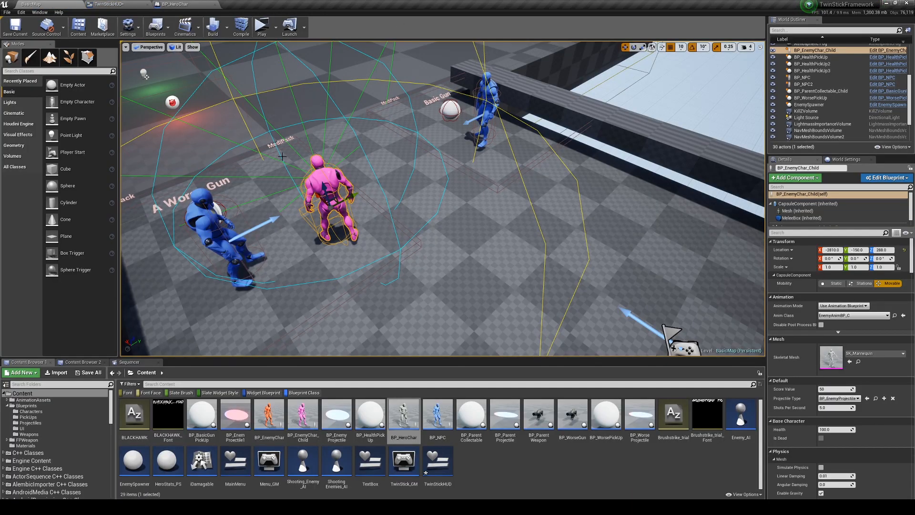
{"action": "left_click", "coordinate": [189, 3]}
{"action": "left_click", "coordinate": [108, 3]}
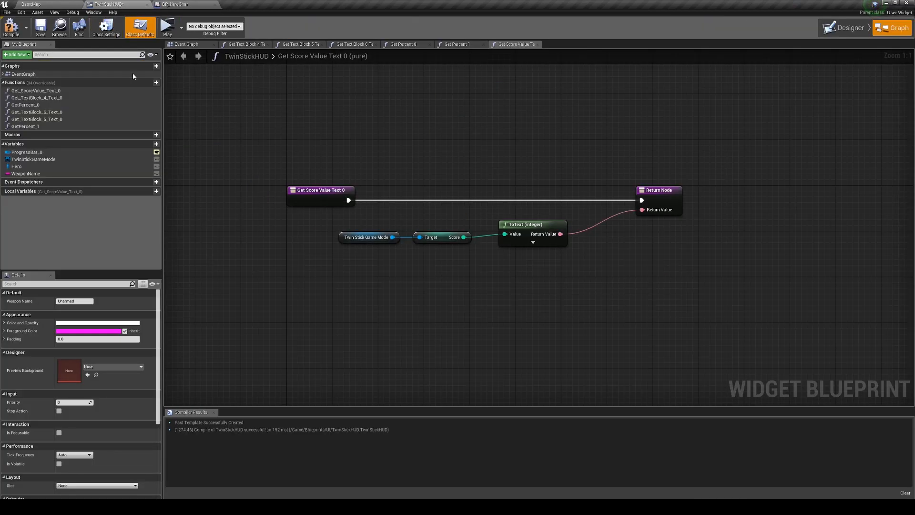
{"action": "left_click", "coordinate": [848, 28]}
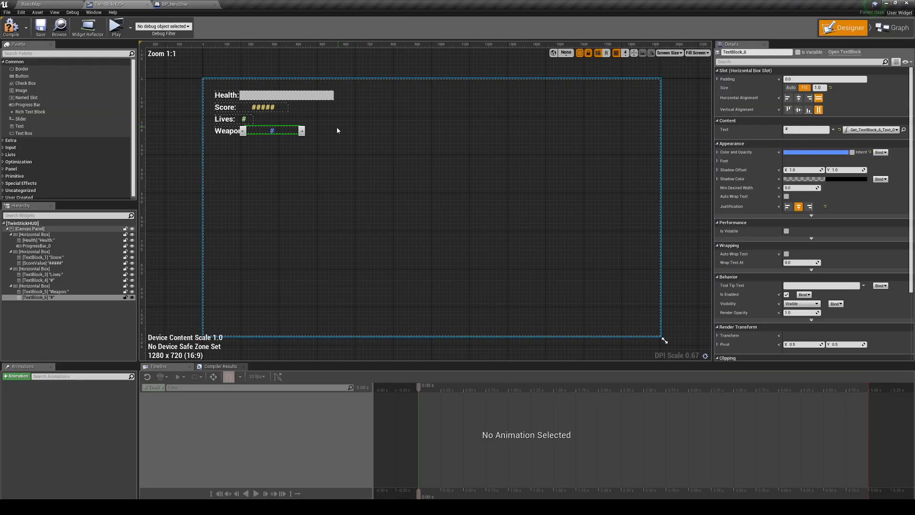
{"action": "left_click", "coordinate": [902, 132]}
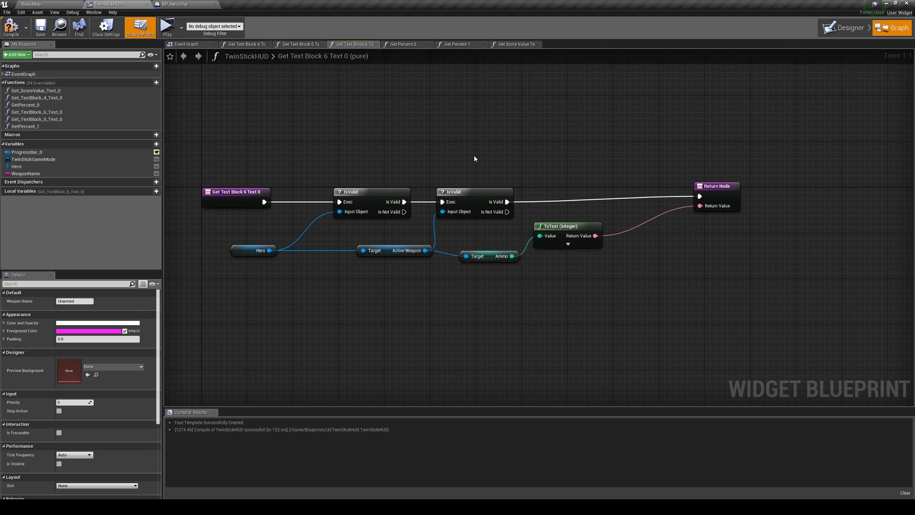
Step: Select the "Weapon:" label in the widget layout and open its Get_TextBlock_5_Text_0 binding function
{"action": "left_click", "coordinate": [844, 27]}
{"action": "left_click", "coordinate": [228, 132]}
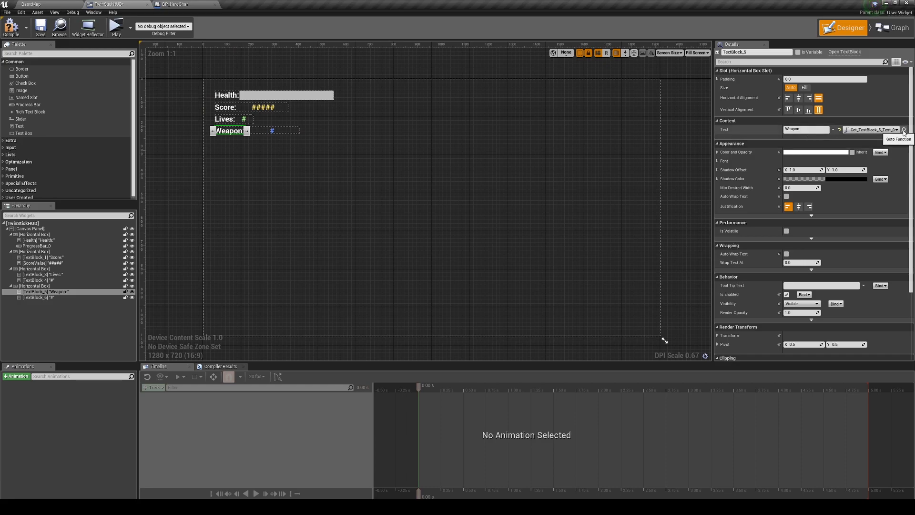
{"action": "left_click", "coordinate": [904, 130]}
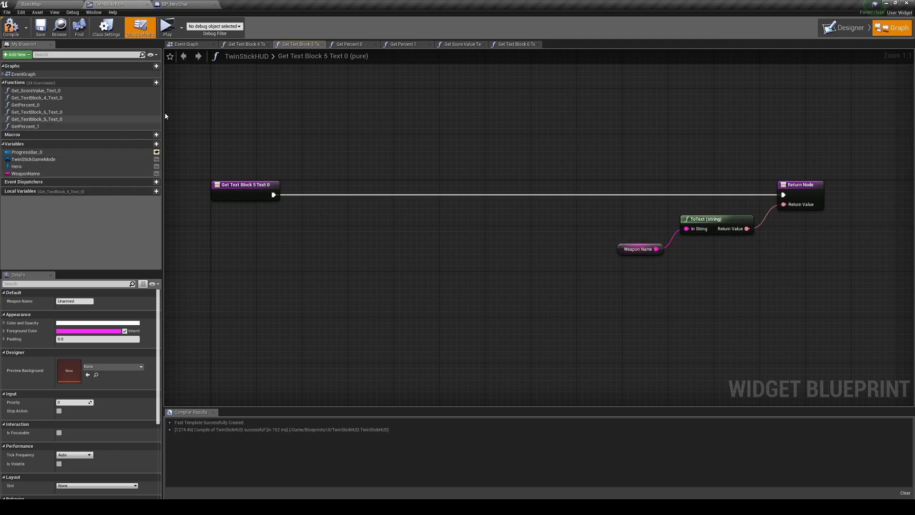
Step: Play the BasicMap level in a new window to watch the HUD values in game, and end the preview
{"action": "left_click", "coordinate": [31, 4]}
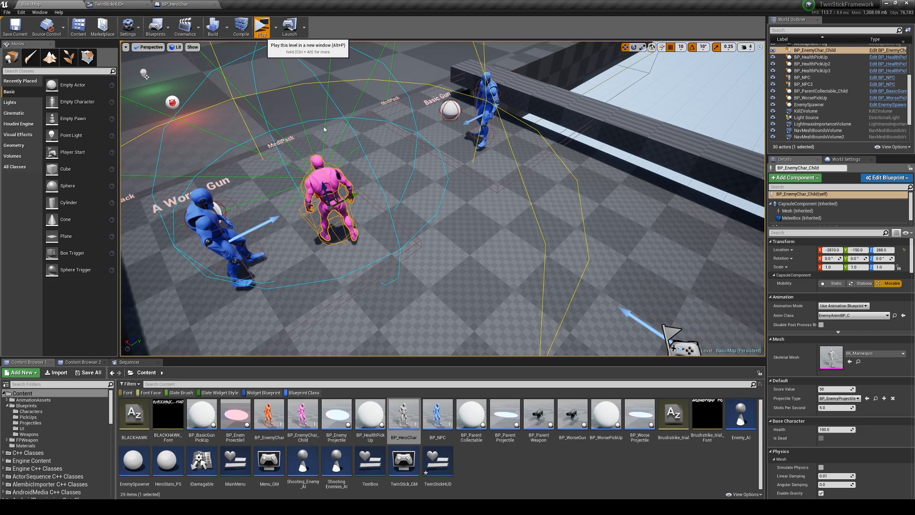
{"action": "left_click", "coordinate": [262, 26]}
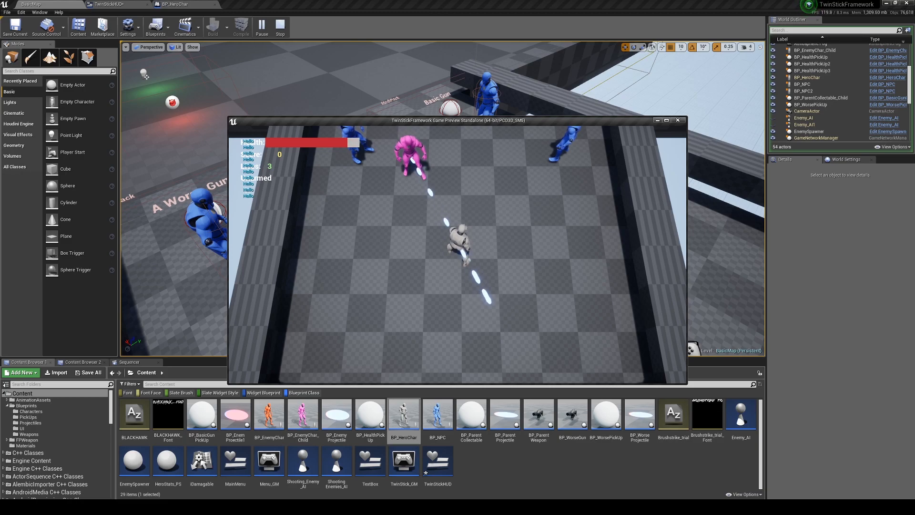
{"action": "key", "text": "Escape"}
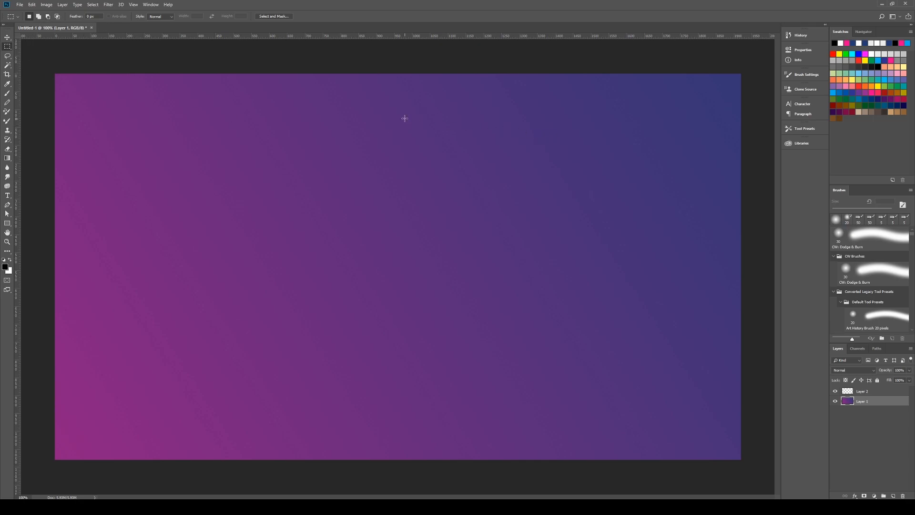
Step: Switch to Photoshop, marquee-select a wide rectangle in the upper middle of the canvas, and activate the Paint Bucket tool
{"action": "left_click_drag", "start_coordinate": [65, 84], "coordinate": [212, 123]}
{"action": "left_click", "coordinate": [213, 156]}
{"action": "left_click", "coordinate": [835, 402]}
{"action": "left_click_drag", "start_coordinate": [264, 209], "coordinate": [408, 250]}
{"action": "key", "text": "g"}
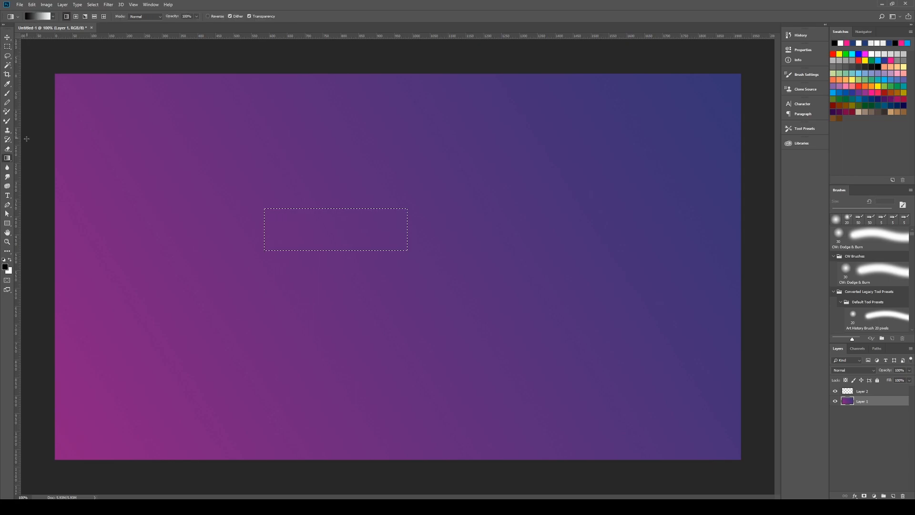
{"action": "right_click", "coordinate": [7, 163]}
{"action": "left_click", "coordinate": [35, 165]}
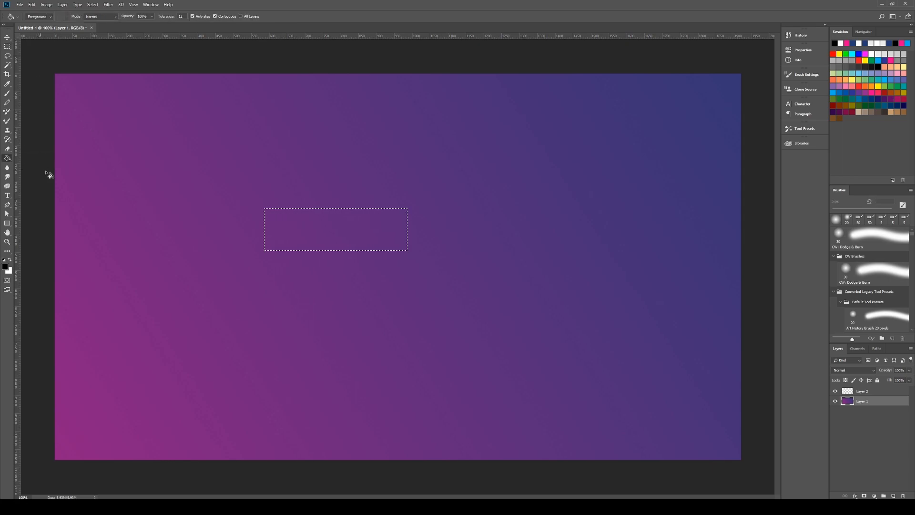
{"action": "left_click", "coordinate": [319, 230]}
{"action": "left_click", "coordinate": [865, 413]}
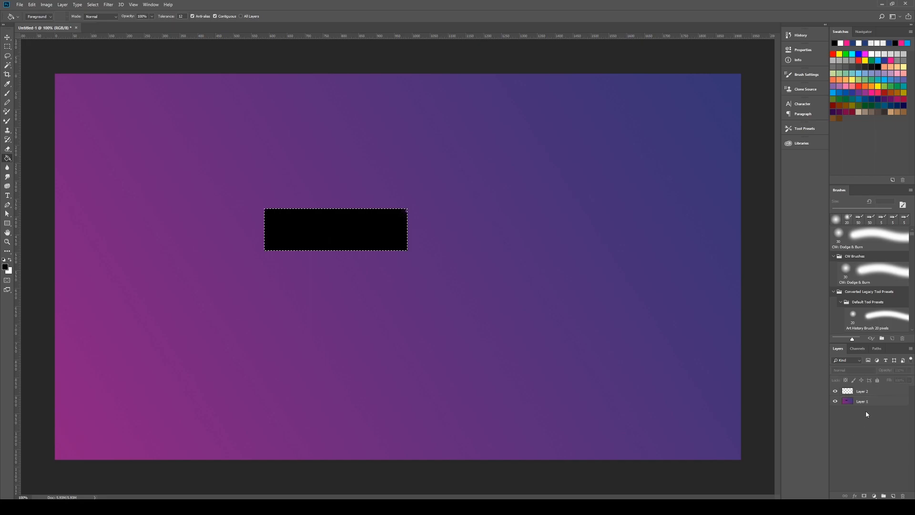
{"action": "key", "text": "ctrl+z"}
Step: Fill the rectangular selection with black on Layer 2, and hide Layer 1 so only the deselected bar shows
{"action": "left_click", "coordinate": [862, 394]}
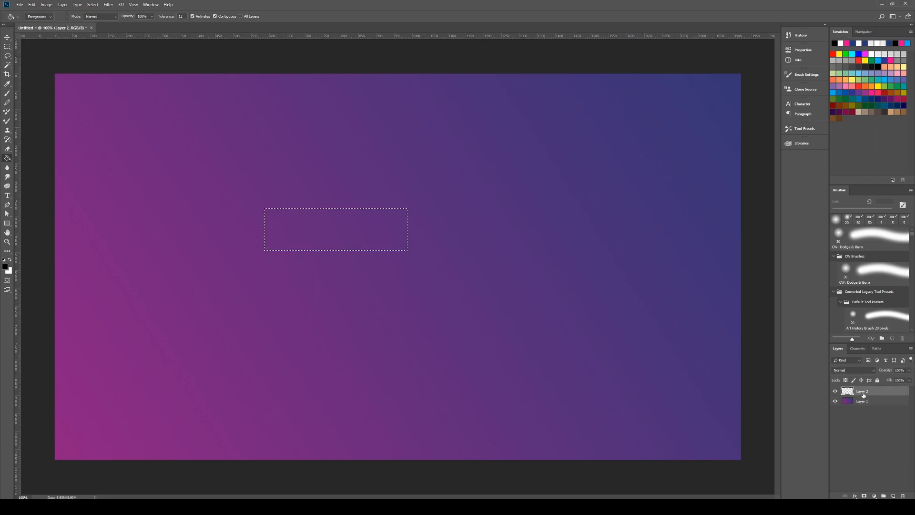
{"action": "left_click", "coordinate": [290, 233]}
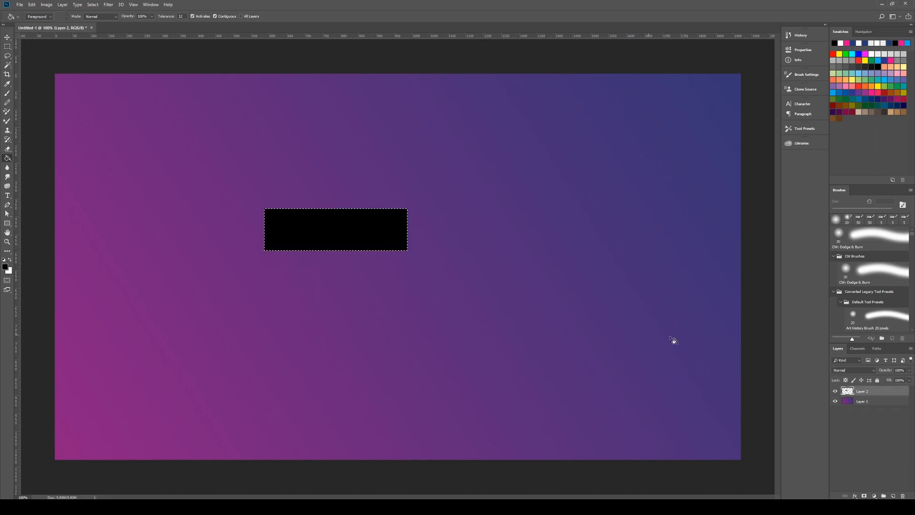
{"action": "left_click", "coordinate": [836, 402]}
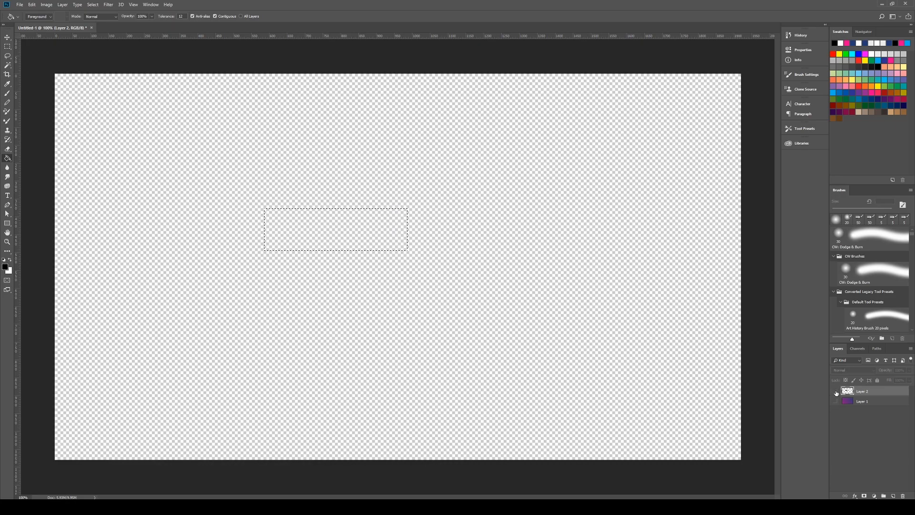
{"action": "key", "text": "m"}
{"action": "left_click", "coordinate": [449, 206]}
{"action": "right_click", "coordinate": [873, 396]}
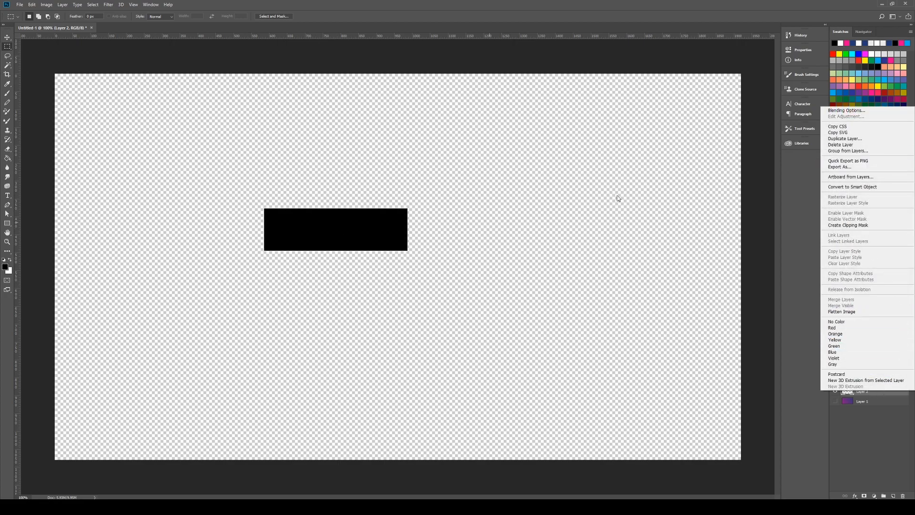
{"action": "left_click", "coordinate": [720, 64]}
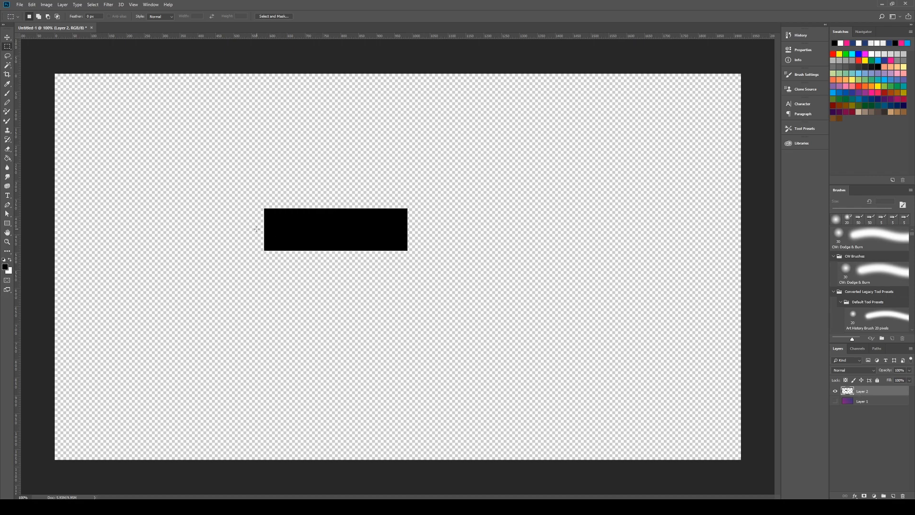
{"action": "right_click", "coordinate": [873, 392]}
{"action": "left_click", "coordinate": [565, 124]}
{"action": "left_click_drag", "start_coordinate": [566, 43], "coordinate": [490, 129]}
{"action": "left_click", "coordinate": [709, 154]}
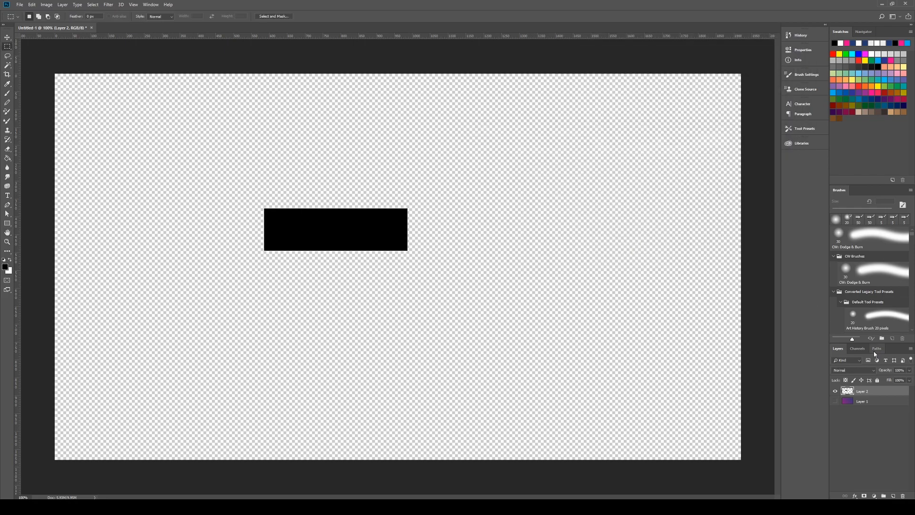
Step: Open the Blending Options of Layer 2 and preview the first Stroke effect on the black bar, leaving it switched off
{"action": "right_click", "coordinate": [863, 395]}
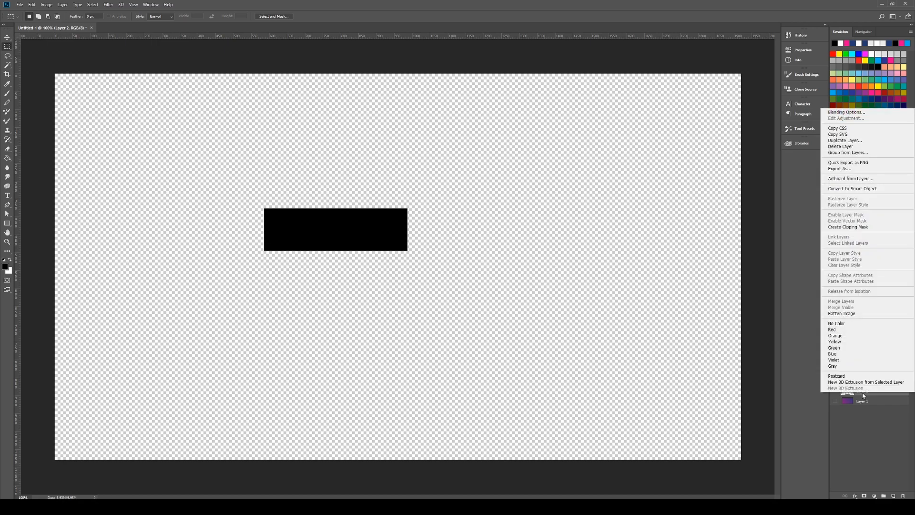
{"action": "left_click", "coordinate": [846, 112]}
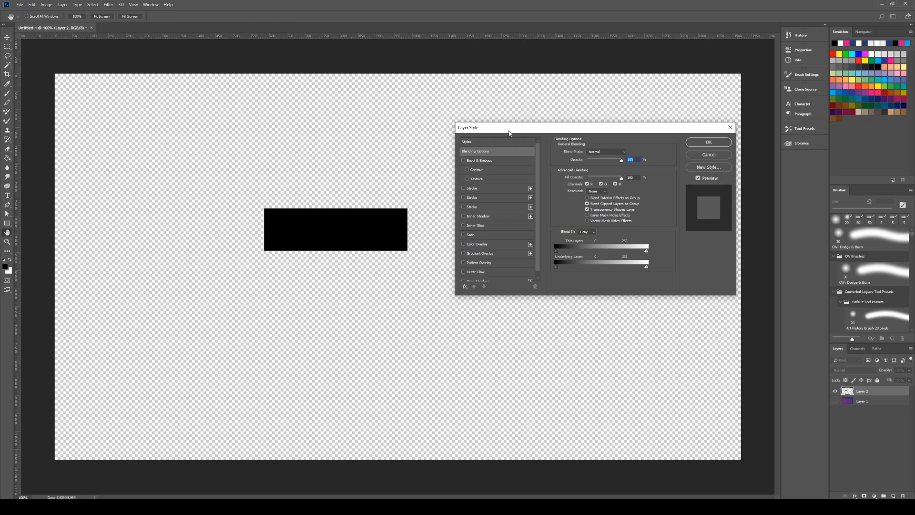
{"action": "left_click_drag", "start_coordinate": [509, 131], "coordinate": [512, 113]}
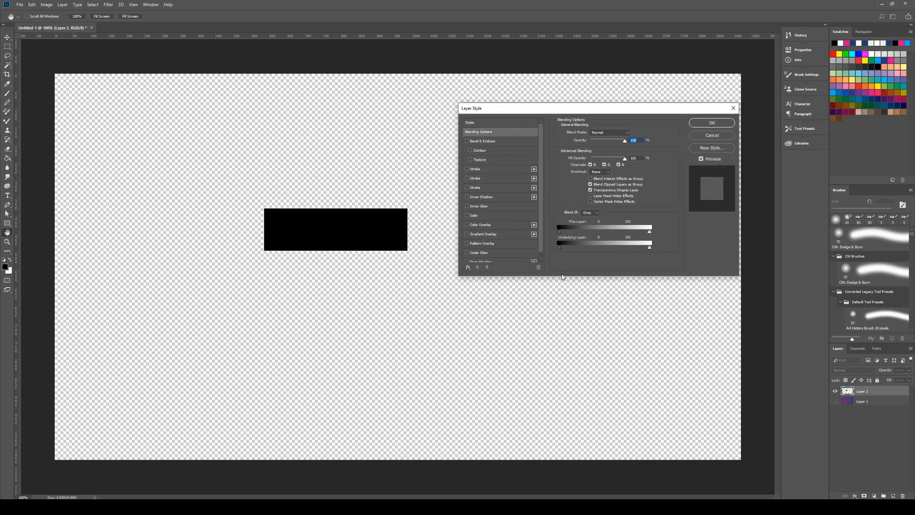
{"action": "left_click", "coordinate": [483, 168]}
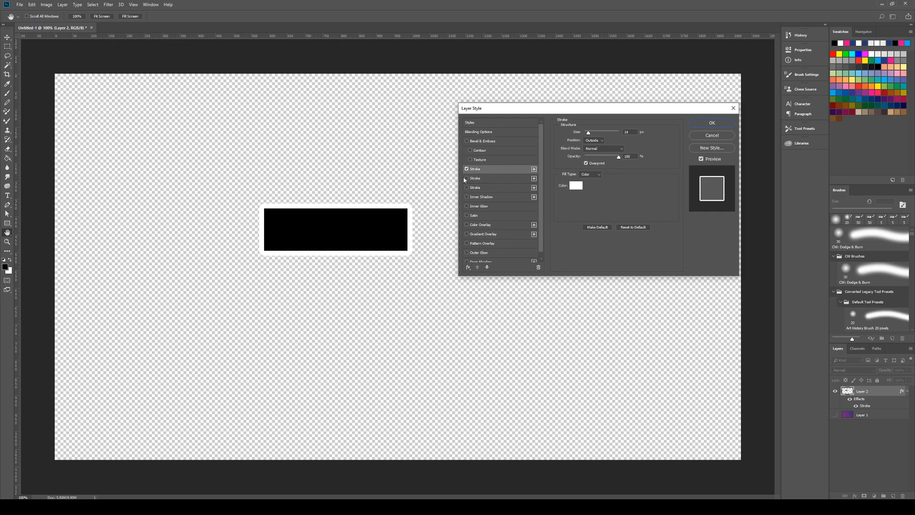
{"action": "left_click", "coordinate": [467, 170]}
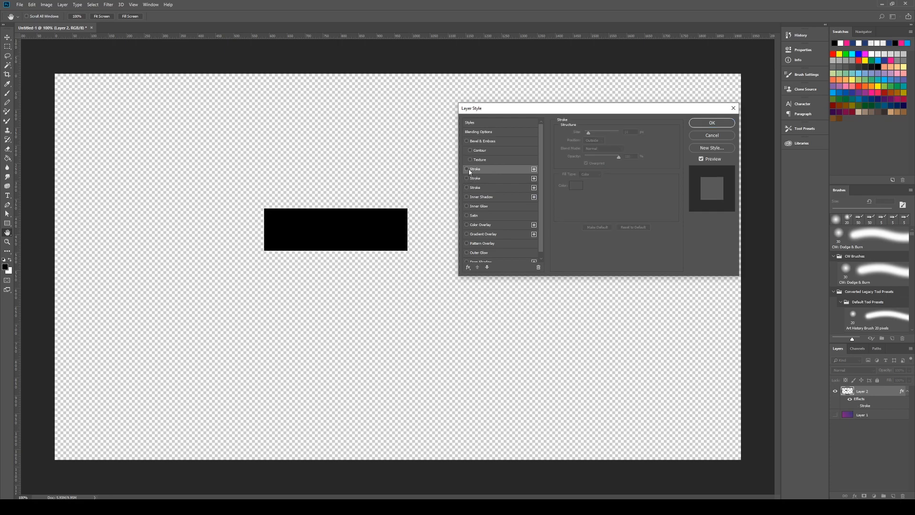
Step: Try the additional Stroke effects on the bar and delete the extra Stroke entries, keeping only one in the effects list
{"action": "left_click", "coordinate": [516, 180]}
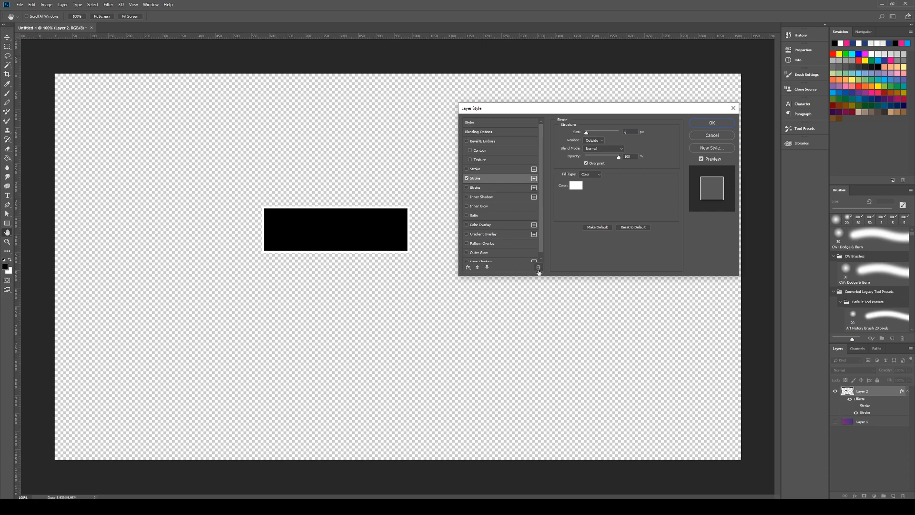
{"action": "left_click", "coordinate": [483, 187]}
{"action": "left_click", "coordinate": [534, 188]}
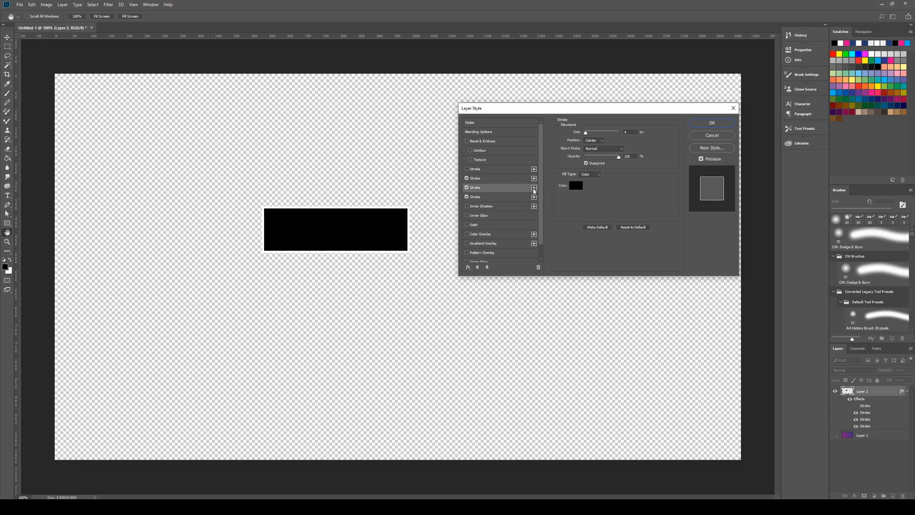
{"action": "left_click", "coordinate": [538, 267]}
{"action": "left_click", "coordinate": [491, 188]}
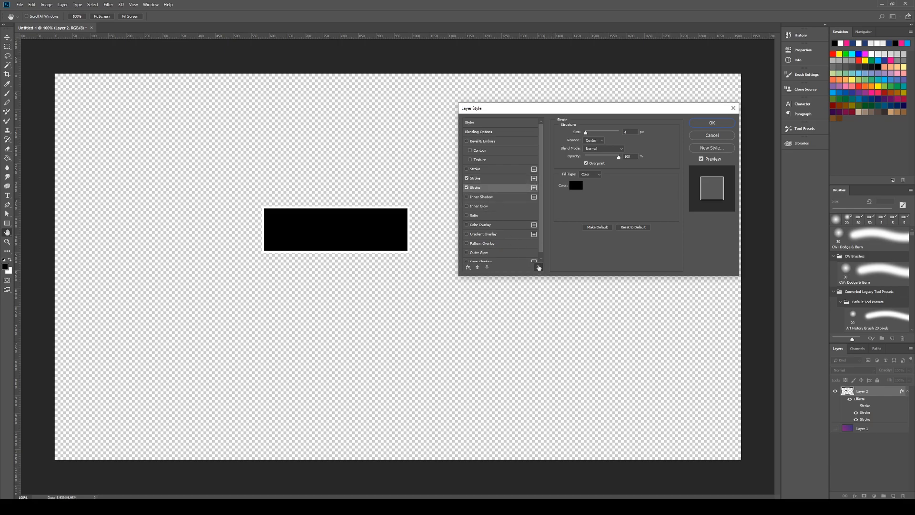
{"action": "left_click", "coordinate": [538, 267]}
{"action": "left_click", "coordinate": [539, 268]}
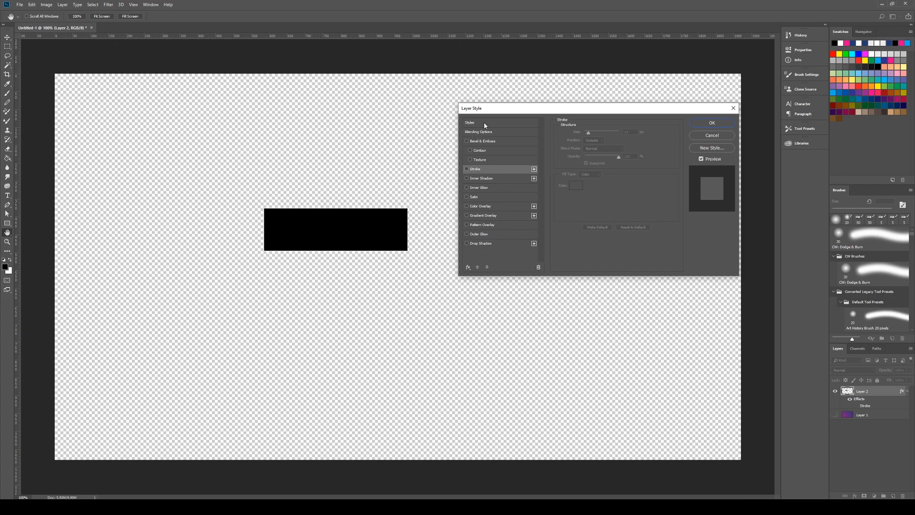
Step: Preview the Bevel & Emboss effect, switch it off, and add a blue Color Overlay (006cff) to the bar
{"action": "left_click", "coordinate": [468, 142]}
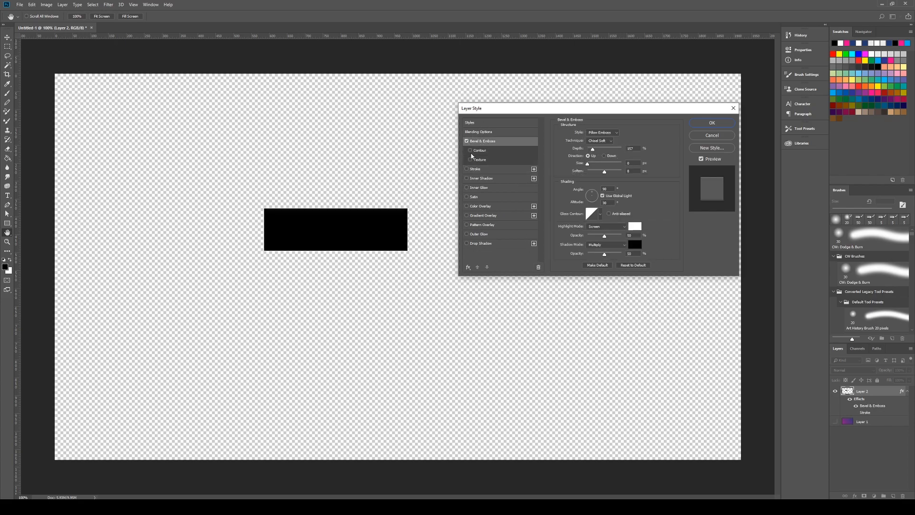
{"action": "left_click", "coordinate": [467, 142]}
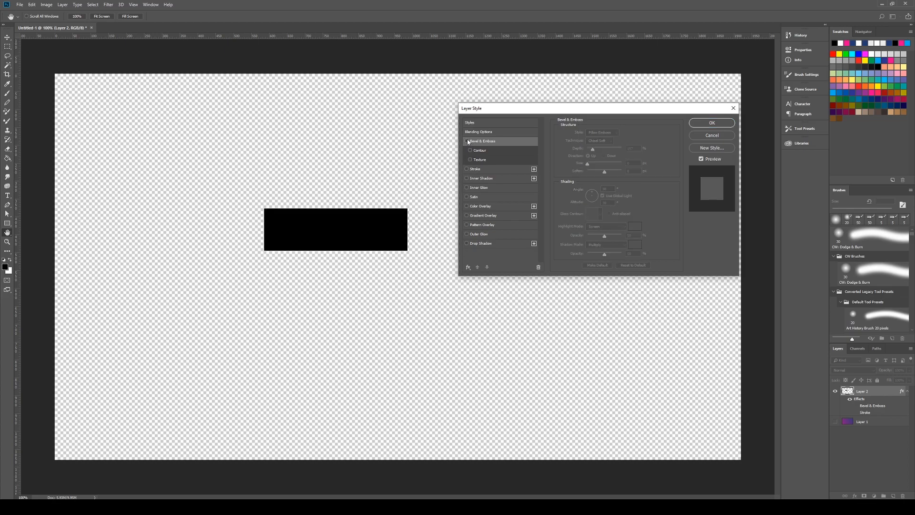
{"action": "left_click", "coordinate": [466, 206]}
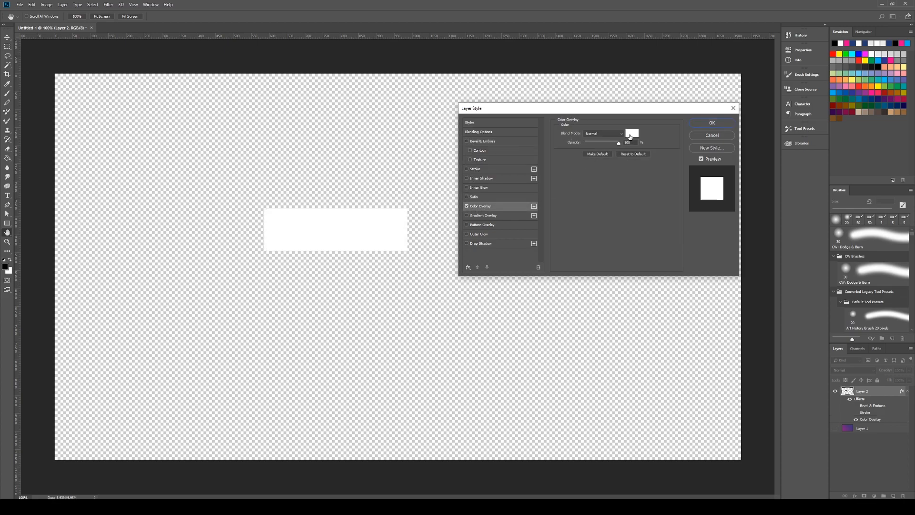
{"action": "left_click", "coordinate": [630, 137]}
{"action": "type", "text": "ff0000"}
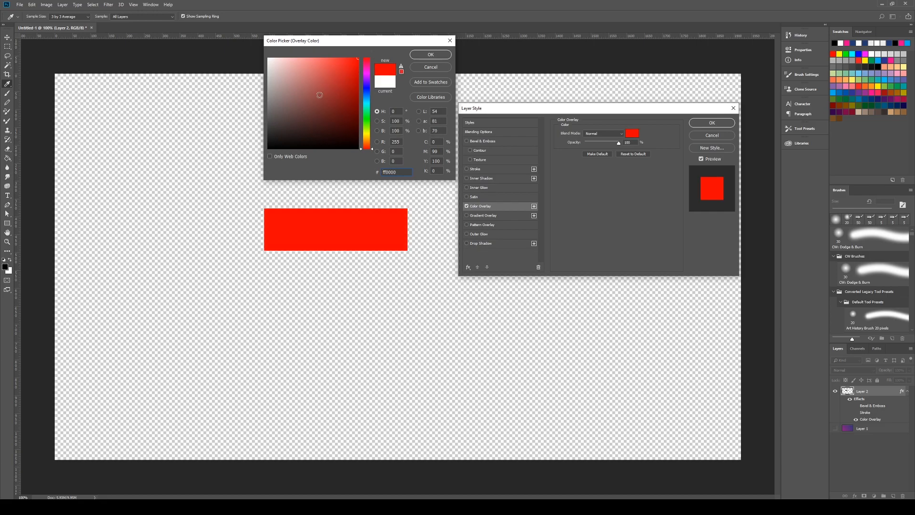
{"action": "left_click", "coordinate": [366, 94]}
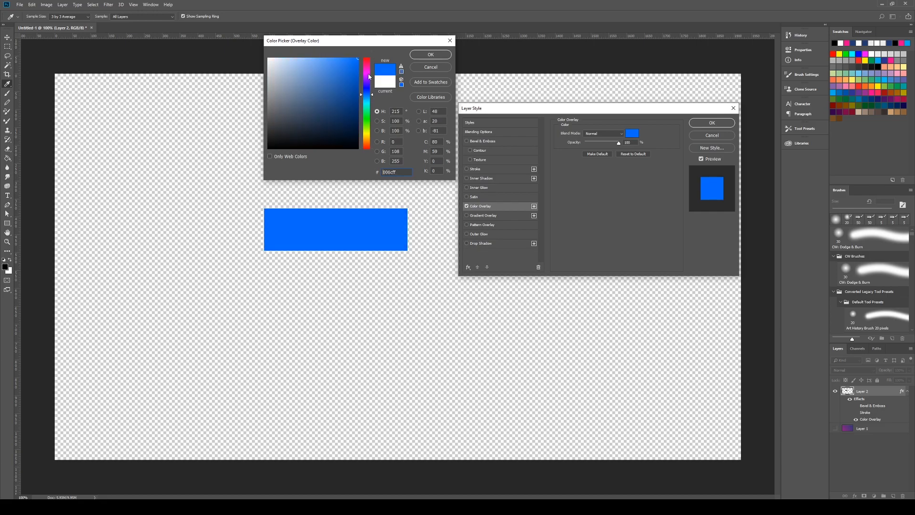
{"action": "left_click", "coordinate": [429, 54]}
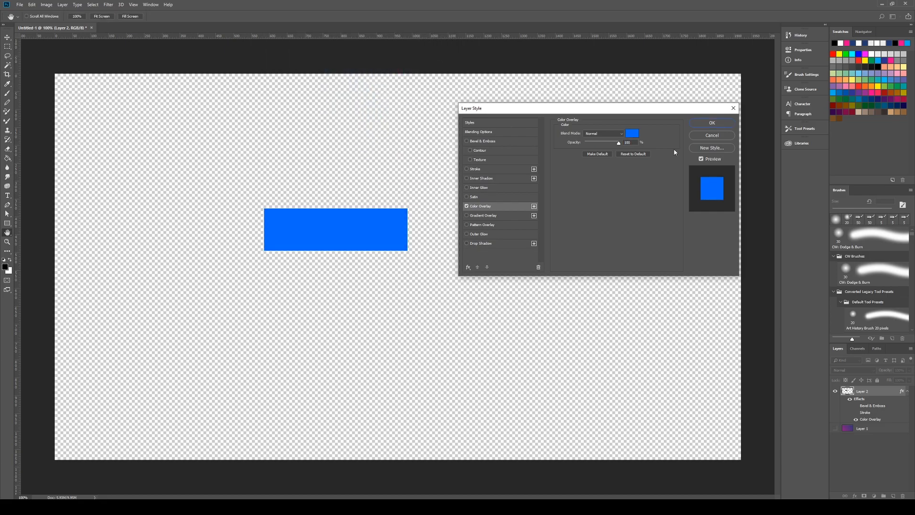
Step: Add a Gradient Overlay using the pastel pink, yellow and blue gradient, and switch off the Color Overlay
{"action": "left_click", "coordinate": [476, 216]}
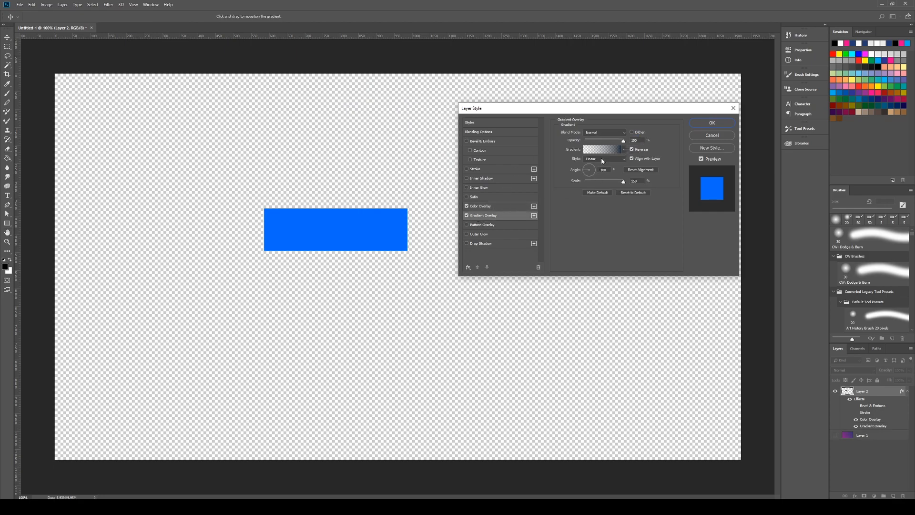
{"action": "left_click", "coordinate": [623, 150]}
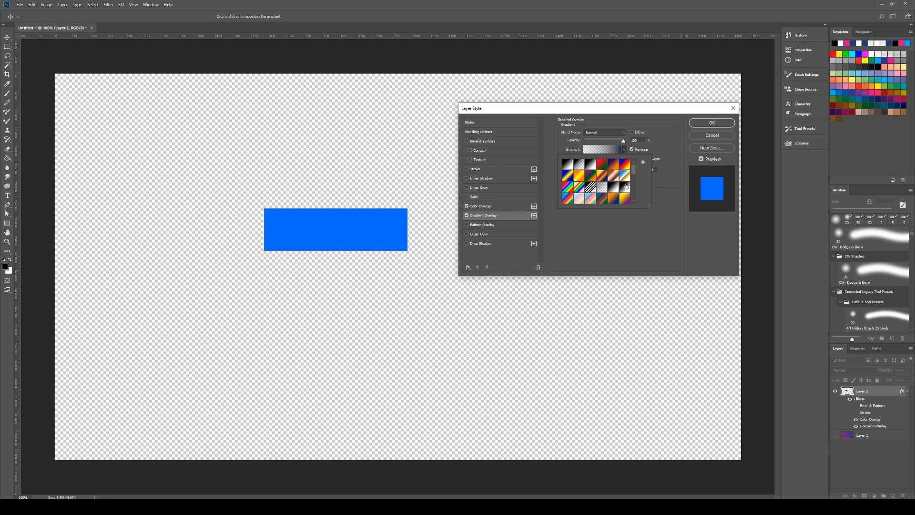
{"action": "left_click_drag", "start_coordinate": [633, 170], "coordinate": [627, 198]}
{"action": "left_click", "coordinate": [603, 177]}
{"action": "left_click", "coordinate": [674, 137]}
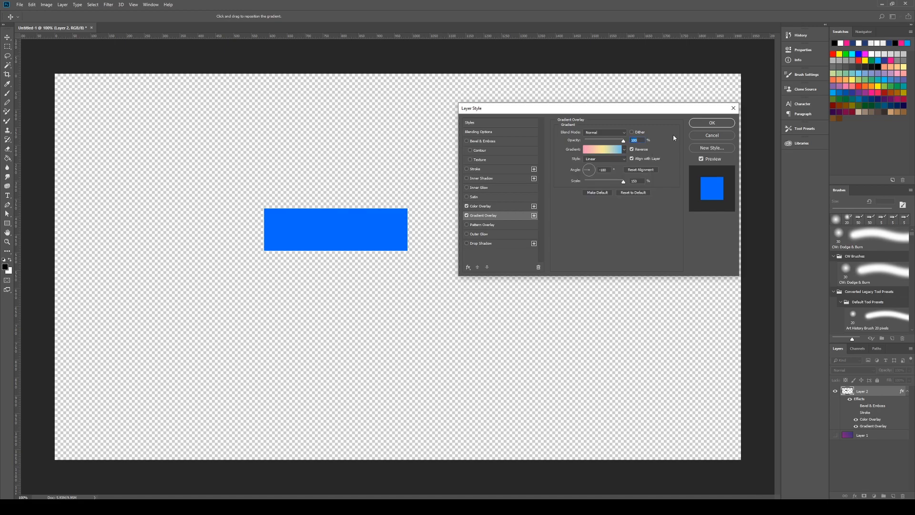
{"action": "left_click", "coordinate": [468, 206]}
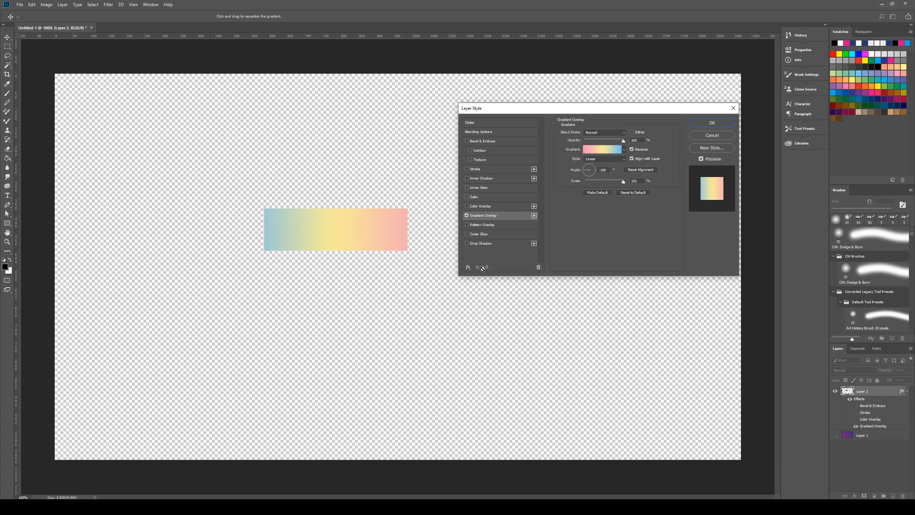
Step: Add a second Gradient Overlay and try moving the entries up and down in the effects order
{"action": "left_click", "coordinate": [468, 268]}
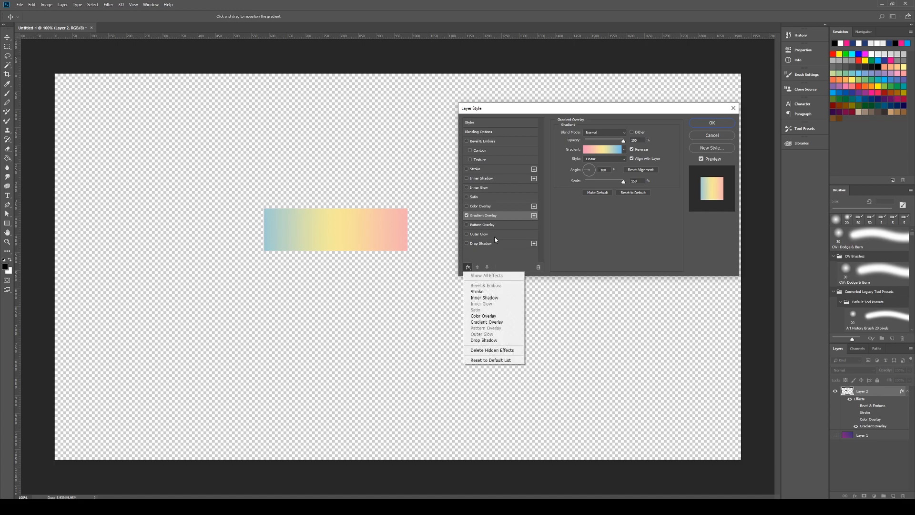
{"action": "left_click", "coordinate": [495, 233]}
{"action": "left_click", "coordinate": [534, 215]}
{"action": "left_click", "coordinate": [488, 267]}
{"action": "left_click", "coordinate": [478, 267]}
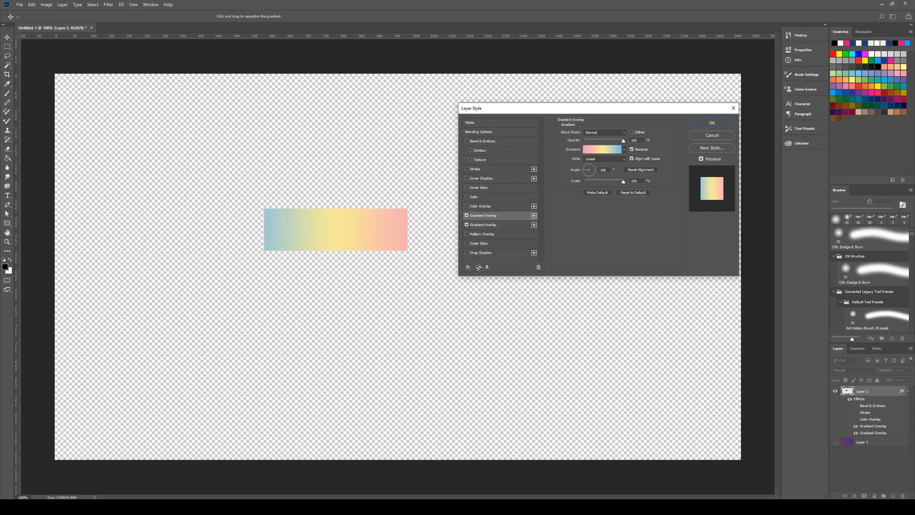
{"action": "left_click", "coordinate": [487, 267]}
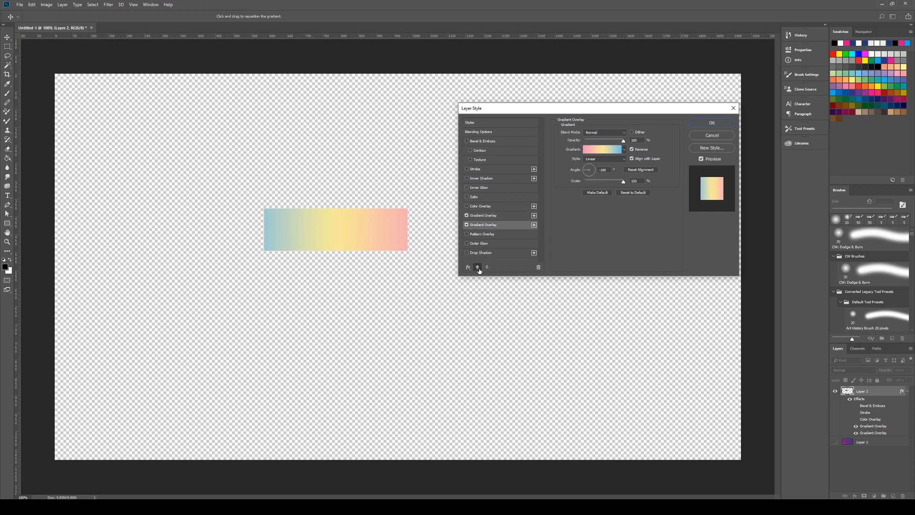
{"action": "left_click", "coordinate": [478, 267]}
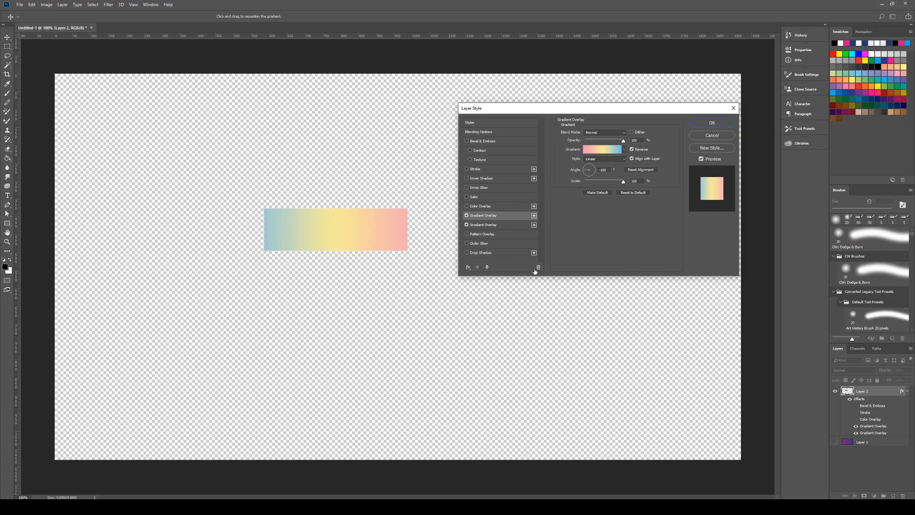
Step: Change the lower Gradient Overlay to the purple-magenta gradient and stack it above the pastel one at reduced opacity
{"action": "left_click", "coordinate": [507, 225]}
{"action": "left_click", "coordinate": [623, 152]}
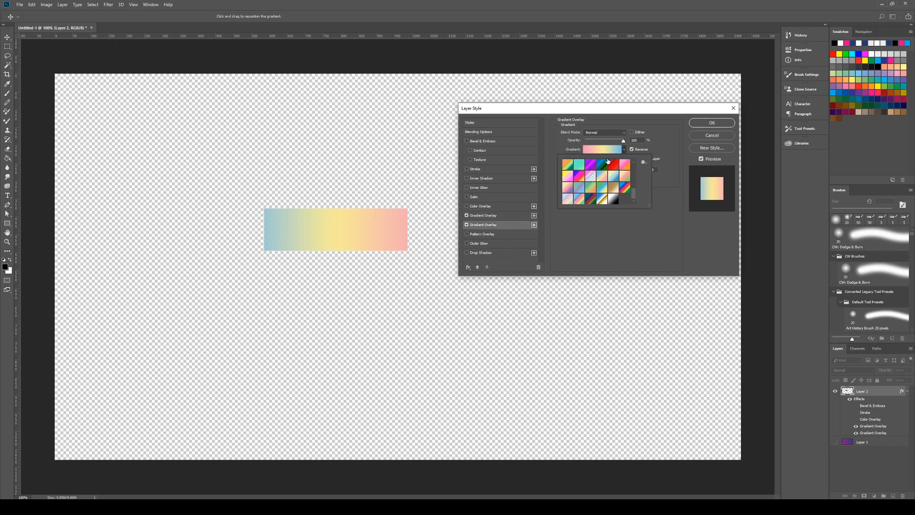
{"action": "left_click", "coordinate": [591, 165]}
{"action": "left_click", "coordinate": [501, 258]}
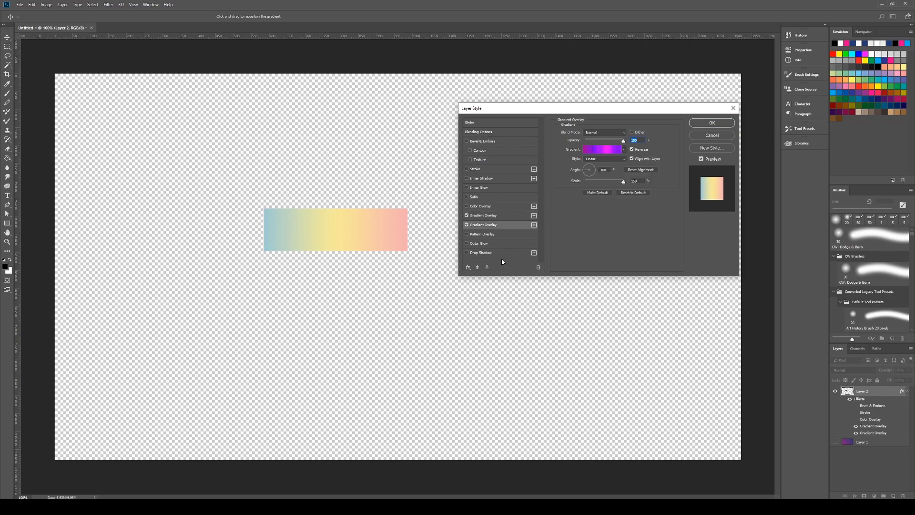
{"action": "left_click", "coordinate": [478, 267]}
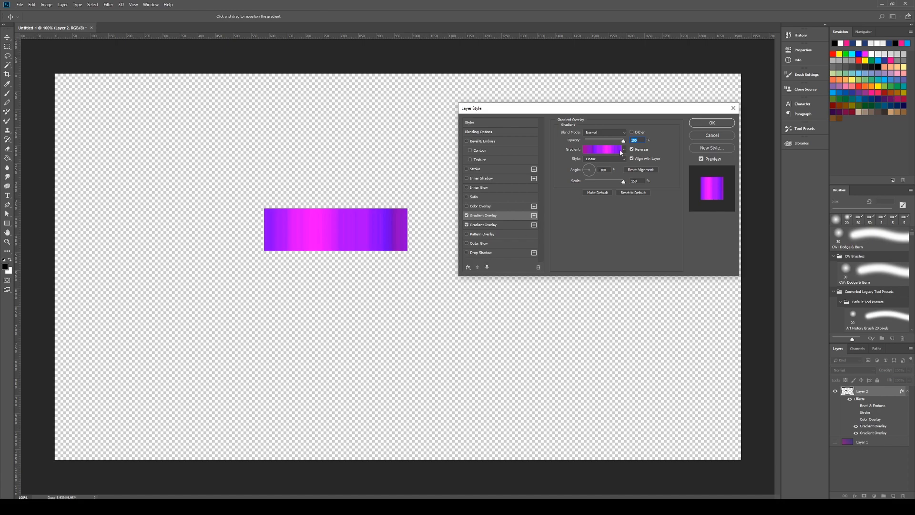
{"action": "left_click_drag", "start_coordinate": [623, 142], "coordinate": [594, 151]}
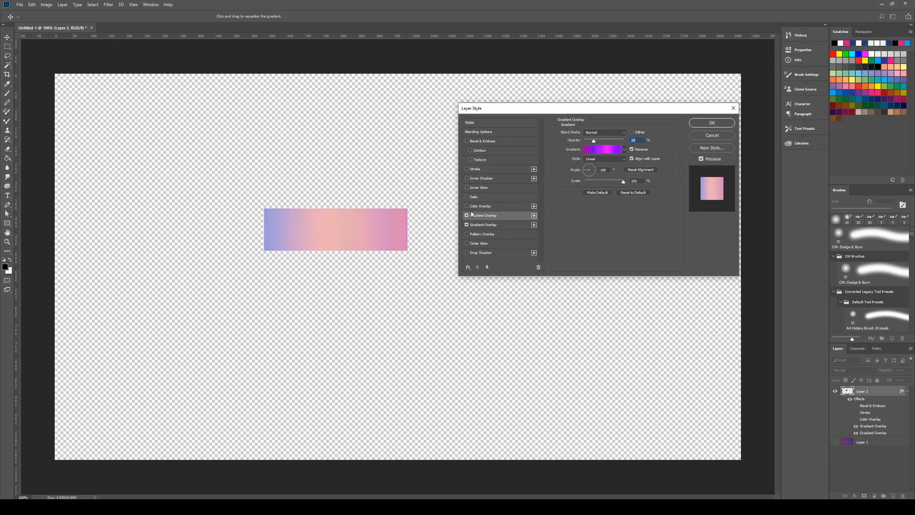
Step: Try the blue Color Overlay over the gradients at about 24% opacity, and switch it off again
{"action": "left_click", "coordinate": [467, 206]}
{"action": "left_click", "coordinate": [475, 205]}
{"action": "left_click_drag", "start_coordinate": [614, 145], "coordinate": [592, 148]}
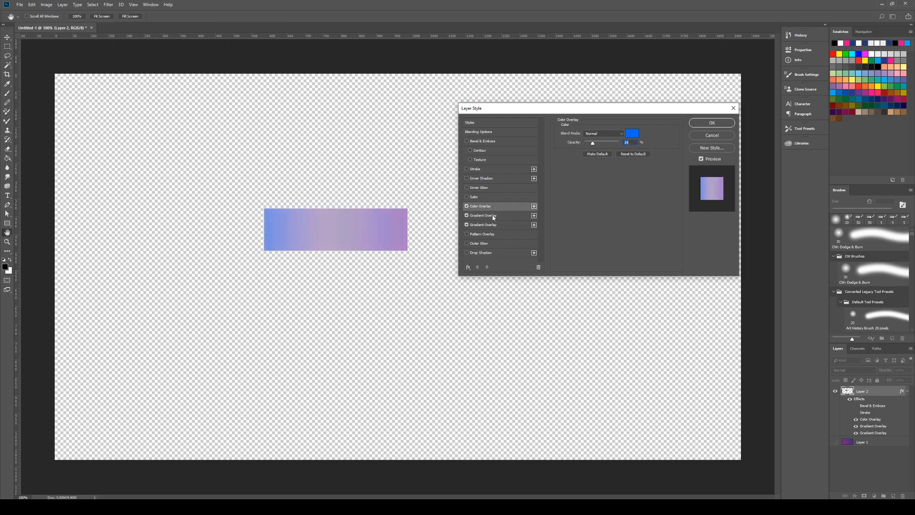
{"action": "left_click", "coordinate": [467, 207]}
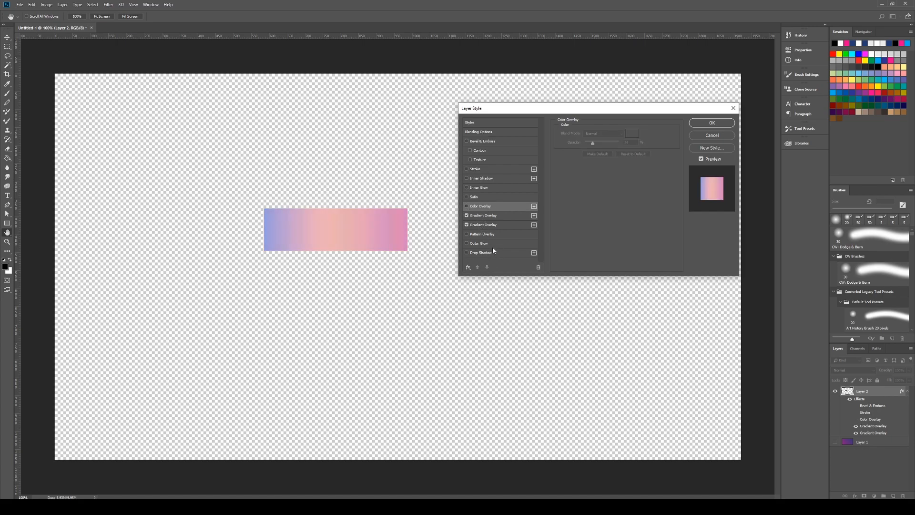
Step: Turn on Pattern Overlay for the bar, checking it with both Gradient Overlays switched off and on
{"action": "left_click", "coordinate": [467, 234]}
{"action": "left_click", "coordinate": [484, 237]}
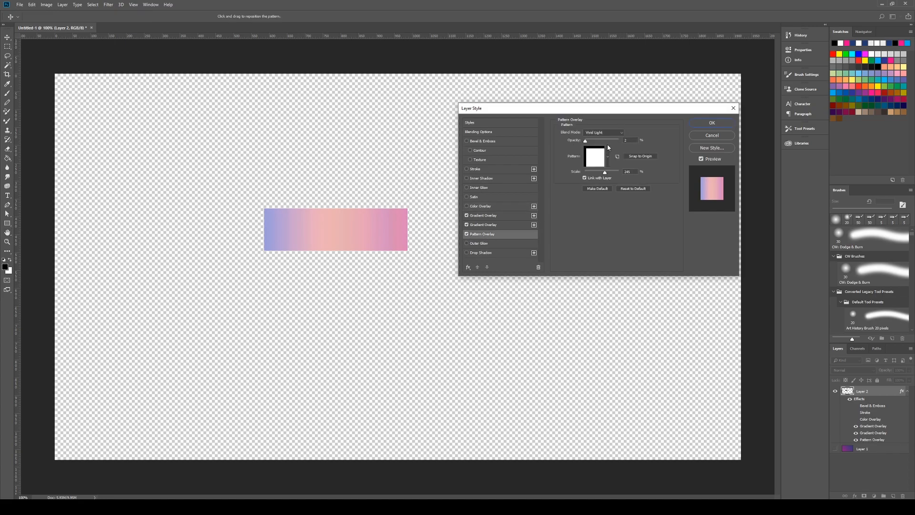
{"action": "left_click", "coordinate": [467, 225]}
{"action": "left_click", "coordinate": [467, 216]}
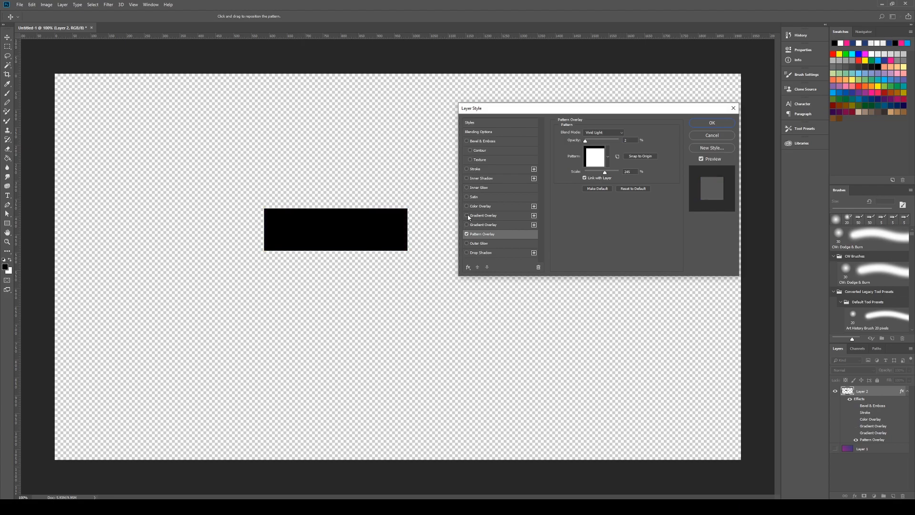
{"action": "left_click", "coordinate": [467, 216]}
{"action": "left_click", "coordinate": [467, 225]}
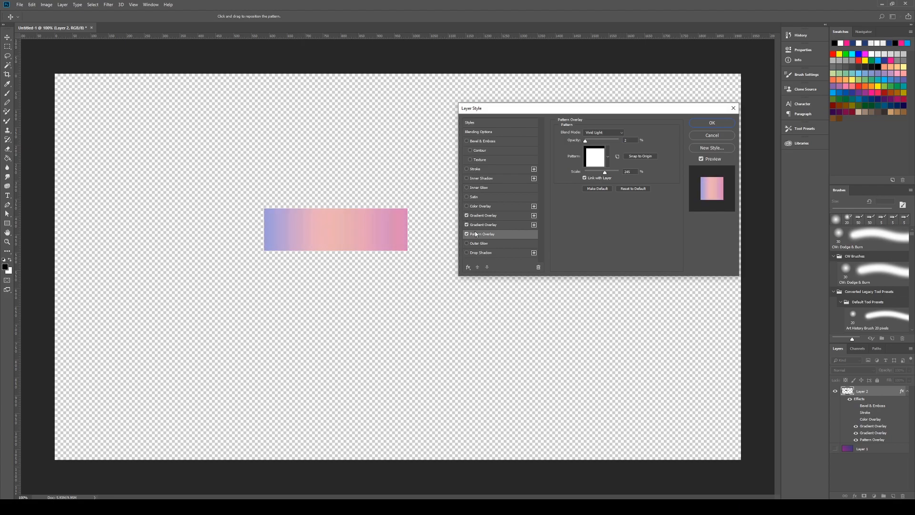
Step: Hide both Gradient Overlays and set the Pattern Overlay to the black-dot pattern at 100% opacity
{"action": "left_click", "coordinate": [608, 156]}
{"action": "left_click", "coordinate": [475, 224]}
{"action": "left_click", "coordinate": [467, 216]}
{"action": "left_click", "coordinate": [467, 224]}
{"action": "left_click", "coordinate": [482, 235]}
{"action": "left_click", "coordinate": [608, 156]}
{"action": "left_click", "coordinate": [616, 179]}
{"action": "left_click", "coordinate": [606, 179]}
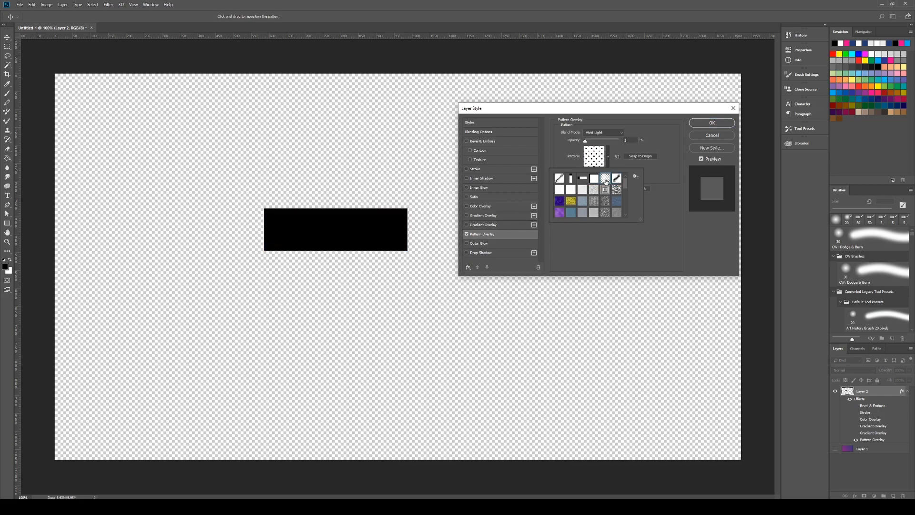
{"action": "left_click", "coordinate": [587, 144]}
{"action": "left_click_drag", "start_coordinate": [585, 140], "coordinate": [631, 138]}
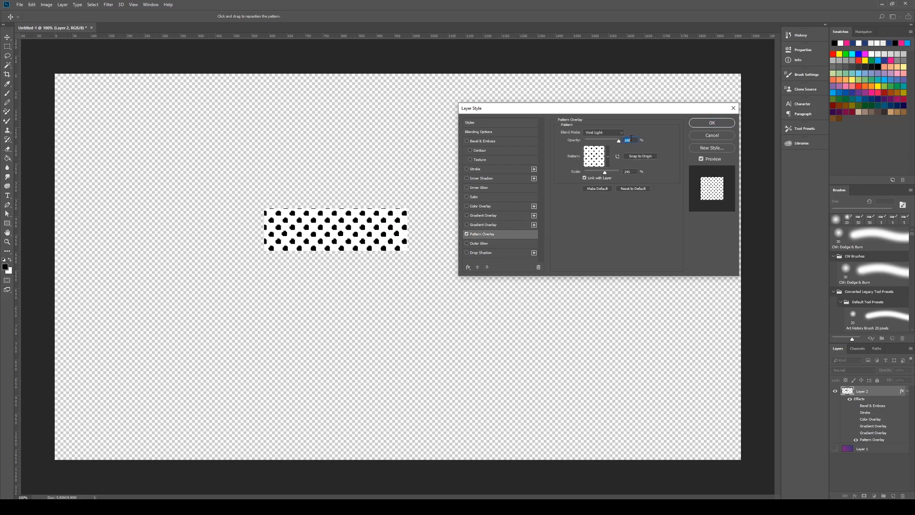
Step: Turn both Gradient Overlays back on and slightly lower the opacity of the pastel one
{"action": "left_click", "coordinate": [466, 225]}
{"action": "left_click", "coordinate": [467, 216]}
{"action": "left_click", "coordinate": [495, 222]}
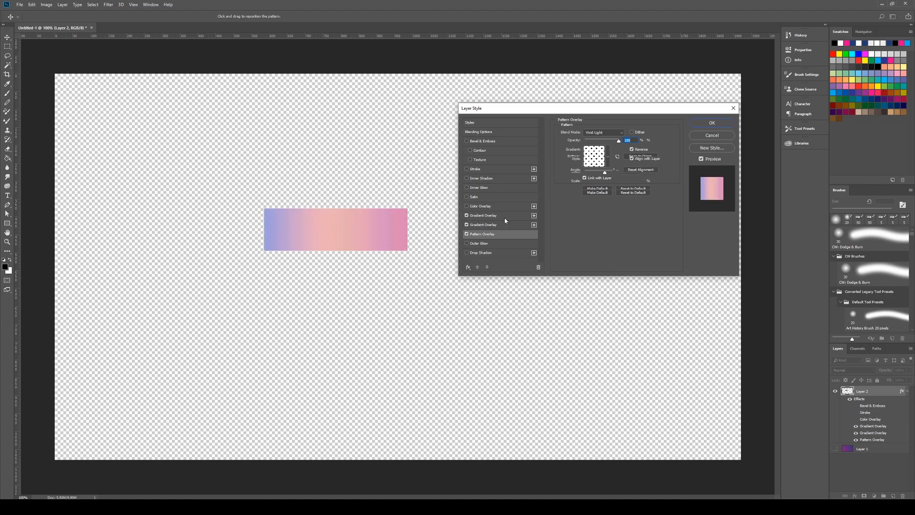
{"action": "left_click_drag", "start_coordinate": [624, 141], "coordinate": [621, 142]}
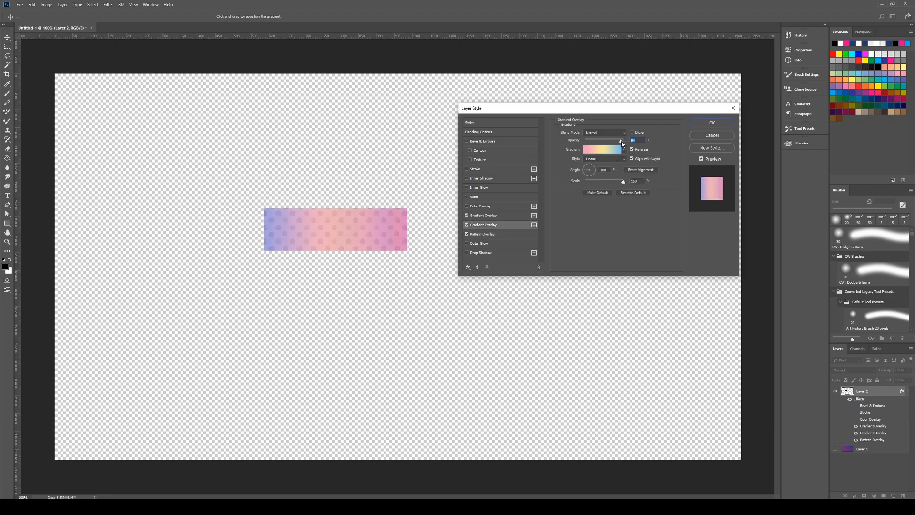
Step: Shrink the scale of the dotted Pattern Overlay, keeping its opacity at 100%
{"action": "left_click", "coordinate": [488, 234]}
{"action": "mouse_move", "coordinate": [618, 141]}
{"action": "left_mouse_down"}
{"action": "mouse_move", "coordinate": [605, 142]}
{"action": "mouse_move", "coordinate": [618, 142]}
{"action": "left_mouse_up"}
{"action": "left_click_drag", "start_coordinate": [605, 172], "coordinate": [592, 175]}
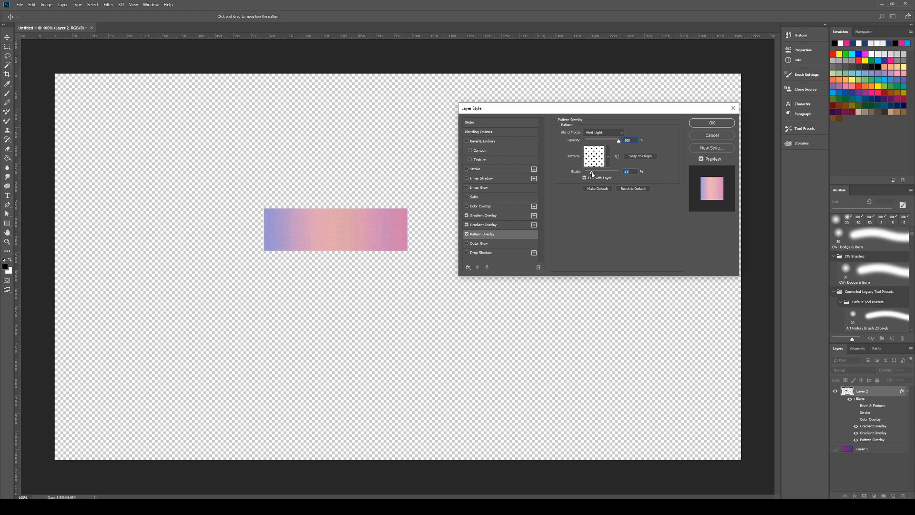
Step: Try other patterns for the Pattern Overlay, choose the thick diagonal stroke, and enlarge the pattern scale
{"action": "left_click", "coordinate": [607, 156]}
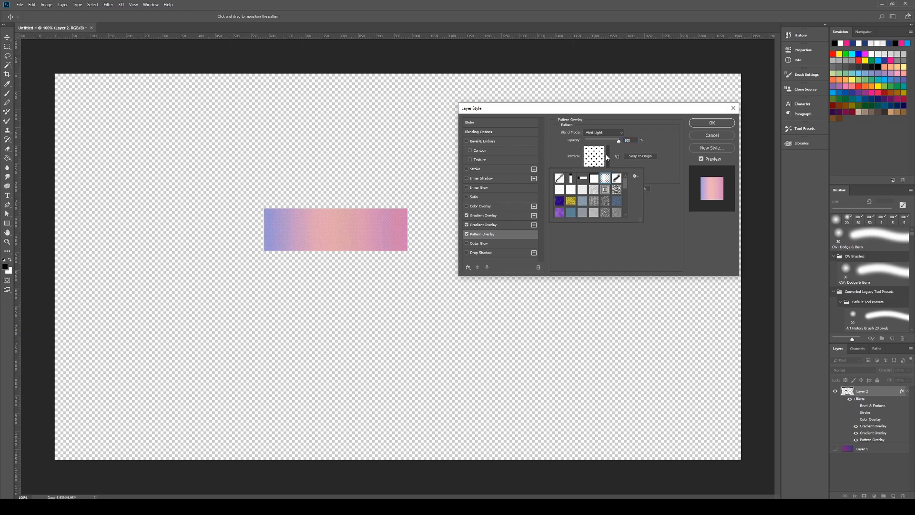
{"action": "left_click", "coordinate": [571, 179]}
{"action": "left_click", "coordinate": [610, 158]}
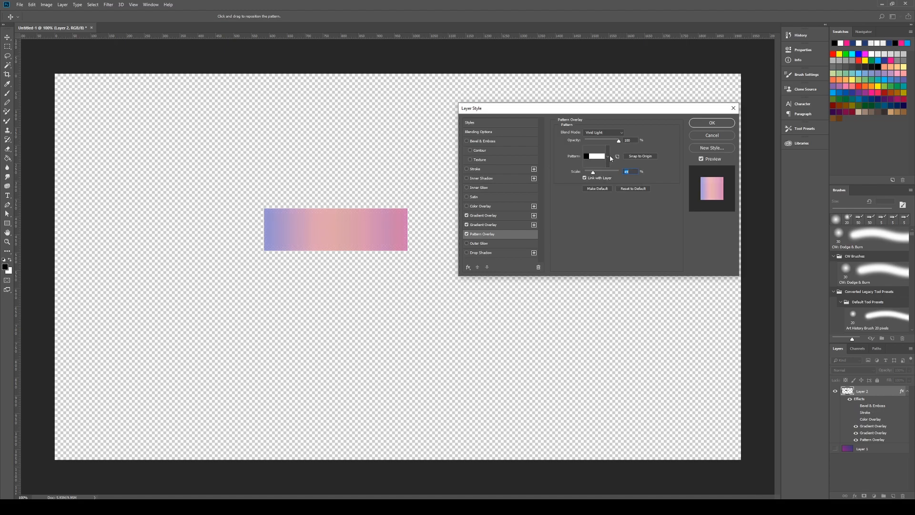
{"action": "left_click", "coordinate": [607, 159]}
{"action": "left_click", "coordinate": [583, 178]}
{"action": "left_click", "coordinate": [608, 159]}
{"action": "left_click", "coordinate": [608, 157]}
{"action": "left_click", "coordinate": [616, 178]}
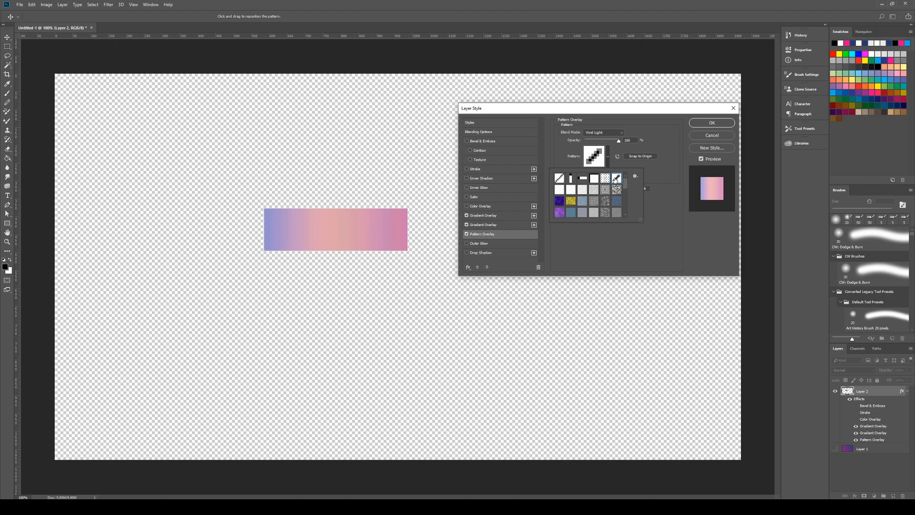
{"action": "left_click", "coordinate": [614, 164]}
{"action": "left_click_drag", "start_coordinate": [595, 175], "coordinate": [603, 174]}
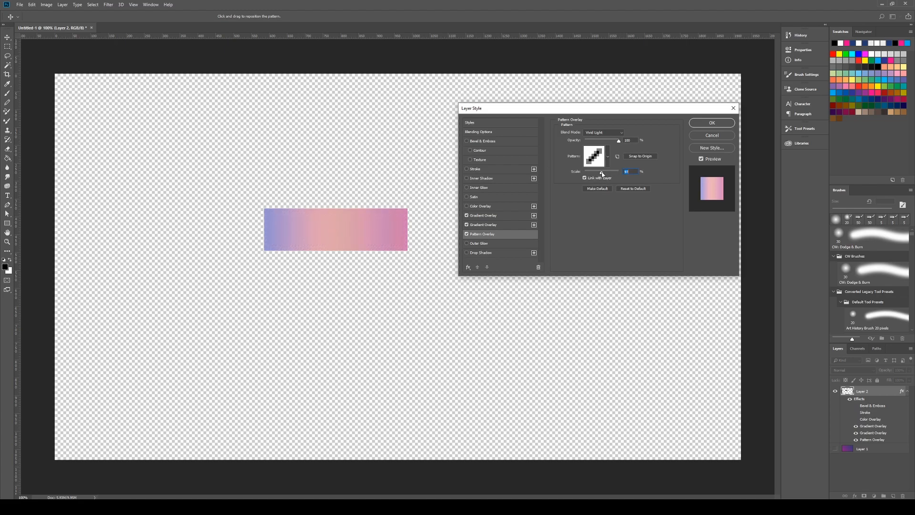
Step: Compare the preset patterns in the Pattern Overlay and choose the thin diagonal line pattern
{"action": "left_click", "coordinate": [608, 158]}
{"action": "left_click", "coordinate": [560, 178]}
{"action": "left_click", "coordinate": [560, 178]}
{"action": "left_click", "coordinate": [591, 181]}
{"action": "left_click", "coordinate": [574, 180]}
{"action": "left_click", "coordinate": [580, 182]}
{"action": "left_click", "coordinate": [593, 181]}
{"action": "left_click", "coordinate": [603, 180]}
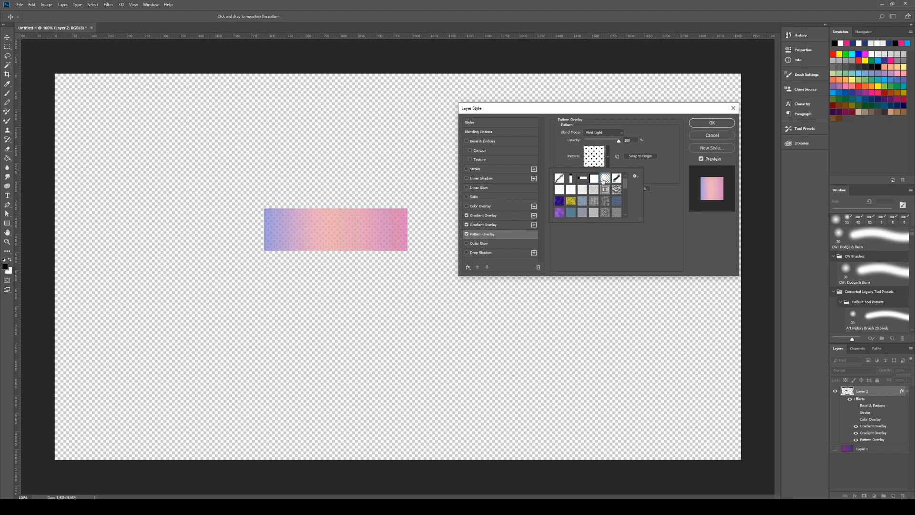
{"action": "left_click", "coordinate": [559, 181]}
{"action": "left_click", "coordinate": [671, 175]}
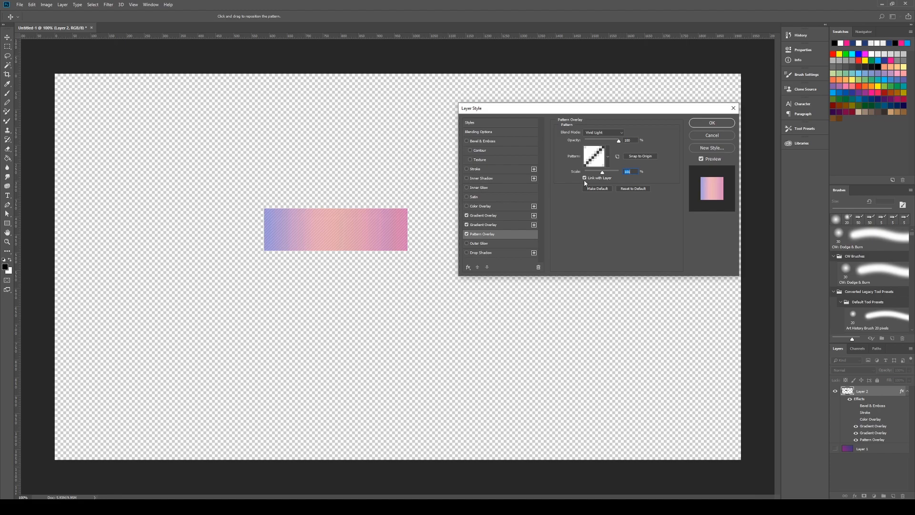
Step: Add an Outer Glow to the bar, recolour it bright cyan, and enlarge its spread and size
{"action": "left_click", "coordinate": [481, 244]}
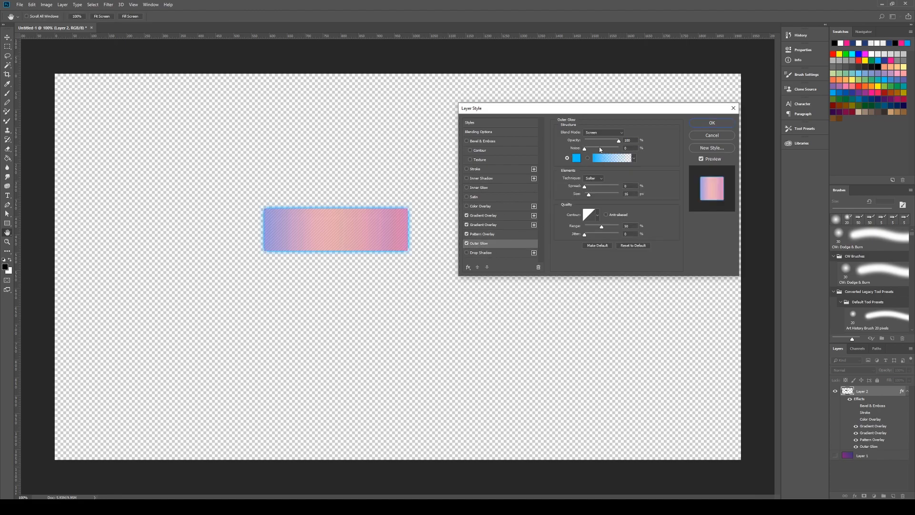
{"action": "left_click_drag", "start_coordinate": [615, 144], "coordinate": [590, 194]}
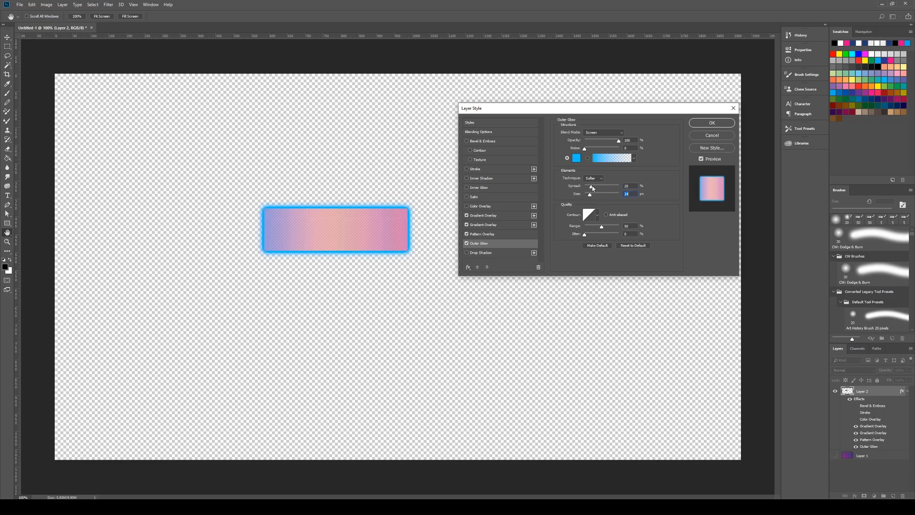
{"action": "left_click", "coordinate": [577, 158]}
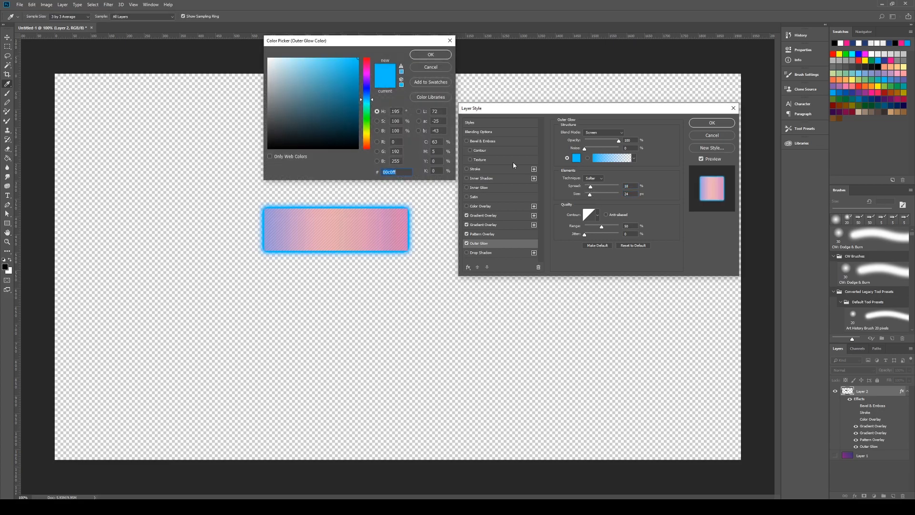
{"action": "left_click", "coordinate": [371, 93]}
{"action": "left_click_drag", "start_coordinate": [371, 93], "coordinate": [366, 96]}
{"action": "left_click", "coordinate": [367, 104]}
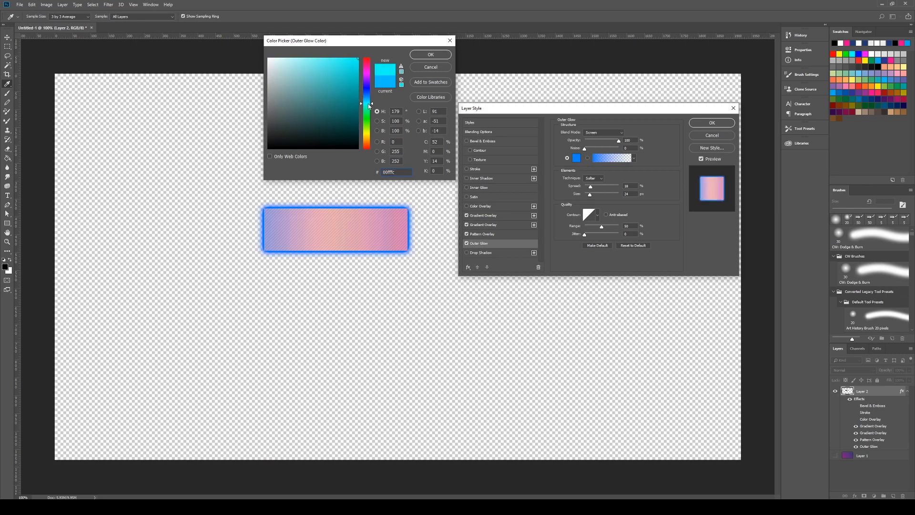
{"action": "mouse_move", "coordinate": [347, 101]}
{"action": "left_mouse_down"}
{"action": "mouse_move", "coordinate": [329, 87]}
{"action": "mouse_move", "coordinate": [352, 63]}
{"action": "left_mouse_up"}
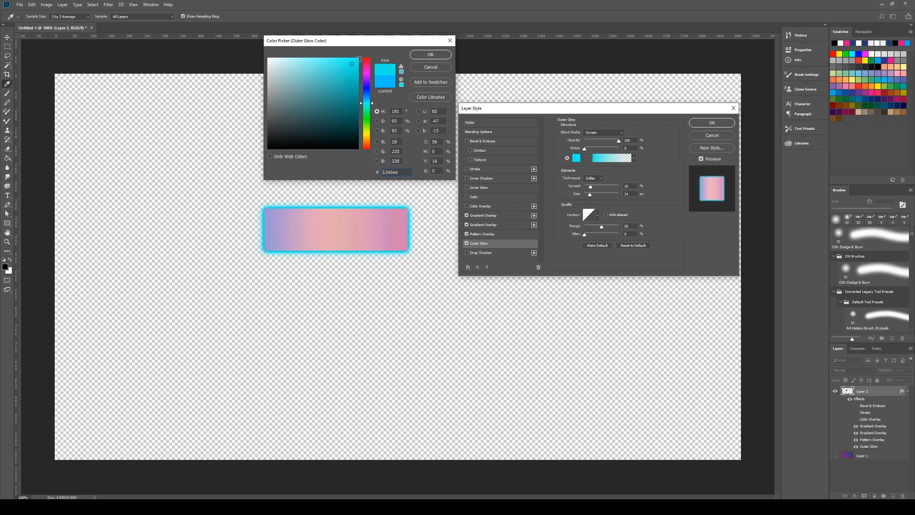
{"action": "left_click", "coordinate": [431, 55]}
{"action": "mouse_move", "coordinate": [591, 197]}
{"action": "left_mouse_down"}
{"action": "mouse_move", "coordinate": [598, 186]}
{"action": "mouse_move", "coordinate": [595, 197]}
{"action": "left_mouse_up"}
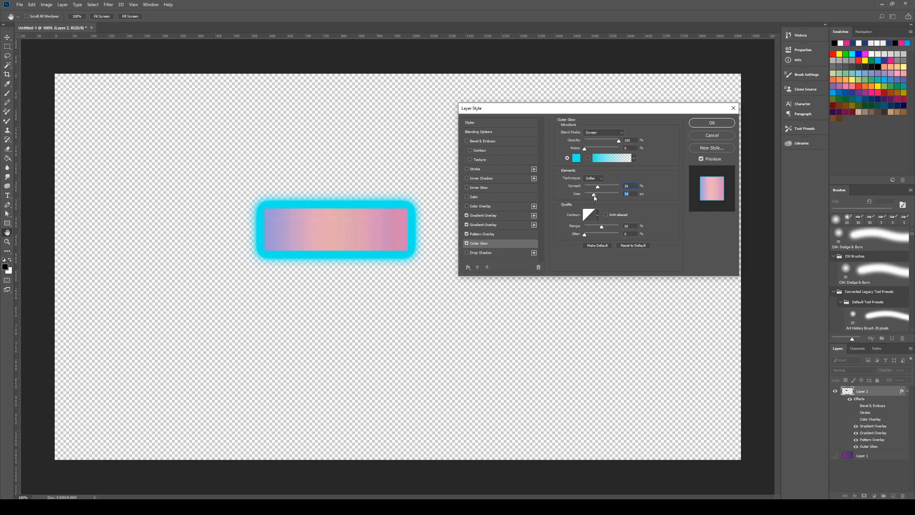
Step: Replace the Outer Glow with a Drop Shadow at a 90° angle, tuning its distance, spread and size
{"action": "left_click", "coordinate": [467, 252]}
{"action": "left_click", "coordinate": [467, 243]}
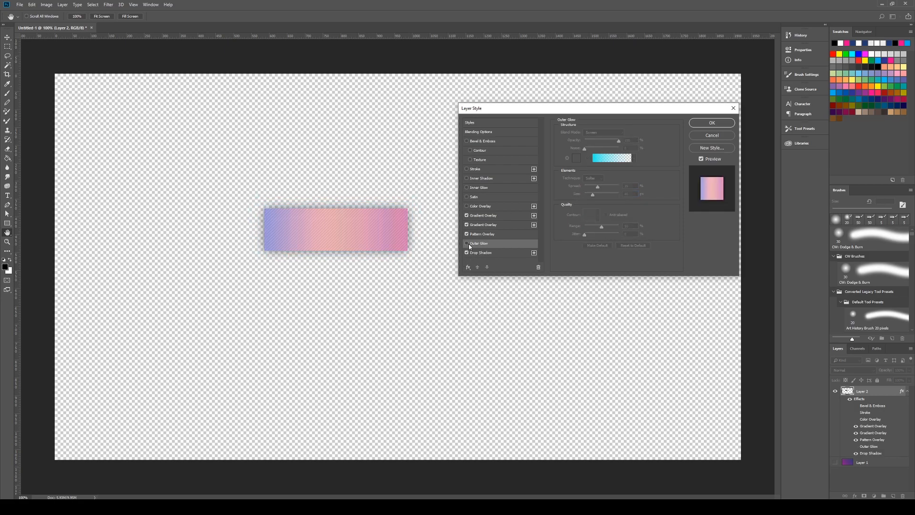
{"action": "left_click", "coordinate": [480, 253]}
{"action": "left_click_drag", "start_coordinate": [586, 164], "coordinate": [592, 184]}
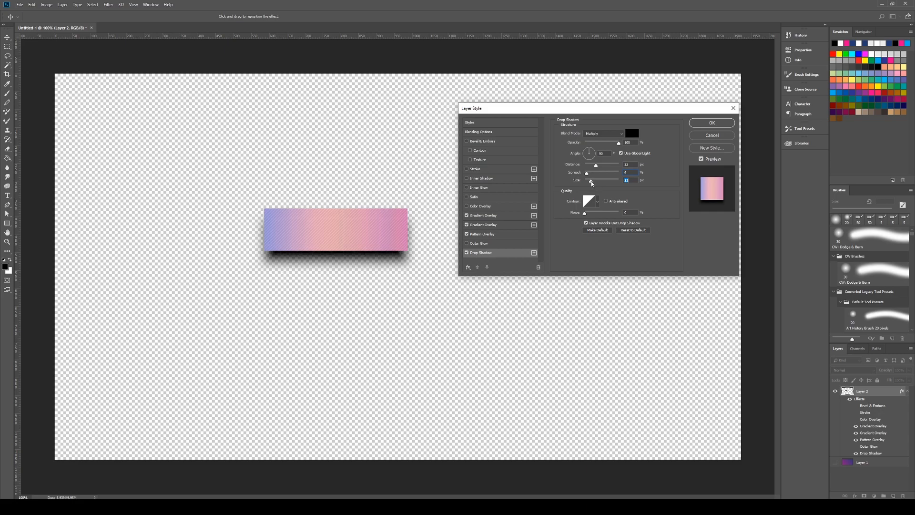
{"action": "left_click", "coordinate": [586, 153]}
{"action": "mouse_move", "coordinate": [589, 151]}
{"action": "left_mouse_down"}
{"action": "mouse_move", "coordinate": [591, 174]}
{"action": "mouse_move", "coordinate": [590, 166]}
{"action": "left_mouse_up"}
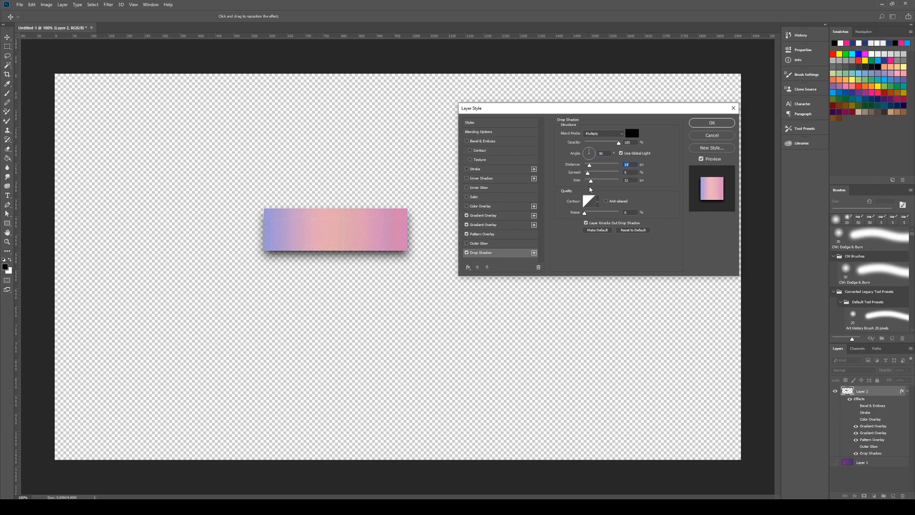
Step: Enable the Satin effect and compare the bar with and without it, leaving it on
{"action": "left_click", "coordinate": [467, 197]}
{"action": "left_click", "coordinate": [476, 197]}
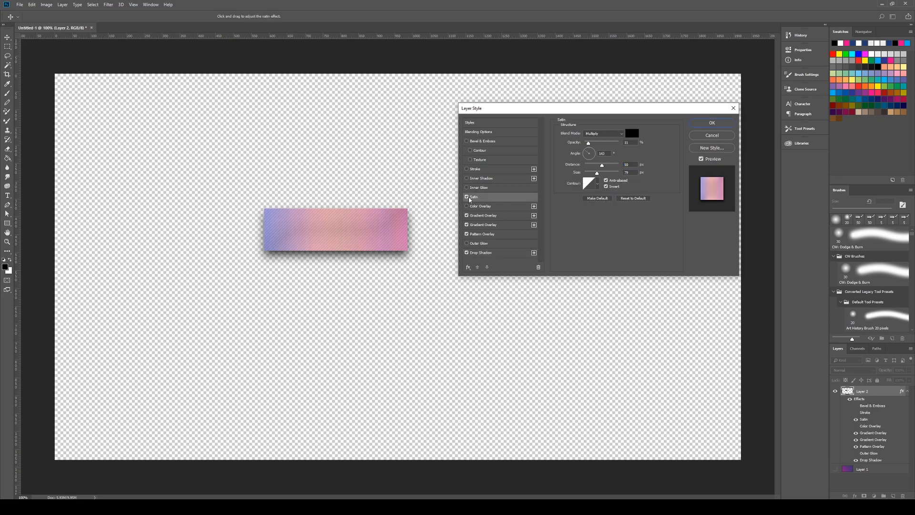
{"action": "left_click", "coordinate": [467, 197]}
{"action": "left_click", "coordinate": [467, 196]}
{"action": "left_click", "coordinate": [467, 196]}
{"action": "left_click", "coordinate": [467, 196]}
{"action": "left_click", "coordinate": [467, 198]}
{"action": "left_click", "coordinate": [467, 197]}
Step: Enable Bevel & Emboss on the bar and adjust the emboss depth and size
{"action": "left_click", "coordinate": [478, 141]}
{"action": "left_click_drag", "start_coordinate": [603, 151], "coordinate": [596, 156]}
{"action": "left_click", "coordinate": [594, 165]}
{"action": "left_click_drag", "start_coordinate": [595, 168], "coordinate": [596, 165]}
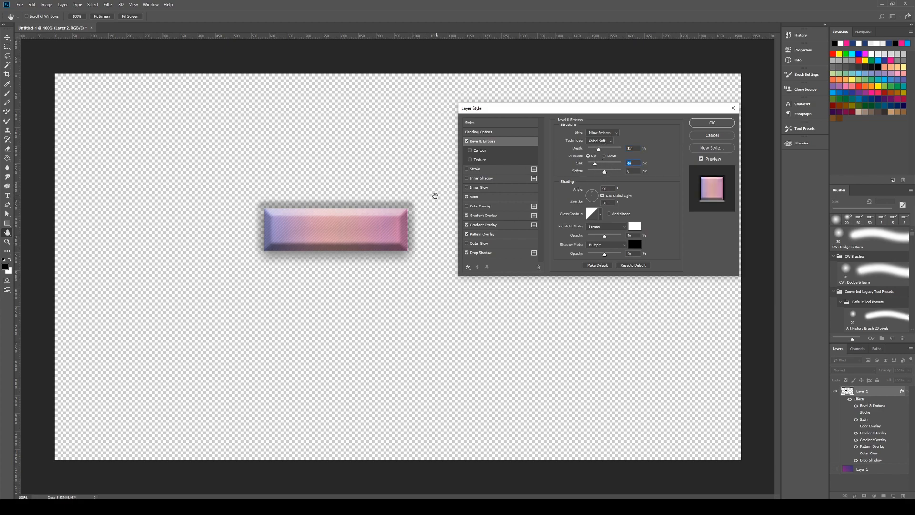
Step: Try the Outer Bevel style and settle on Inner Bevel for the Bevel & Emboss effect
{"action": "left_click", "coordinate": [616, 135]}
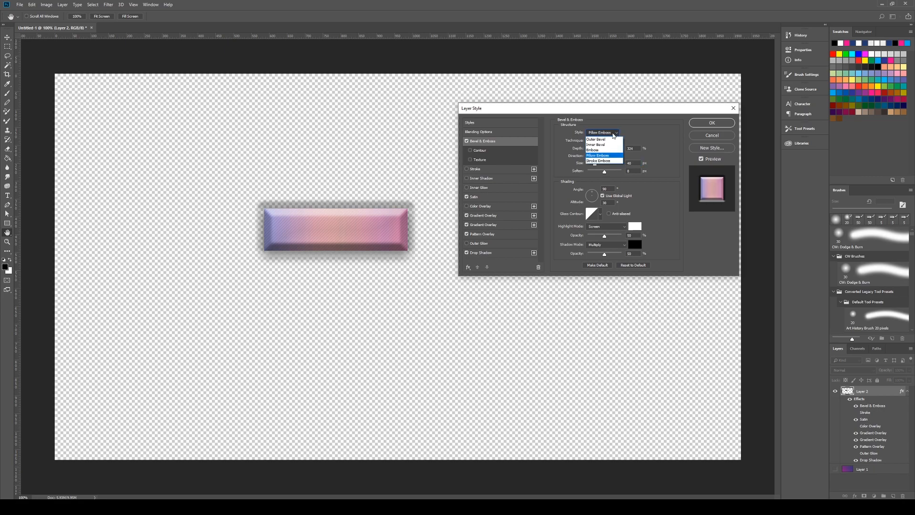
{"action": "left_click", "coordinate": [602, 135]}
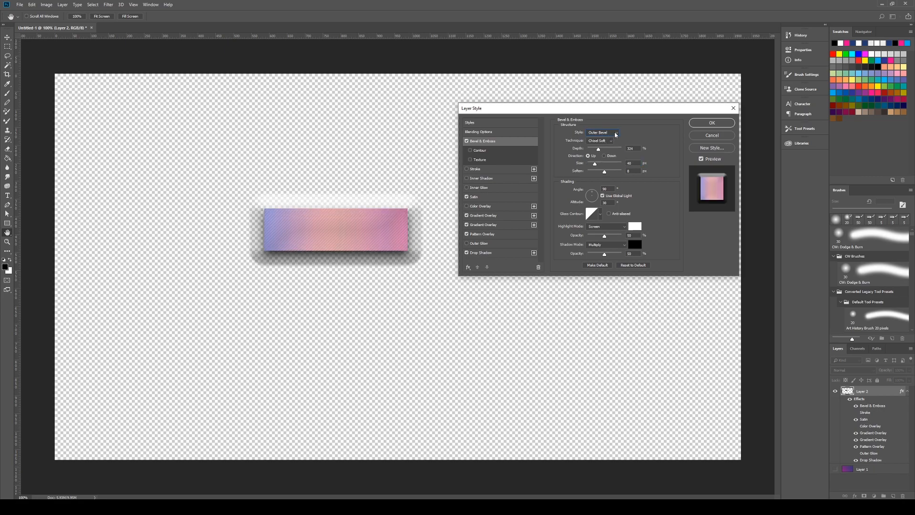
{"action": "left_click", "coordinate": [617, 133]}
{"action": "left_click", "coordinate": [603, 147]}
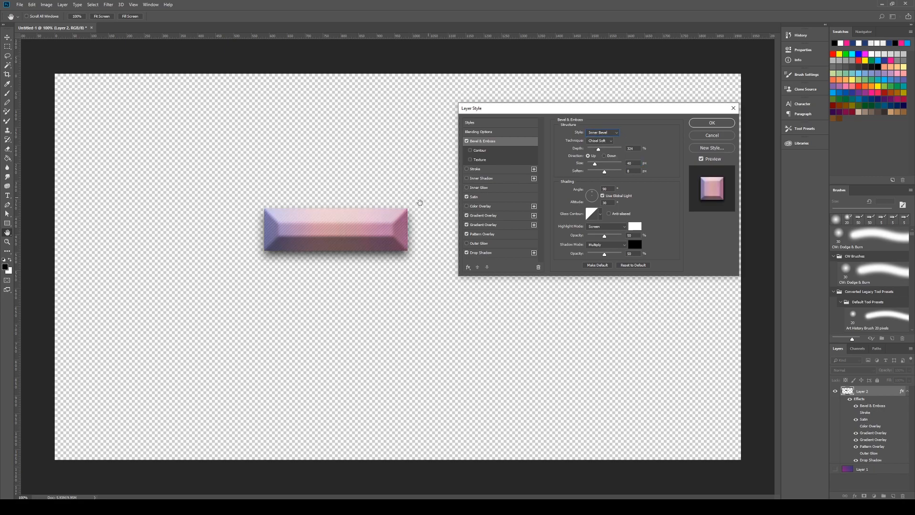
Step: Set the bevel direction to Down, lower its depth to about 100%, maximize Soften at 16 px, and shrink its size
{"action": "left_click_drag", "start_coordinate": [599, 149], "coordinate": [593, 150]}
{"action": "left_click", "coordinate": [604, 156]}
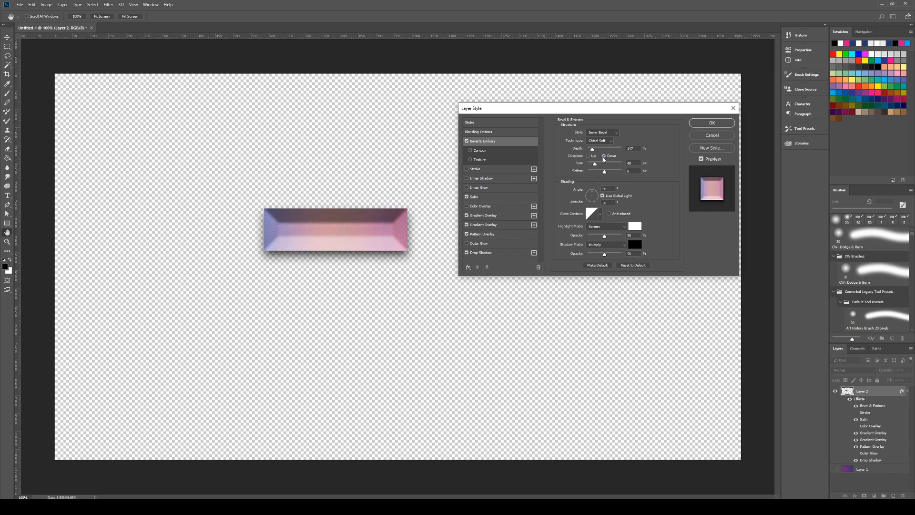
{"action": "left_click_drag", "start_coordinate": [593, 151], "coordinate": [626, 173]}
{"action": "left_click", "coordinate": [590, 164]}
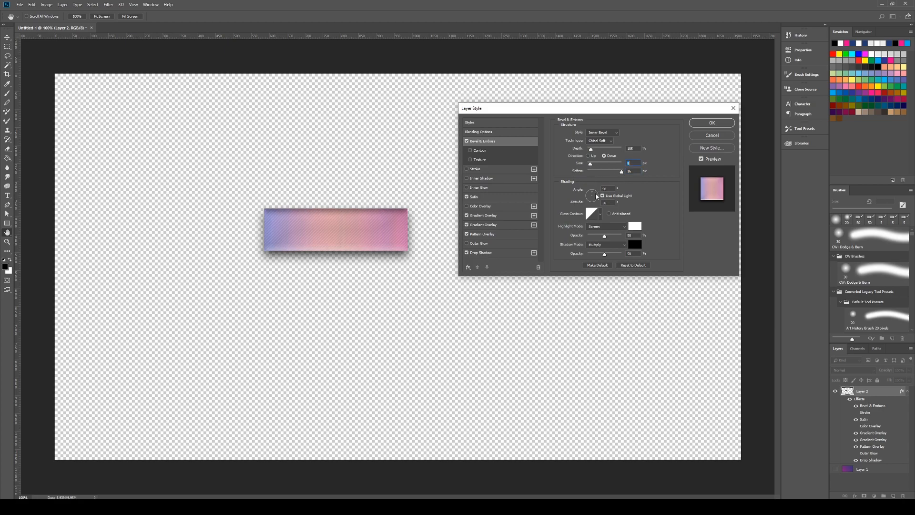
Step: Compare the beveled bar with and without Satin and leave Satin turned off
{"action": "left_click", "coordinate": [468, 197]}
{"action": "left_click", "coordinate": [468, 197]}
{"action": "left_click", "coordinate": [468, 197]}
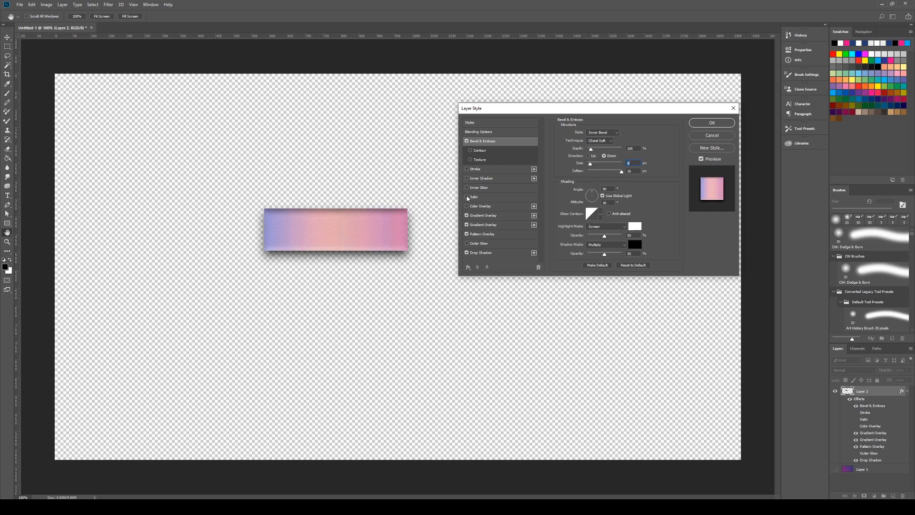
{"action": "left_click", "coordinate": [467, 197]}
{"action": "left_click", "coordinate": [467, 198]}
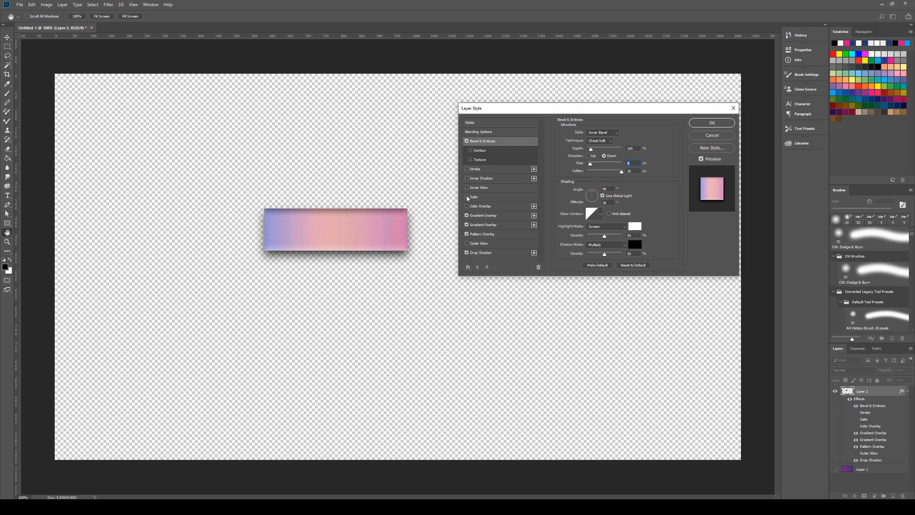
Step: Enable a Stroke around the bar, colour it black, and set its size to about 8 px
{"action": "left_click", "coordinate": [467, 169]}
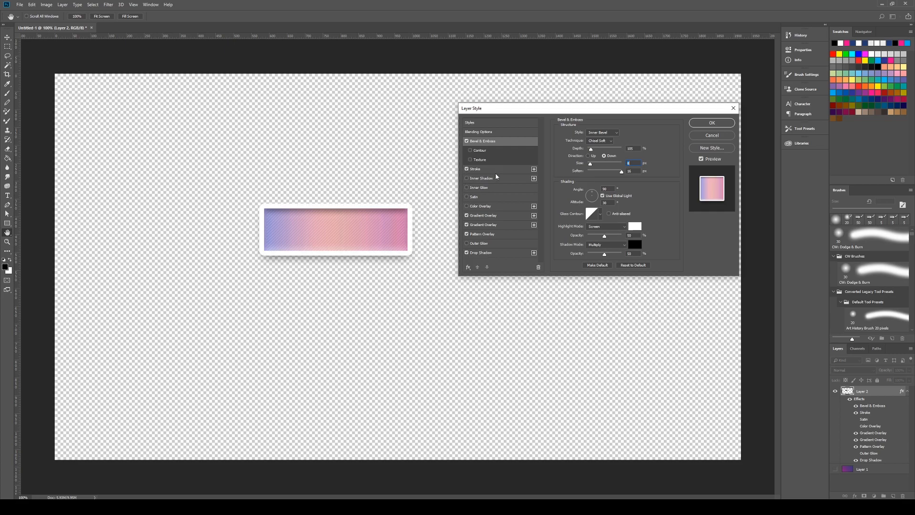
{"action": "left_click", "coordinate": [479, 169]}
{"action": "left_click_drag", "start_coordinate": [589, 135], "coordinate": [584, 134]}
{"action": "left_click", "coordinate": [576, 186]}
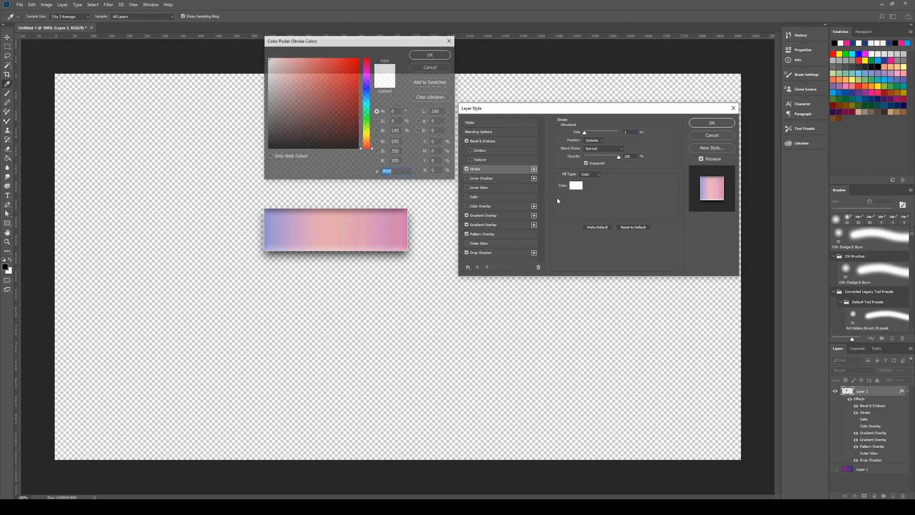
{"action": "left_click_drag", "start_coordinate": [338, 127], "coordinate": [381, 154]}
{"action": "left_click", "coordinate": [431, 54]}
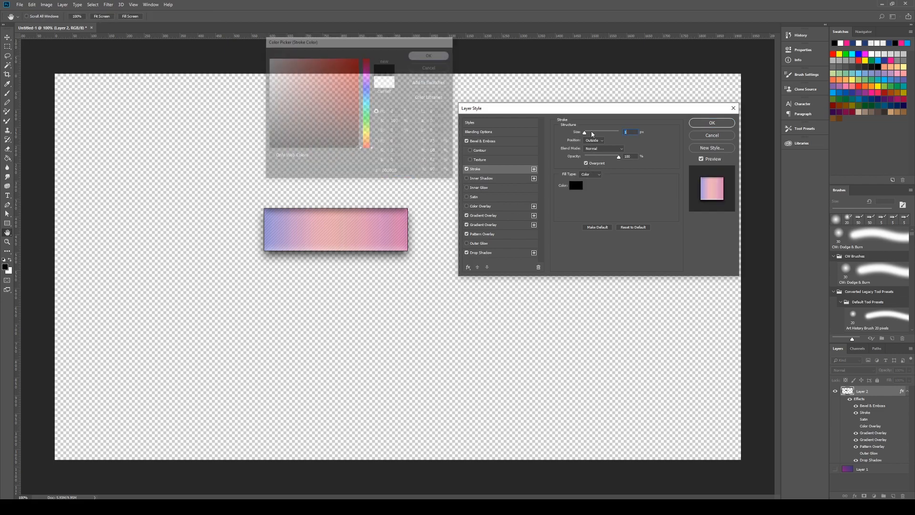
{"action": "left_click_drag", "start_coordinate": [584, 133], "coordinate": [588, 135]}
Step: Try the stroke at Inside and Center positions with about 25% opacity, and turn the Stroke off
{"action": "left_click", "coordinate": [600, 140]}
{"action": "left_click", "coordinate": [590, 152]}
{"action": "left_click", "coordinate": [595, 140]}
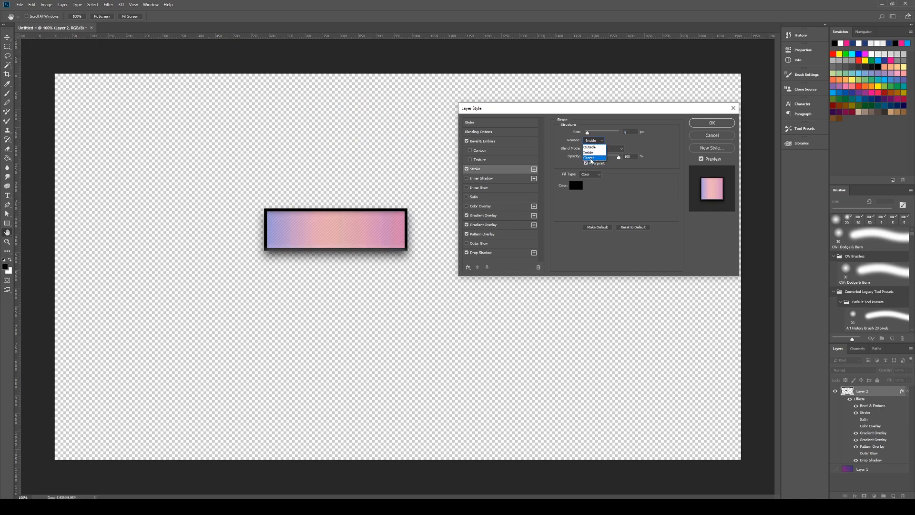
{"action": "left_click", "coordinate": [590, 159]}
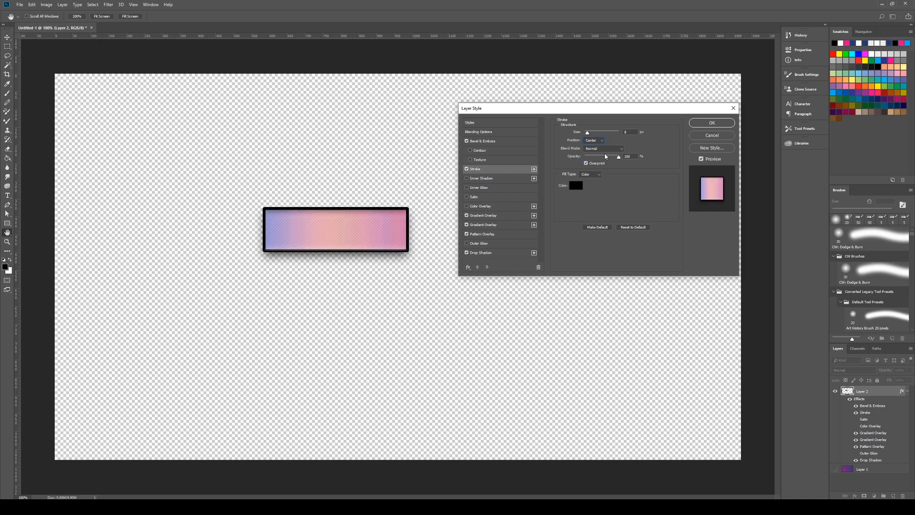
{"action": "mouse_move", "coordinate": [619, 159]}
{"action": "left_mouse_down"}
{"action": "mouse_move", "coordinate": [586, 160]}
{"action": "mouse_move", "coordinate": [594, 161]}
{"action": "left_mouse_up"}
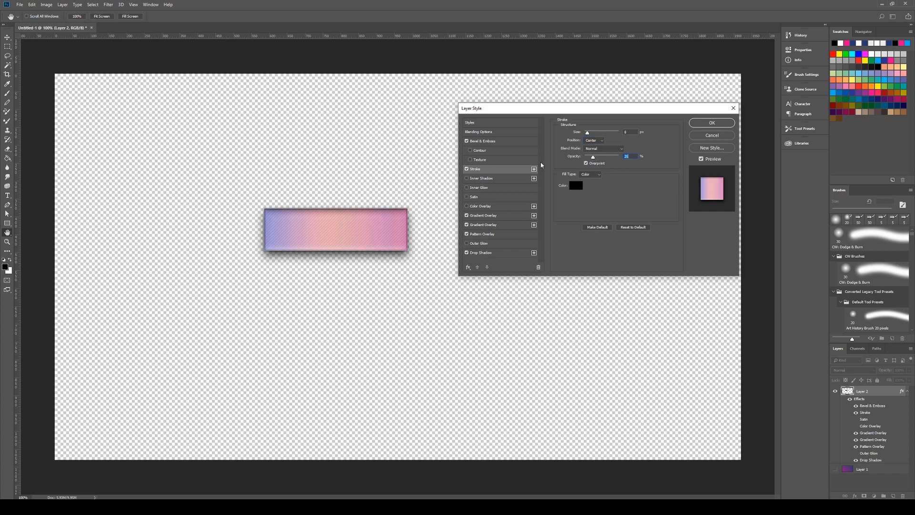
{"action": "left_click", "coordinate": [467, 168]}
Step: Enable a black Multiply Inner Shadow on the bar and adjust its opacity
{"action": "left_click", "coordinate": [467, 178]}
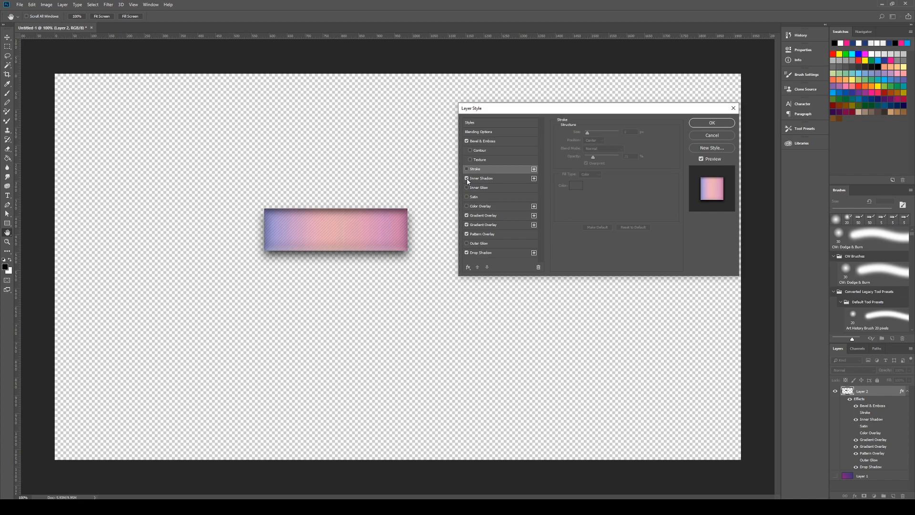
{"action": "left_click", "coordinate": [481, 178]}
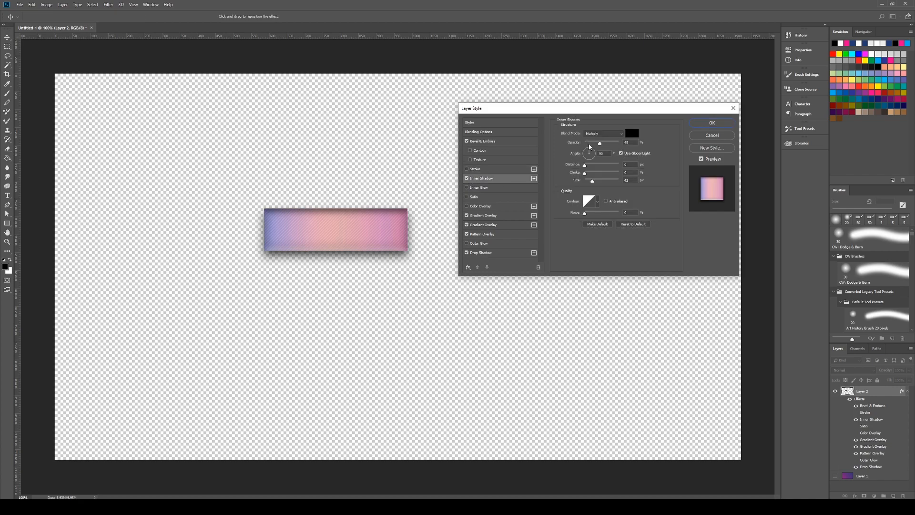
{"action": "mouse_move", "coordinate": [602, 145]}
{"action": "left_mouse_down"}
{"action": "mouse_move", "coordinate": [614, 145]}
{"action": "mouse_move", "coordinate": [598, 149]}
{"action": "left_mouse_up"}
Step: Test the Inner Glow without keeping it, and apply the layer style to the bar
{"action": "left_click", "coordinate": [477, 188]}
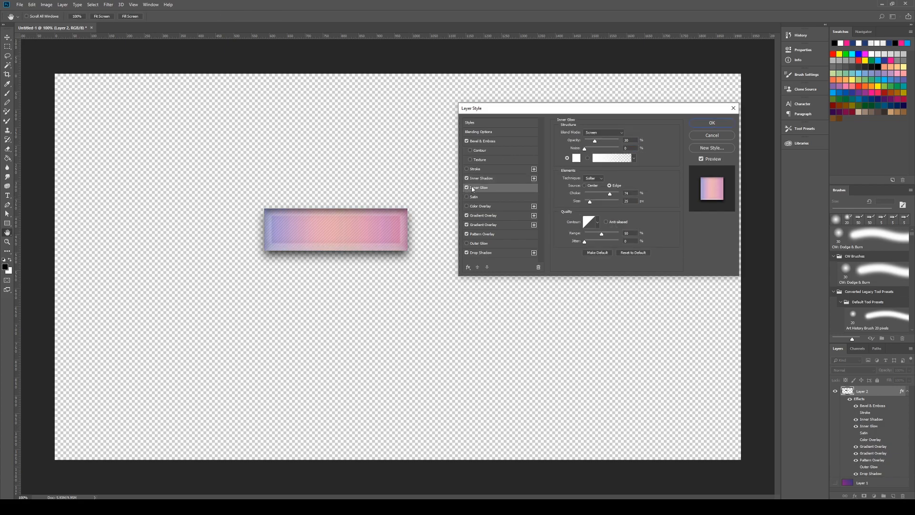
{"action": "left_click", "coordinate": [467, 188]}
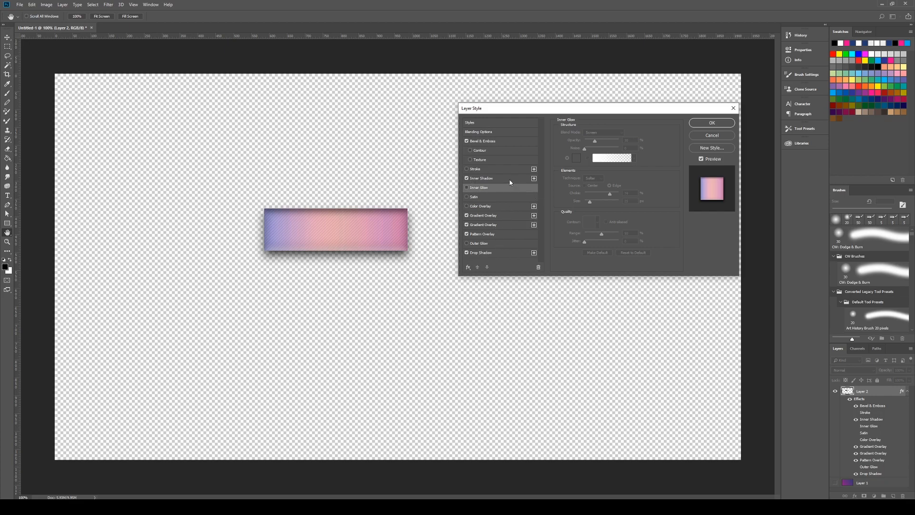
{"action": "left_click", "coordinate": [706, 123]}
Step: Compare the bar with all its layer effects hidden and shown
{"action": "left_click", "coordinate": [851, 399]}
{"action": "left_click", "coordinate": [852, 400]}
{"action": "left_click", "coordinate": [851, 400]}
{"action": "left_click", "coordinate": [851, 400]}
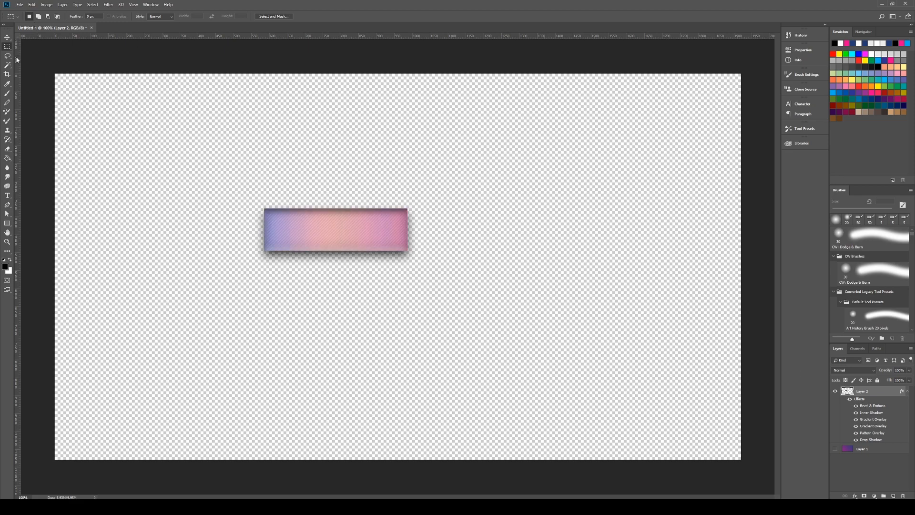
Step: Create a black-filled rectangle on a new layer, up and to the right of the styled bar
{"action": "left_click_drag", "start_coordinate": [465, 157], "coordinate": [583, 225]}
{"action": "left_click", "coordinate": [893, 496]}
{"action": "key", "text": "g"}
{"action": "left_click", "coordinate": [545, 195]}
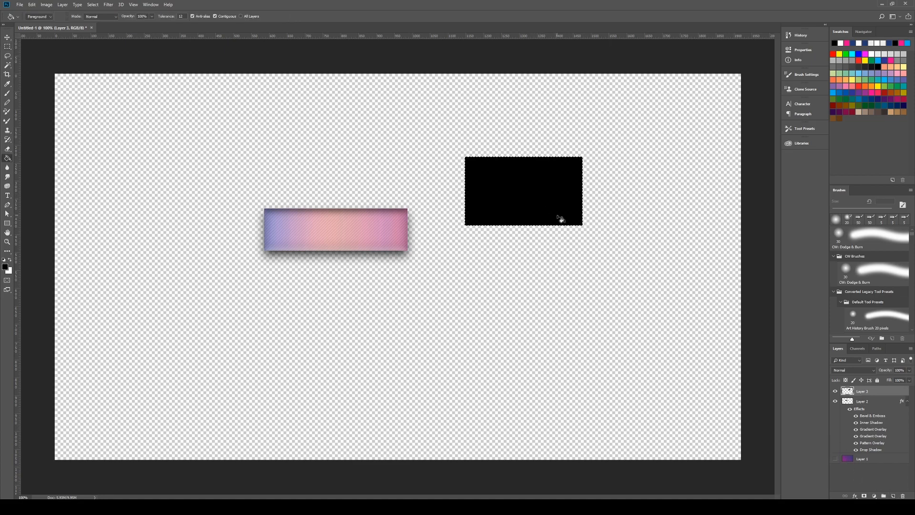
Step: Copy the layer style from Layer 2 and paste it onto the black rectangle on Layer 3
{"action": "right_click", "coordinate": [856, 415]}
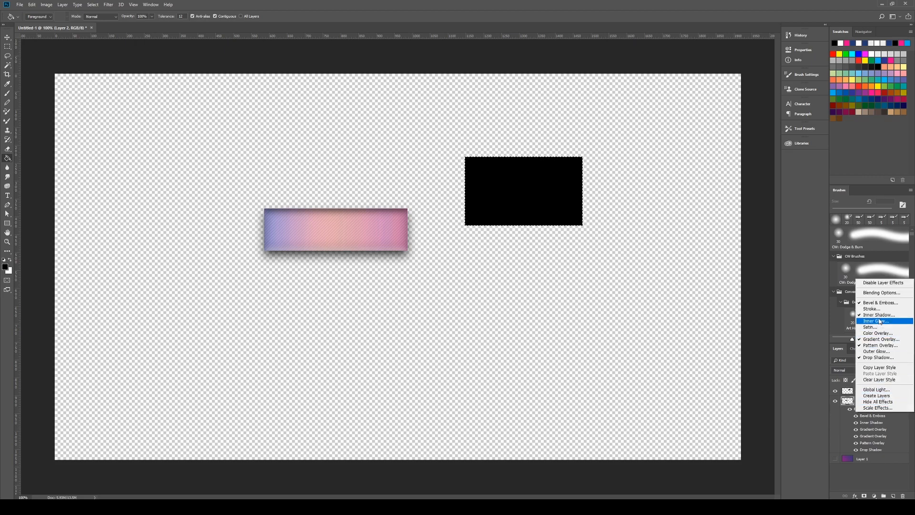
{"action": "left_click", "coordinate": [877, 367]}
{"action": "left_click", "coordinate": [863, 392]}
{"action": "right_click", "coordinate": [863, 392]}
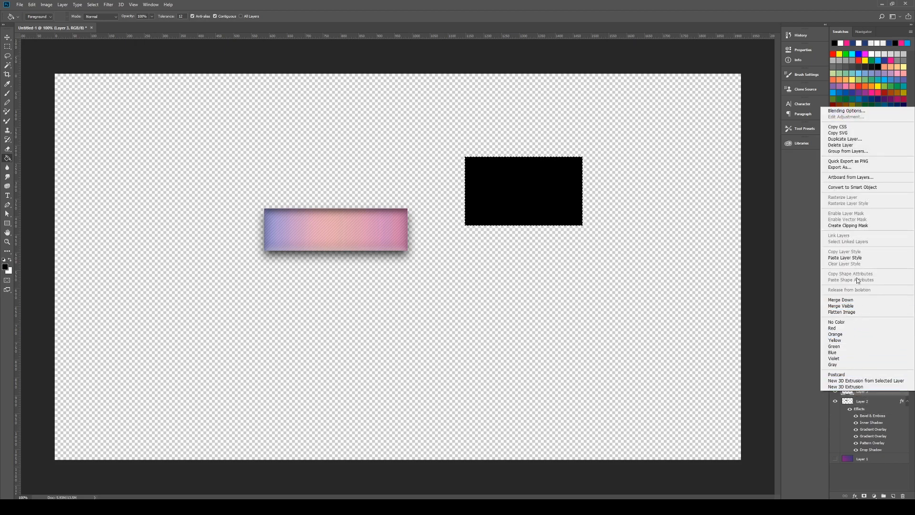
{"action": "left_click", "coordinate": [853, 257]}
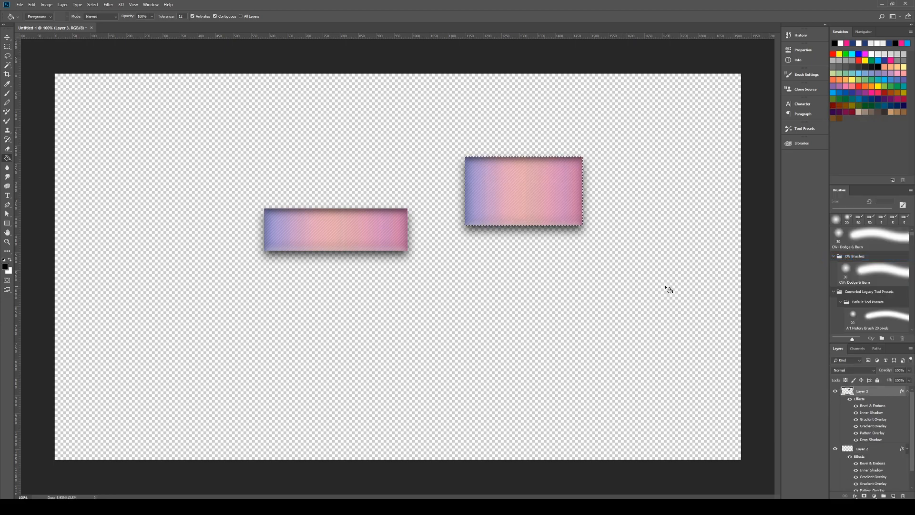
Step: Deselect the rectangle on Layer 3 and erase its two upper corners with the Eraser
{"action": "left_click", "coordinate": [7, 46]}
{"action": "left_click", "coordinate": [540, 188]}
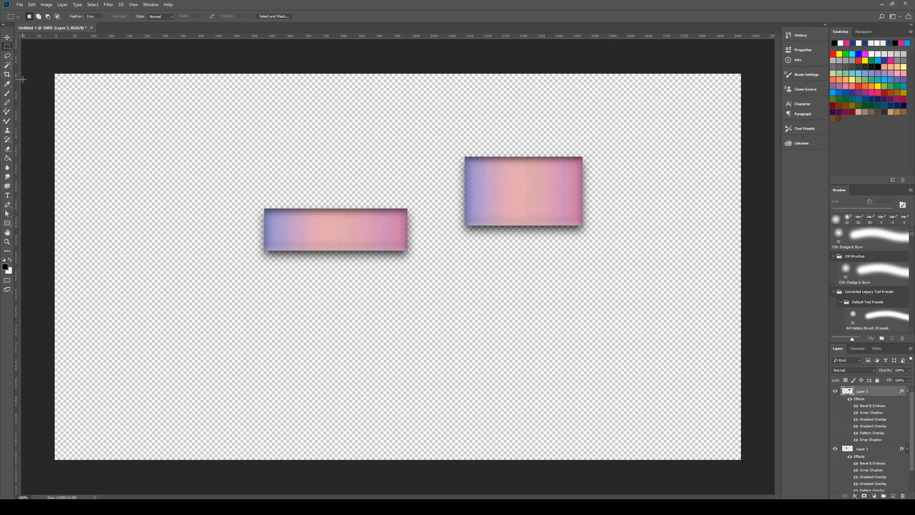
{"action": "left_click", "coordinate": [8, 93]}
{"action": "key", "text": "e"}
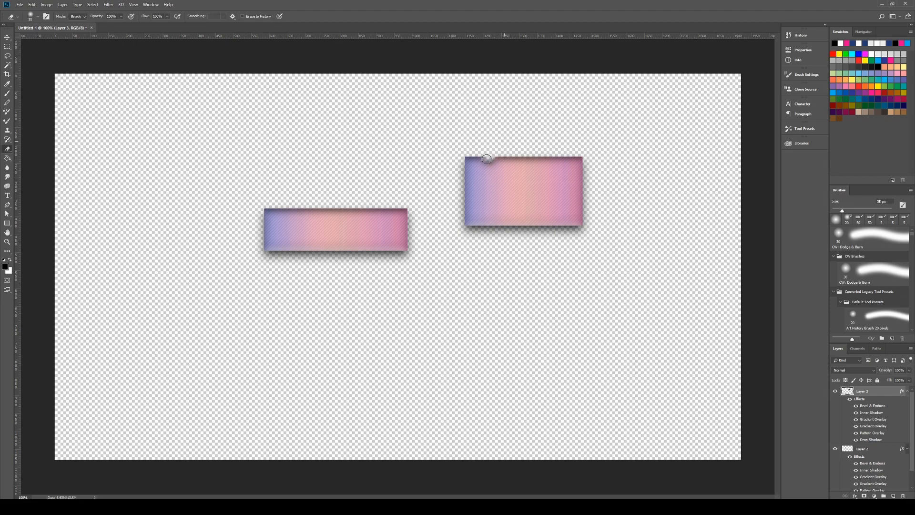
{"action": "left_click_drag", "start_coordinate": [488, 159], "coordinate": [453, 186]}
{"action": "left_click_drag", "start_coordinate": [482, 151], "coordinate": [477, 160]}
{"action": "left_click_drag", "start_coordinate": [568, 147], "coordinate": [595, 197]}
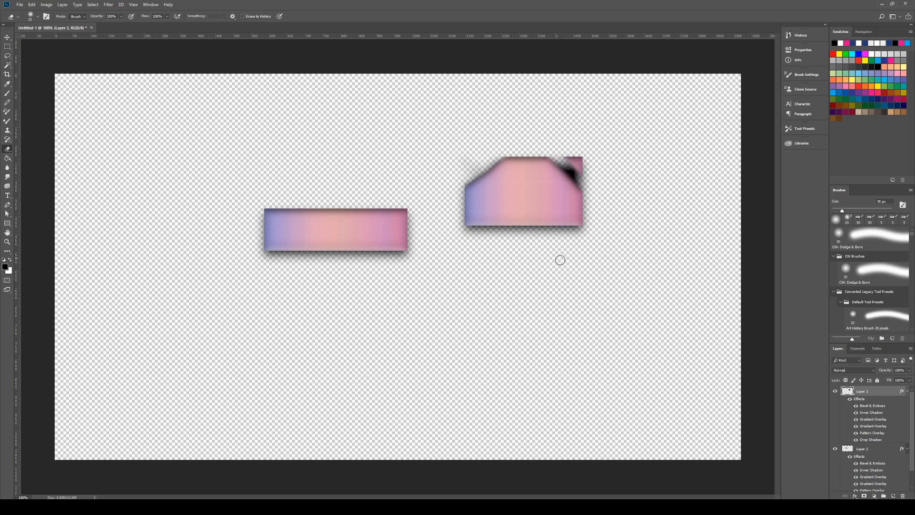
Step: Erase one near-vertical and one near-horizontal straight strip across the styled rectangle on Layer 3
{"action": "left_click", "coordinate": [521, 260]}
{"action": "left_click", "coordinate": [538, 146], "text": "shift"}
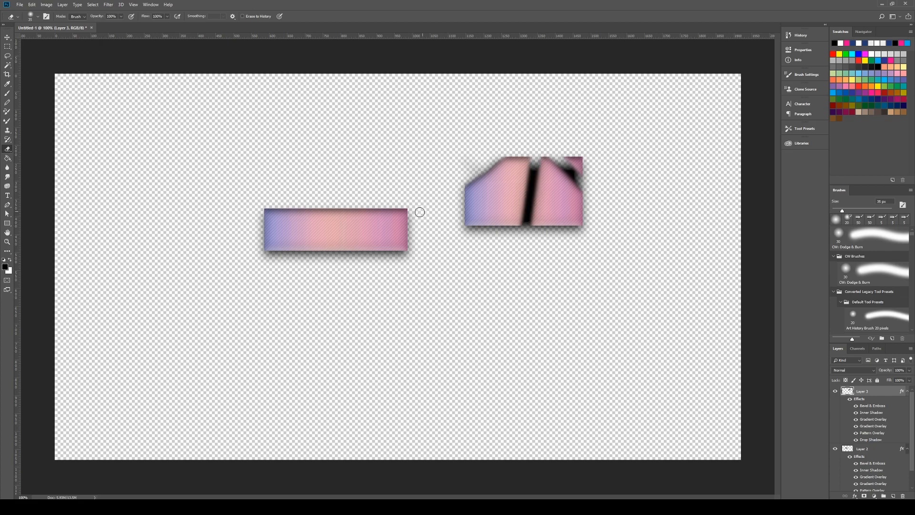
{"action": "left_click", "coordinate": [448, 208]}
{"action": "left_click", "coordinate": [651, 200], "text": "shift"}
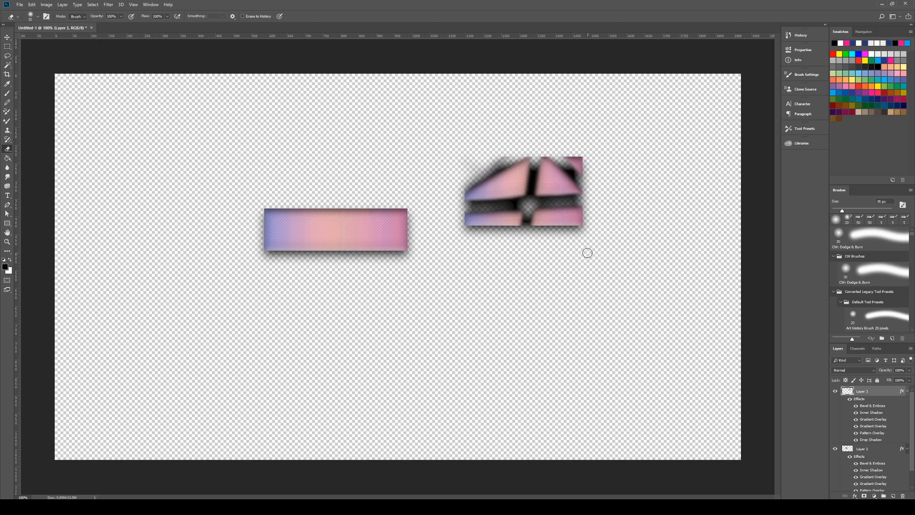
Step: Paint over the erased rectangle on Layer 3 with a larger brush, forming an irregular blob with separate spots around it
{"action": "key", "text": "bracketright"}
{"action": "key", "text": "b"}
{"action": "mouse_move", "coordinate": [532, 217]}
{"action": "left_mouse_down"}
{"action": "mouse_move", "coordinate": [525, 192]}
{"action": "mouse_move", "coordinate": [548, 238]}
{"action": "mouse_move", "coordinate": [572, 238]}
{"action": "mouse_move", "coordinate": [474, 233]}
{"action": "mouse_move", "coordinate": [506, 238]}
{"action": "mouse_move", "coordinate": [458, 212]}
{"action": "mouse_move", "coordinate": [486, 204]}
{"action": "mouse_move", "coordinate": [453, 191]}
{"action": "mouse_move", "coordinate": [510, 164]}
{"action": "mouse_move", "coordinate": [537, 182]}
{"action": "mouse_move", "coordinate": [553, 152]}
{"action": "mouse_move", "coordinate": [582, 143]}
{"action": "mouse_move", "coordinate": [479, 153]}
{"action": "left_mouse_up"}
{"action": "mouse_move", "coordinate": [429, 138]}
{"action": "left_mouse_down"}
{"action": "mouse_move", "coordinate": [449, 132]}
{"action": "mouse_move", "coordinate": [477, 142]}
{"action": "left_mouse_up"}
{"action": "left_click_drag", "start_coordinate": [560, 117], "coordinate": [594, 114]}
{"action": "left_click_drag", "start_coordinate": [641, 170], "coordinate": [632, 207]}
{"action": "mouse_move", "coordinate": [560, 285]}
{"action": "left_mouse_down"}
{"action": "mouse_move", "coordinate": [586, 285]}
{"action": "mouse_move", "coordinate": [596, 266]}
{"action": "left_mouse_up"}
{"action": "left_click_drag", "start_coordinate": [625, 223], "coordinate": [611, 235]}
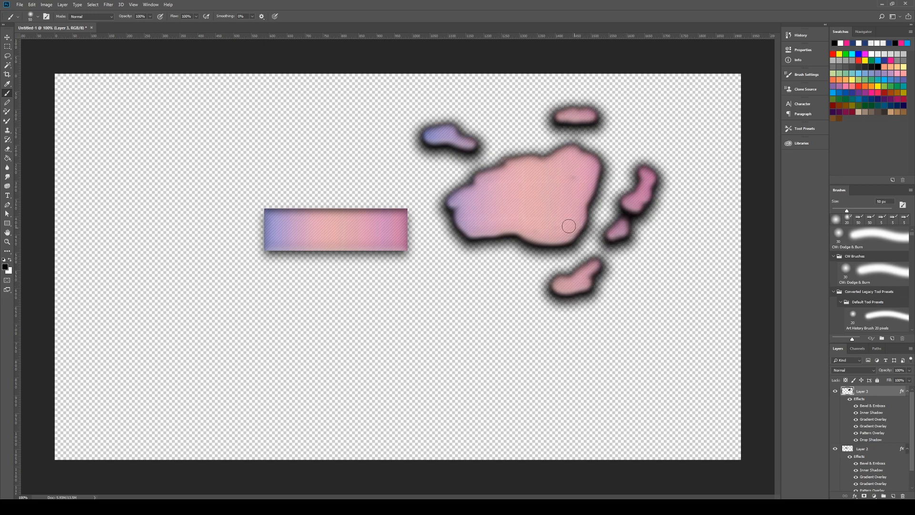
{"action": "left_click_drag", "start_coordinate": [576, 205], "coordinate": [598, 180]}
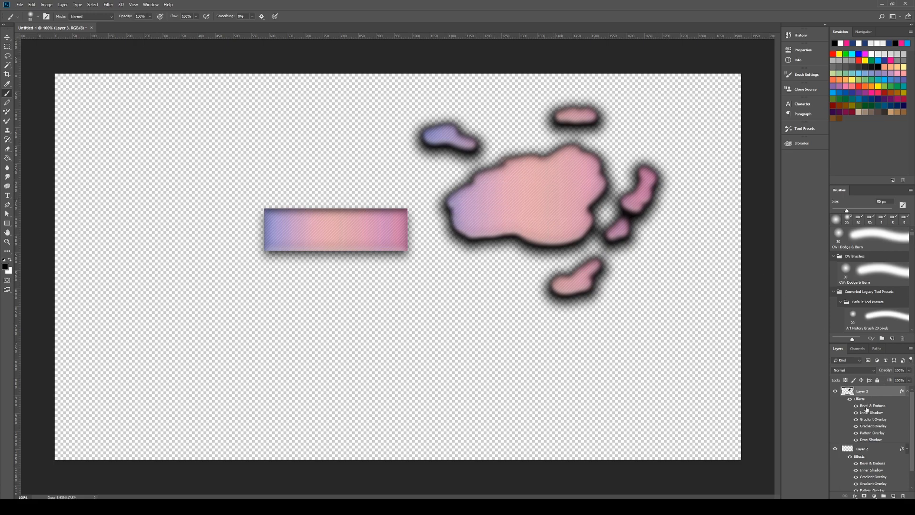
Step: Add a Color Overlay to Layer 3's style, set it to dark red 890000, and raise its opacity to the maximum
{"action": "double_click", "coordinate": [867, 409]}
{"action": "left_click", "coordinate": [467, 207]}
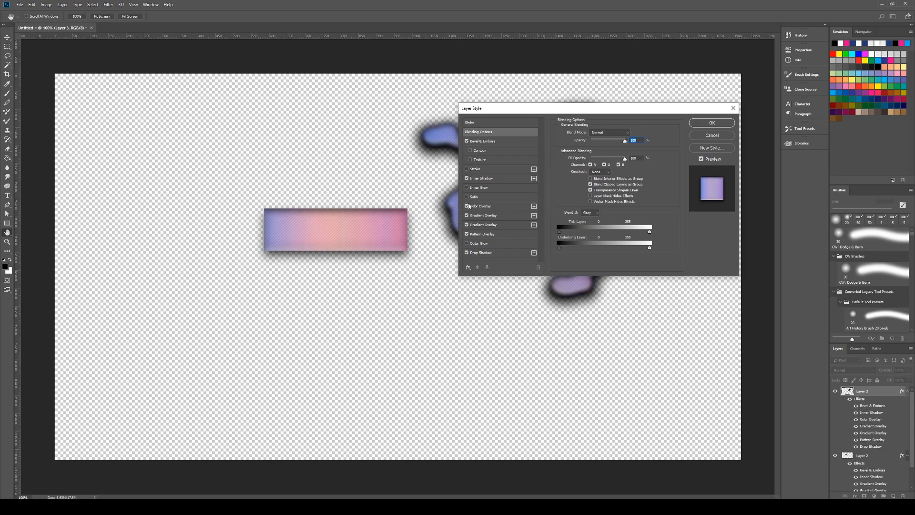
{"action": "left_click_drag", "start_coordinate": [554, 113], "coordinate": [196, 119]}
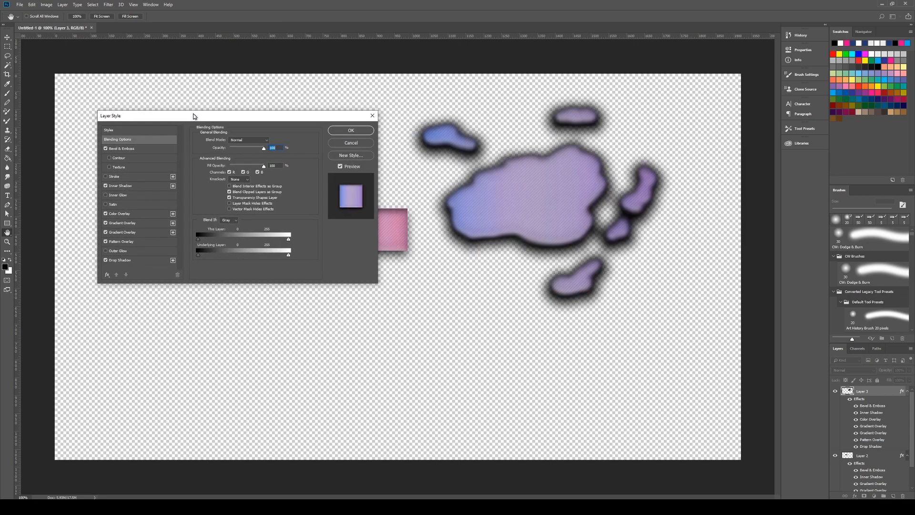
{"action": "left_click", "coordinate": [123, 213]}
{"action": "left_click", "coordinate": [275, 139]}
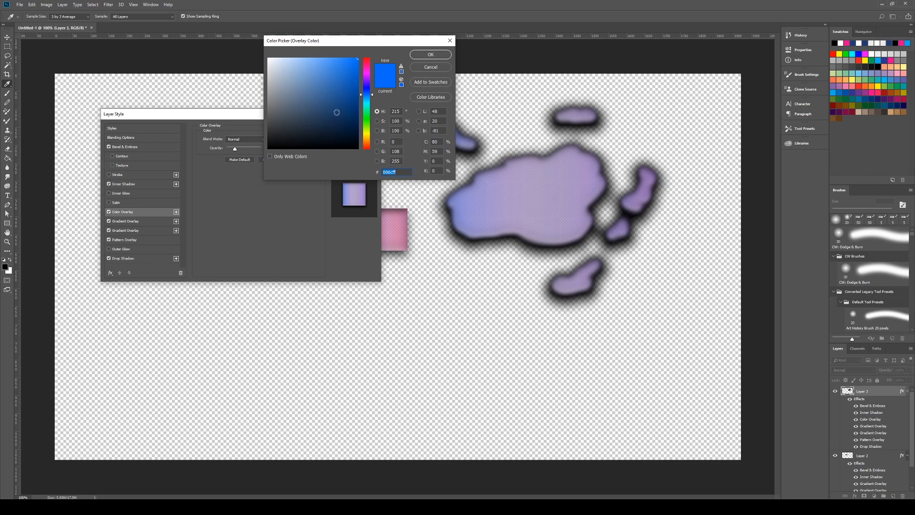
{"action": "left_click", "coordinate": [367, 58]}
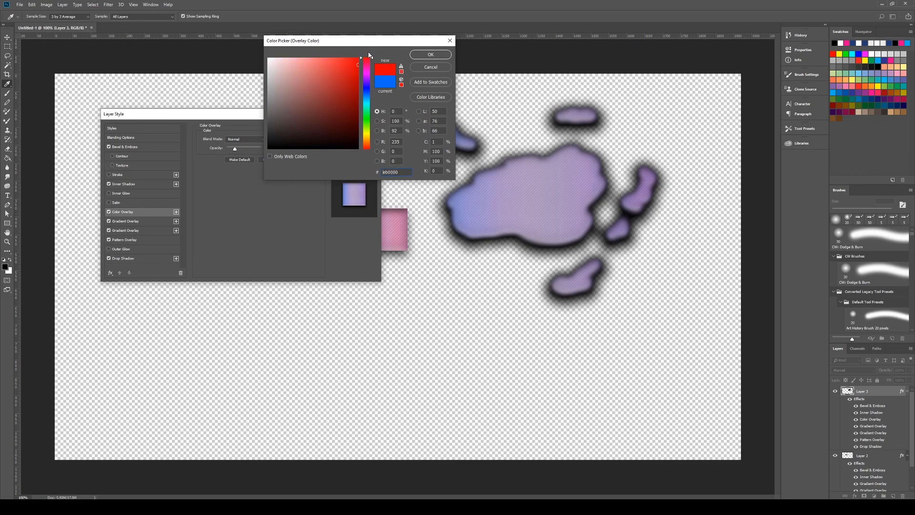
{"action": "mouse_move", "coordinate": [358, 65]}
{"action": "left_mouse_down"}
{"action": "mouse_move", "coordinate": [358, 95]}
{"action": "mouse_move", "coordinate": [370, 100]}
{"action": "left_mouse_up"}
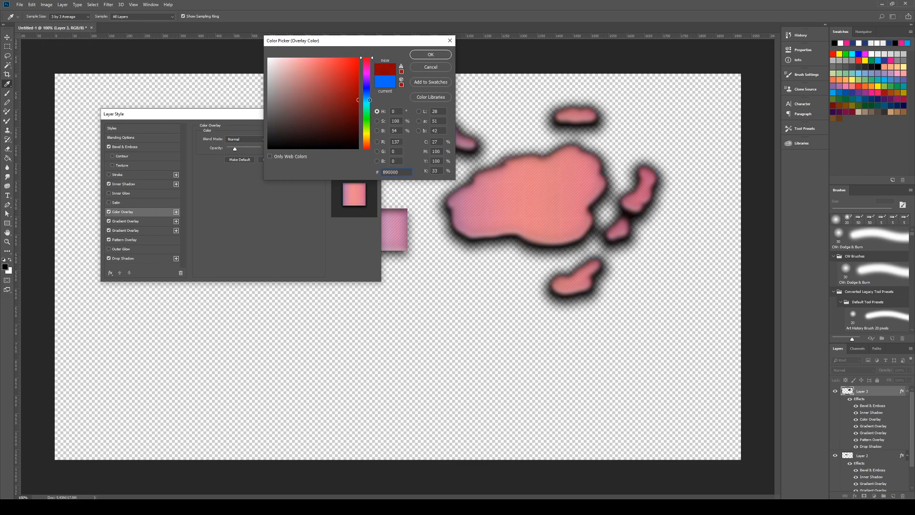
{"action": "left_click", "coordinate": [430, 55]}
{"action": "left_click_drag", "start_coordinate": [245, 148], "coordinate": [288, 145]}
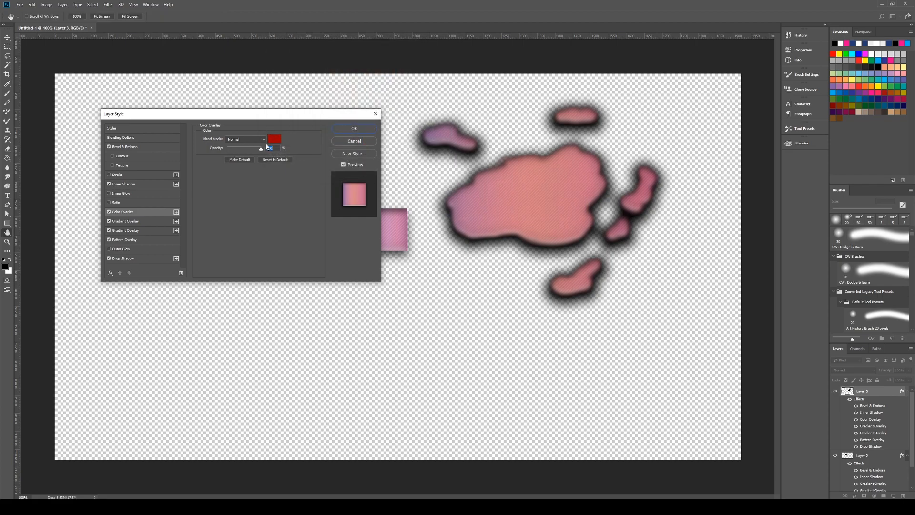
Step: Enable Contour for Layer 3's Bevel & Emboss and try different contour presets
{"action": "left_click", "coordinate": [123, 156]}
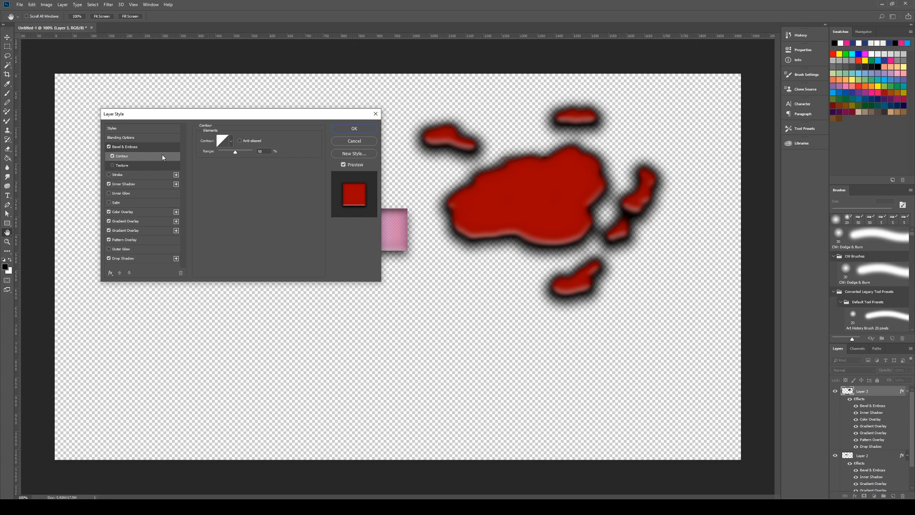
{"action": "left_click", "coordinate": [231, 142]}
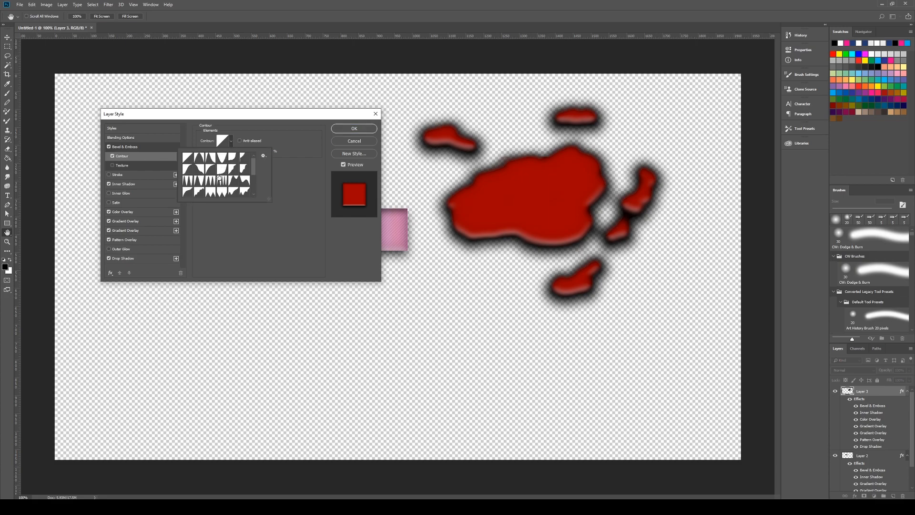
{"action": "left_click", "coordinate": [188, 170]}
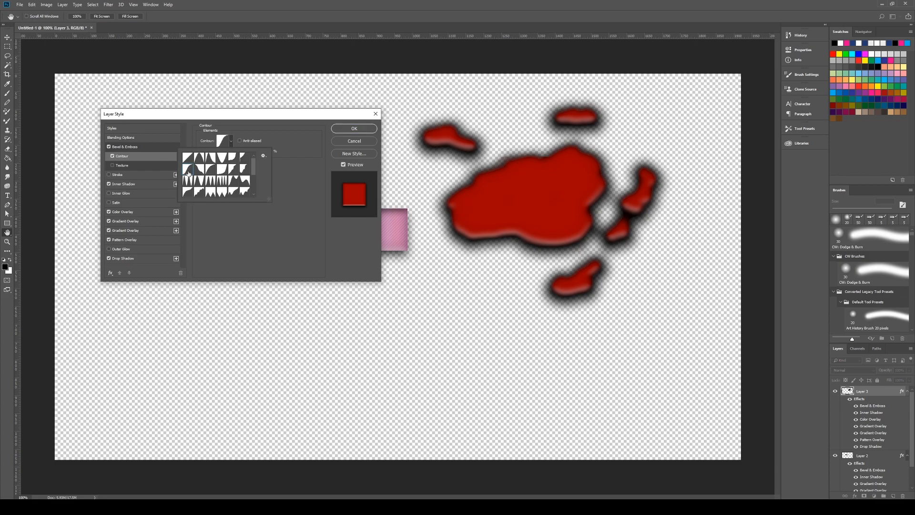
{"action": "left_click", "coordinate": [233, 192]}
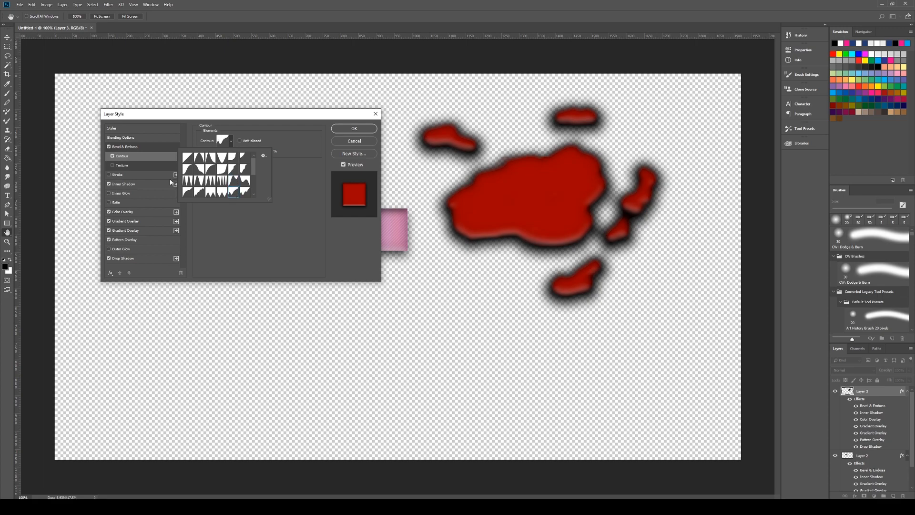
Step: Enable the bevel's Texture, adjust its scale, apply the layer style, and paint an extension onto the blob's right side
{"action": "left_click", "coordinate": [127, 162]}
{"action": "left_click", "coordinate": [118, 165]}
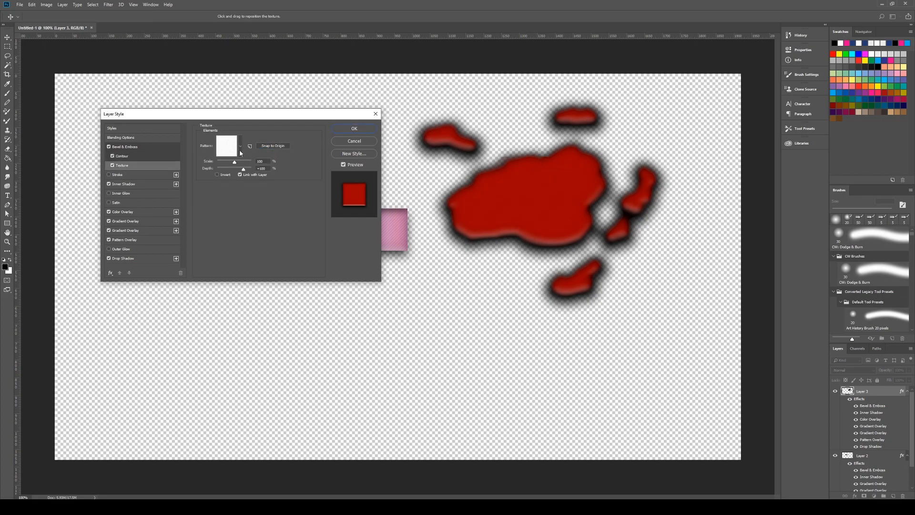
{"action": "left_click_drag", "start_coordinate": [234, 162], "coordinate": [243, 163]}
{"action": "left_click_drag", "start_coordinate": [252, 163], "coordinate": [226, 176]}
{"action": "left_click", "coordinate": [353, 129]}
{"action": "mouse_move", "coordinate": [623, 141]}
{"action": "left_mouse_down"}
{"action": "mouse_move", "coordinate": [587, 171]}
{"action": "mouse_move", "coordinate": [643, 169]}
{"action": "mouse_move", "coordinate": [624, 170]}
{"action": "mouse_move", "coordinate": [580, 203]}
{"action": "left_mouse_up"}
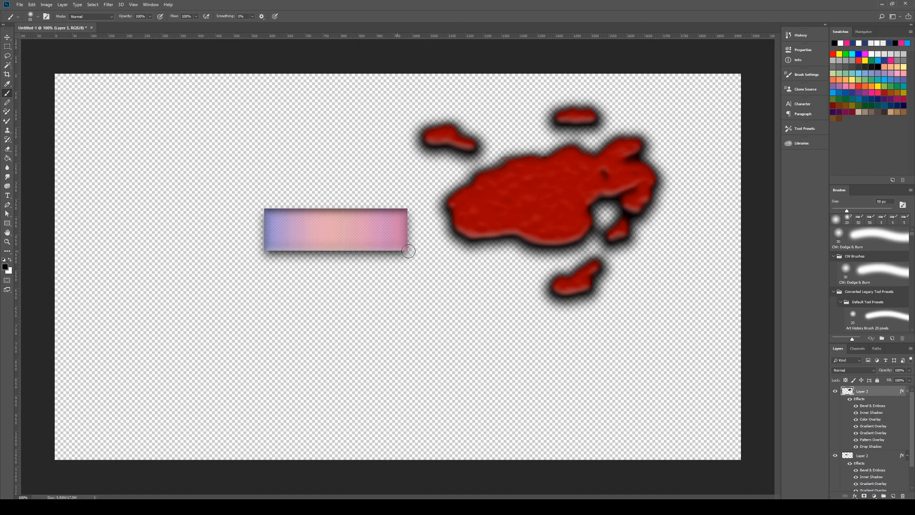
Step: Make a tall rectangular selection, narrow it to about 44% width, rotate it about 40°, and place it across the bar's left end
{"action": "left_click", "coordinate": [7, 46]}
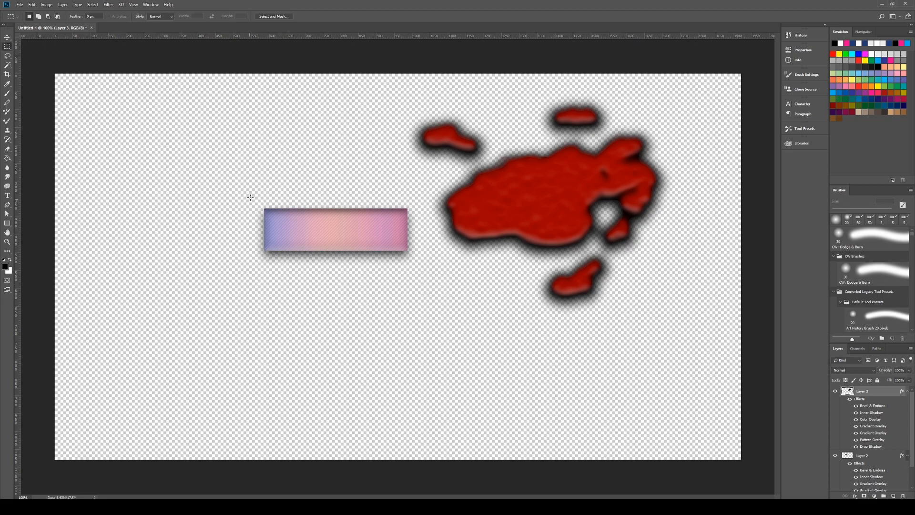
{"action": "left_click_drag", "start_coordinate": [211, 160], "coordinate": [248, 292]}
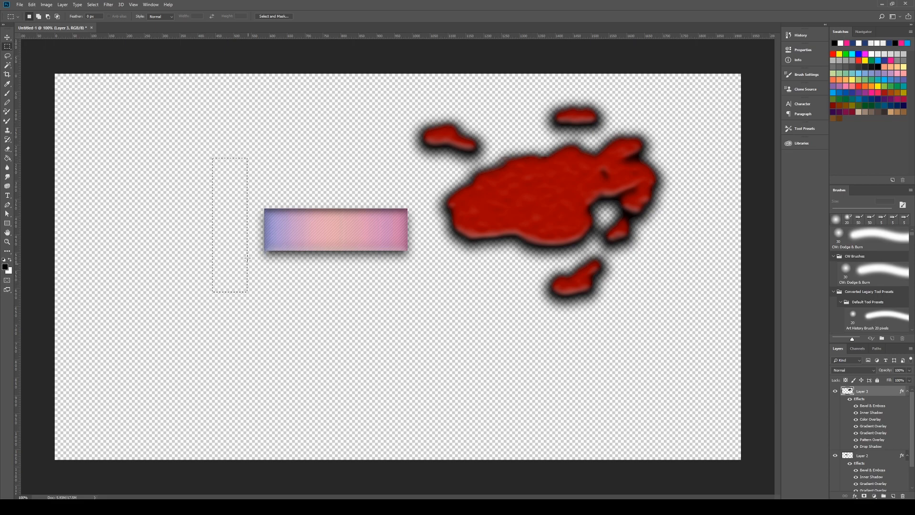
{"action": "right_click", "coordinate": [248, 231]}
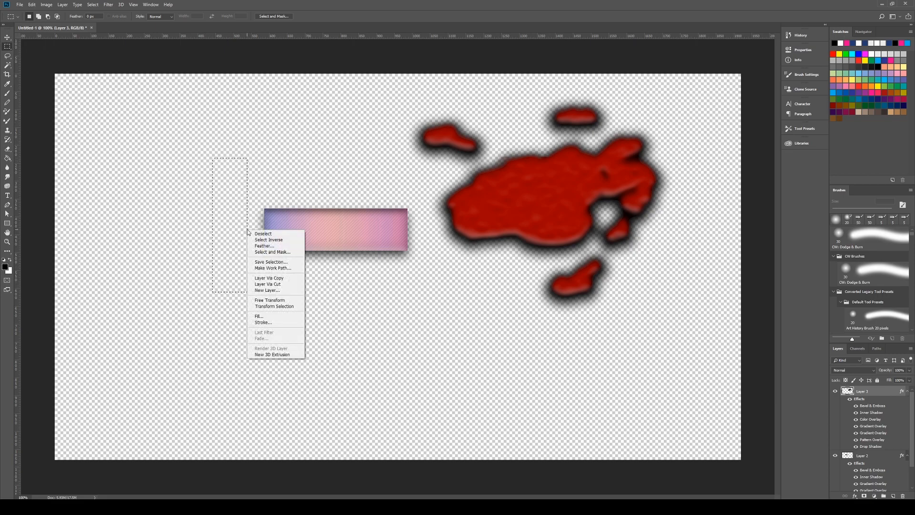
{"action": "left_click", "coordinate": [274, 306]}
{"action": "left_click_drag", "start_coordinate": [261, 147], "coordinate": [327, 176]}
{"action": "left_click_drag", "start_coordinate": [255, 208], "coordinate": [340, 198]}
{"action": "left_click_drag", "start_coordinate": [281, 212], "coordinate": [286, 221]}
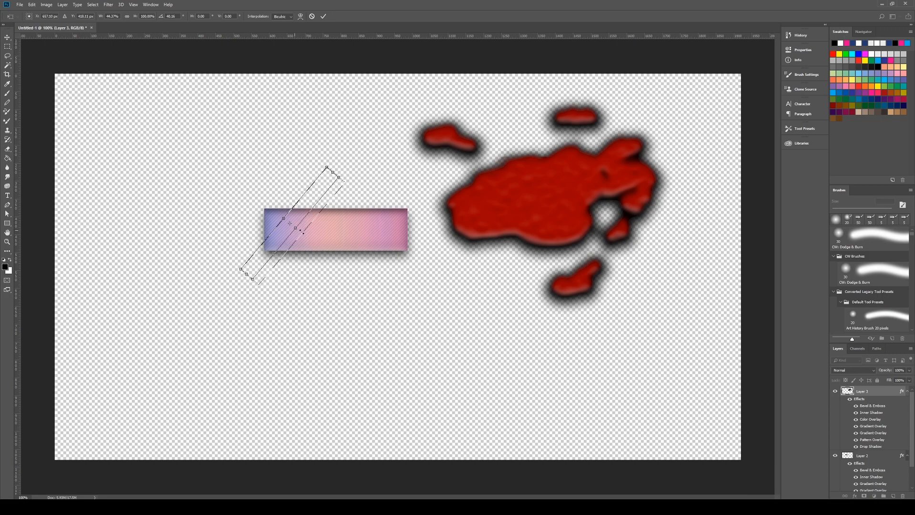
{"action": "key", "text": "Return"}
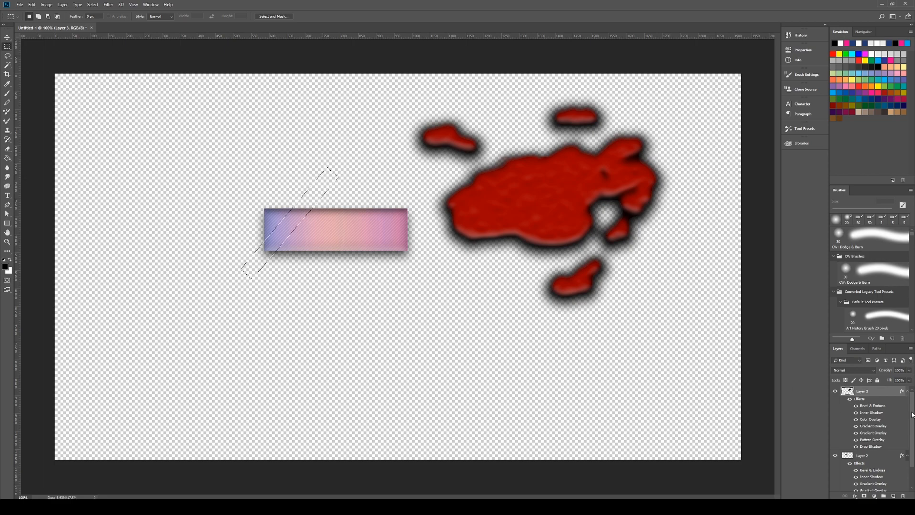
Step: Delete the selected diagonal strip from the bar on Layer 2 and clear the selection
{"action": "left_click", "coordinate": [869, 456]}
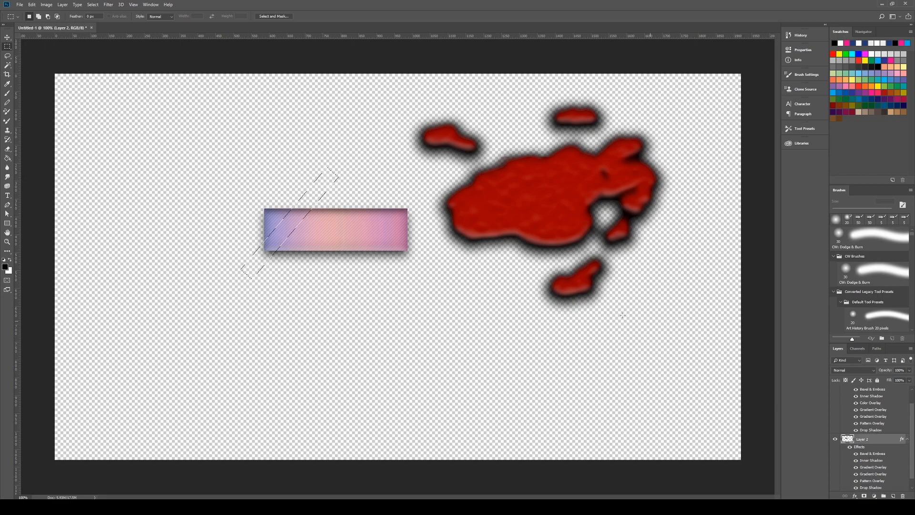
{"action": "key", "text": "Delete"}
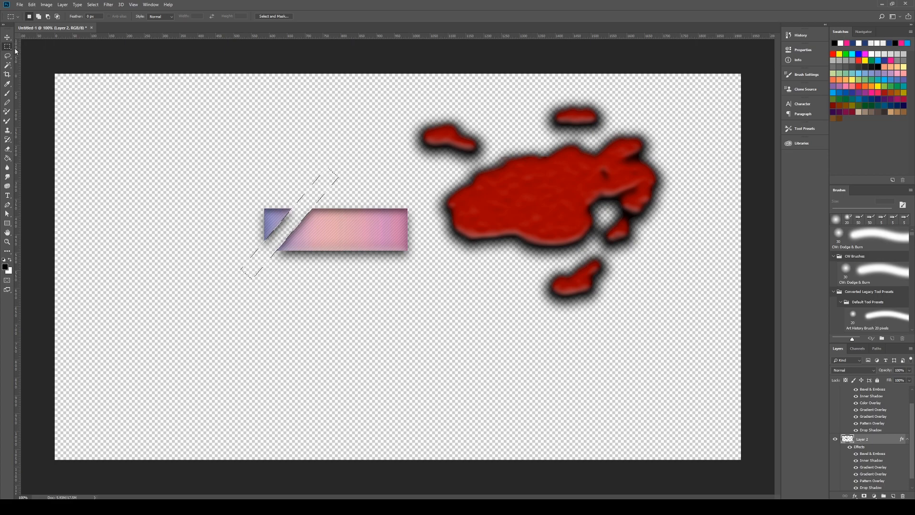
{"action": "key", "text": "ctrl+d"}
Step: Draw a curved black shape about 389 by 332 px with the Pen tool, up and to the left of the bar
{"action": "left_click", "coordinate": [7, 205]}
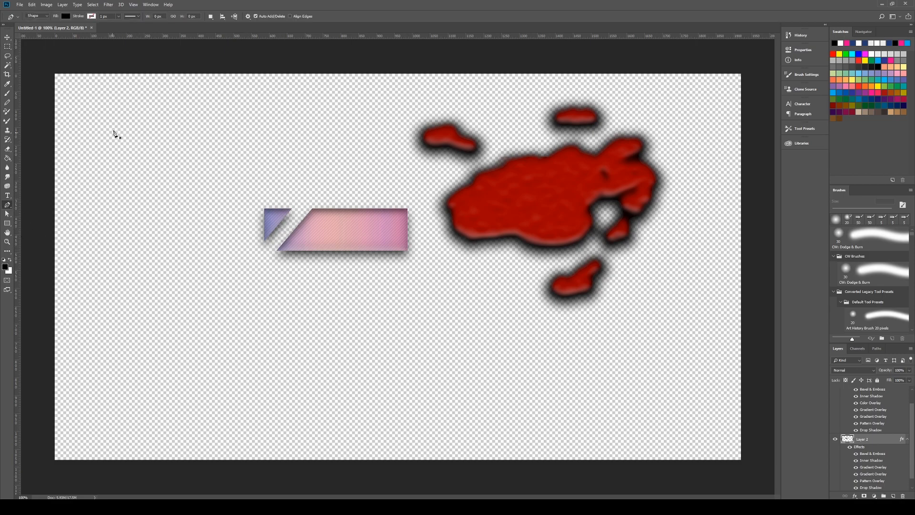
{"action": "left_click_drag", "start_coordinate": [132, 147], "coordinate": [103, 170]}
{"action": "left_click_drag", "start_coordinate": [108, 204], "coordinate": [138, 251]}
{"action": "left_click_drag", "start_coordinate": [183, 224], "coordinate": [217, 208]}
{"action": "left_click_drag", "start_coordinate": [217, 157], "coordinate": [107, 111]}
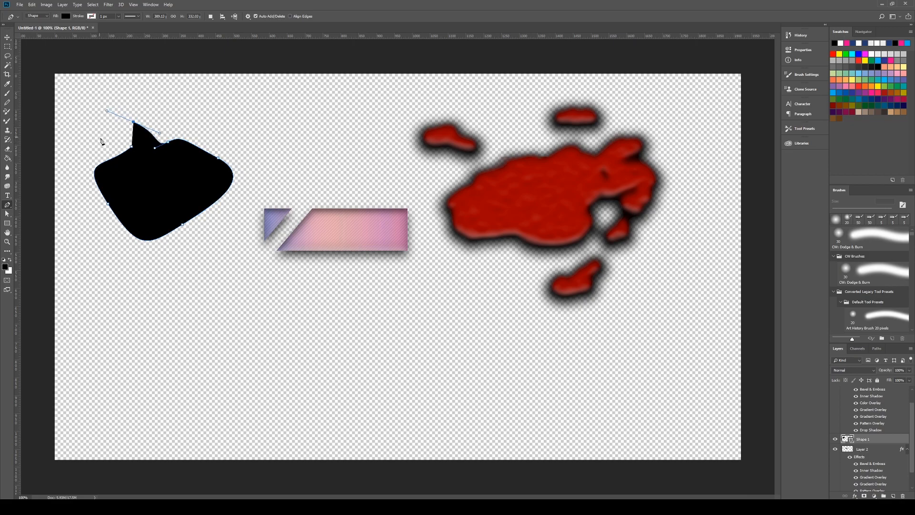
Step: Reshape the upper-left anchors of the black pen shape and paste the copied layer style onto it
{"action": "right_click", "coordinate": [167, 187]}
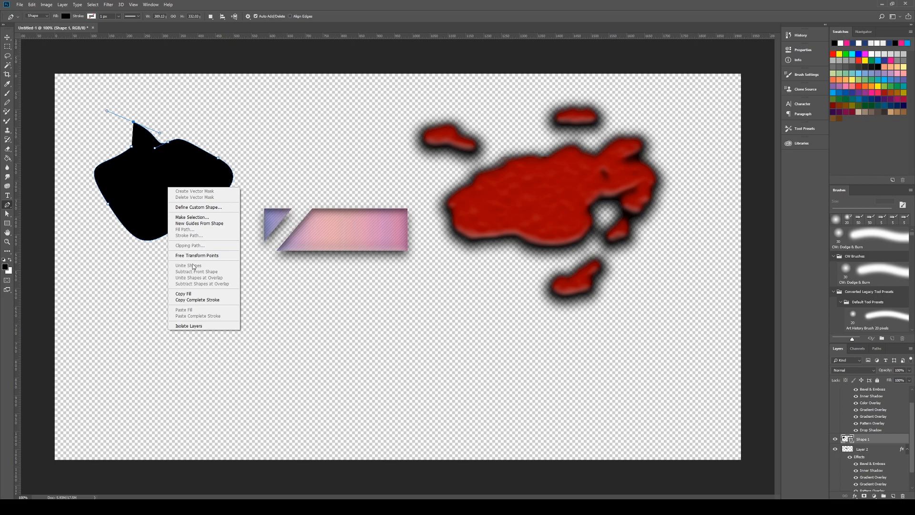
{"action": "left_click", "coordinate": [133, 149]}
{"action": "mouse_move", "coordinate": [132, 146]}
{"action": "left_mouse_down"}
{"action": "mouse_move", "coordinate": [110, 153]}
{"action": "mouse_move", "coordinate": [143, 135]}
{"action": "mouse_move", "coordinate": [133, 140]}
{"action": "left_mouse_up"}
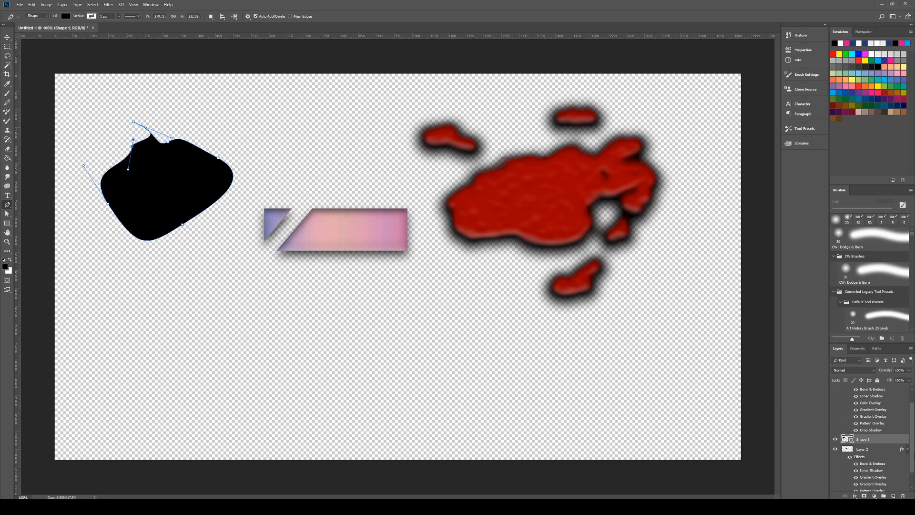
{"action": "right_click", "coordinate": [868, 441]}
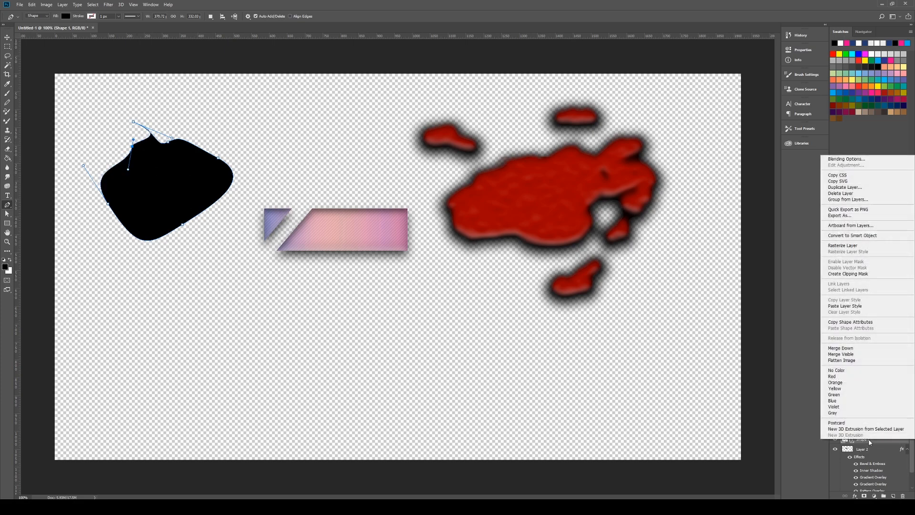
{"action": "left_click", "coordinate": [845, 306]}
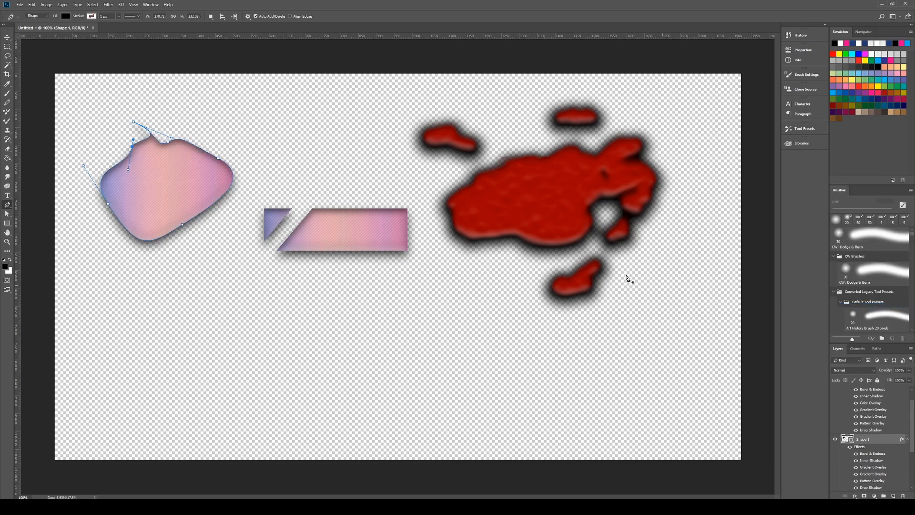
Step: Reshape the pen shape with the Direct Selection tool, pulling its right and upper anchors outward to about 429 by 406 px
{"action": "left_click", "coordinate": [7, 46]}
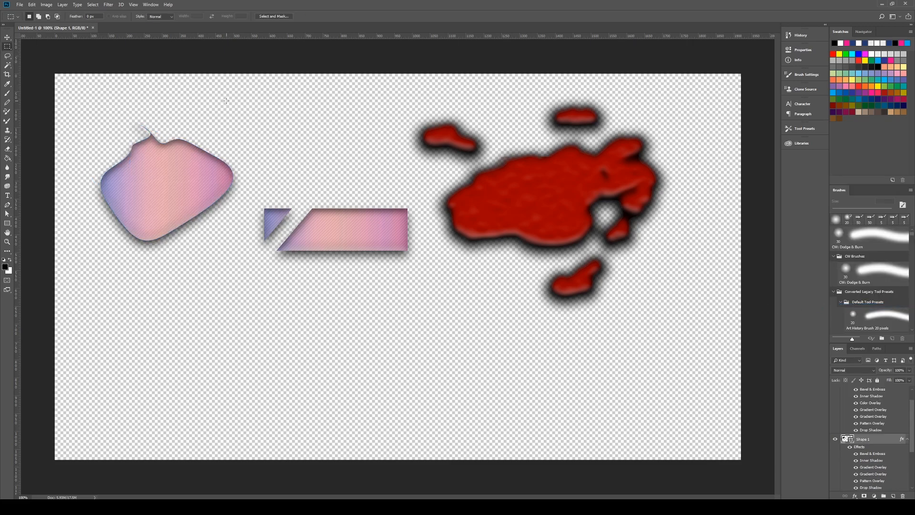
{"action": "left_click", "coordinate": [3, 213]}
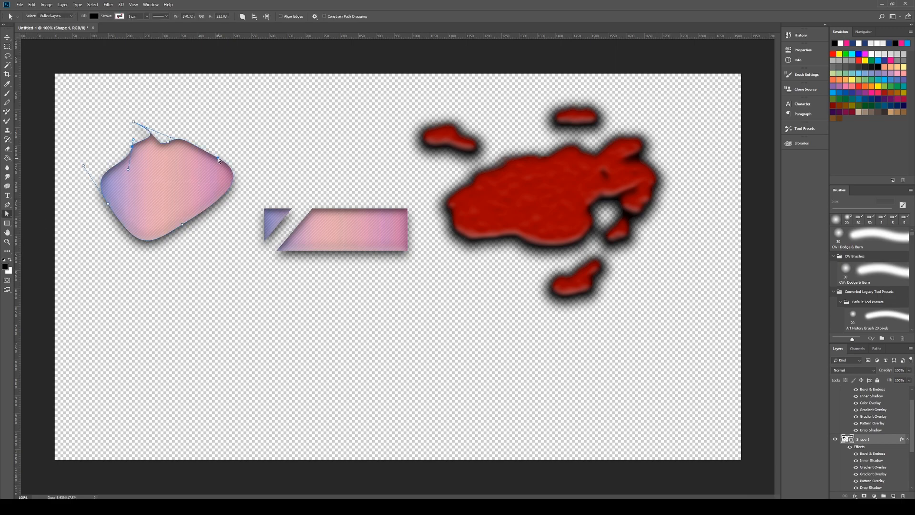
{"action": "left_click", "coordinate": [8, 214]}
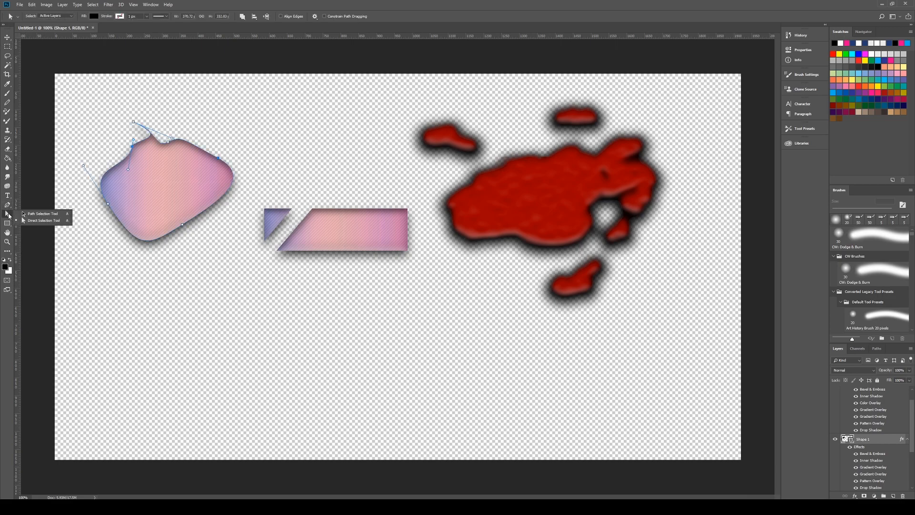
{"action": "left_click", "coordinate": [51, 221]}
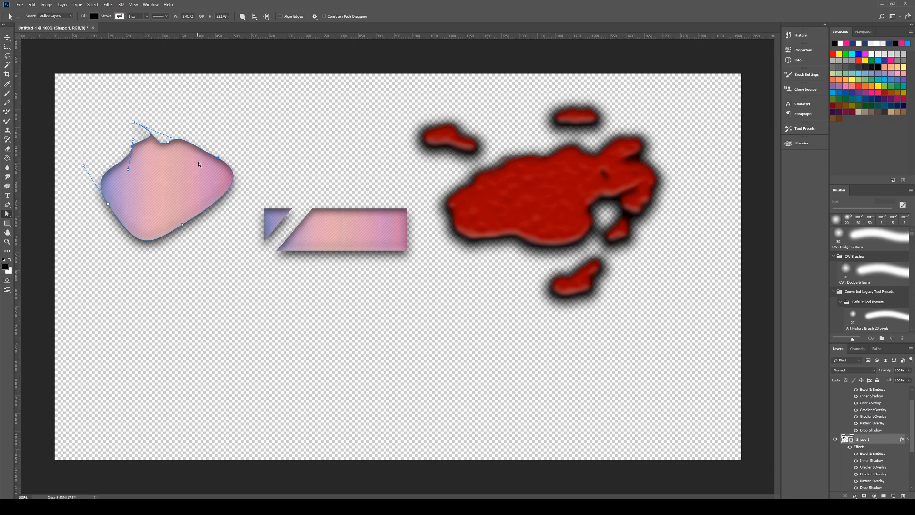
{"action": "left_click_drag", "start_coordinate": [218, 160], "coordinate": [243, 139]}
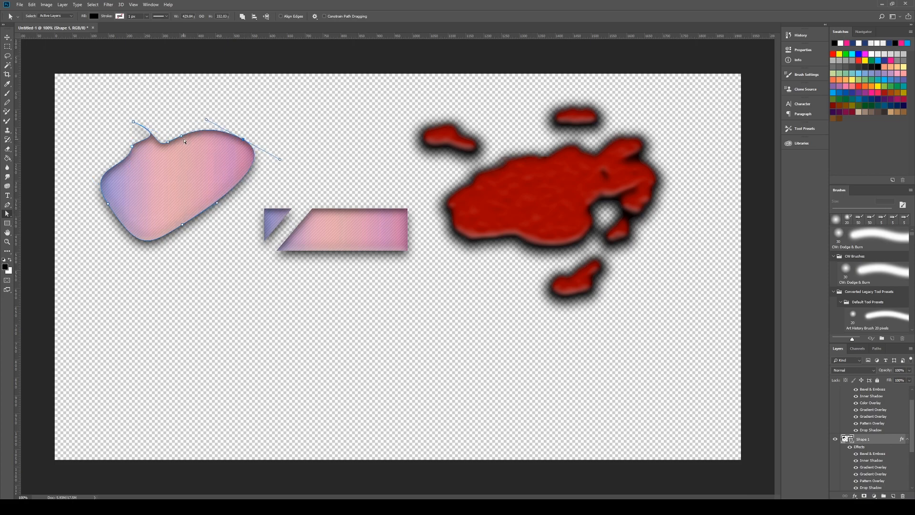
{"action": "left_click_drag", "start_coordinate": [183, 138], "coordinate": [127, 125]}
{"action": "left_click", "coordinate": [292, 100]}
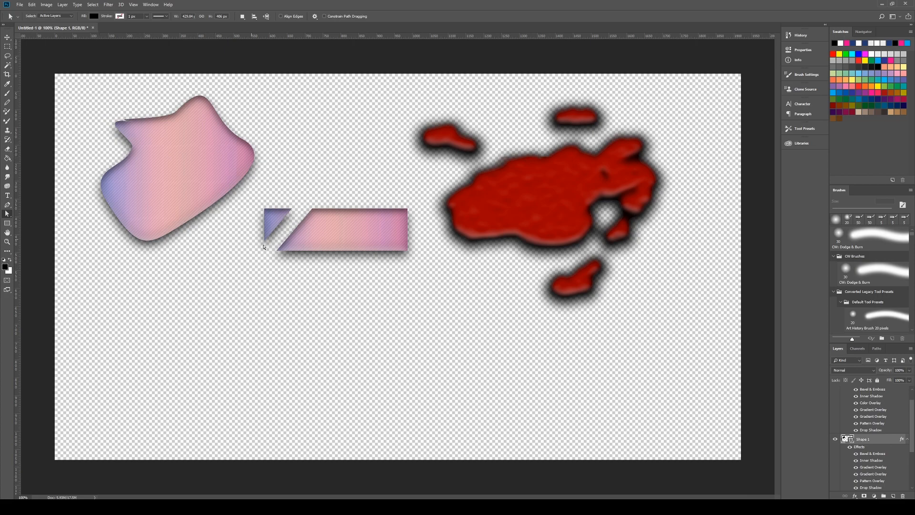
Step: Try to delete the contents of a large rectangular selection spanning the pen shape, the bar and the red splatter
{"action": "left_click", "coordinate": [8, 47]}
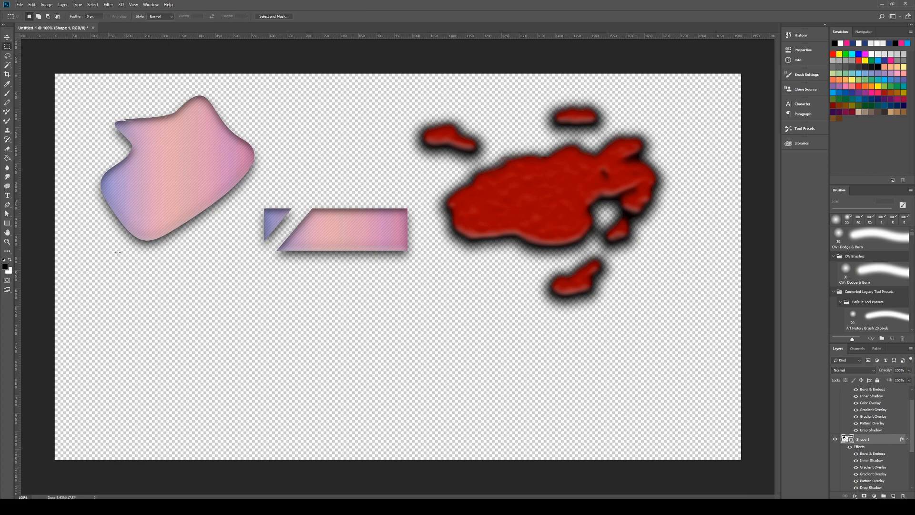
{"action": "left_click_drag", "start_coordinate": [89, 292], "coordinate": [714, 81]}
{"action": "key", "text": "Delete"}
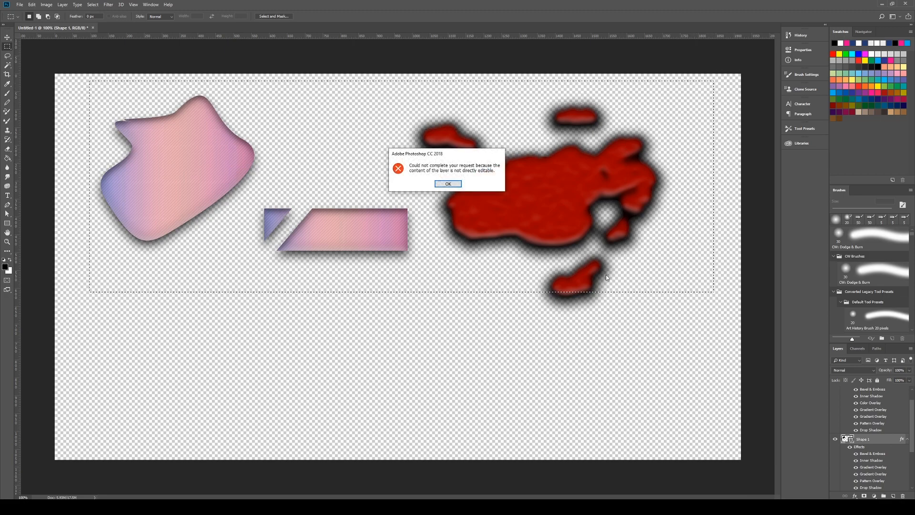
{"action": "left_click", "coordinate": [450, 185]}
Step: Hide the Shape 1 layer and the red splatter on Layer 3
{"action": "left_click", "coordinate": [835, 439]}
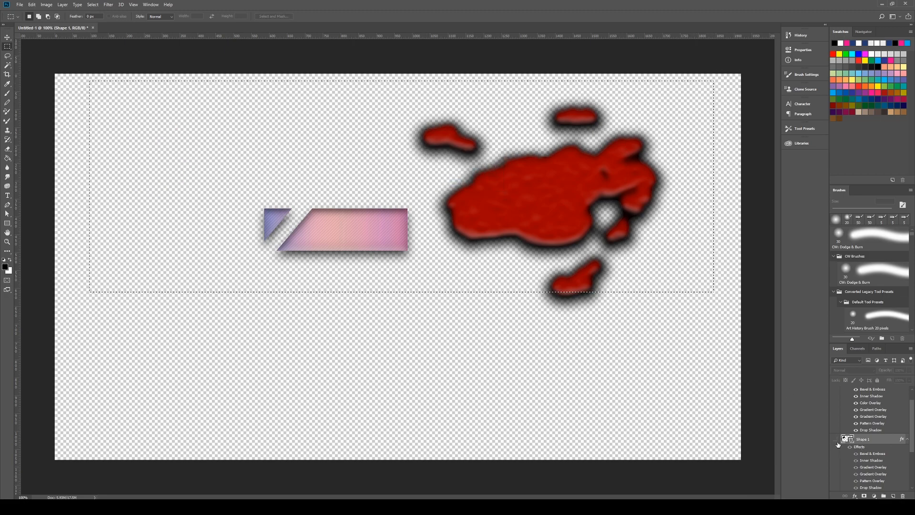
{"action": "scroll", "coordinate": [838, 419], "scroll_direction": "up", "scroll_amount": 1}
{"action": "left_click", "coordinate": [835, 391]}
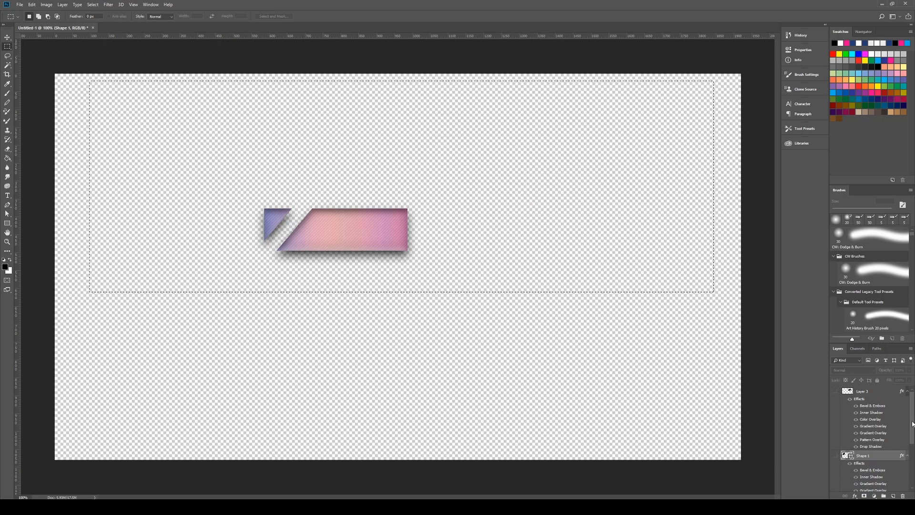
{"action": "scroll", "coordinate": [910, 474], "scroll_direction": "down", "scroll_amount": 3}
{"action": "scroll", "coordinate": [910, 474], "scroll_direction": "up", "scroll_amount": 1}
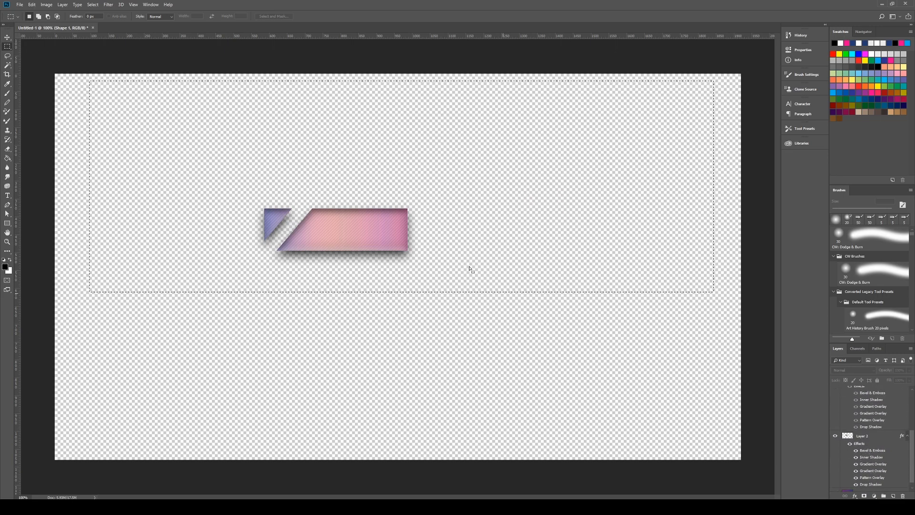
Step: Clear the selection and move the cut bar on Layer 2 into the canvas's upper-left corner
{"action": "left_click", "coordinate": [218, 59]}
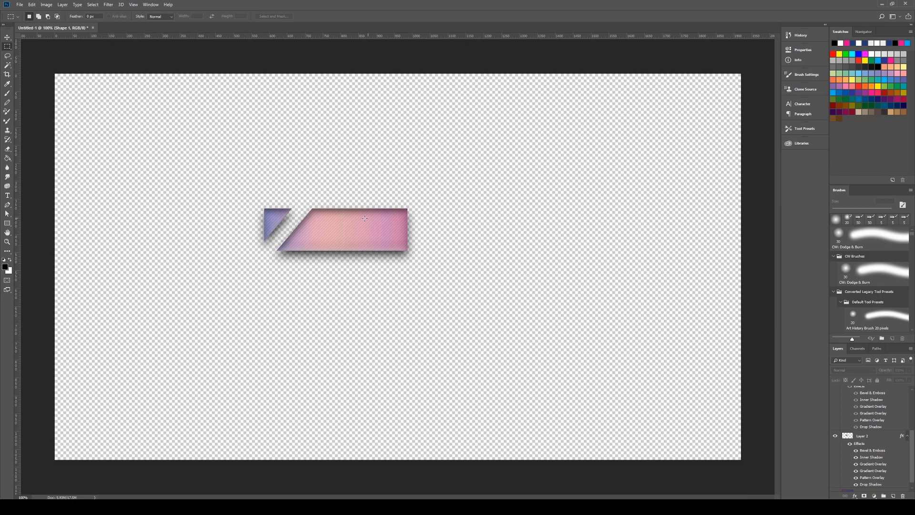
{"action": "left_click", "coordinate": [8, 37]}
{"action": "left_click_drag", "start_coordinate": [376, 241], "coordinate": [168, 107]}
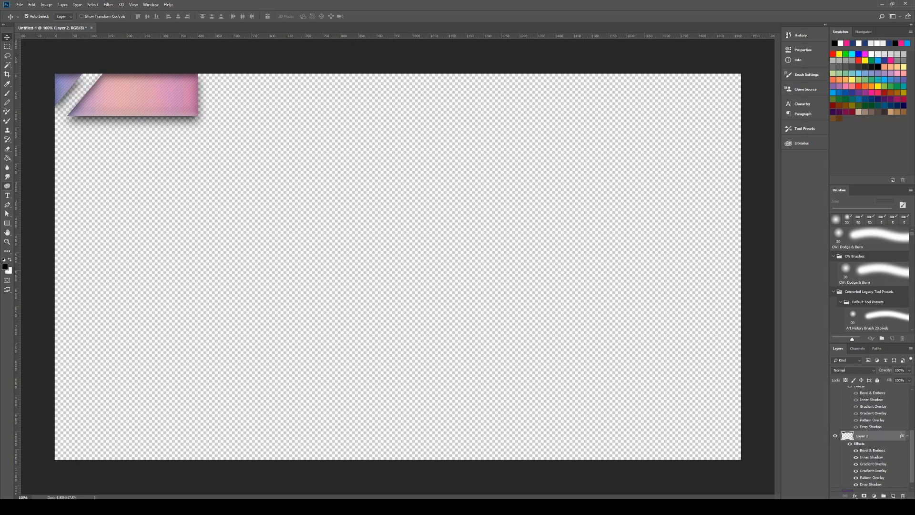
Step: Try to enclose the striped button artwork and its drop shadow in a rectangular selection starting at the canvas's upper-left corner
{"action": "left_click", "coordinate": [7, 46]}
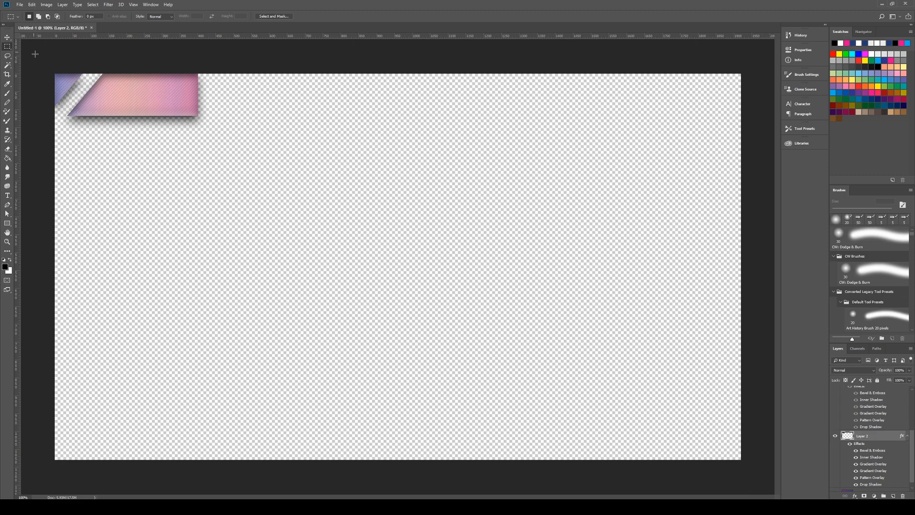
{"action": "left_click_drag", "start_coordinate": [55, 74], "coordinate": [198, 116]}
{"action": "key", "text": "ctrl+plus"}
{"action": "key", "text": "ctrl+plus"}
{"action": "key", "text": "ctrl+plus"}
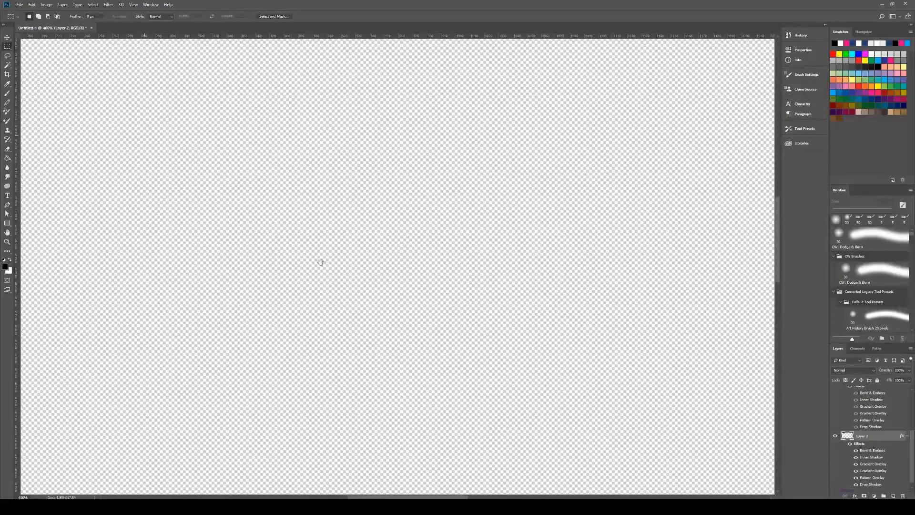
{"action": "left_click_drag", "start_coordinate": [321, 262], "coordinate": [536, 311]}
{"action": "left_click_drag", "start_coordinate": [72, 172], "coordinate": [688, 401]}
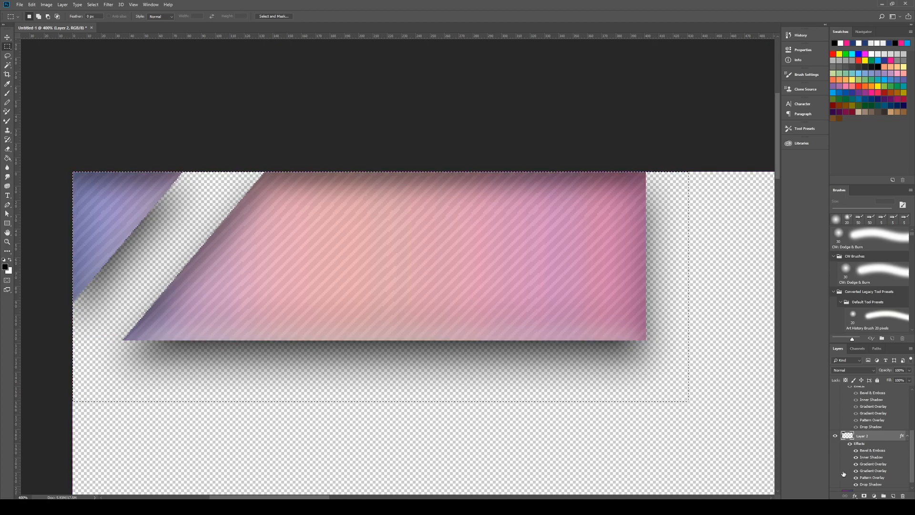
Step: Show the purple background on Layer 1 and clear the rectangular selection around the artwork
{"action": "scroll", "coordinate": [868, 458], "scroll_direction": "down", "scroll_amount": 1}
{"action": "left_click", "coordinate": [835, 487]}
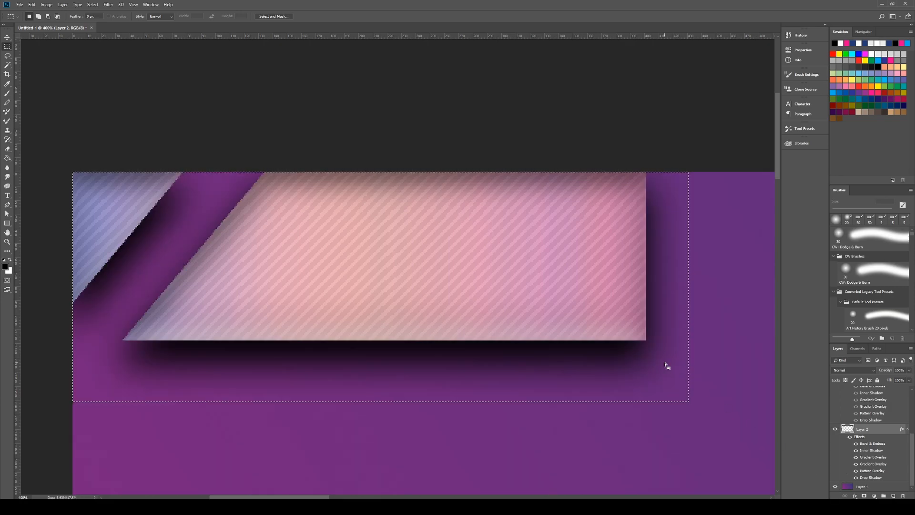
{"action": "key", "text": "ctrl+d"}
{"action": "left_click_drag", "start_coordinate": [73, 171], "coordinate": [692, 410]}
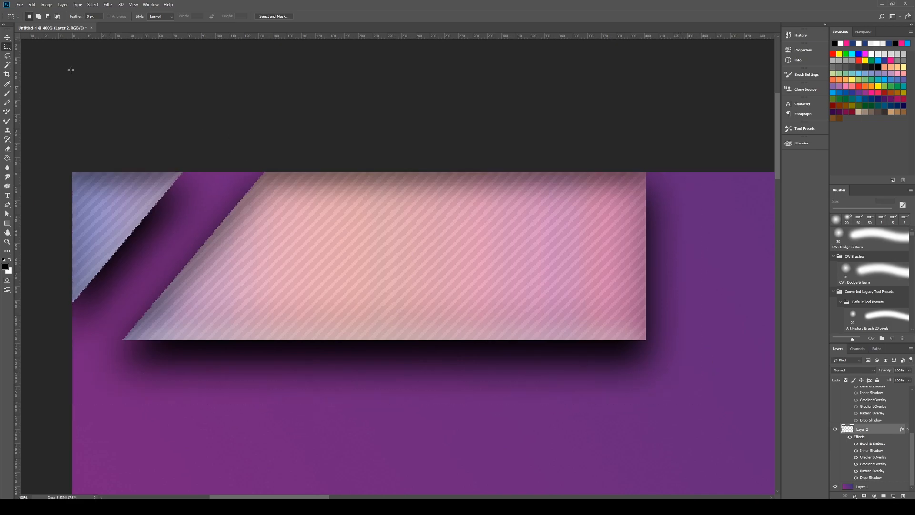
Step: Move the Layer 2 button artwork inward from the canvas corner, leaving room for its shadow on every side
{"action": "left_click", "coordinate": [8, 37]}
{"action": "left_click_drag", "start_coordinate": [268, 215], "coordinate": [319, 266]}
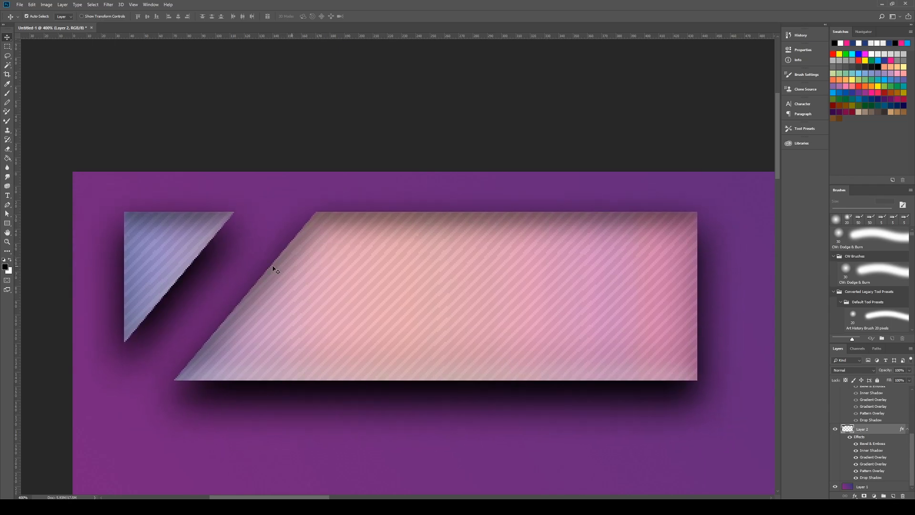
{"action": "scroll", "coordinate": [261, 262], "scroll_direction": "down", "scroll_amount": 1}
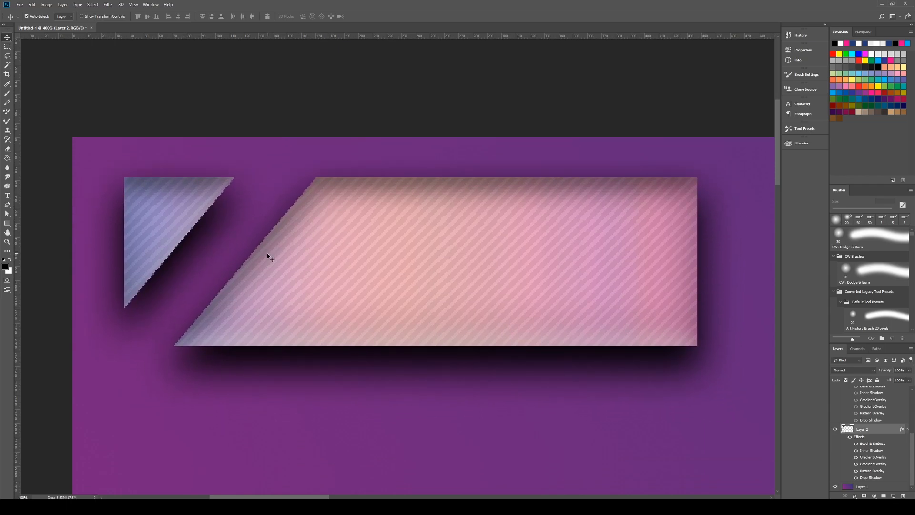
{"action": "left_click_drag", "start_coordinate": [419, 293], "coordinate": [409, 284]}
{"action": "scroll", "coordinate": [286, 196], "scroll_direction": "down", "scroll_amount": 2}
{"action": "left_click_drag", "start_coordinate": [340, 225], "coordinate": [337, 226]}
Step: Crop the canvas to a rectangle that encloses the button artwork together with its full drop shadow
{"action": "left_click", "coordinate": [6, 47]}
{"action": "left_click_drag", "start_coordinate": [53, 103], "coordinate": [737, 374]}
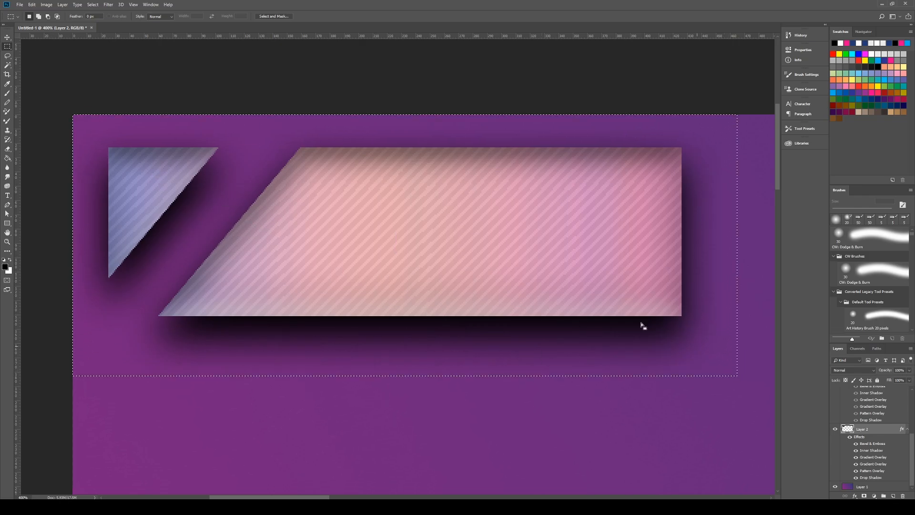
{"action": "key", "text": "c"}
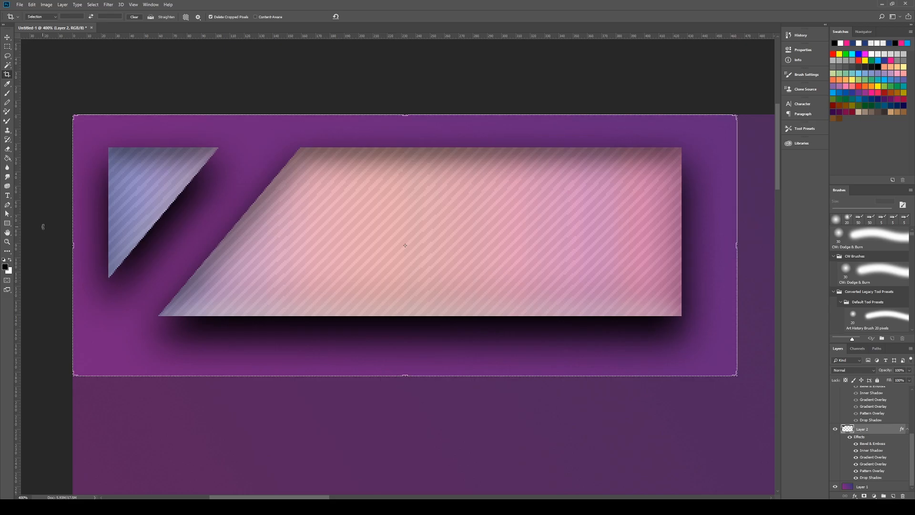
{"action": "key", "text": "Return"}
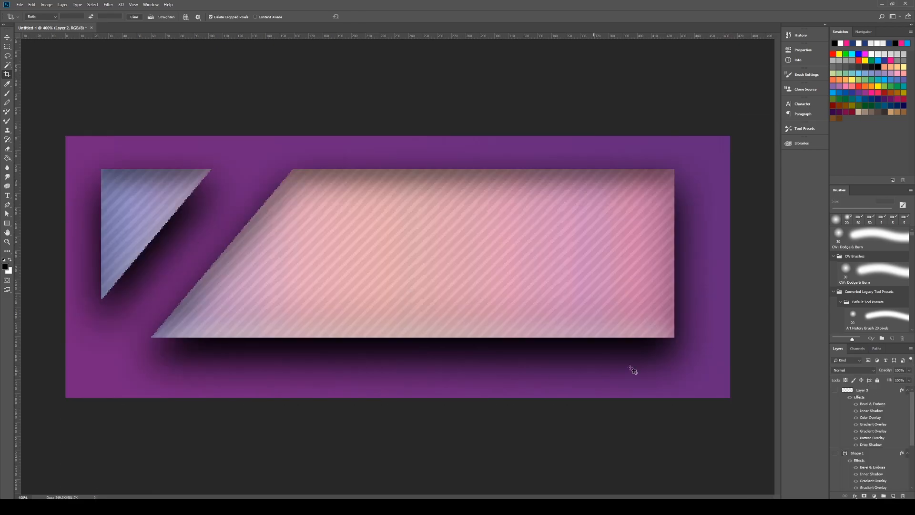
Step: Hide the purple background Layer 1 so the button sits on transparency
{"action": "scroll", "coordinate": [858, 469], "scroll_direction": "down", "scroll_amount": 3}
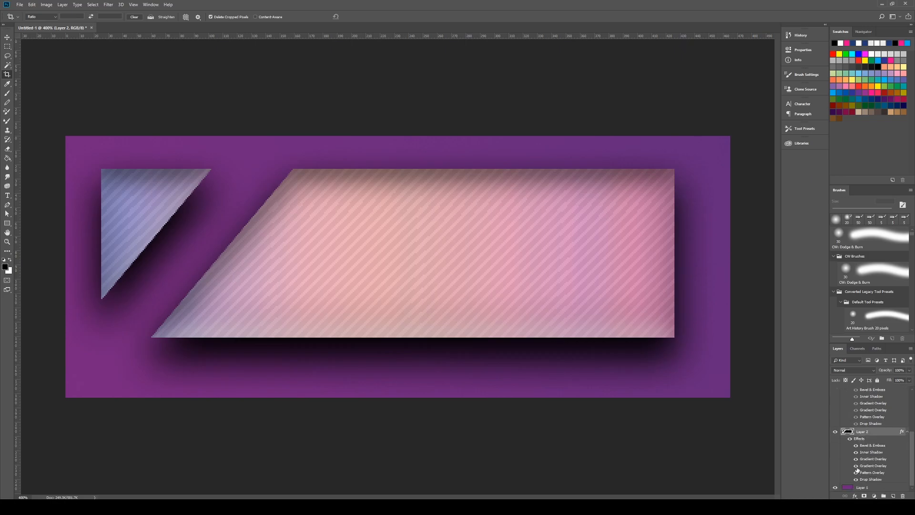
{"action": "left_click", "coordinate": [835, 488]}
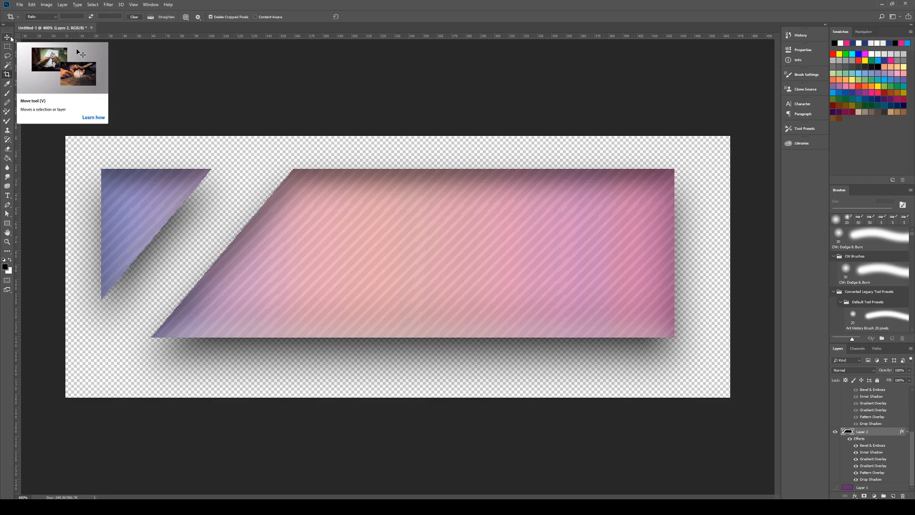
{"action": "key", "text": "ctrl+minus"}
{"action": "key", "text": "ctrl+minus"}
{"action": "key", "text": "ctrl+minus"}
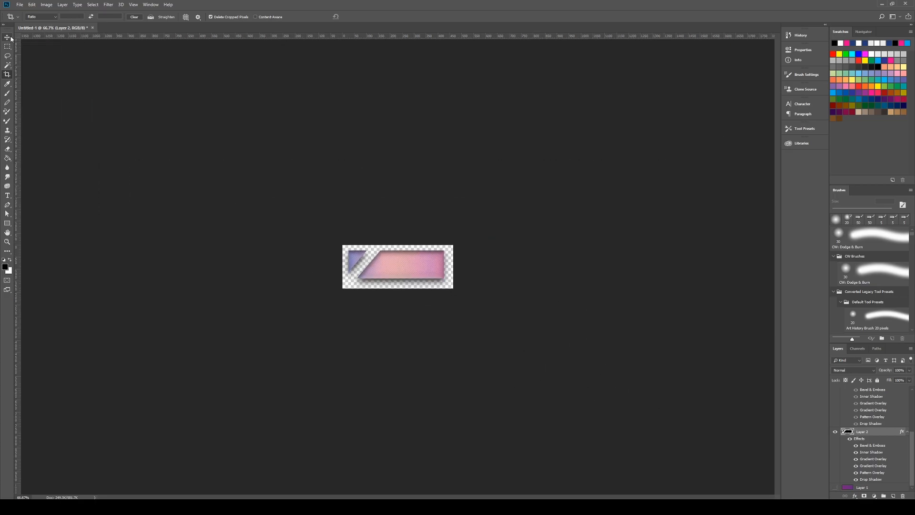
{"action": "key", "text": "ctrl+plus"}
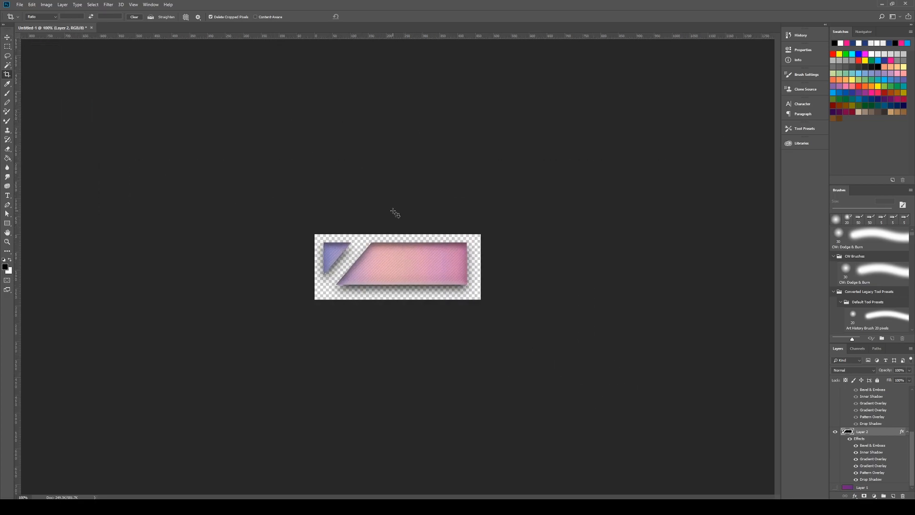
{"action": "left_click", "coordinate": [7, 40]}
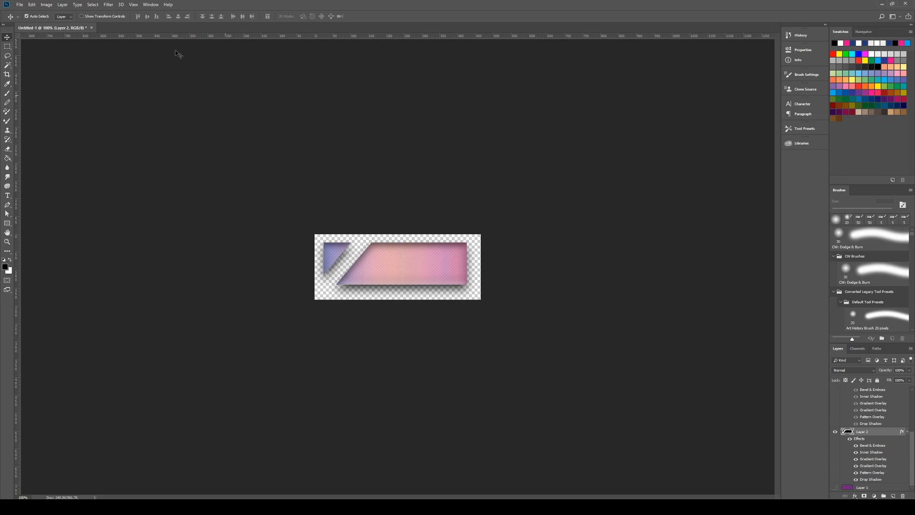
{"action": "left_click", "coordinate": [19, 4]}
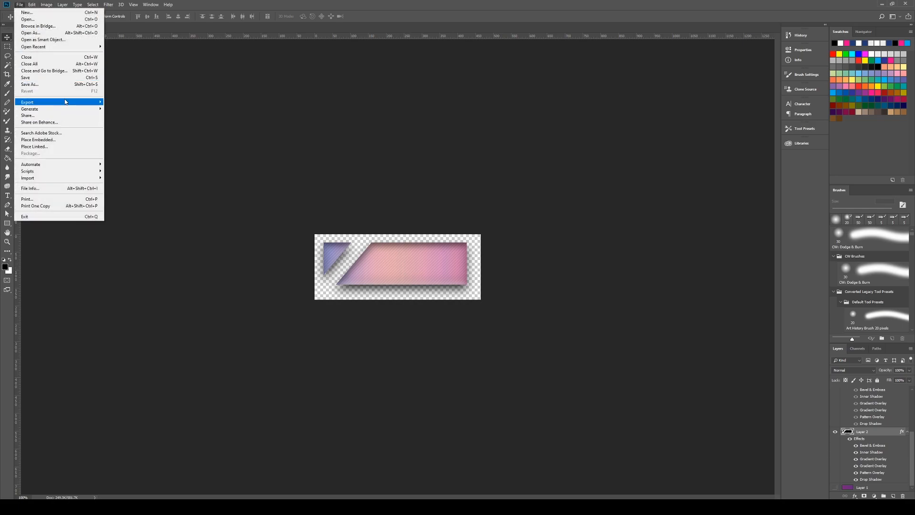
{"action": "mouse_move", "coordinate": [89, 105]}
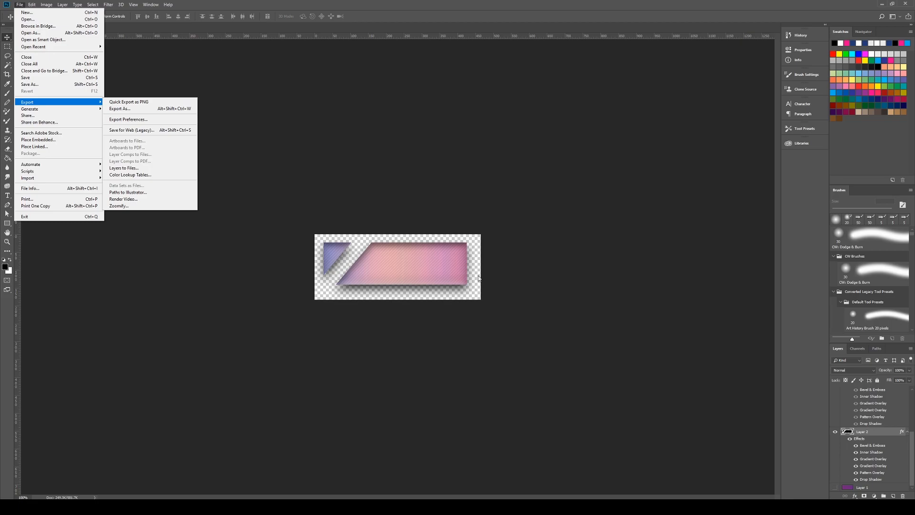
{"action": "left_click", "coordinate": [541, 315]}
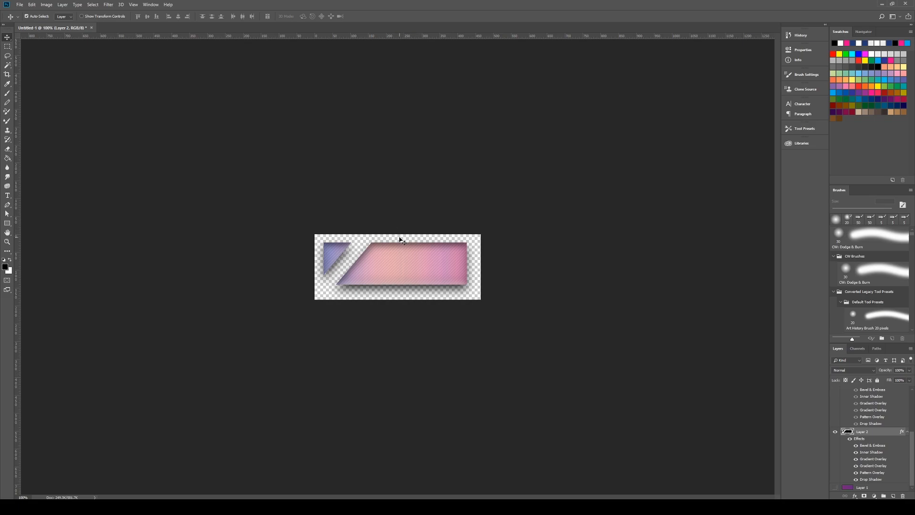
Step: Move the button artwork into the canvas's upper-left corner and crop the canvas tightly to the button's edges
{"action": "left_click_drag", "start_coordinate": [377, 278], "coordinate": [367, 243]}
{"action": "left_click", "coordinate": [7, 47]}
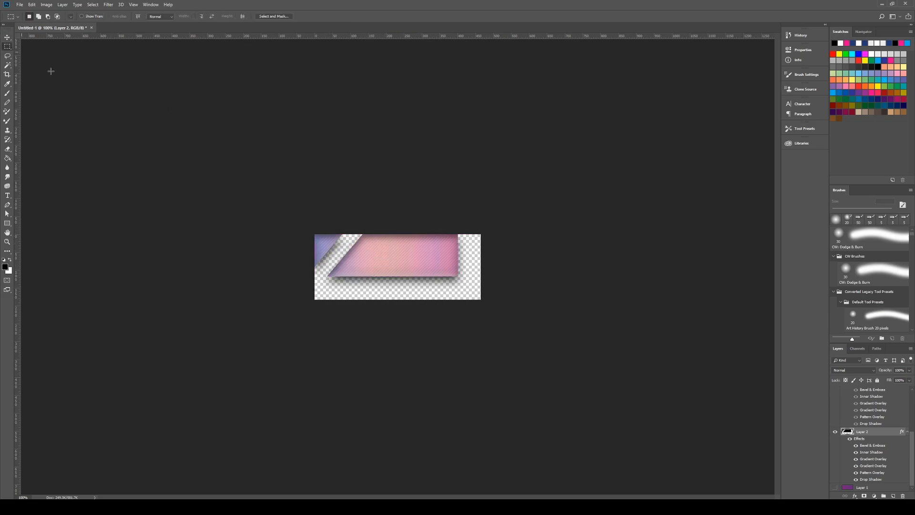
{"action": "left_click_drag", "start_coordinate": [315, 234], "coordinate": [459, 277]}
{"action": "key", "text": "c"}
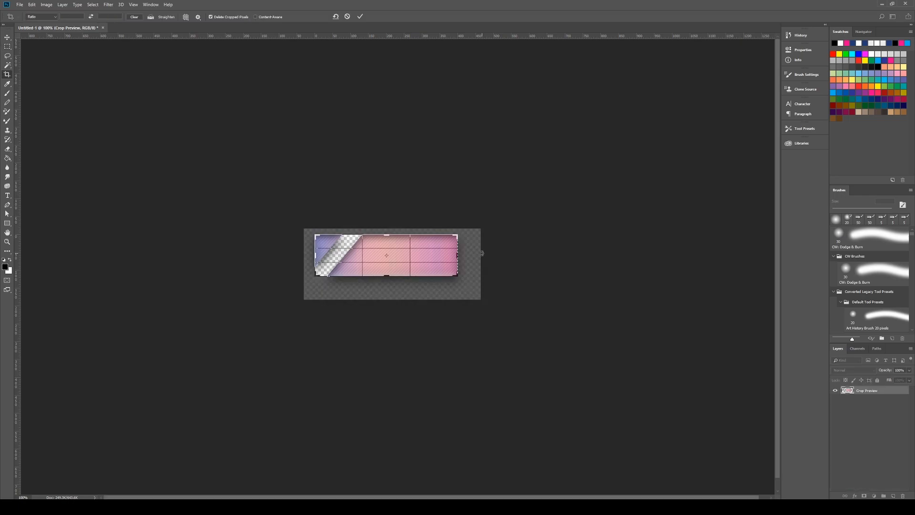
{"action": "key", "text": "Return"}
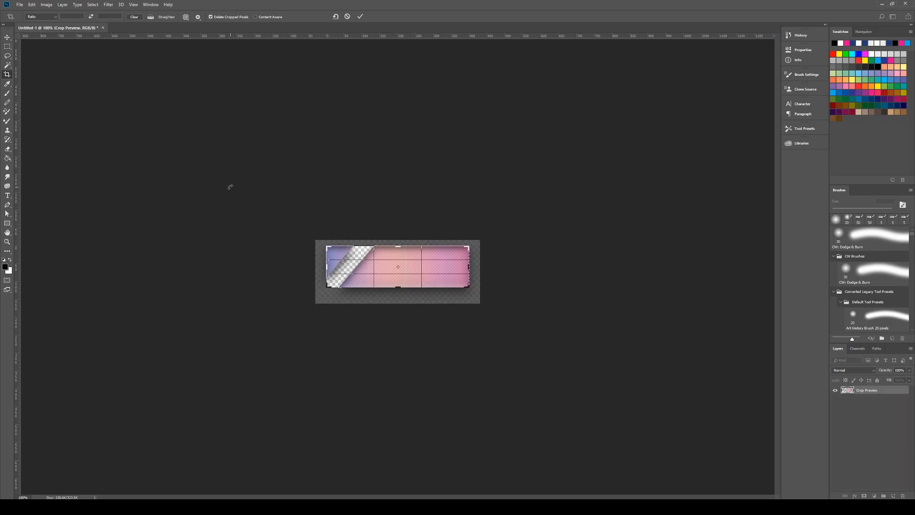
{"action": "left_click", "coordinate": [11, 46]}
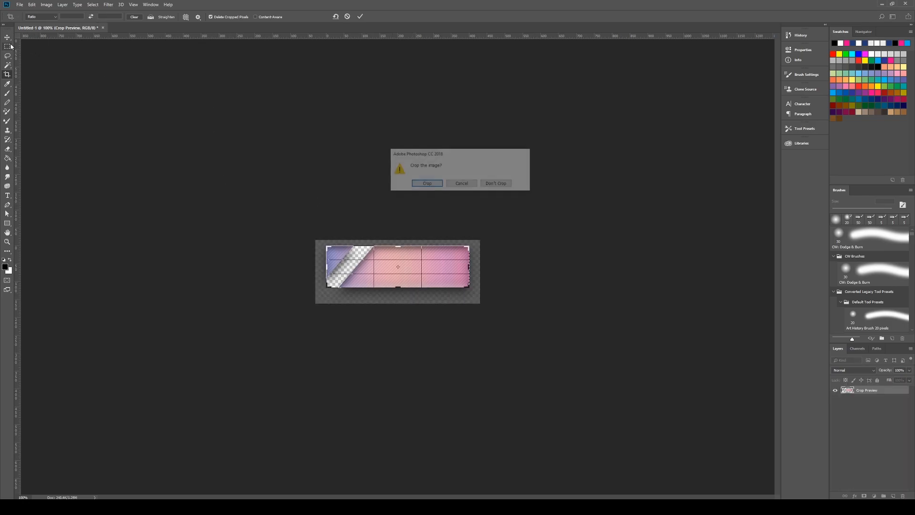
{"action": "left_click", "coordinate": [422, 183]}
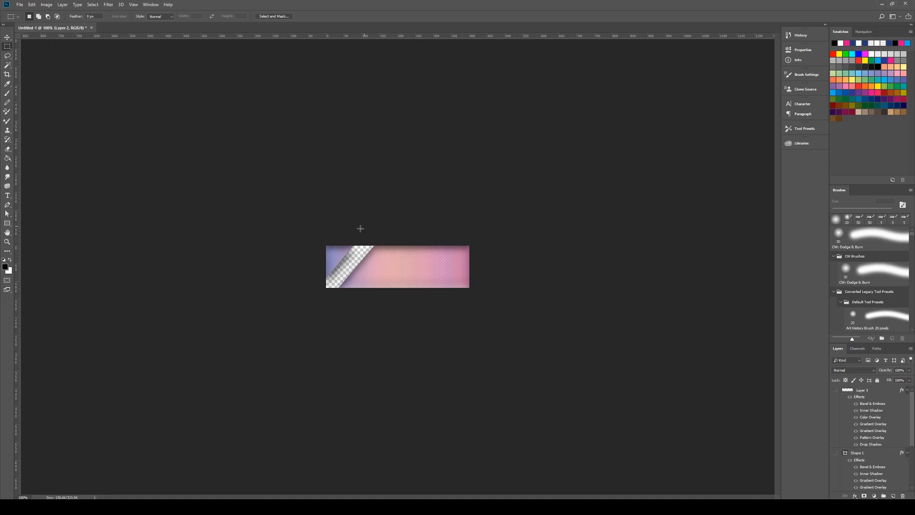
{"action": "left_click", "coordinate": [20, 6]}
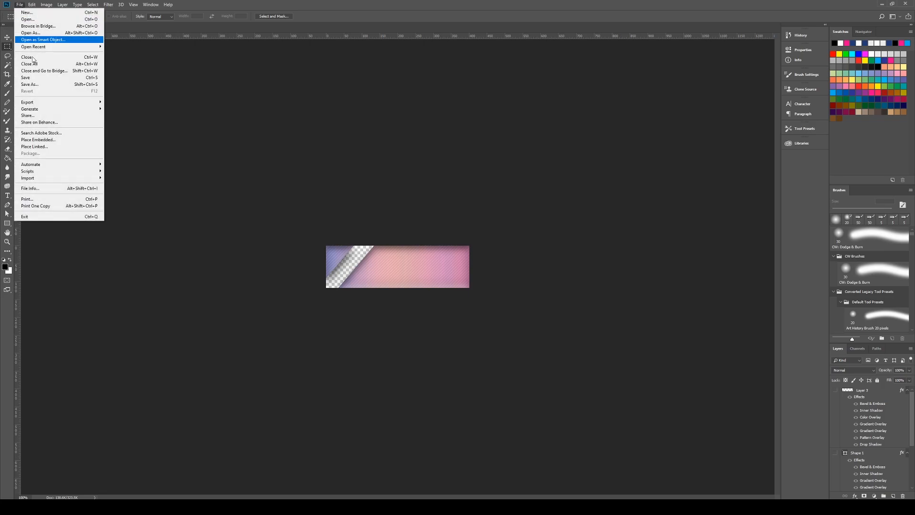
{"action": "left_click", "coordinate": [32, 84]}
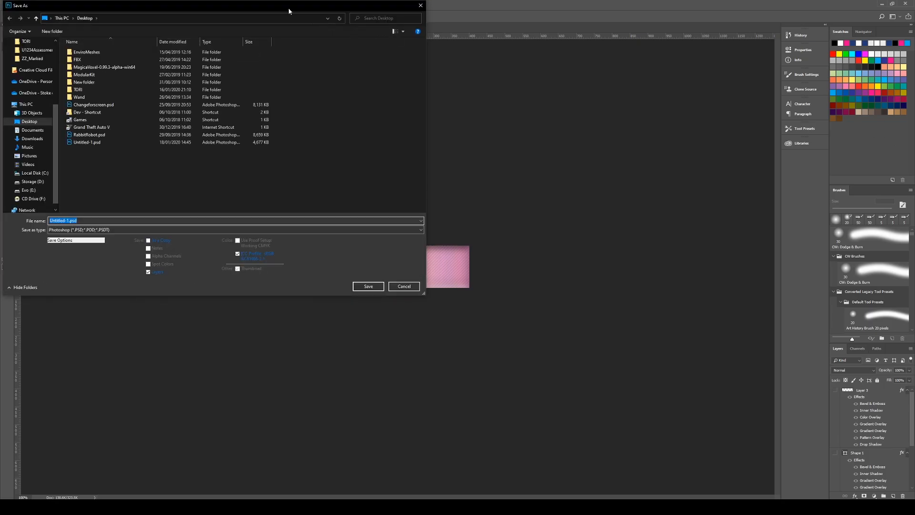
{"action": "key", "text": "Escape"}
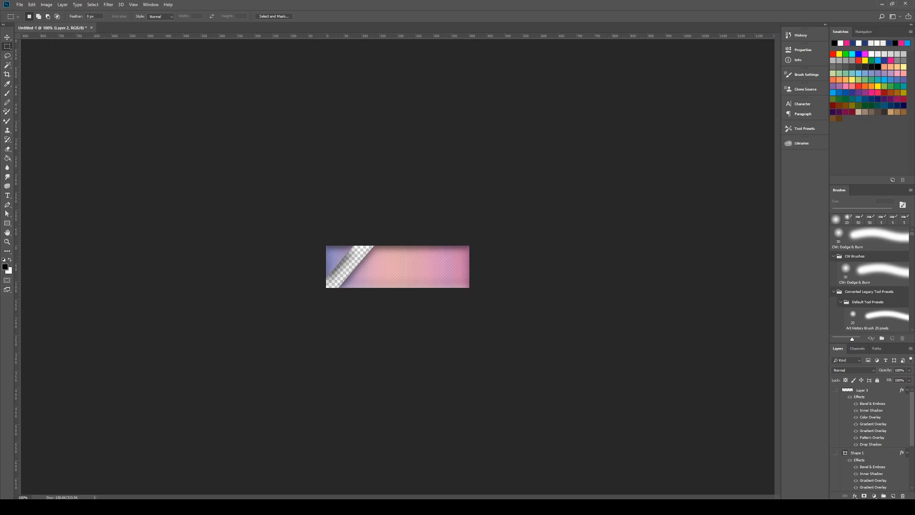
Step: Save the cropped image to the Desktop as a PNG named "button test" with the smallest file size option
{"action": "key", "text": "ctrl+shift+s"}
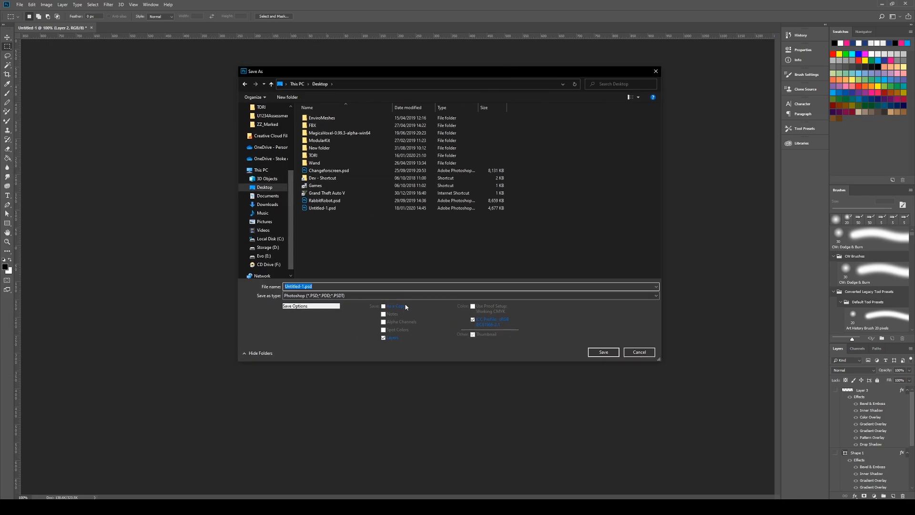
{"action": "left_click", "coordinate": [363, 296]}
{"action": "left_click", "coordinate": [302, 395]}
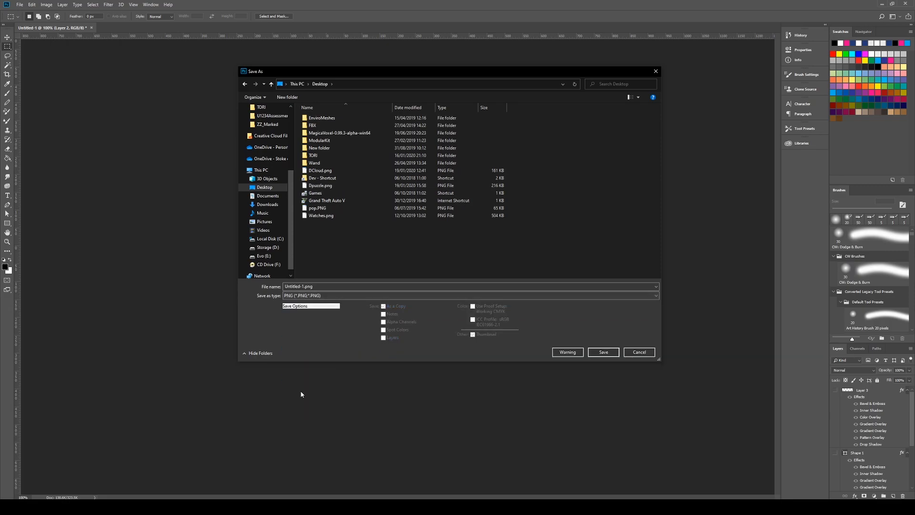
{"action": "left_click", "coordinate": [321, 287]}
{"action": "type", "text": "button test"}
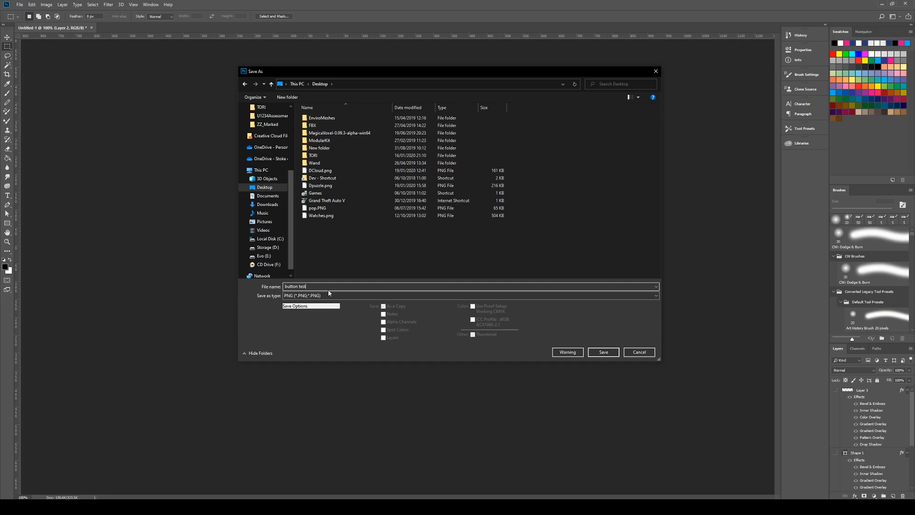
{"action": "left_click", "coordinate": [590, 352]}
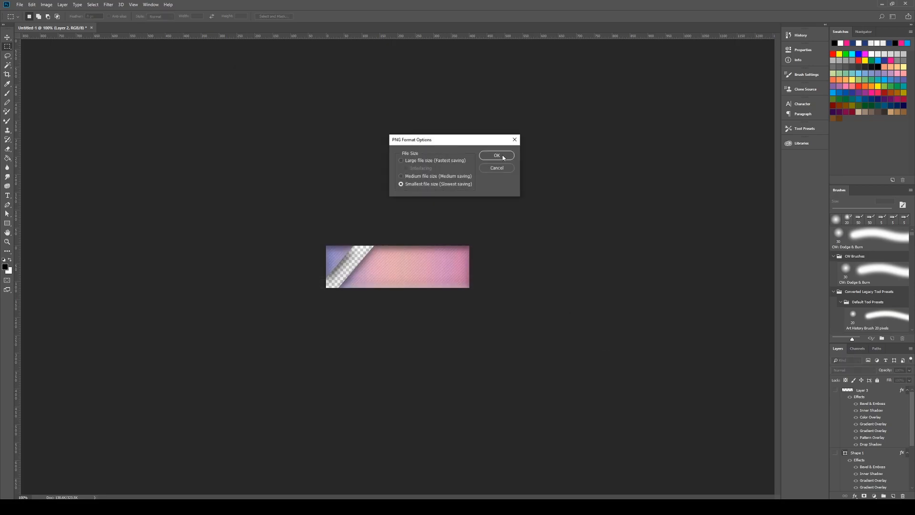
{"action": "left_click", "coordinate": [499, 157]}
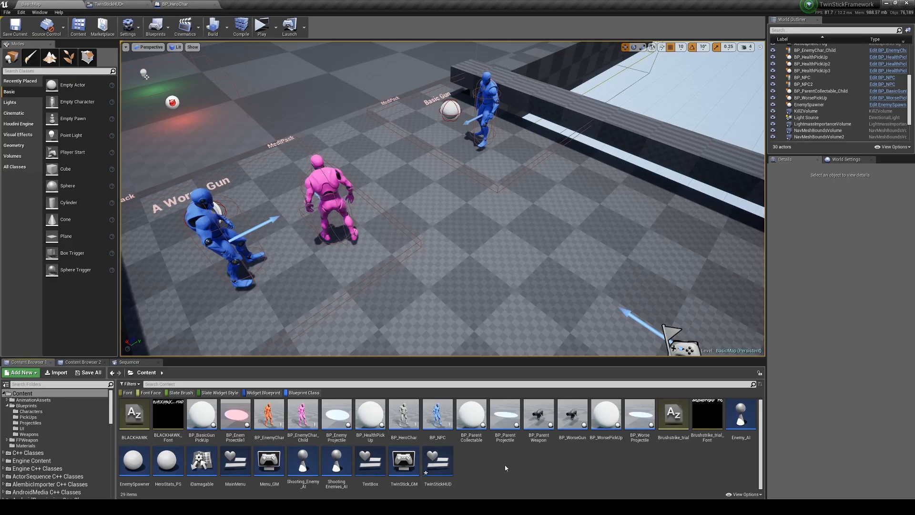
Step: Switch to Unreal Editor and import button test.png from the Desktop into the Content folder
{"action": "left_click", "coordinate": [56, 372]}
{"action": "left_click_drag", "start_coordinate": [215, 8], "coordinate": [498, 145]}
{"action": "left_click", "coordinate": [312, 178]}
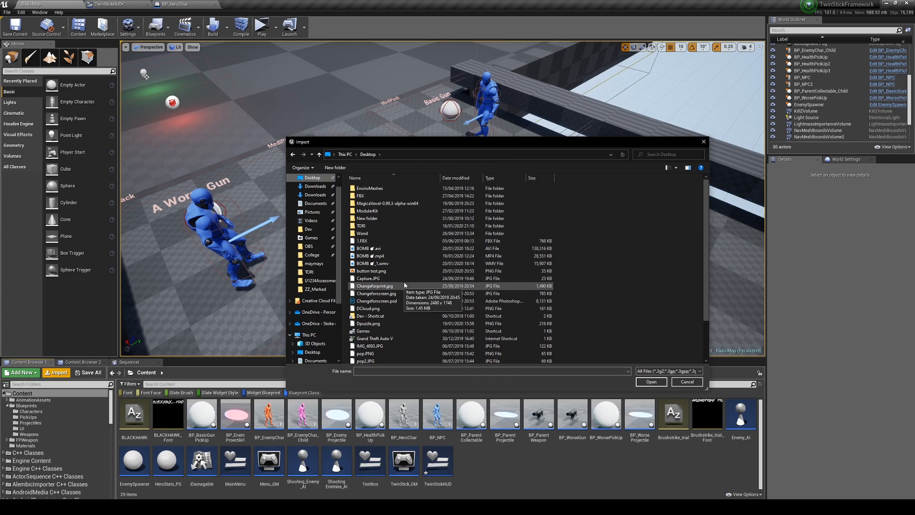
{"action": "scroll", "coordinate": [395, 307], "scroll_direction": "down", "scroll_amount": 2}
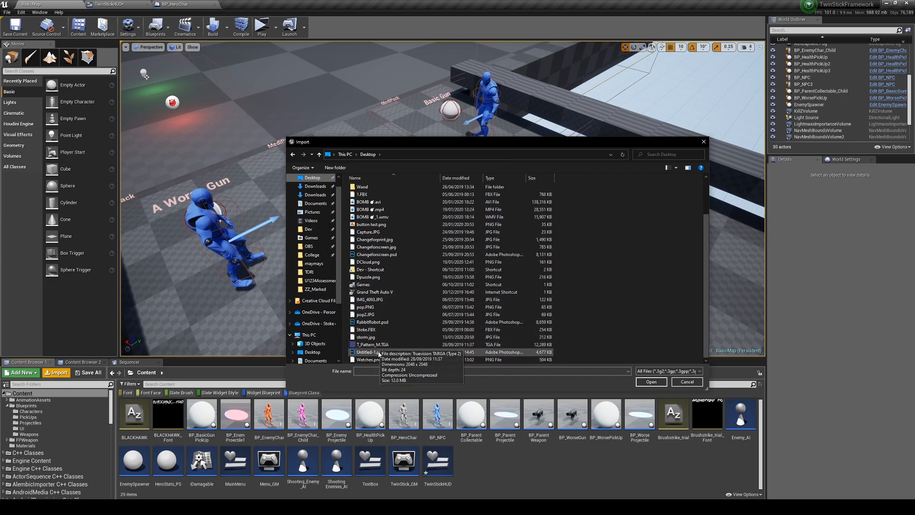
{"action": "double_click", "coordinate": [374, 224]}
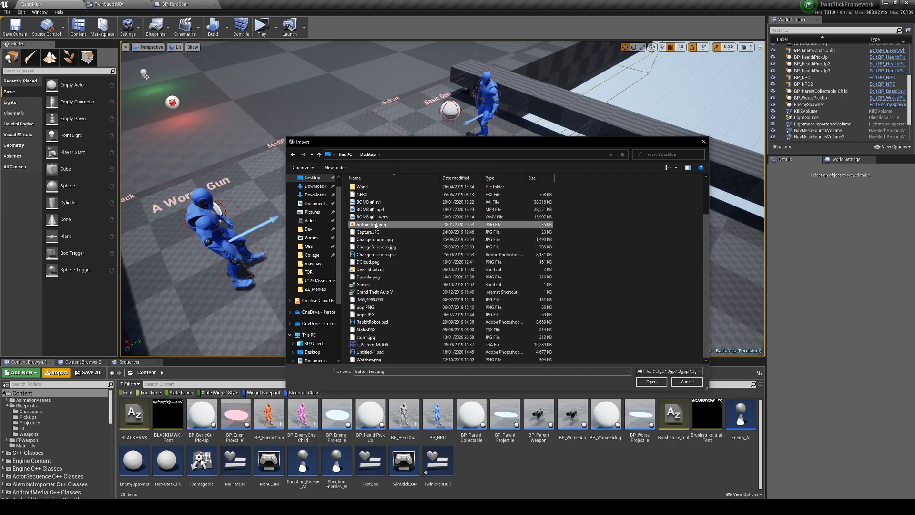
Step: Turn off the asset type filters and open the imported button_test texture
{"action": "left_click", "coordinate": [371, 341]}
{"action": "left_click", "coordinate": [448, 455]}
{"action": "left_click", "coordinate": [337, 415]}
{"action": "double_click", "coordinate": [336, 415]}
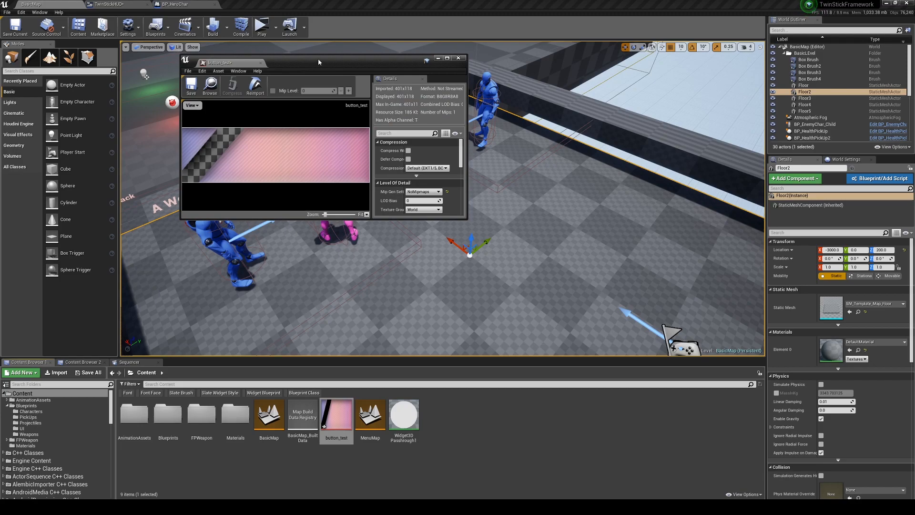
Step: Dock the button_test texture editor alongside the other open editors and return to the BasicMap level editor
{"action": "left_click_drag", "start_coordinate": [252, 62], "coordinate": [260, 6]}
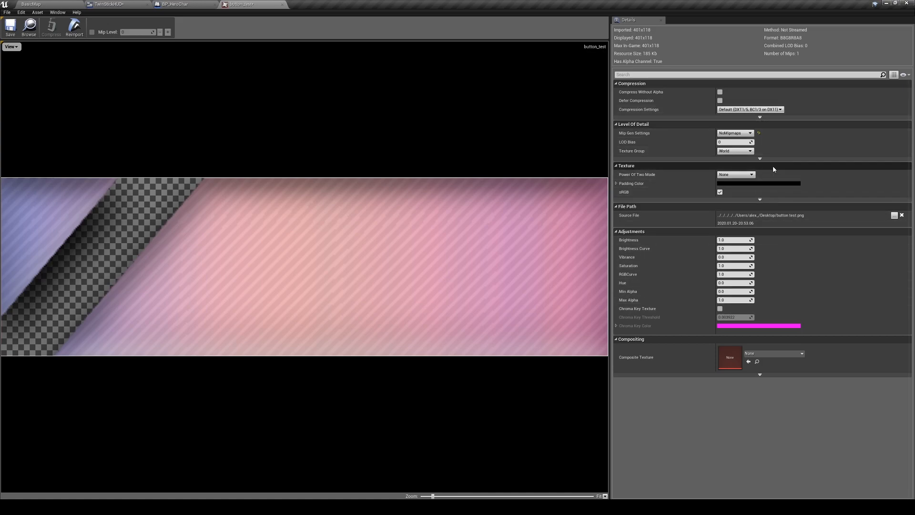
{"action": "left_click", "coordinate": [173, 5]}
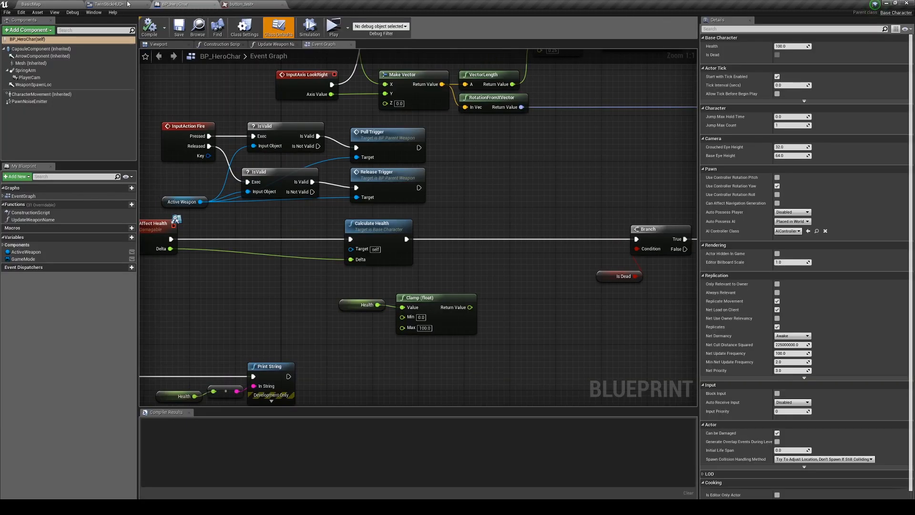
{"action": "left_click", "coordinate": [125, 4]}
{"action": "left_click", "coordinate": [47, 4]}
{"action": "left_click", "coordinate": [487, 434]}
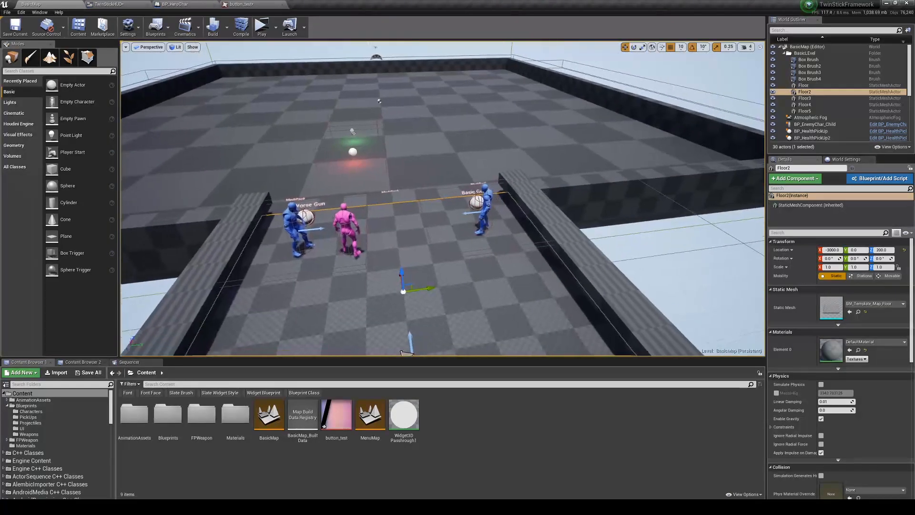
Step: Create a Widget Blueprint in the Content folder, keep its default name and open it for editing
{"action": "right_click", "coordinate": [513, 250]}
{"action": "left_click", "coordinate": [445, 413]}
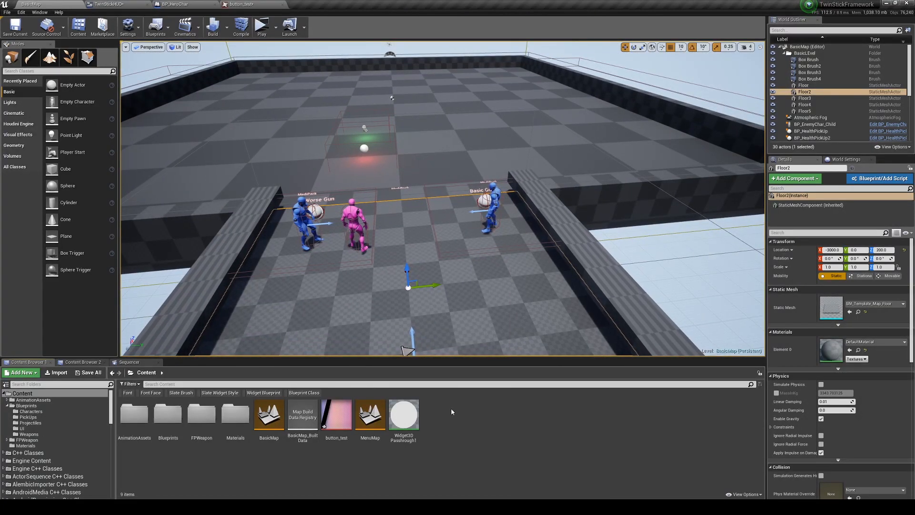
{"action": "right_click", "coordinate": [451, 408]}
{"action": "mouse_move", "coordinate": [491, 405]}
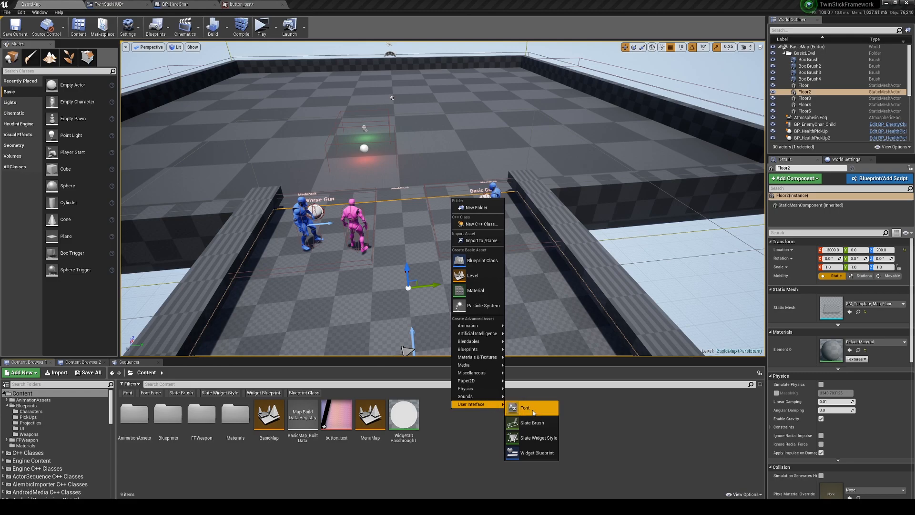
{"action": "left_click", "coordinate": [534, 452]}
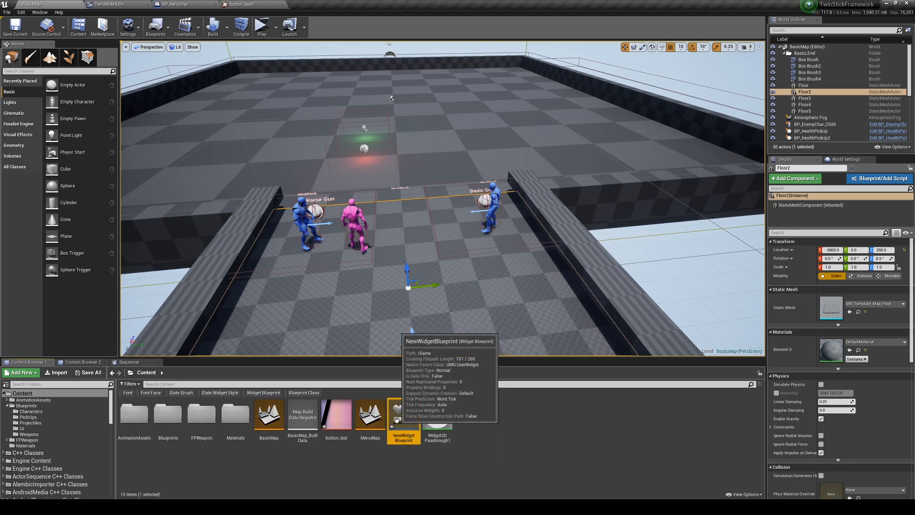
{"action": "double_click", "coordinate": [405, 414]}
Step: Add a Button to the canvas at about X 964, Y 436 and set its Normal style image to button_test
{"action": "left_click_drag", "start_coordinate": [22, 76], "coordinate": [452, 189]}
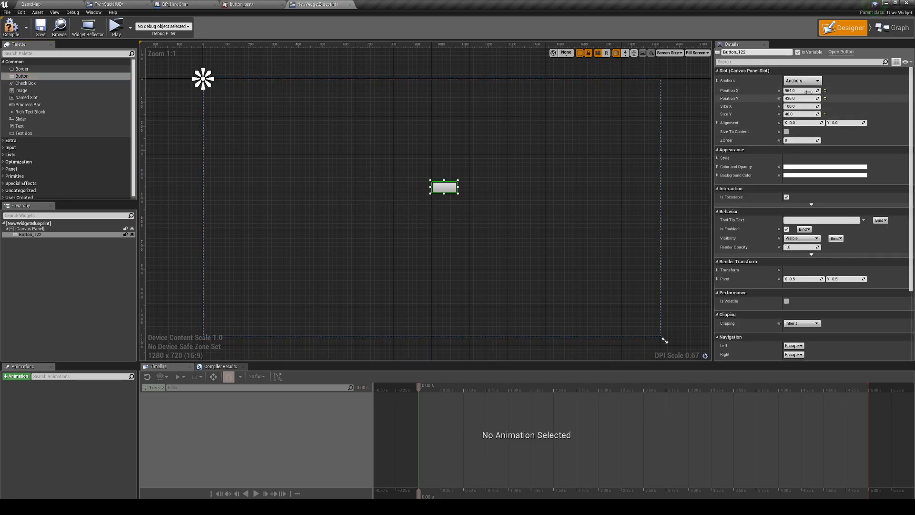
{"action": "left_click", "coordinate": [718, 158]}
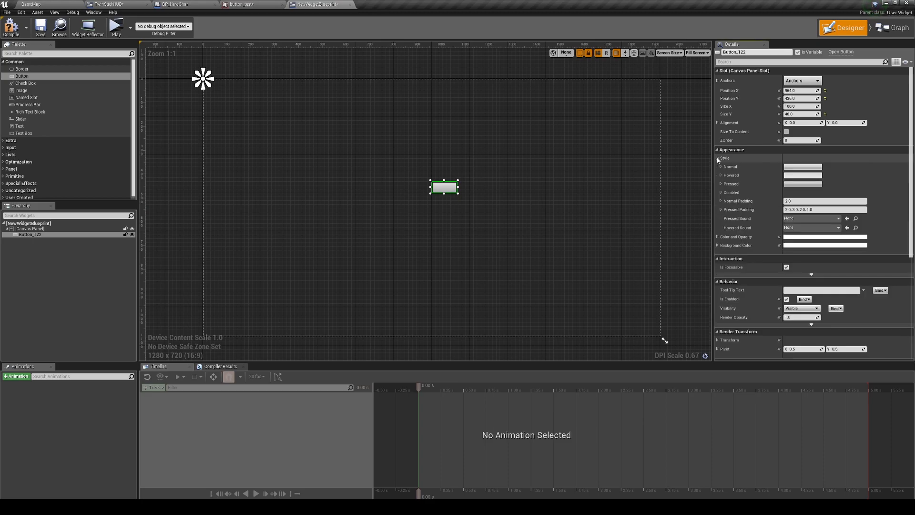
{"action": "scroll", "coordinate": [483, 204], "scroll_direction": "up", "scroll_amount": 6}
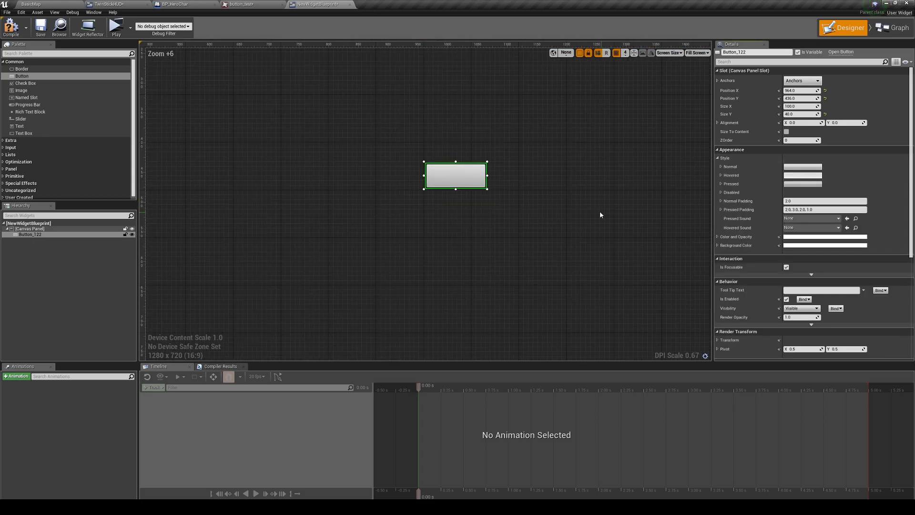
{"action": "left_click_drag", "start_coordinate": [600, 210], "coordinate": [548, 209]}
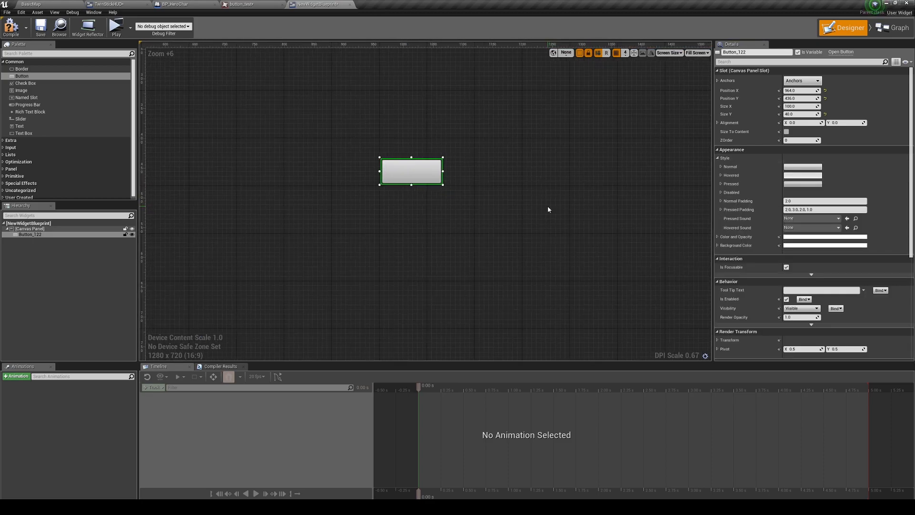
{"action": "left_click", "coordinate": [721, 167]}
{"action": "left_click", "coordinate": [838, 182]}
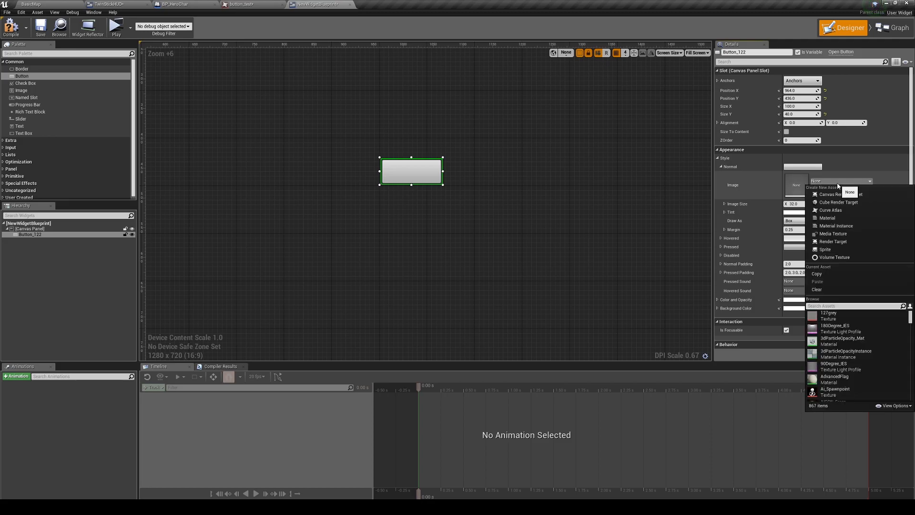
{"action": "left_click", "coordinate": [839, 184]}
{"action": "left_click", "coordinate": [838, 185]}
{"action": "type", "text": "butt"}
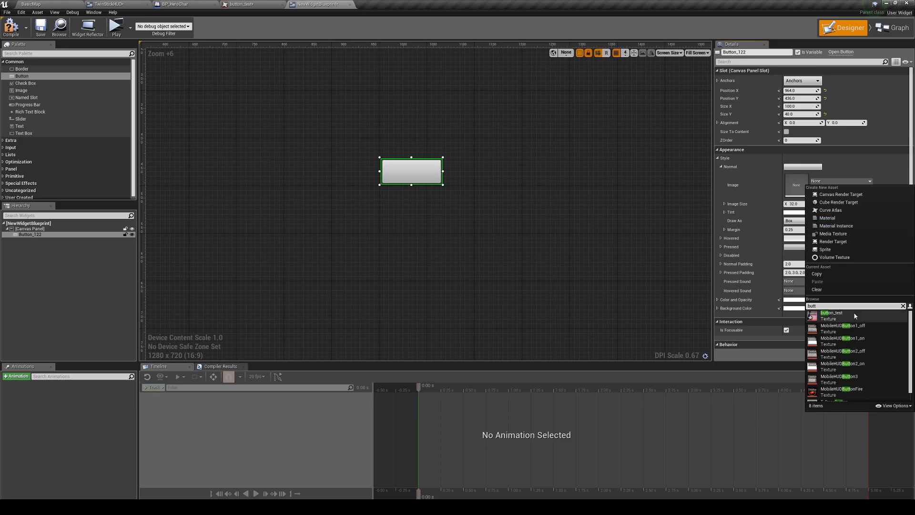
{"action": "left_click", "coordinate": [854, 314]}
Step: Enlarge the button on the canvas to about 347 by 133
{"action": "scroll", "coordinate": [390, 179], "scroll_direction": "up", "scroll_amount": 5}
{"action": "scroll", "coordinate": [389, 177], "scroll_direction": "up", "scroll_amount": 1}
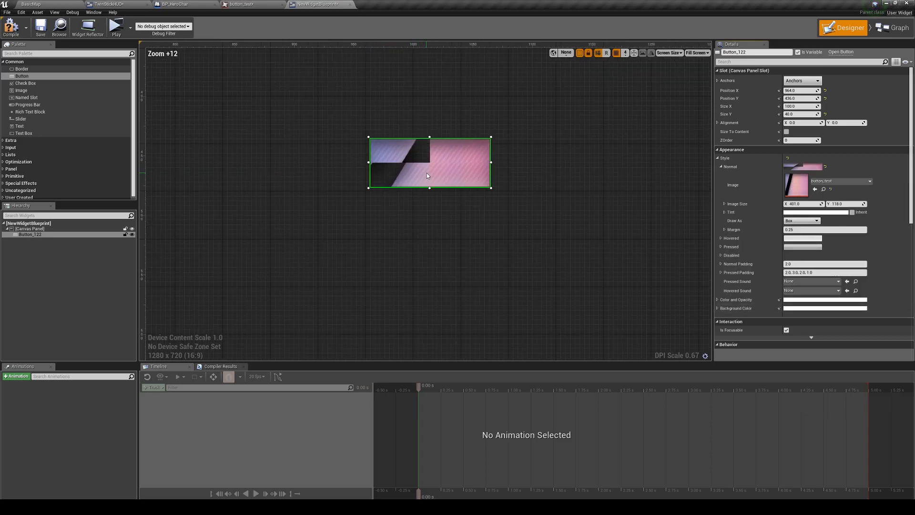
{"action": "scroll", "coordinate": [544, 198], "scroll_direction": "up", "scroll_amount": 3}
{"action": "scroll", "coordinate": [557, 204], "scroll_direction": "down", "scroll_amount": 2}
{"action": "left_click_drag", "start_coordinate": [551, 230], "coordinate": [724, 289]}
{"action": "left_click_drag", "start_coordinate": [628, 293], "coordinate": [529, 254]}
{"action": "scroll", "coordinate": [529, 254], "scroll_direction": "down", "scroll_amount": 2}
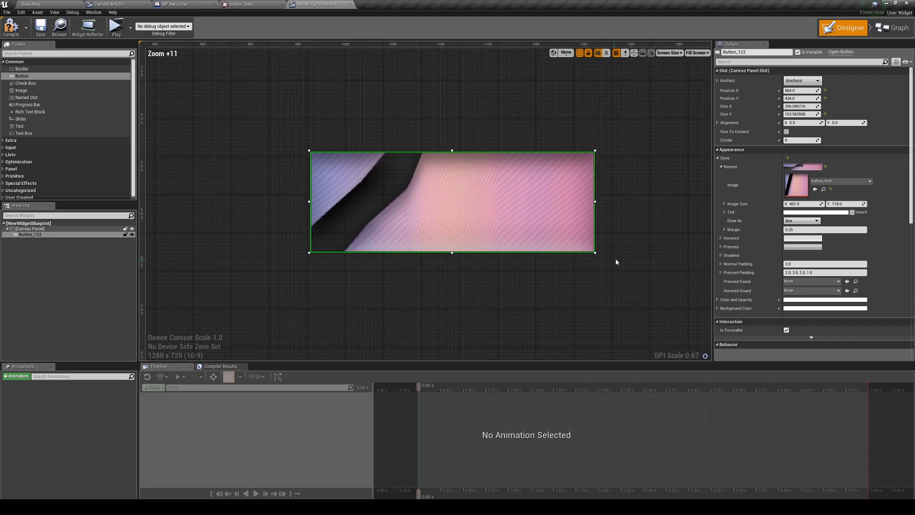
{"action": "left_click_drag", "start_coordinate": [596, 253], "coordinate": [644, 281]}
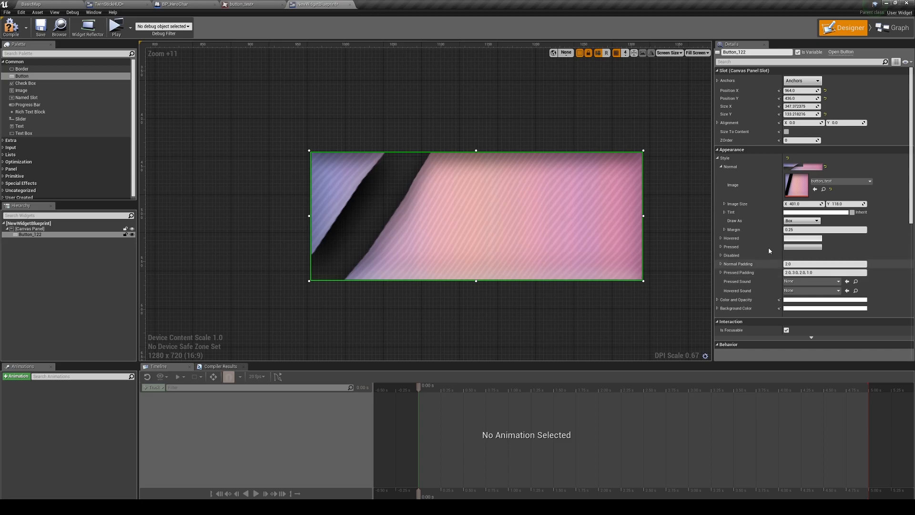
Step: Set the Normal style to draw as Image and resize the button to about 366 by 122
{"action": "left_click", "coordinate": [800, 221]}
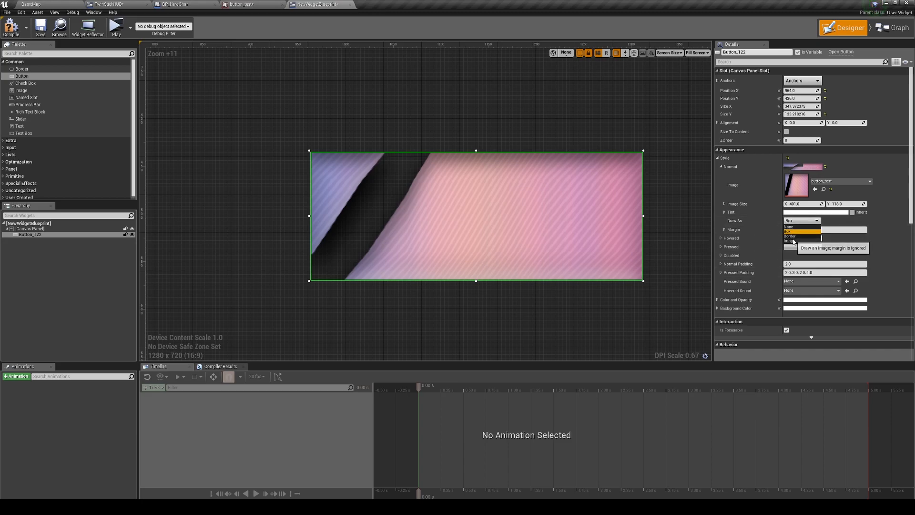
{"action": "left_click", "coordinate": [790, 242]}
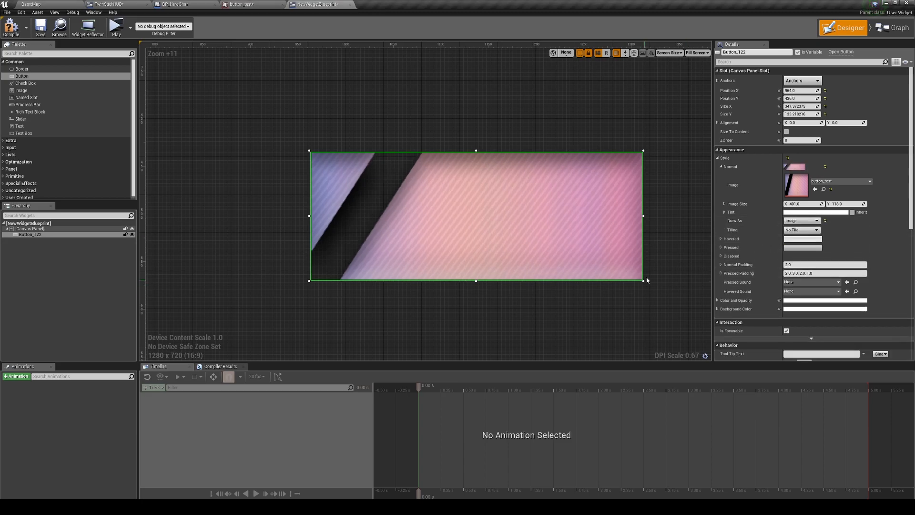
{"action": "left_click_drag", "start_coordinate": [643, 280], "coordinate": [557, 224]}
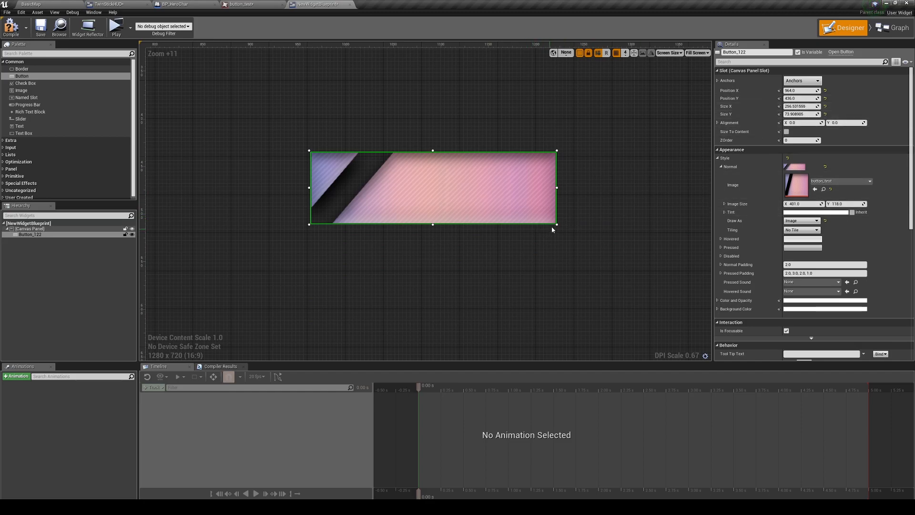
{"action": "left_click_drag", "start_coordinate": [557, 226], "coordinate": [661, 270]}
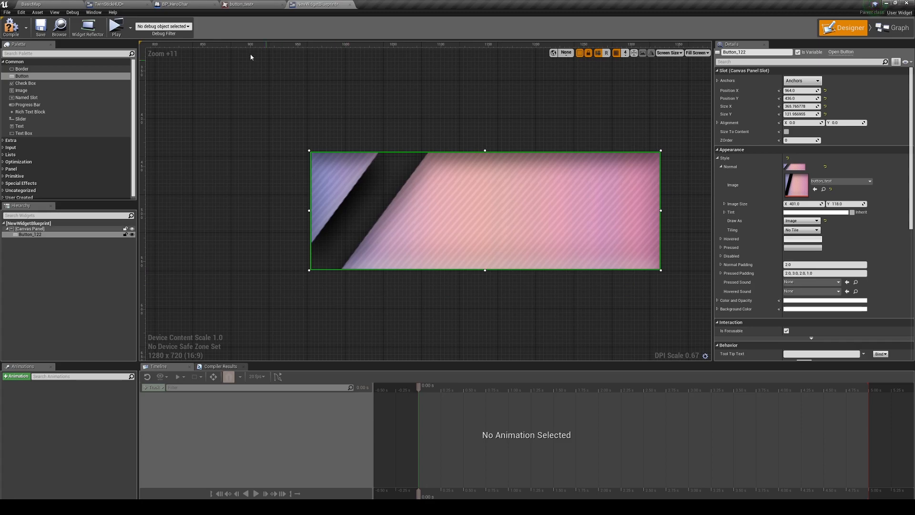
Step: Check the button_test texture's dimensions and set the button's size to 401 by 118 to match
{"action": "left_click", "coordinate": [256, 4]}
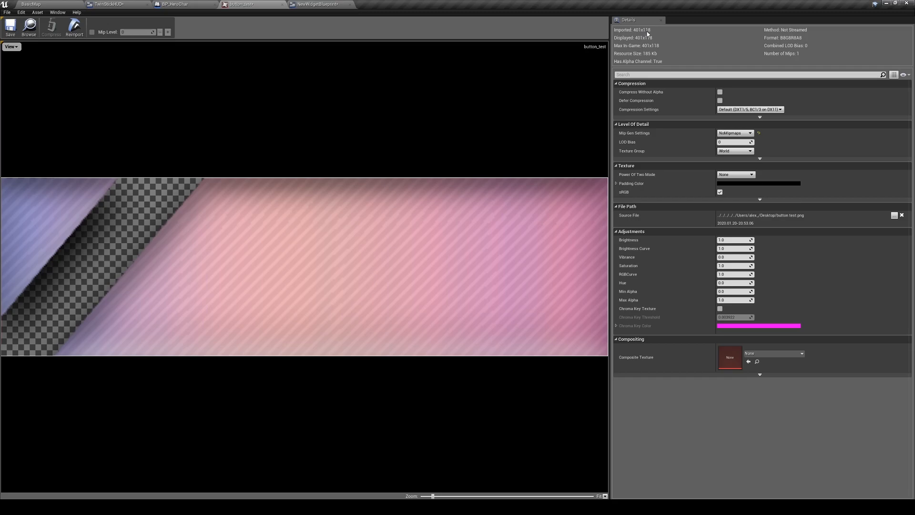
{"action": "left_click", "coordinate": [318, 5]}
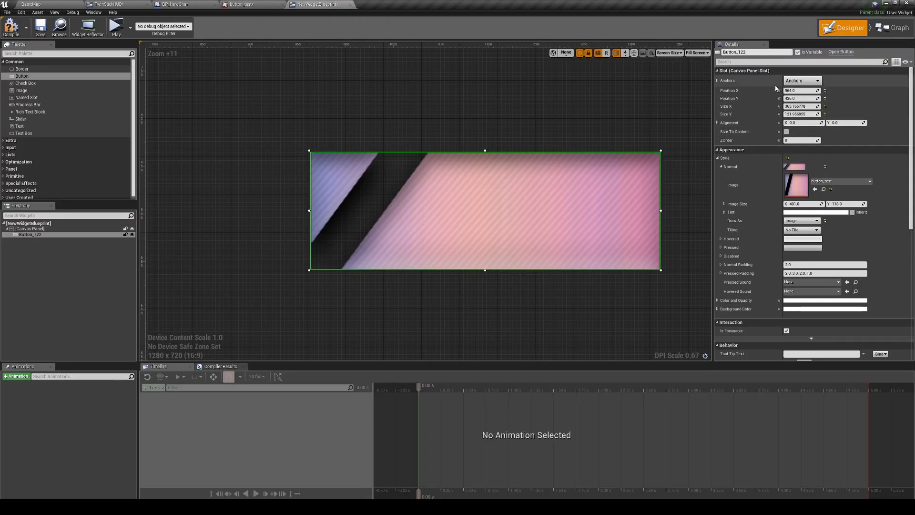
{"action": "left_click", "coordinate": [803, 106]}
{"action": "type", "text": "411"}
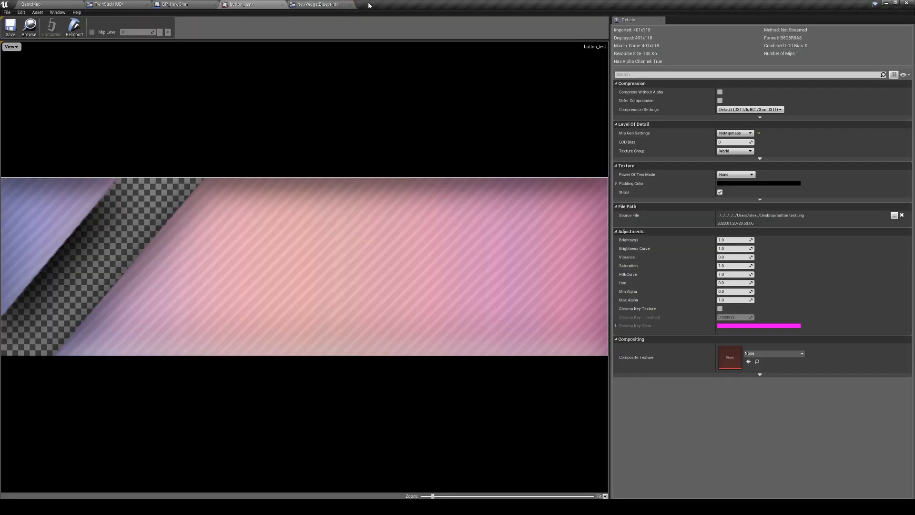
{"action": "left_click", "coordinate": [325, 4]}
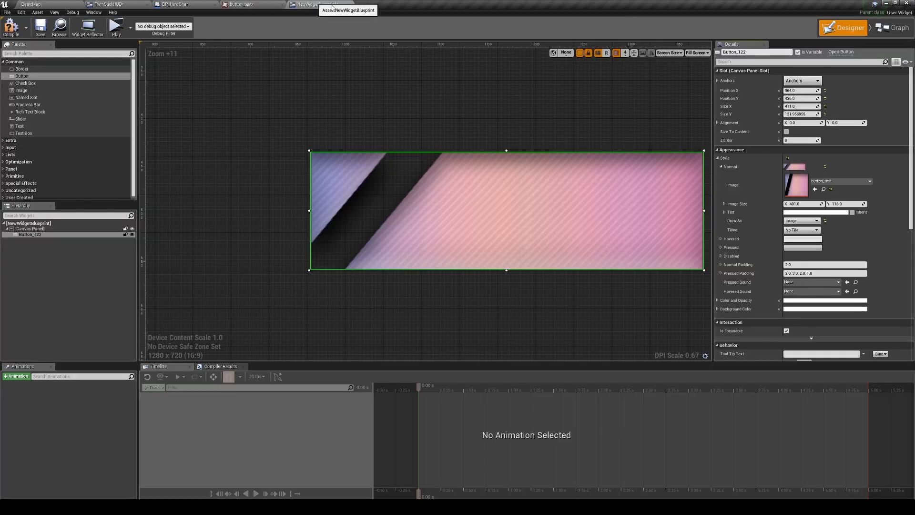
{"action": "left_click", "coordinate": [799, 106]}
{"action": "type", "text": "401"}
{"action": "left_click", "coordinate": [798, 114]}
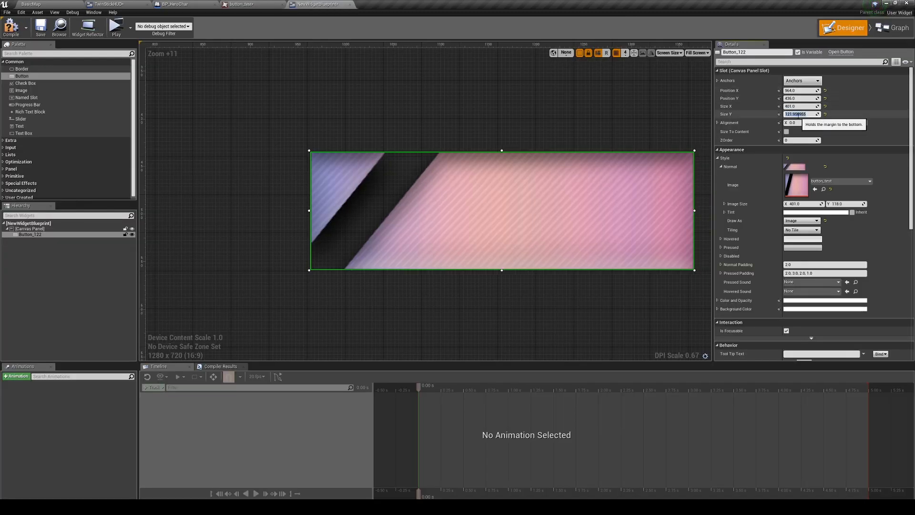
{"action": "type", "text": "8"}
{"action": "key", "text": "Return"}
Step: Move the button to about X 24, Y 24 near the canvas's upper-left corner and compile the widget
{"action": "left_click_drag", "start_coordinate": [535, 216], "coordinate": [324, 191]}
{"action": "scroll", "coordinate": [382, 219], "scroll_direction": "down", "scroll_amount": 16}
{"action": "scroll", "coordinate": [312, 187], "scroll_direction": "up", "scroll_amount": 13}
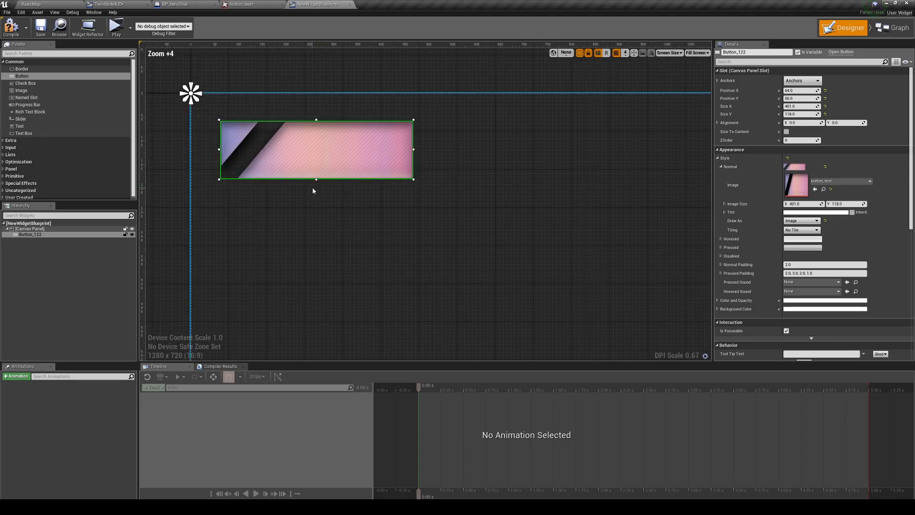
{"action": "left_click", "coordinate": [251, 214]}
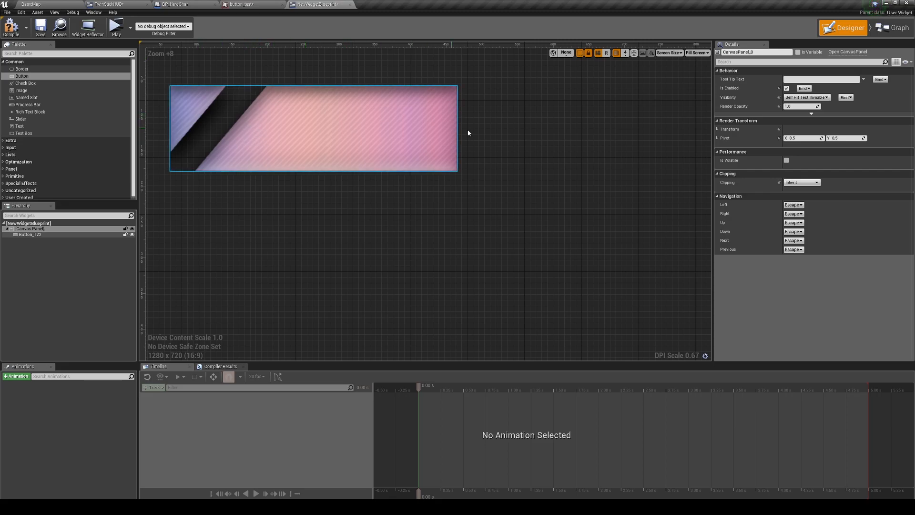
{"action": "scroll", "coordinate": [493, 174], "scroll_direction": "down", "scroll_amount": 5}
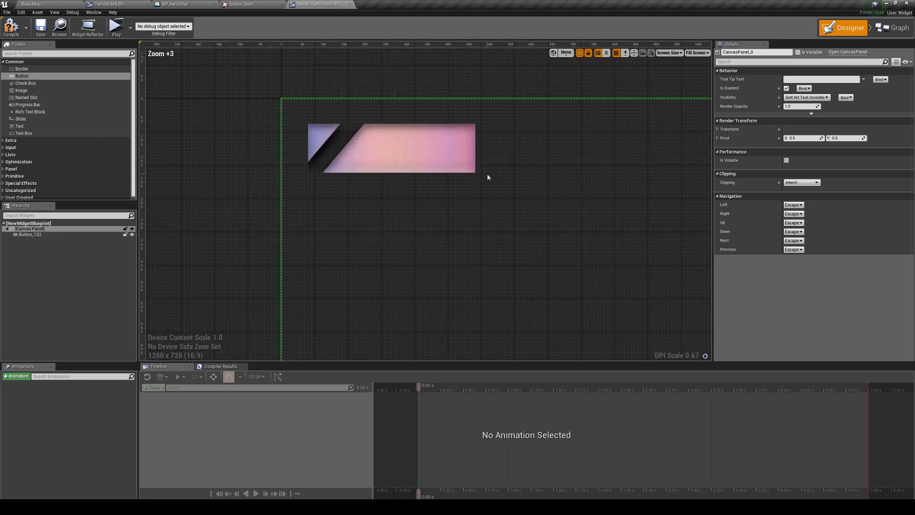
{"action": "left_click_drag", "start_coordinate": [359, 127], "coordinate": [378, 139]}
{"action": "scroll", "coordinate": [361, 140], "scroll_direction": "up", "scroll_amount": 6}
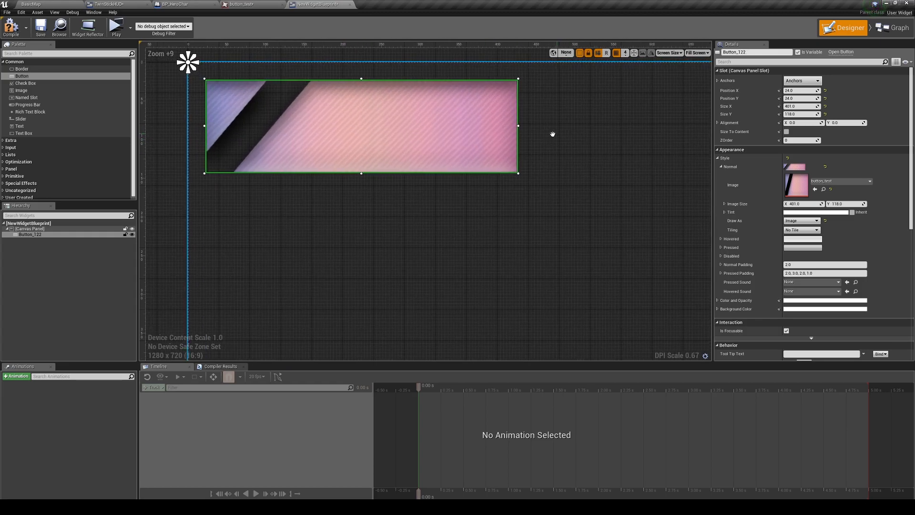
{"action": "left_click", "coordinate": [570, 138]}
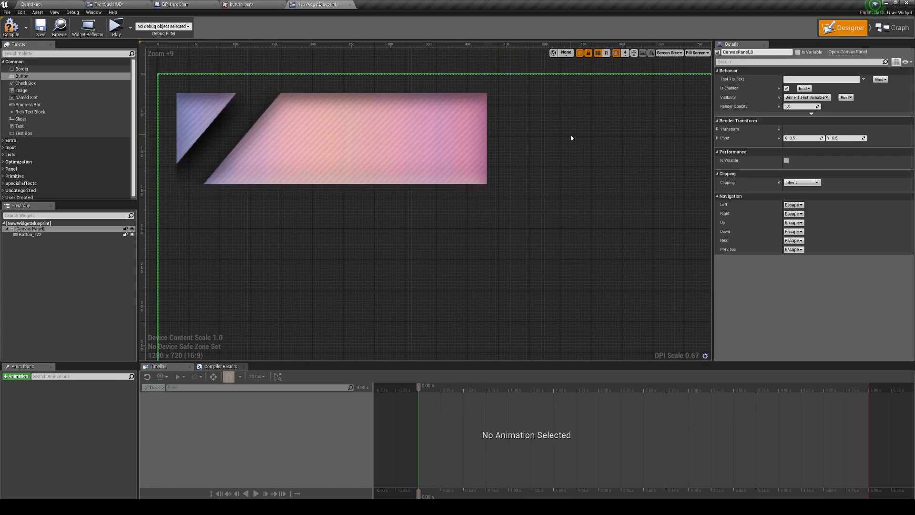
{"action": "left_click", "coordinate": [370, 135]}
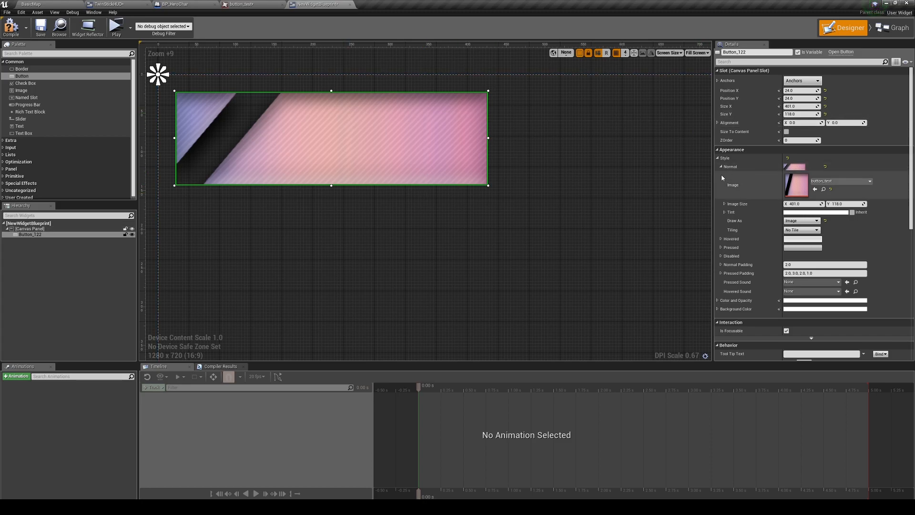
{"action": "left_click", "coordinate": [12, 29]}
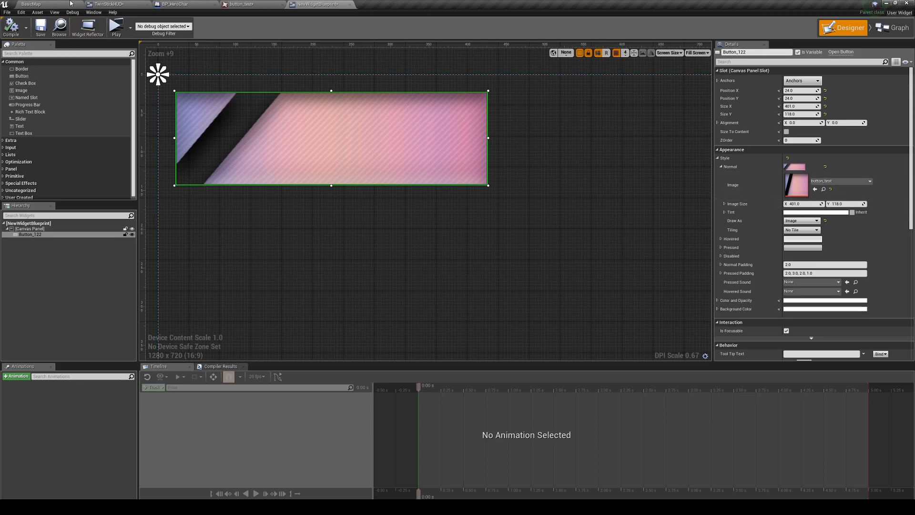
Step: Return to the BasicMap level and open its Level Blueprint
{"action": "left_click", "coordinate": [29, 5]}
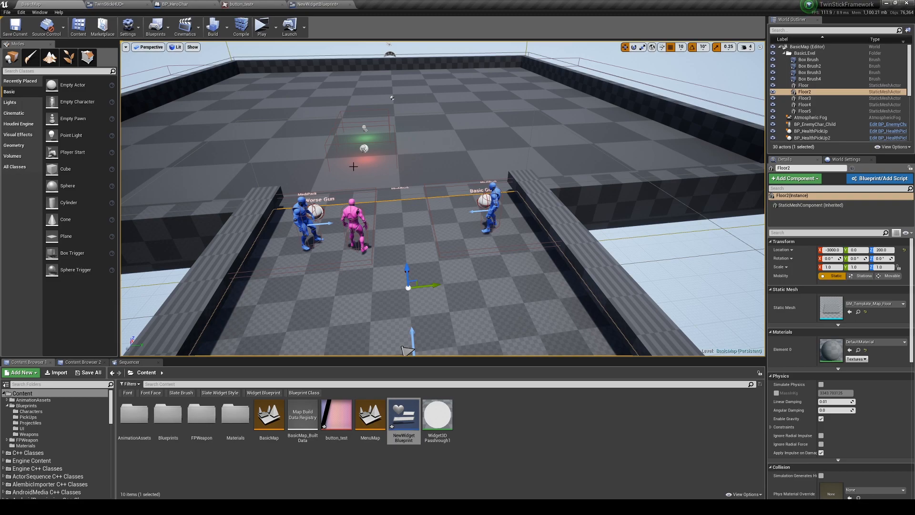
{"action": "left_click", "coordinate": [156, 27]}
{"action": "left_click", "coordinate": [173, 89]}
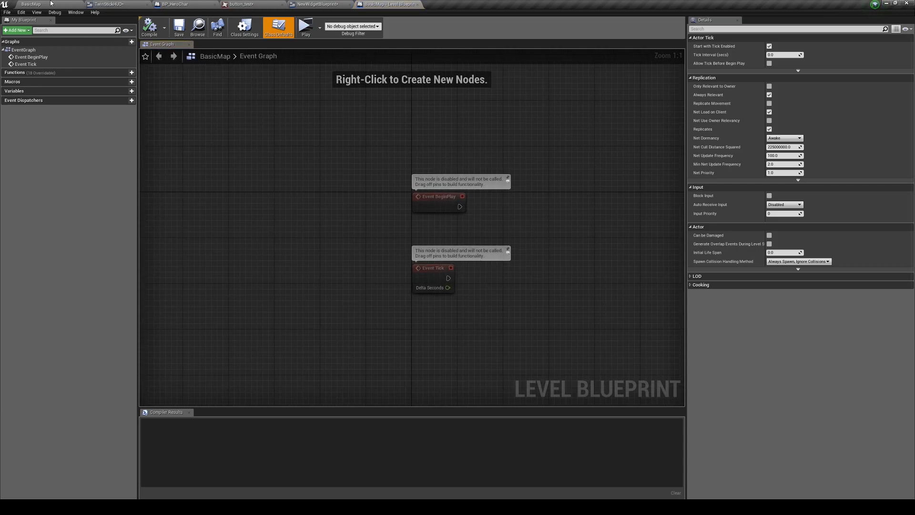
Step: Add a Create Widget node after Event BeginPlay with its class set to New Widget Blueprint
{"action": "right_click", "coordinate": [420, 211]}
{"action": "left_click_drag", "start_coordinate": [426, 204], "coordinate": [526, 215]}
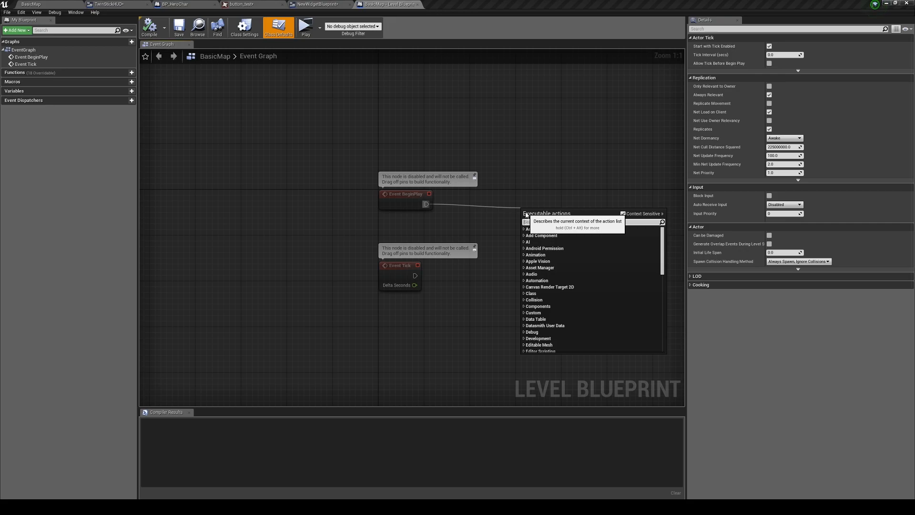
{"action": "type", "text": "create wid"}
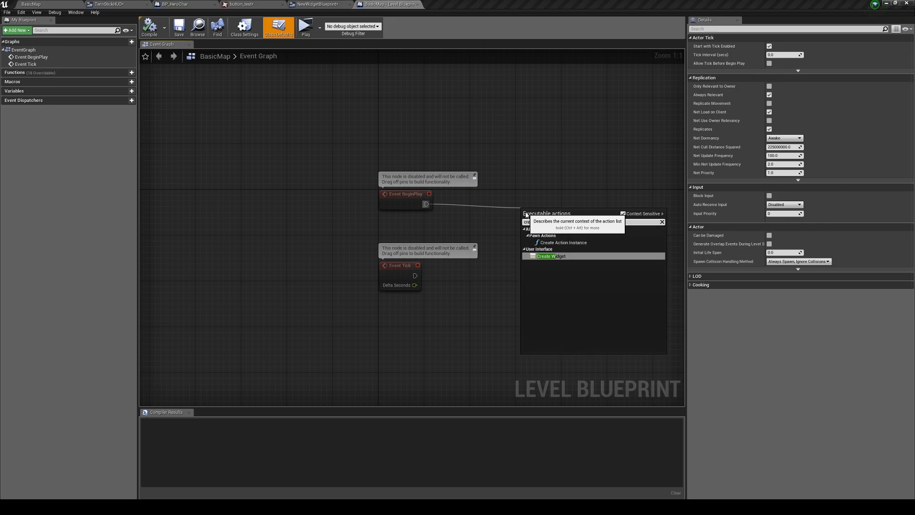
{"action": "left_click", "coordinate": [574, 236]}
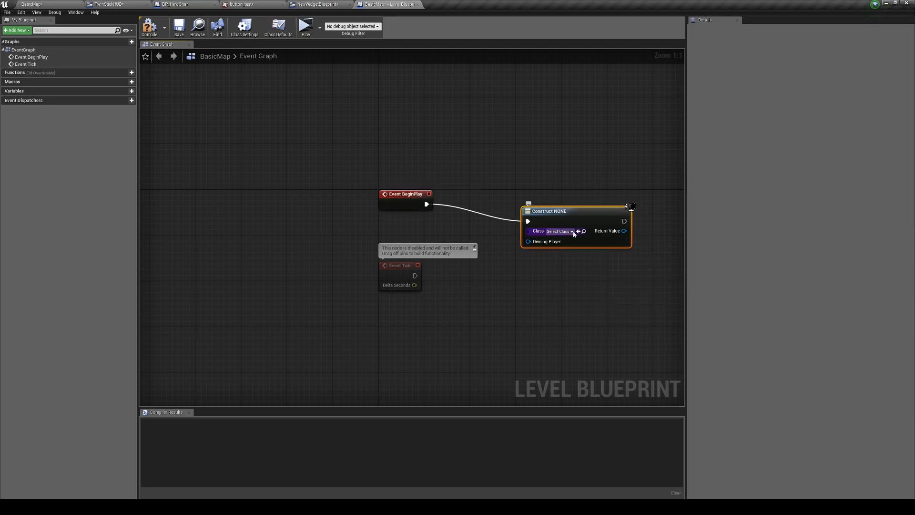
{"action": "left_click", "coordinate": [572, 231]}
{"action": "left_click", "coordinate": [575, 265]}
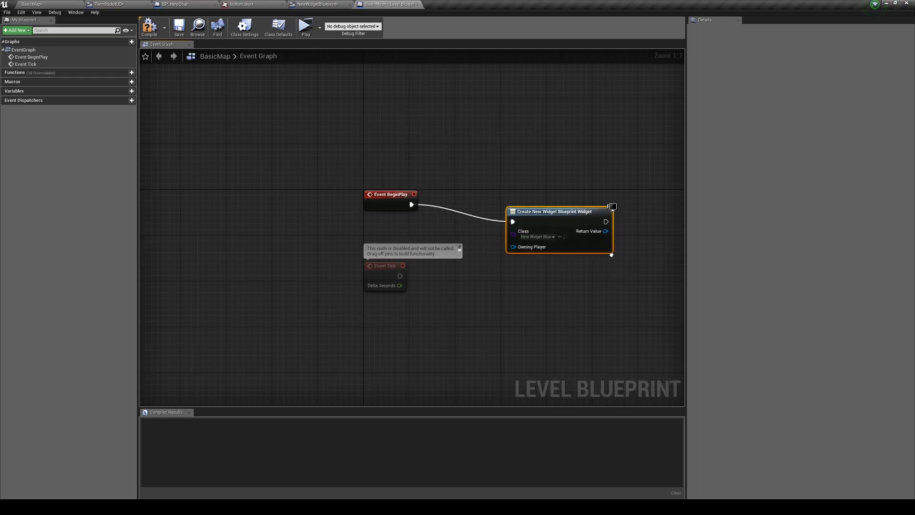
Step: Add an Add to Player Screen node fed by the created widget's Return Value
{"action": "left_click_drag", "start_coordinate": [520, 229], "coordinate": [552, 232]}
{"action": "type", "text": "add"}
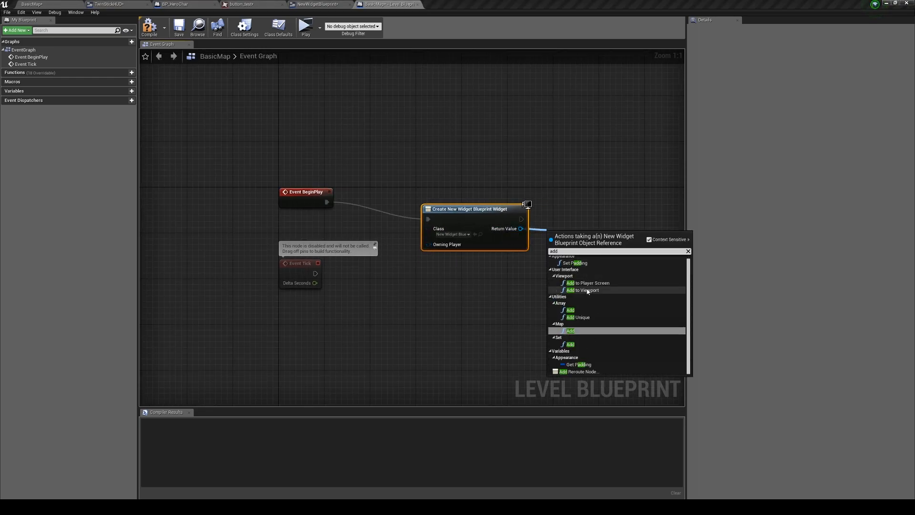
{"action": "left_click", "coordinate": [588, 283]}
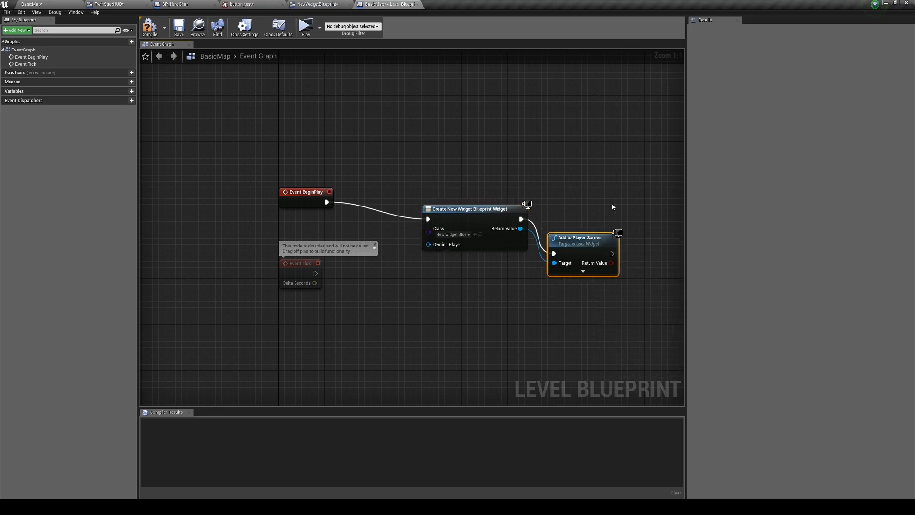
Step: Line up the Add to Player Screen node and follow it with a Set Input Mode UI Only node
{"action": "left_click_drag", "start_coordinate": [486, 260], "coordinate": [588, 222]}
{"action": "right_click", "coordinate": [515, 224]}
{"action": "key", "text": "Escape"}
{"action": "type", "text": "set"}
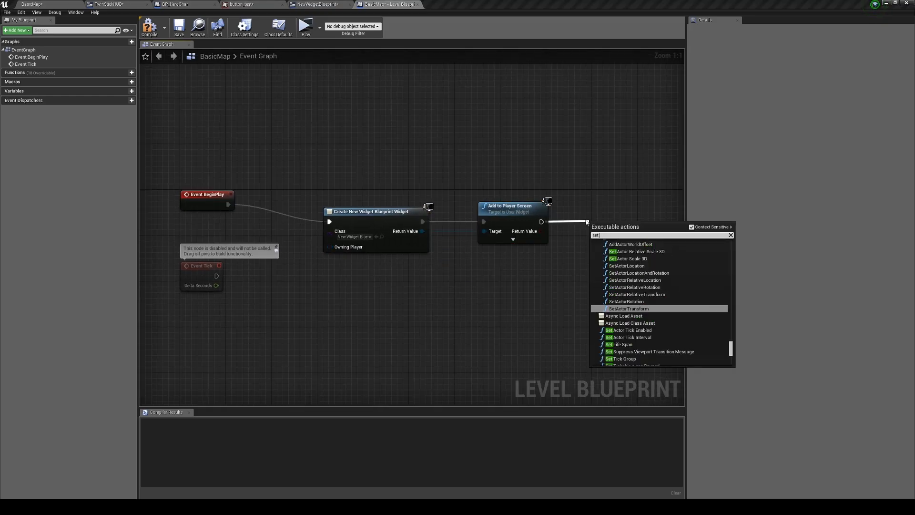
{"action": "type", "text": " ui"}
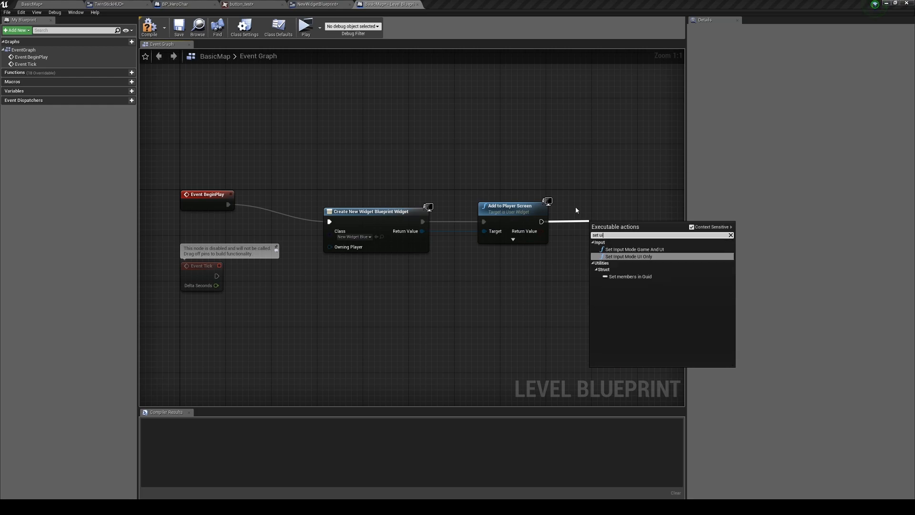
{"action": "left_click", "coordinate": [650, 258]}
{"action": "left_click_drag", "start_coordinate": [647, 201], "coordinate": [519, 229]}
Step: Add a Set Show Mouse Cursor node with the cursor enabled and connect it after Set Input Mode UI Only
{"action": "right_click", "coordinate": [538, 234]}
{"action": "type", "text": "se"}
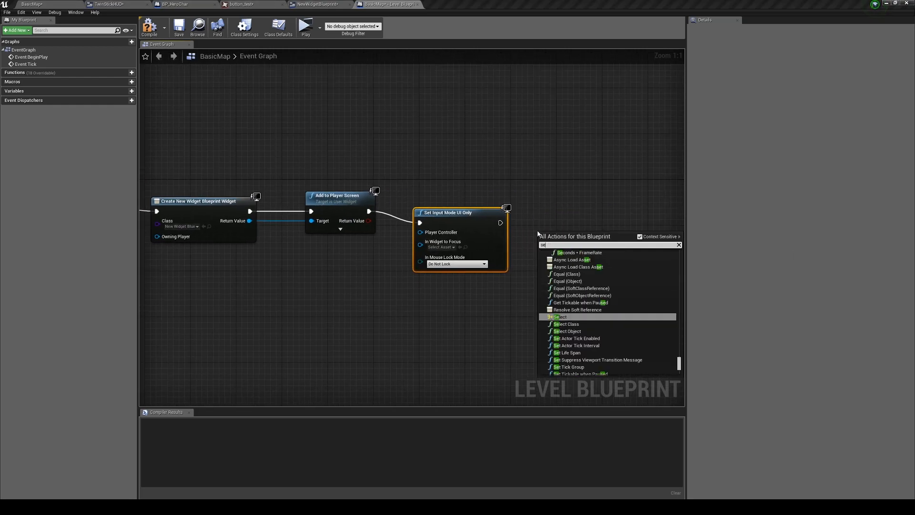
{"action": "type", "text": "t show mo"}
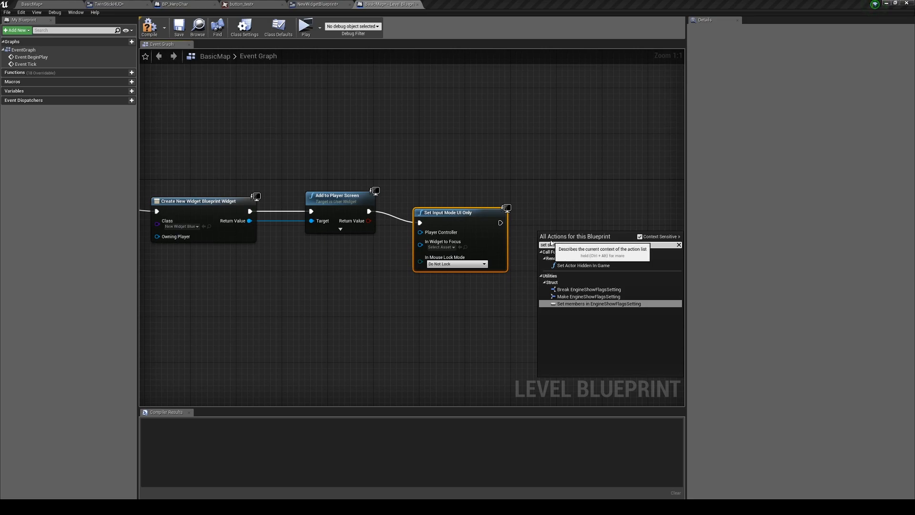
{"action": "type", "text": "use"}
{"action": "left_click", "coordinate": [640, 236]}
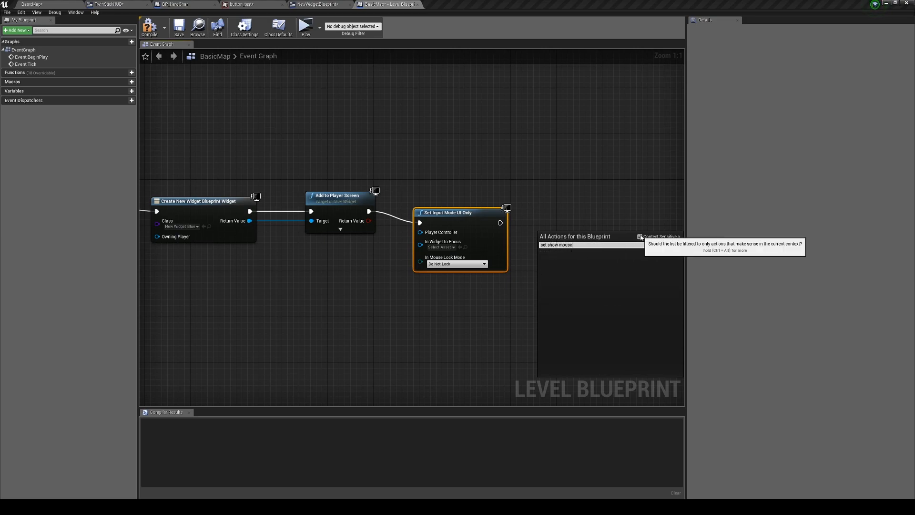
{"action": "left_click", "coordinate": [566, 266]}
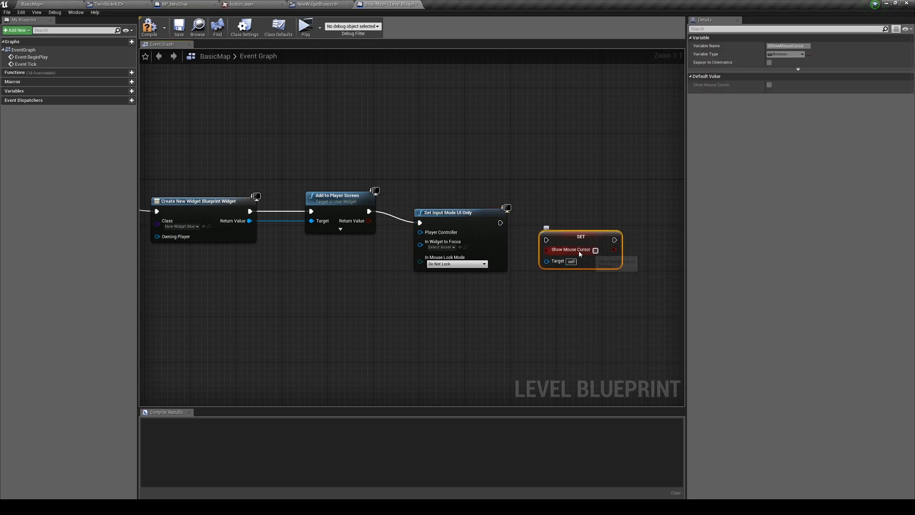
{"action": "left_click", "coordinate": [595, 250]}
{"action": "left_click_drag", "start_coordinate": [546, 240], "coordinate": [501, 222]}
Step: Connect the widget to In Widget to Focus and a new Get Player Controller node to Player Controller on Set Input Mode UI Only, tidying the nodes
{"action": "right_click", "coordinate": [482, 284]}
{"action": "left_click_drag", "start_coordinate": [269, 224], "coordinate": [453, 217]}
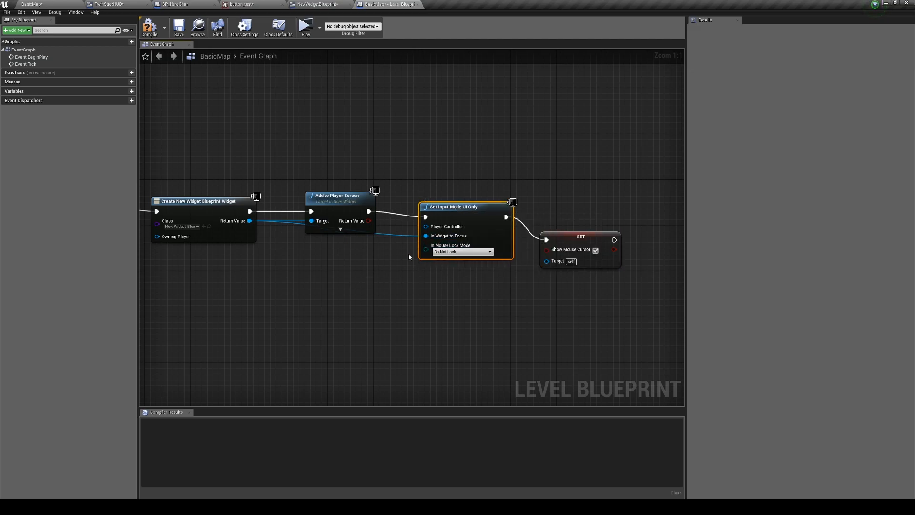
{"action": "right_click", "coordinate": [337, 273]}
{"action": "type", "text": "player cont"}
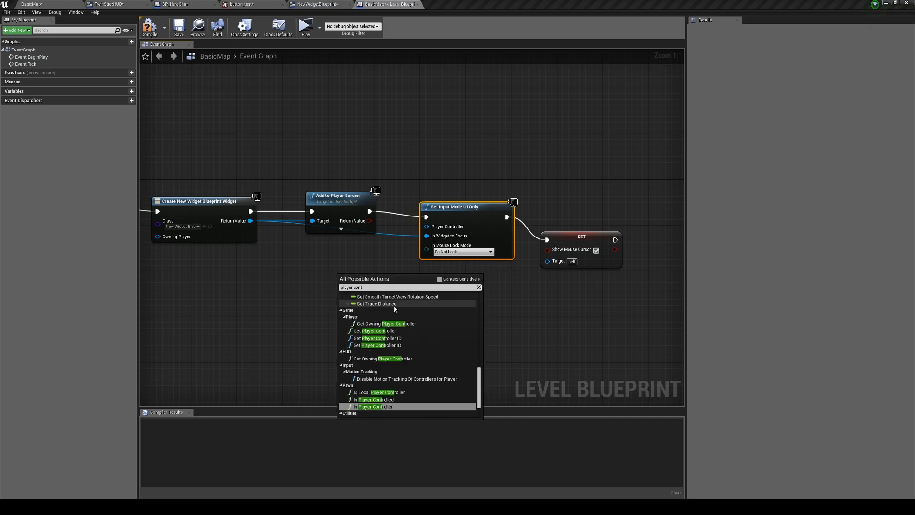
{"action": "type", "text": "er"}
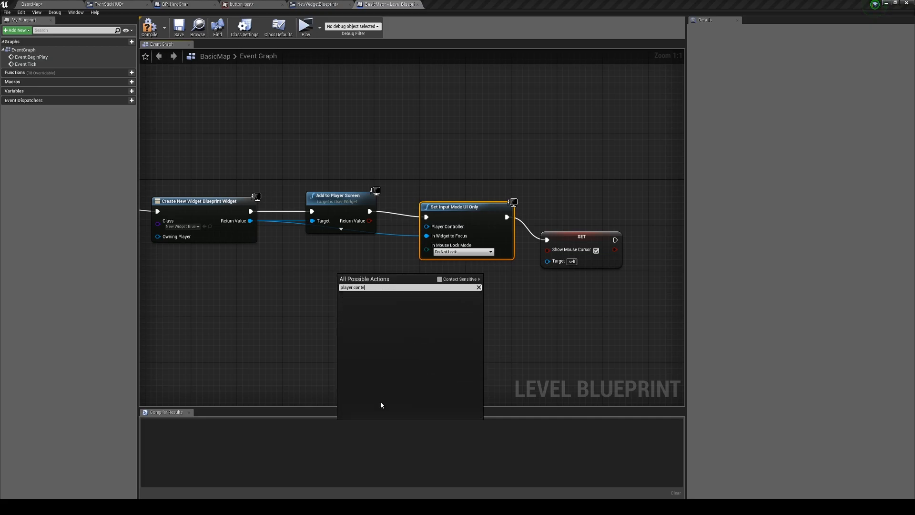
{"action": "key", "text": "BackSpace"}
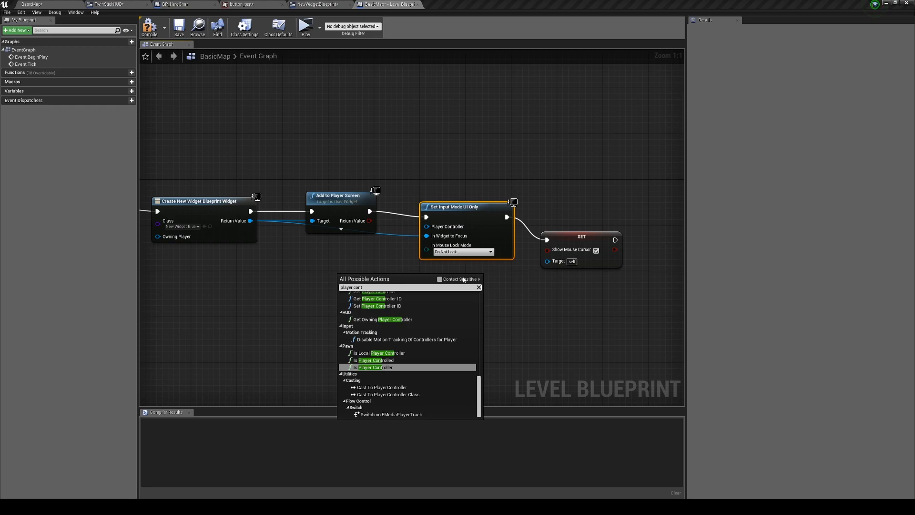
{"action": "left_click", "coordinate": [440, 278]}
{"action": "left_click", "coordinate": [367, 301]}
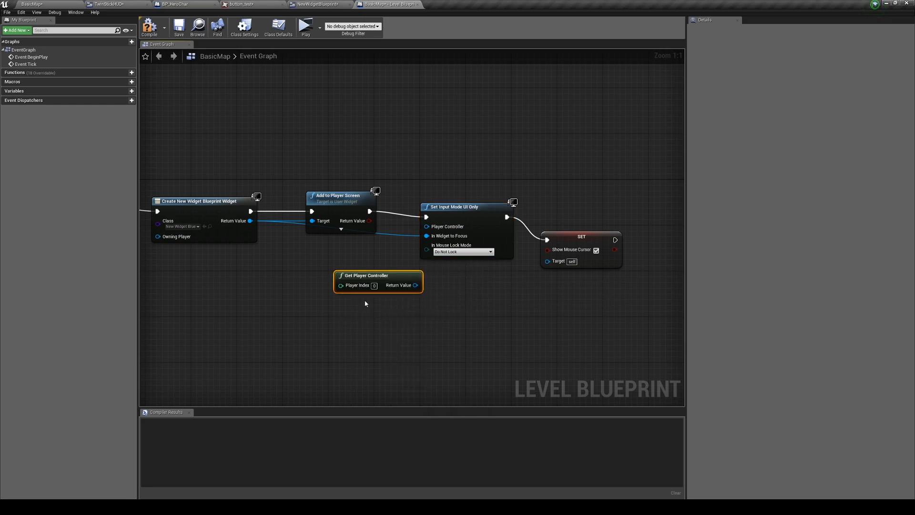
{"action": "left_click_drag", "start_coordinate": [415, 285], "coordinate": [429, 229]}
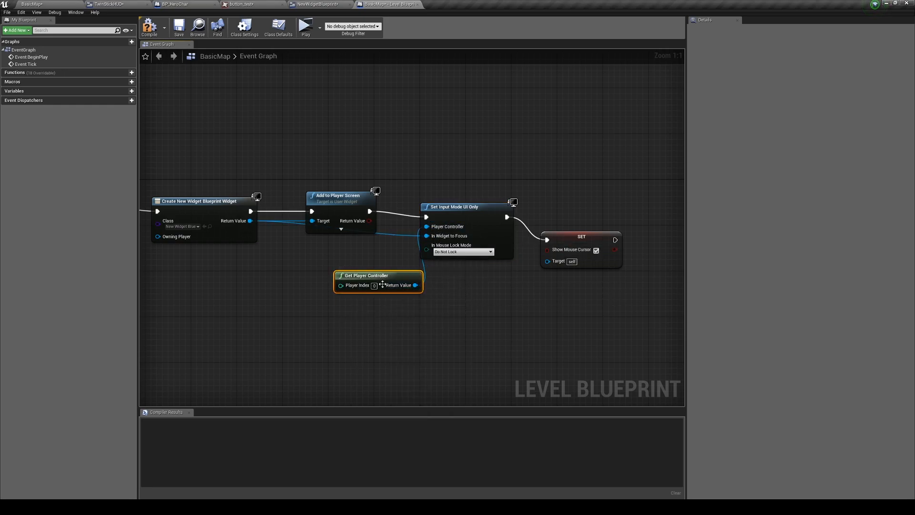
{"action": "left_click_drag", "start_coordinate": [341, 274], "coordinate": [261, 274]}
{"action": "left_click_drag", "start_coordinate": [571, 241], "coordinate": [570, 229]}
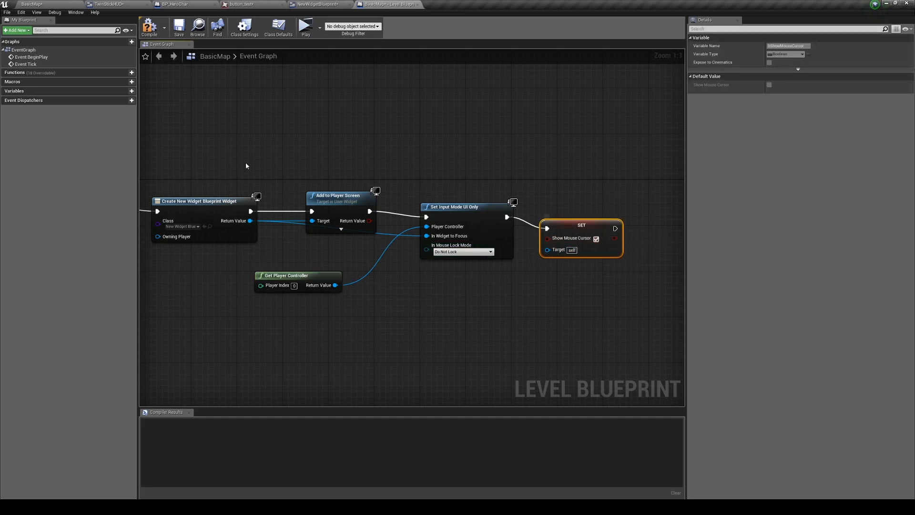
Step: Connect Get Player Controller to the Target of the Show Mouse Cursor node and compile the Level Blueprint
{"action": "left_click", "coordinate": [149, 26]}
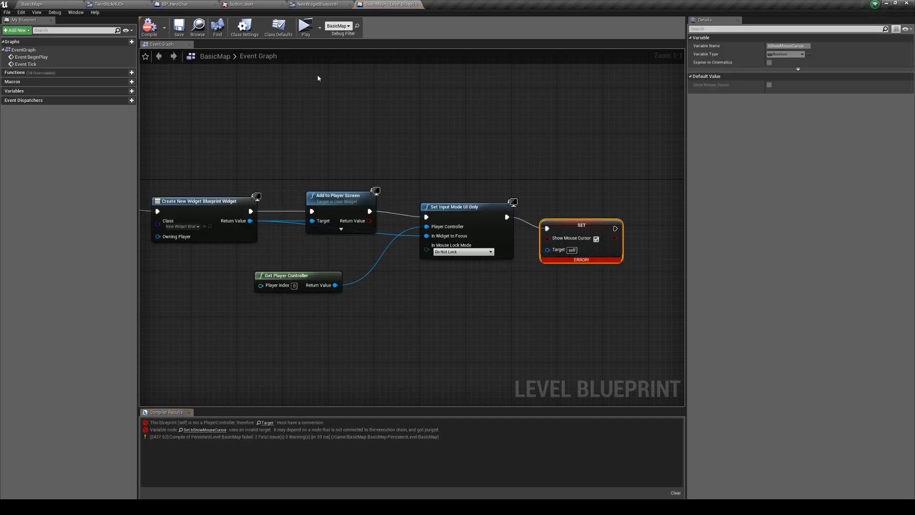
{"action": "left_click_drag", "start_coordinate": [336, 285], "coordinate": [548, 249]}
{"action": "left_click", "coordinate": [153, 31]}
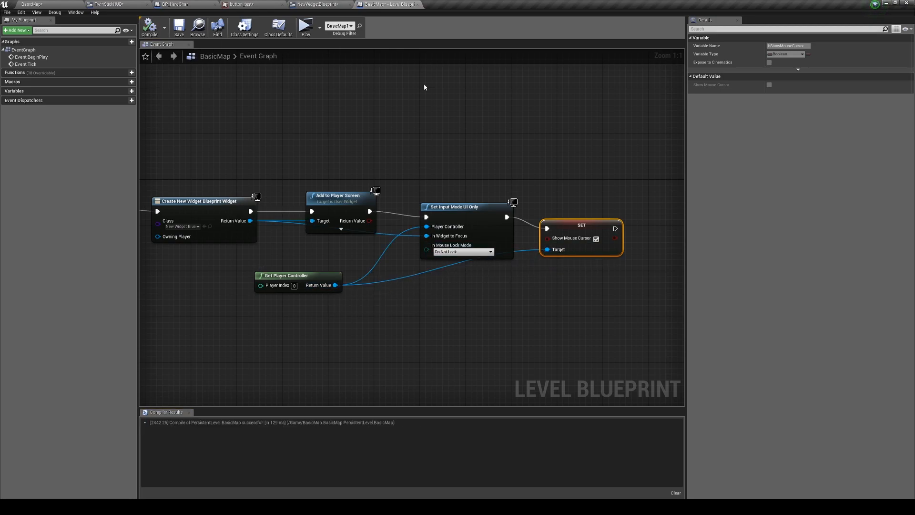
Step: Play the level to check the button's position on screen and close the preview
{"action": "right_click", "coordinate": [535, 184]}
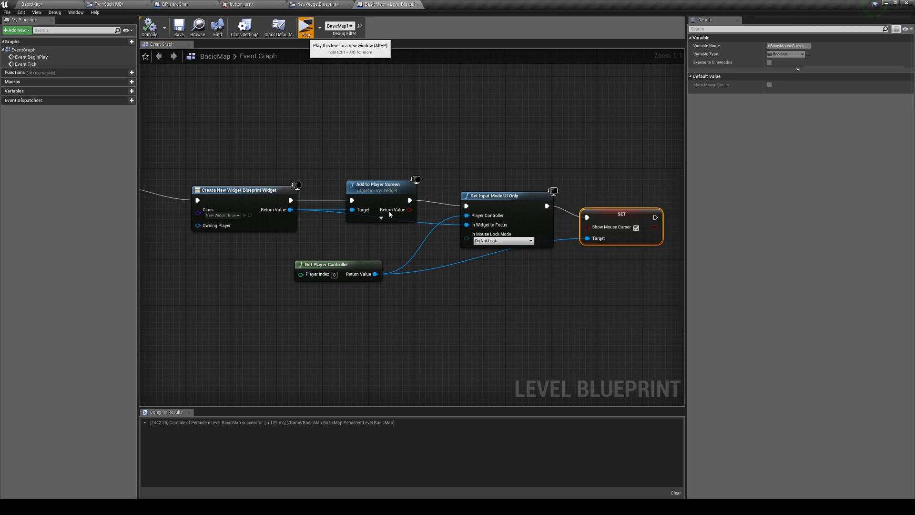
{"action": "left_click", "coordinate": [306, 26]}
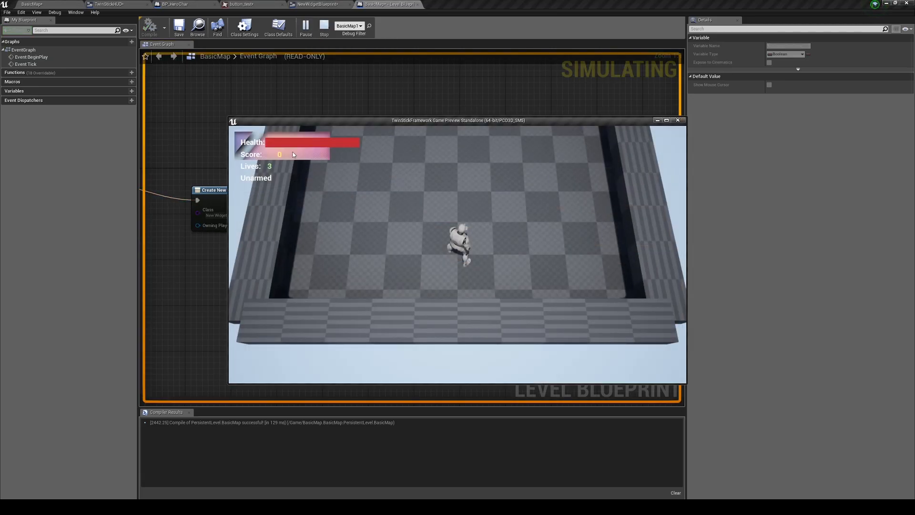
{"action": "key", "text": "Escape"}
Step: Return to NewWidgetBlueprint and move the button to about X 816, Y 528, near the screen's lower middle
{"action": "left_click", "coordinate": [318, 4]}
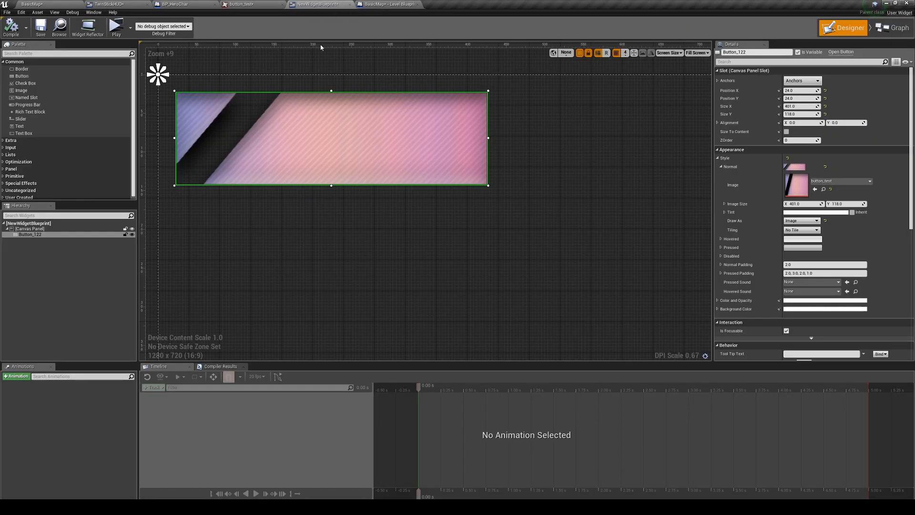
{"action": "left_click_drag", "start_coordinate": [431, 189], "coordinate": [669, 324]}
{"action": "left_click_drag", "start_coordinate": [594, 233], "coordinate": [408, 141]}
{"action": "left_click_drag", "start_coordinate": [429, 222], "coordinate": [400, 133]}
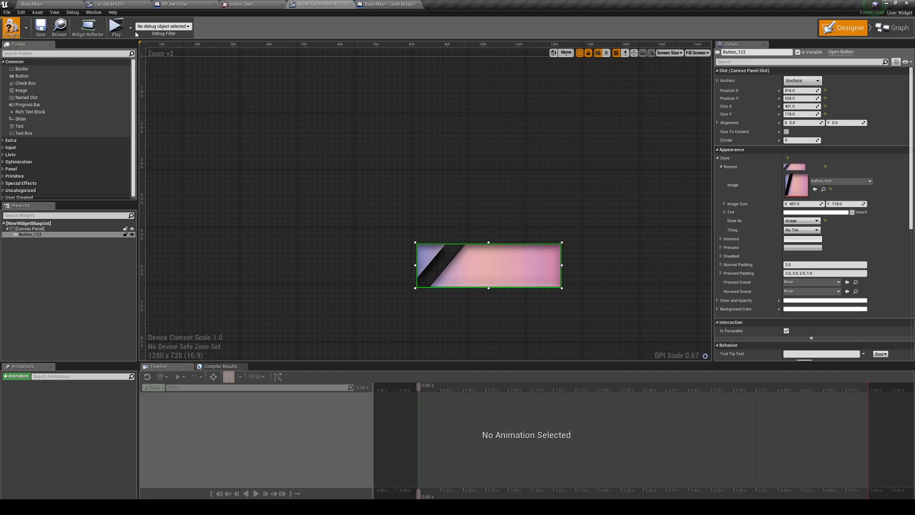
Step: Play the level, test the button's hover and click response, and close the preview
{"action": "left_click", "coordinate": [116, 26]}
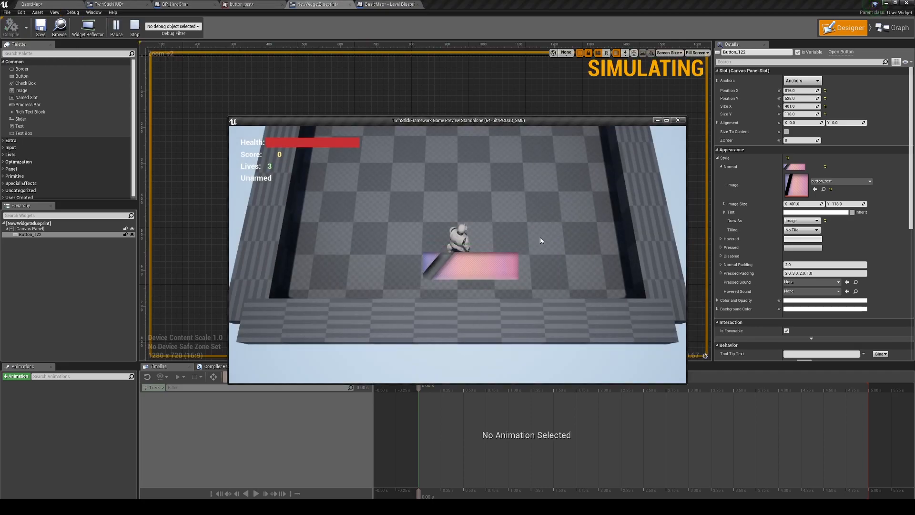
{"action": "mouse_move", "coordinate": [474, 124]}
{"action": "left_mouse_down"}
{"action": "mouse_move", "coordinate": [443, 95]}
{"action": "mouse_move", "coordinate": [469, 109]}
{"action": "left_mouse_up"}
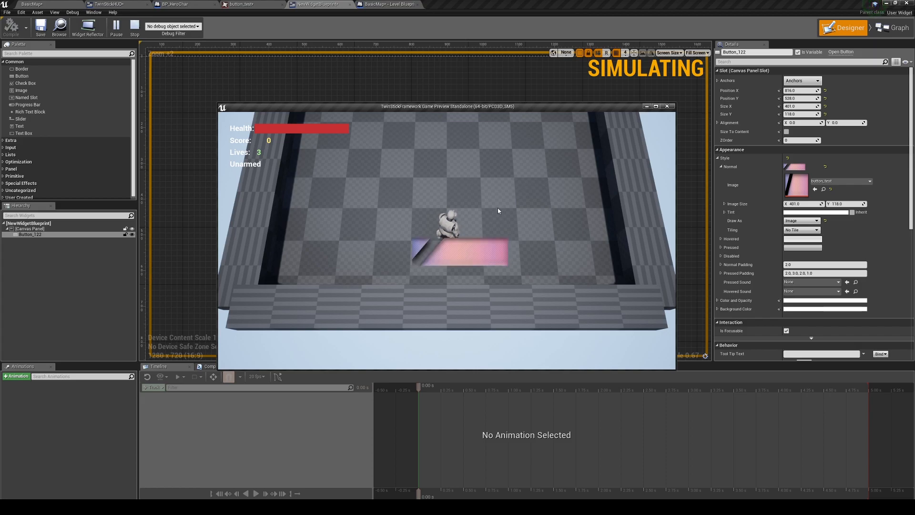
{"action": "left_click", "coordinate": [473, 254]}
{"action": "left_click", "coordinate": [481, 258]}
{"action": "left_click", "coordinate": [667, 106]}
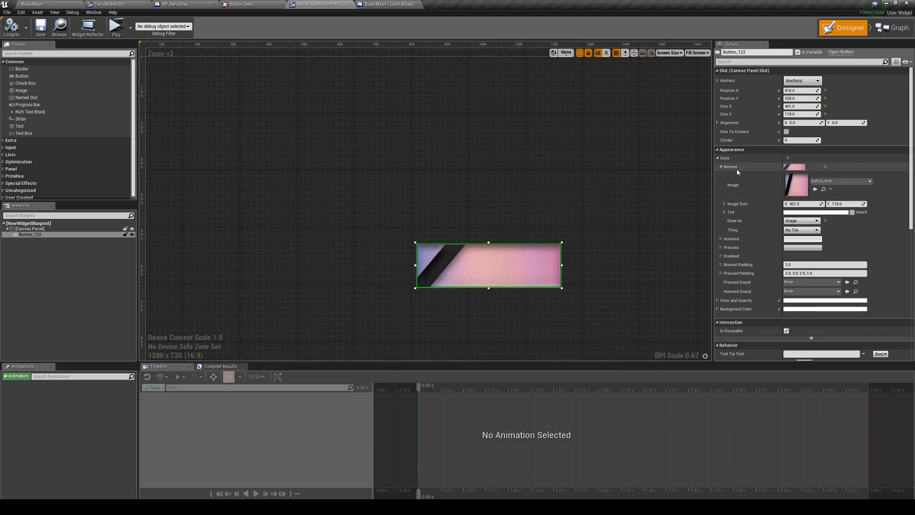
Step: Expand the button's Hovered and Pressed style settings to examine their image options
{"action": "left_click", "coordinate": [721, 239]}
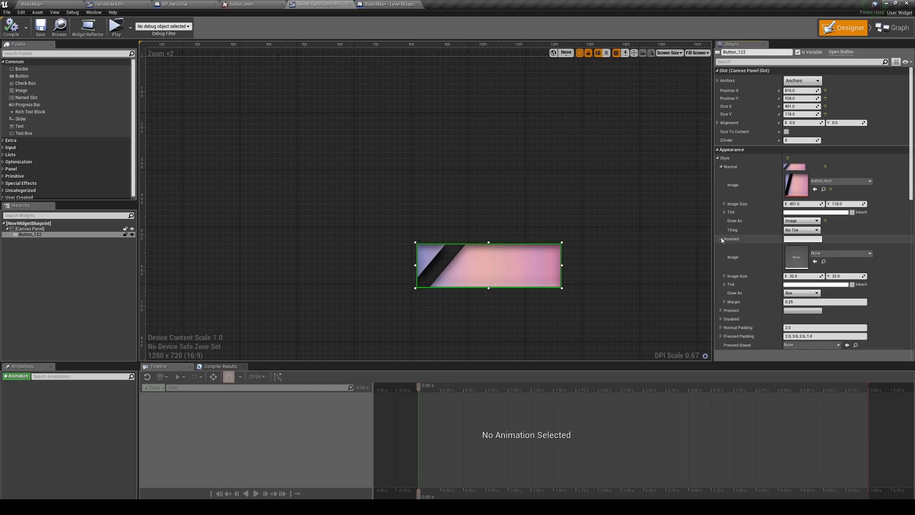
{"action": "left_click", "coordinate": [720, 310]}
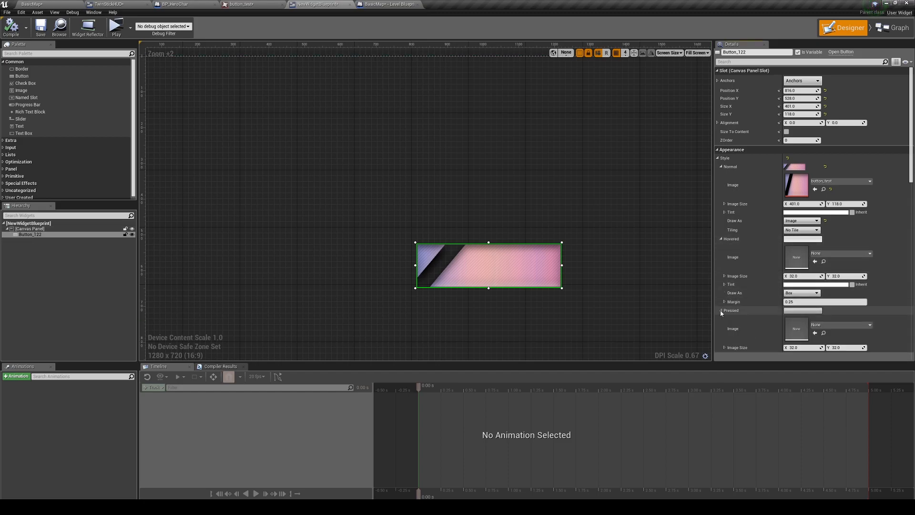
{"action": "scroll", "coordinate": [722, 307], "scroll_direction": "down", "scroll_amount": 3}
{"action": "scroll", "coordinate": [725, 306], "scroll_direction": "down", "scroll_amount": 1}
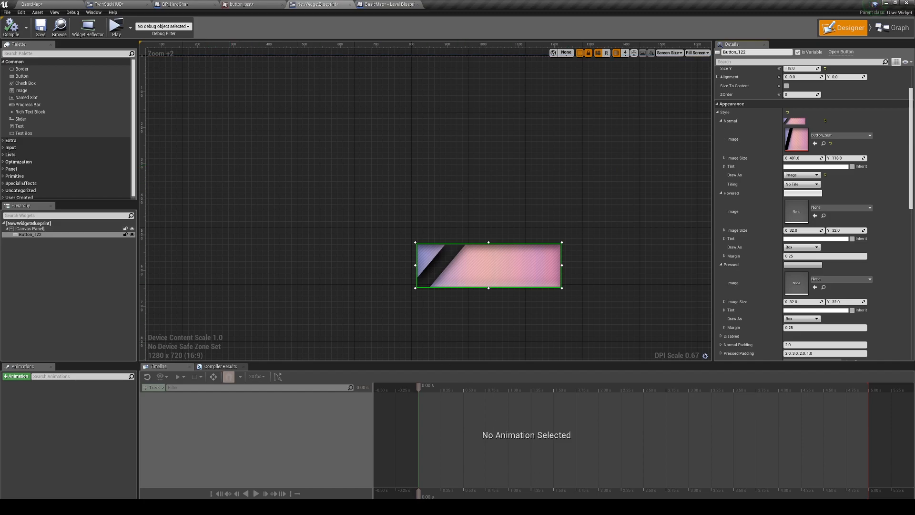
Step: Switch to Photoshop and adjust the opacity of Layer 2's upper Gradient Overlay effect
{"action": "mouse_move", "coordinate": [567, 506]}
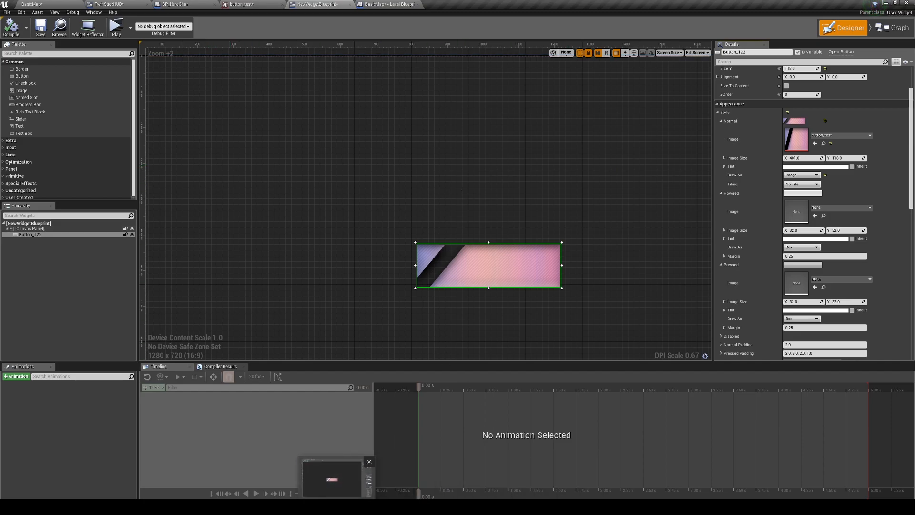
{"action": "left_click", "coordinate": [382, 480]}
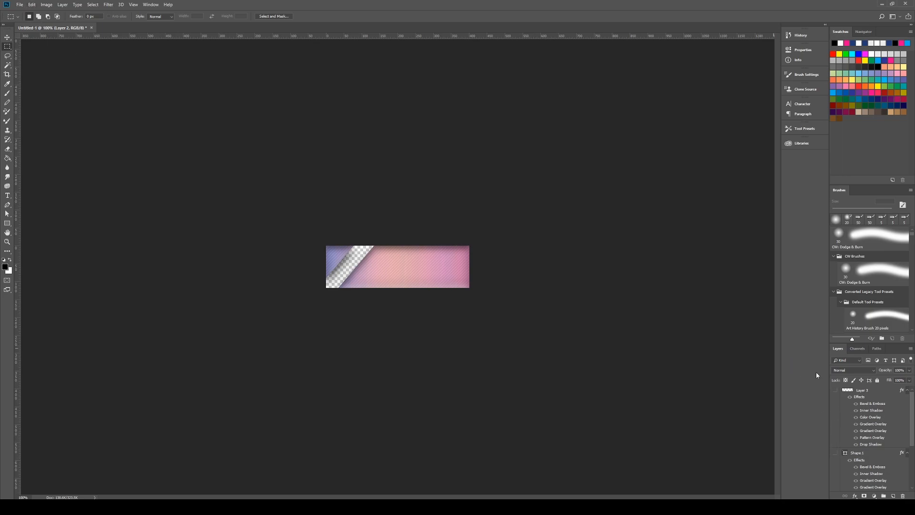
{"action": "left_click_drag", "start_coordinate": [913, 421], "coordinate": [912, 465]}
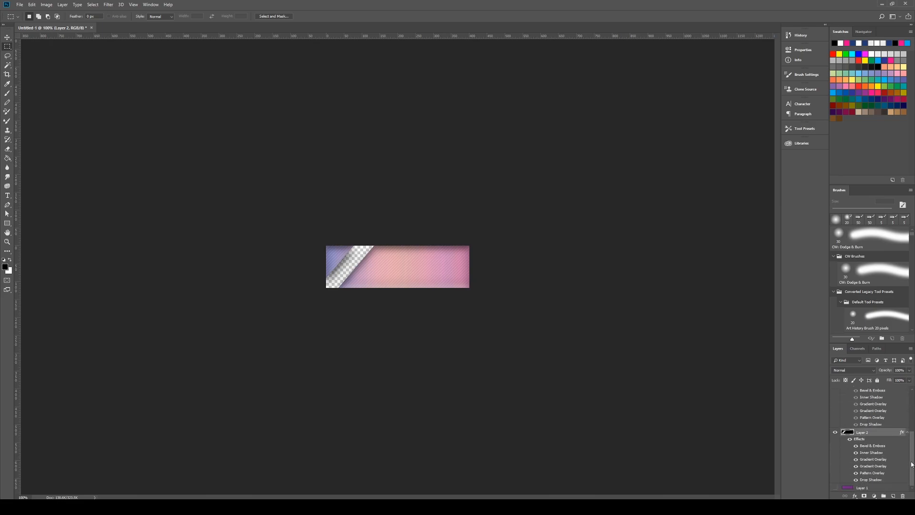
{"action": "double_click", "coordinate": [876, 460]}
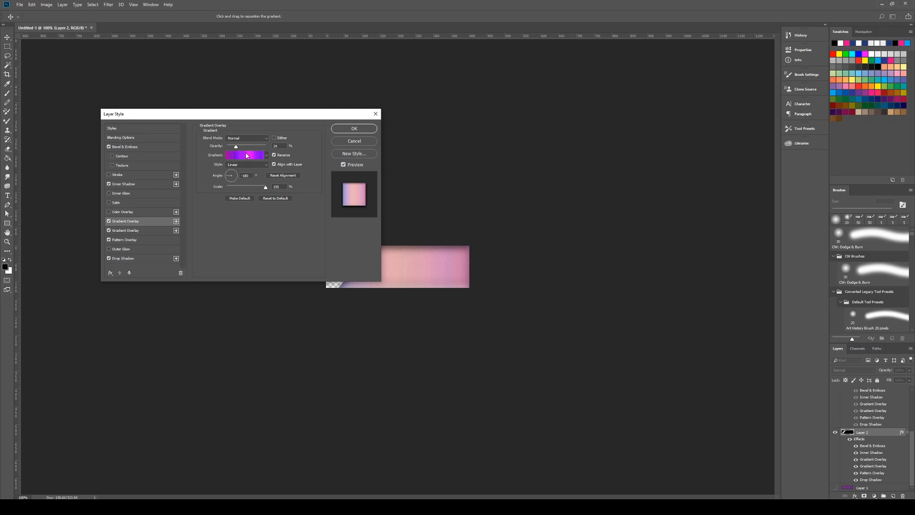
{"action": "left_click_drag", "start_coordinate": [237, 150], "coordinate": [247, 148]}
{"action": "left_click", "coordinate": [354, 128]}
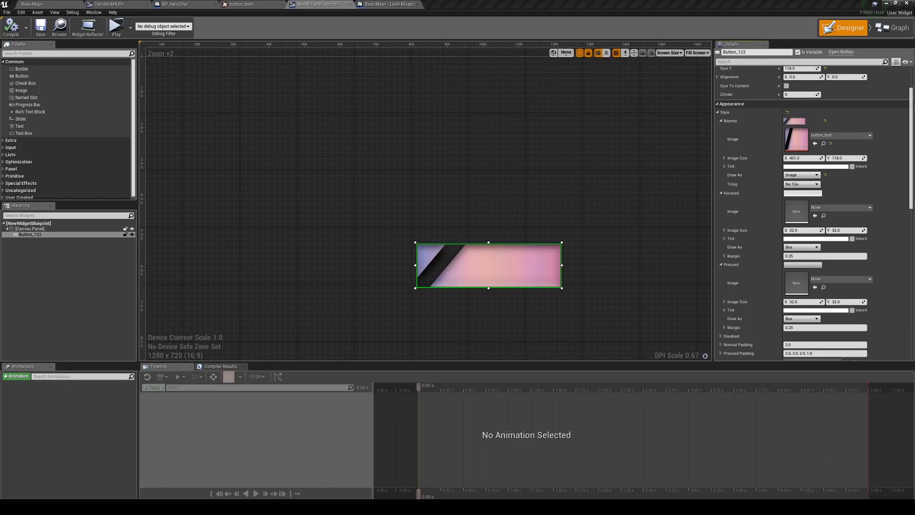
Step: Set the Pressed style image of the NewWidgetBlueprint button to AICON-Green and compile the widget in Unreal
{"action": "left_click", "coordinate": [816, 280]}
{"action": "left_click", "coordinate": [840, 182]}
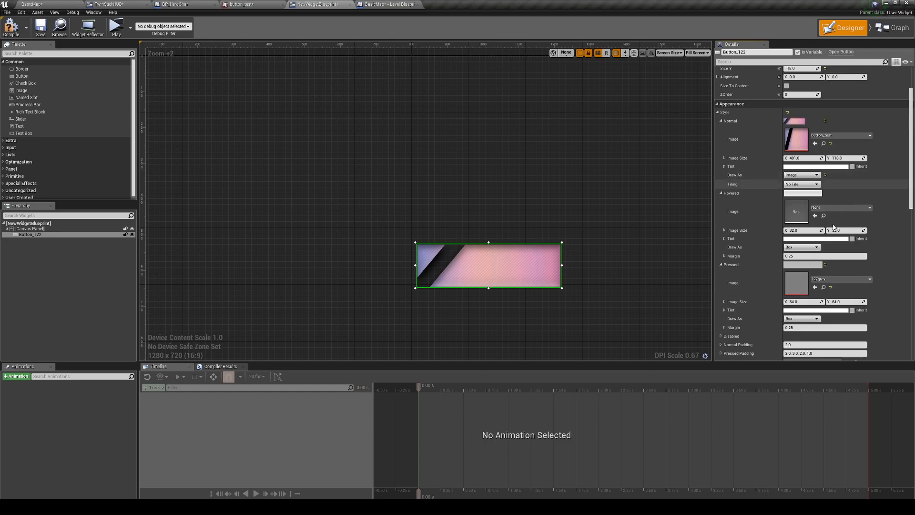
{"action": "left_click", "coordinate": [841, 279]}
{"action": "scroll", "coordinate": [840, 227], "scroll_direction": "down", "scroll_amount": 4}
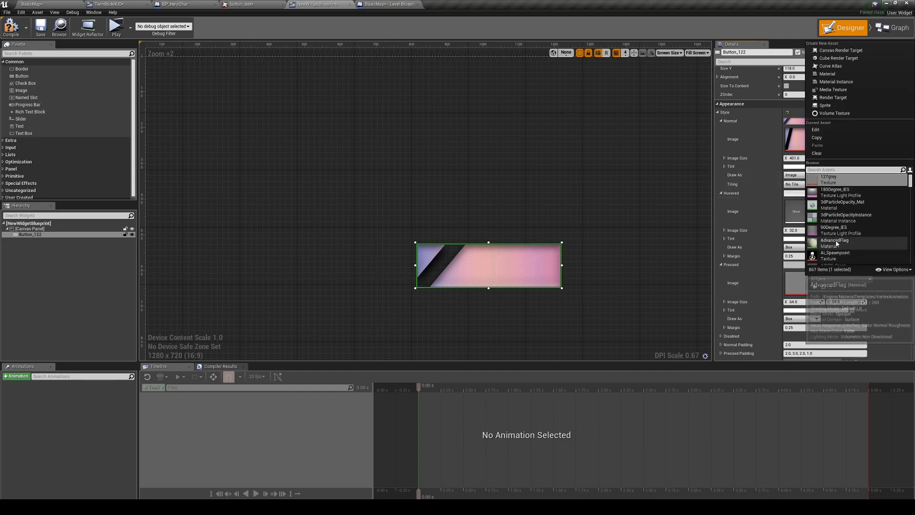
{"action": "left_click", "coordinate": [838, 222]}
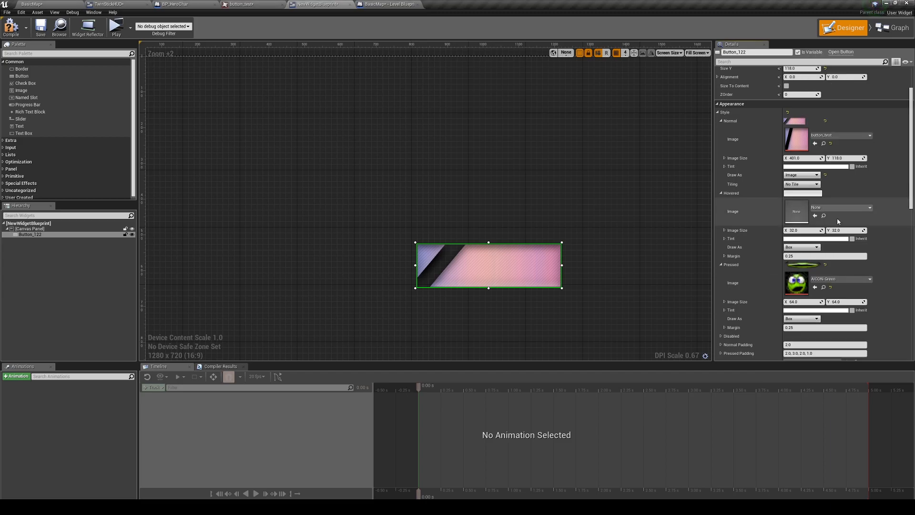
{"action": "left_click", "coordinate": [14, 27]}
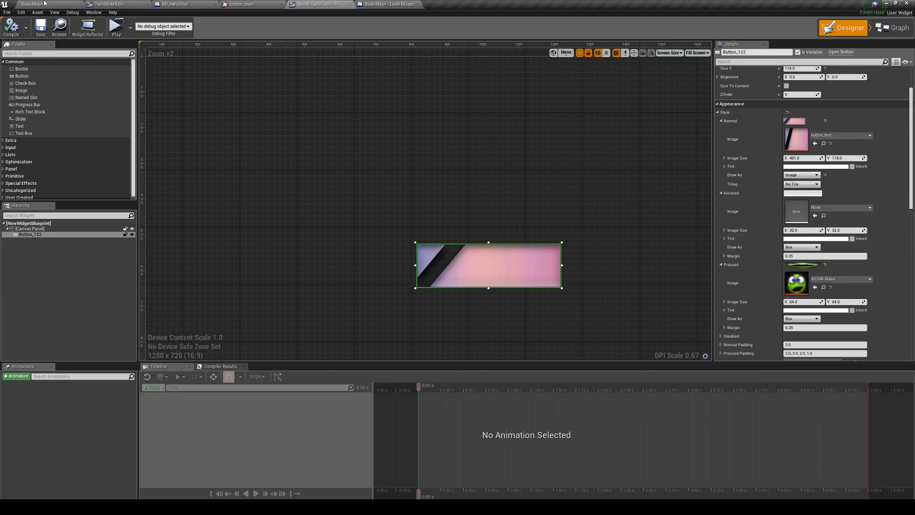
Step: Play the BasicMap level and test the button's hovered and pressed images in the game preview
{"action": "left_click", "coordinate": [32, 5]}
{"action": "left_click", "coordinate": [262, 27]}
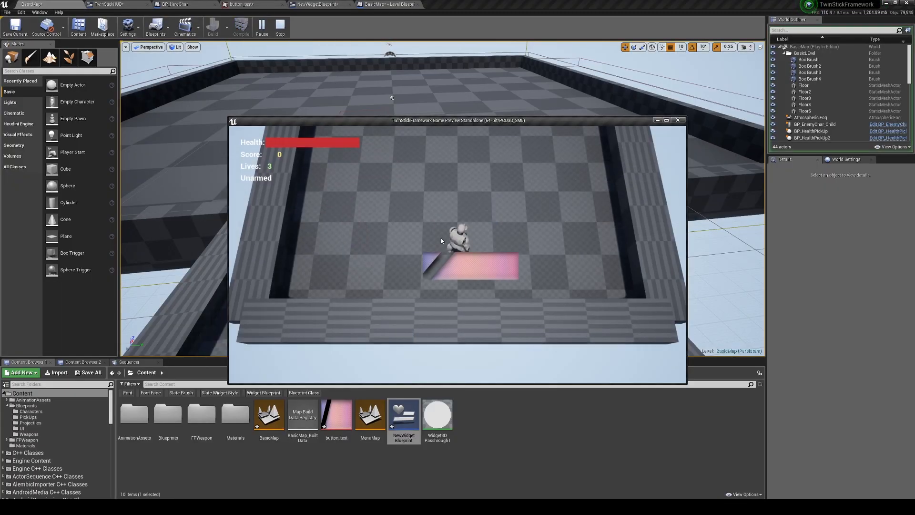
{"action": "left_click", "coordinate": [496, 261]}
{"action": "left_click", "coordinate": [500, 263]}
{"action": "left_click", "coordinate": [492, 271]}
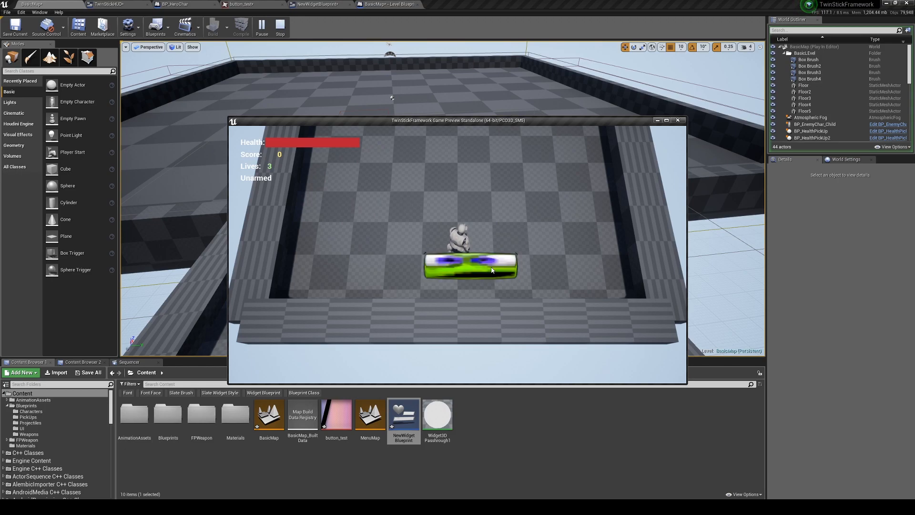
Step: Return to NewWidgetBlueprint and add a Text widget inside the button
{"action": "left_click", "coordinate": [50, 4]}
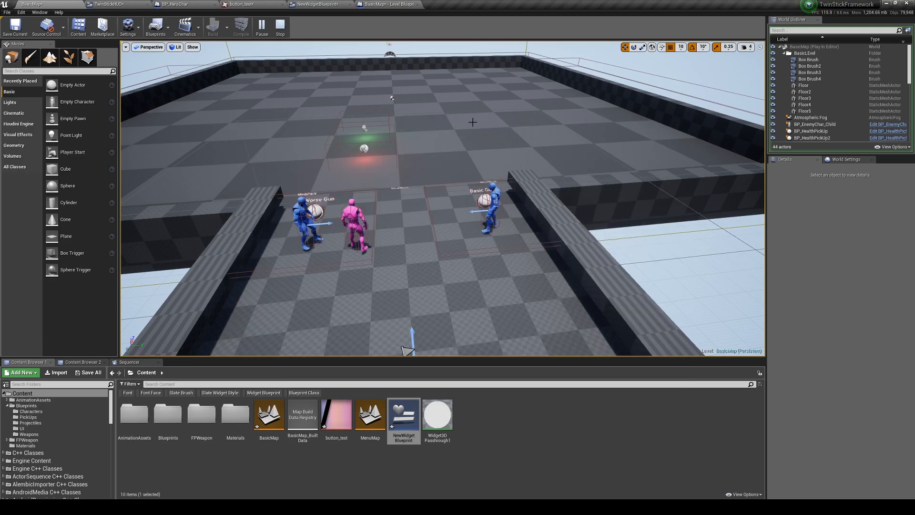
{"action": "left_click", "coordinate": [376, 4]}
{"action": "left_click", "coordinate": [317, 5]}
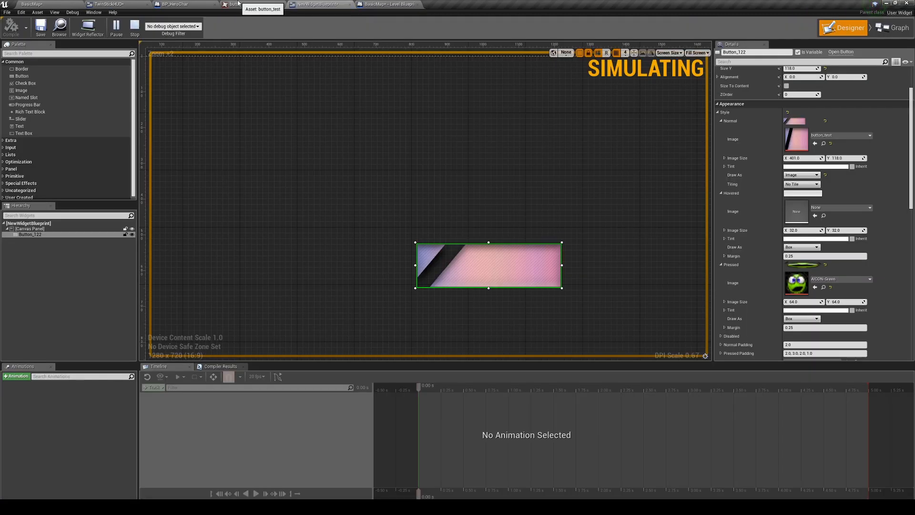
{"action": "left_click_drag", "start_coordinate": [576, 247], "coordinate": [502, 225]}
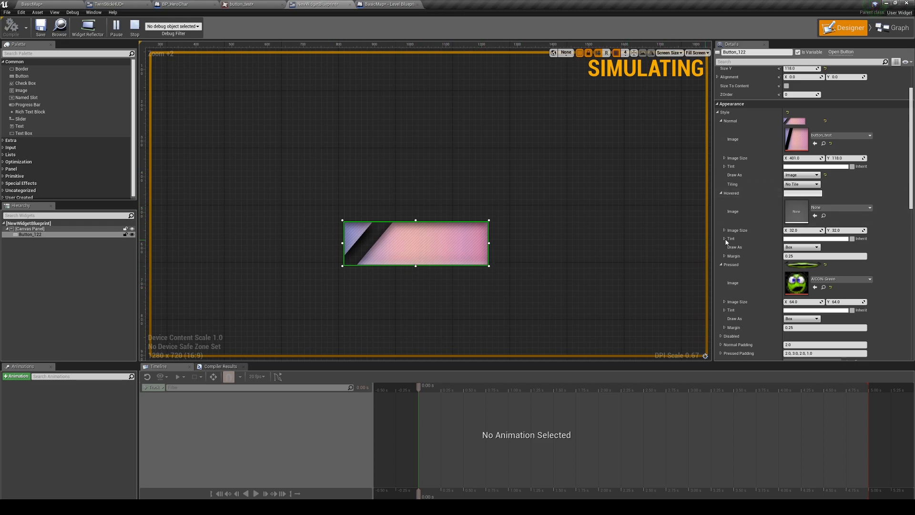
{"action": "scroll", "coordinate": [744, 209], "scroll_direction": "up", "scroll_amount": 3}
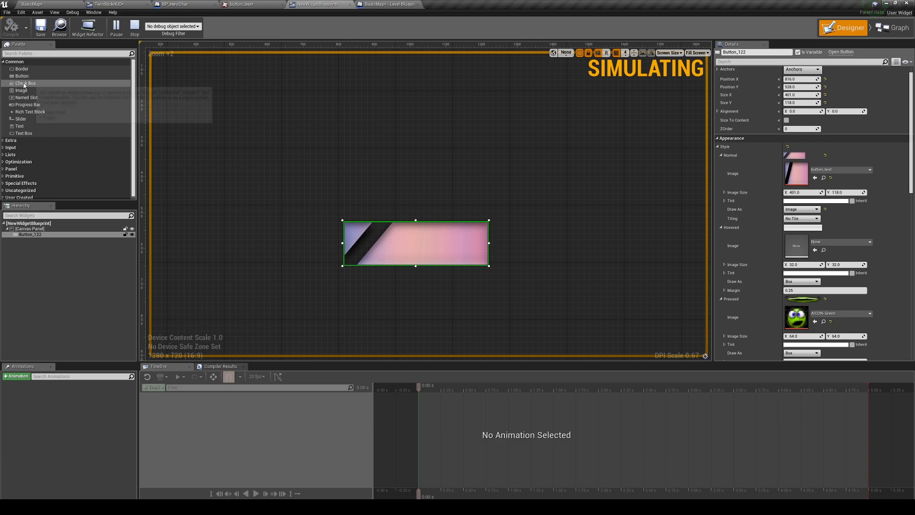
{"action": "left_click_drag", "start_coordinate": [23, 126], "coordinate": [413, 242]}
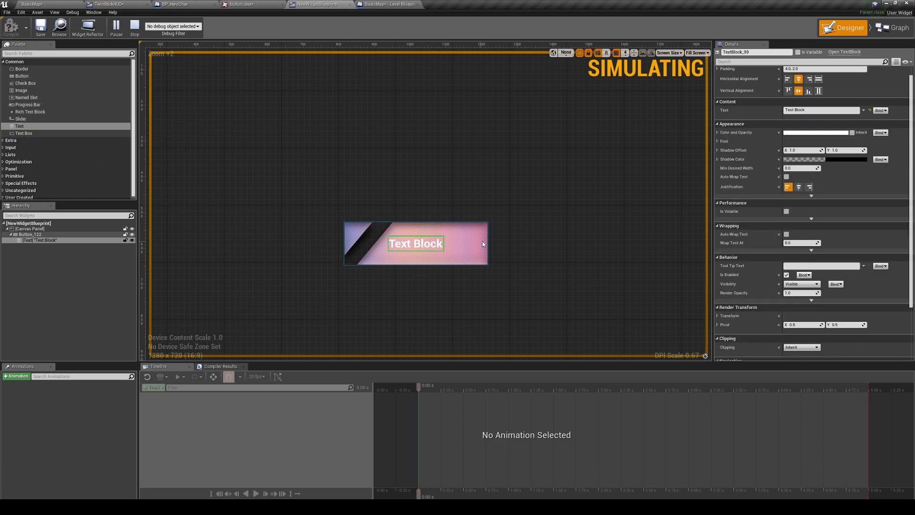
Step: Set the text block's horizontal alignment within the button to right
{"action": "left_click", "coordinate": [484, 186]}
{"action": "left_click", "coordinate": [408, 245]}
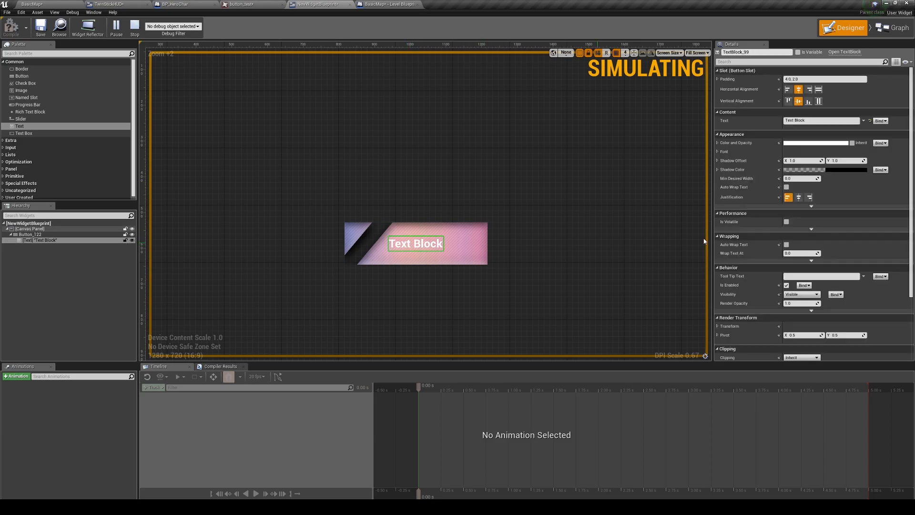
{"action": "left_click", "coordinate": [809, 90]}
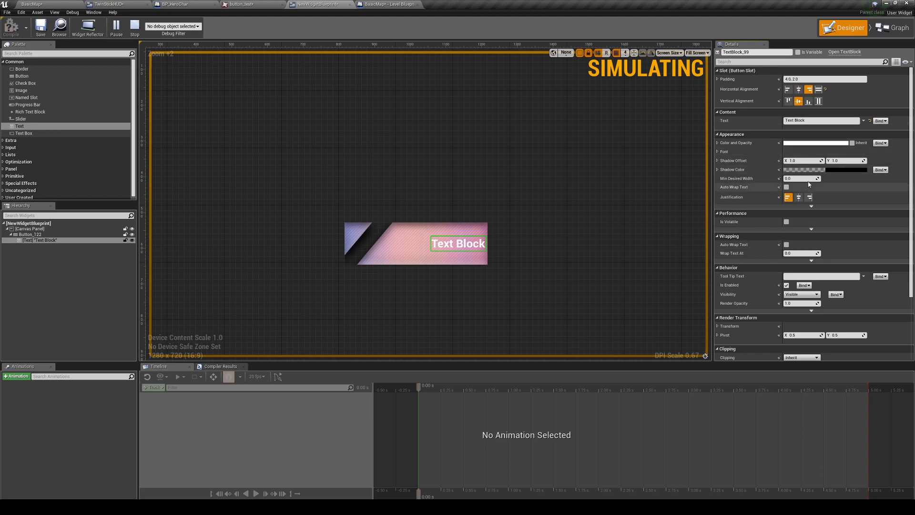
{"action": "scroll", "coordinate": [776, 281], "scroll_direction": "down", "scroll_amount": 3}
{"action": "left_click", "coordinate": [505, 200]}
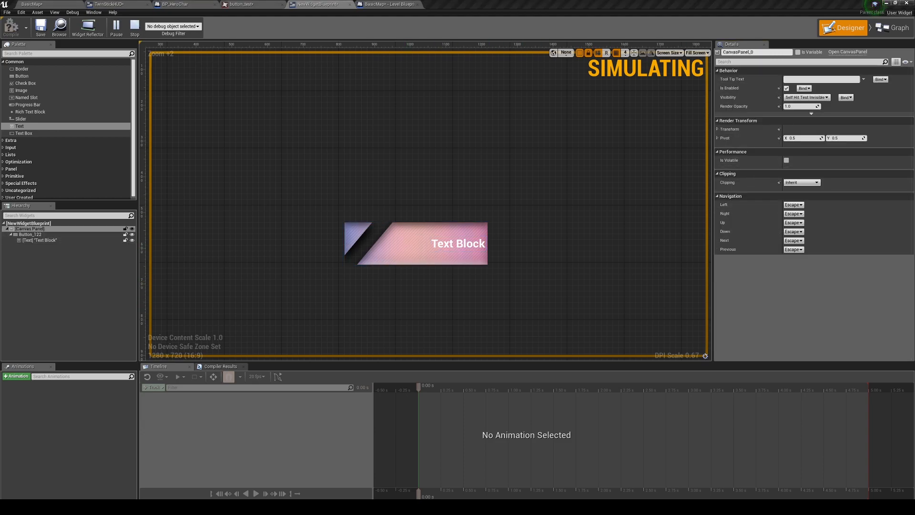
Step: Switch to Chrome, search for "dafont" and open the DaFont website
{"action": "left_click_drag", "start_coordinate": [0, 143], "coordinate": [228, 1]}
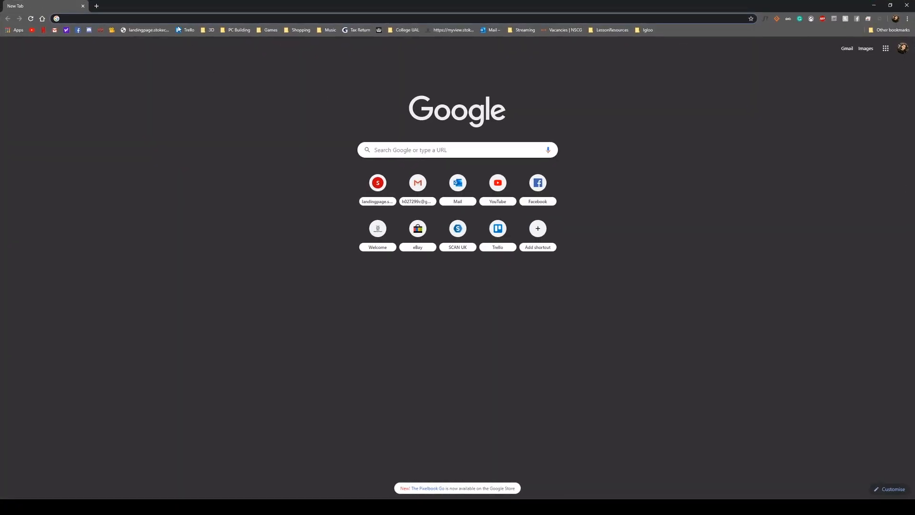
{"action": "type", "text": "dafont"}
{"action": "key", "text": "Return"}
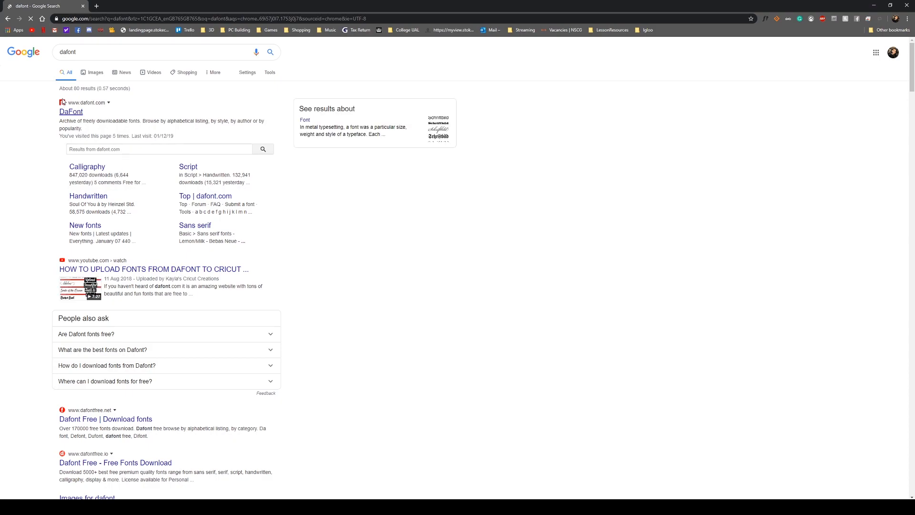
{"action": "left_click", "coordinate": [66, 113]}
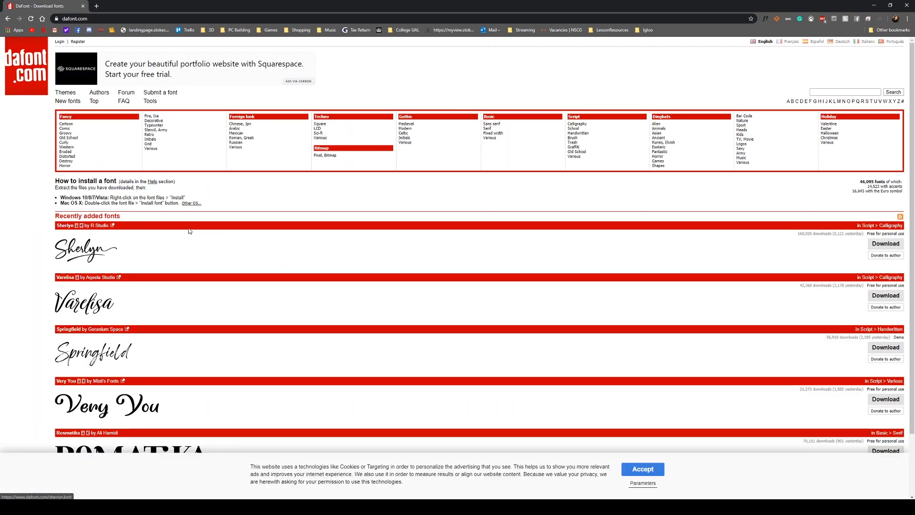
Step: Open the Springfield font's page, review its character set and download the font
{"action": "scroll", "coordinate": [144, 287], "scroll_direction": "down", "scroll_amount": 1}
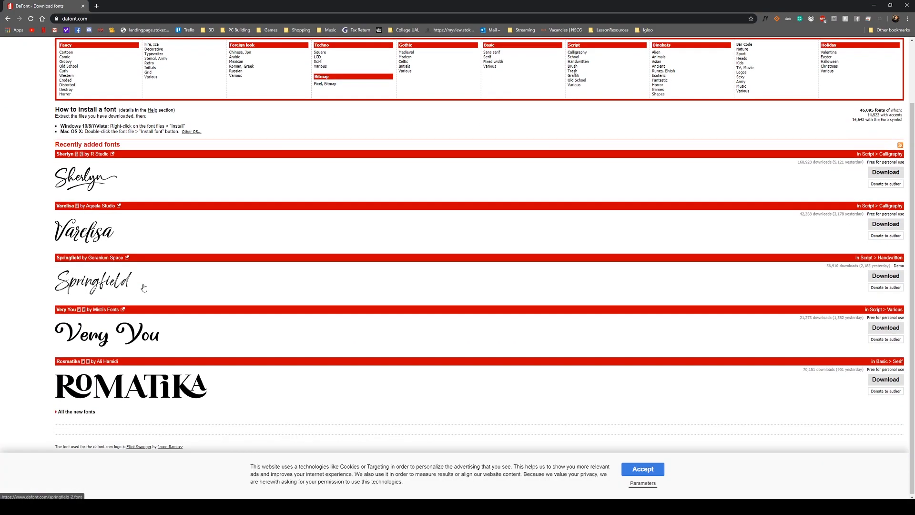
{"action": "left_click", "coordinate": [111, 280]}
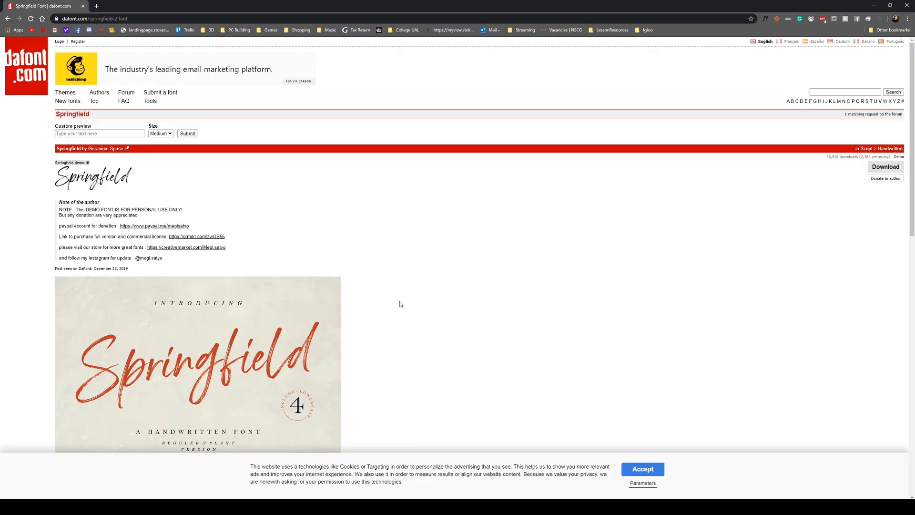
{"action": "scroll", "coordinate": [127, 282], "scroll_direction": "down", "scroll_amount": 12}
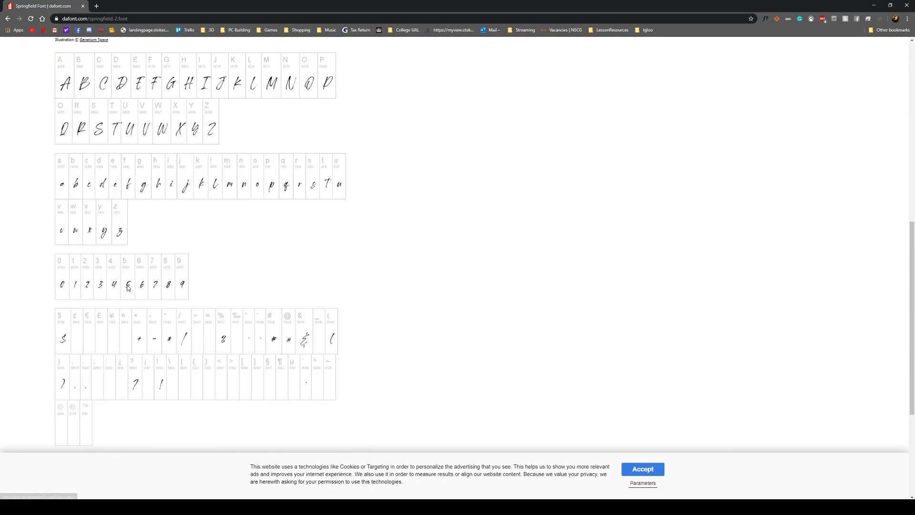
{"action": "scroll", "coordinate": [172, 302], "scroll_direction": "up", "scroll_amount": 12}
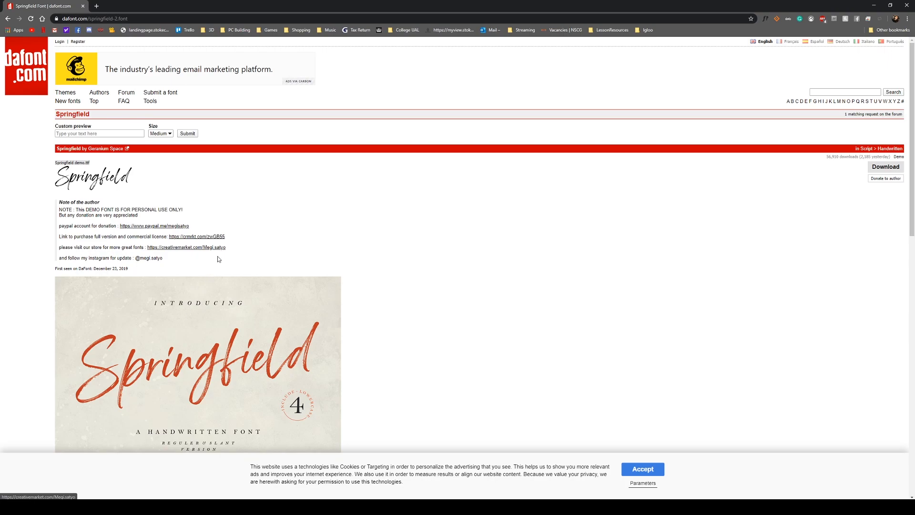
{"action": "left_click", "coordinate": [880, 168]}
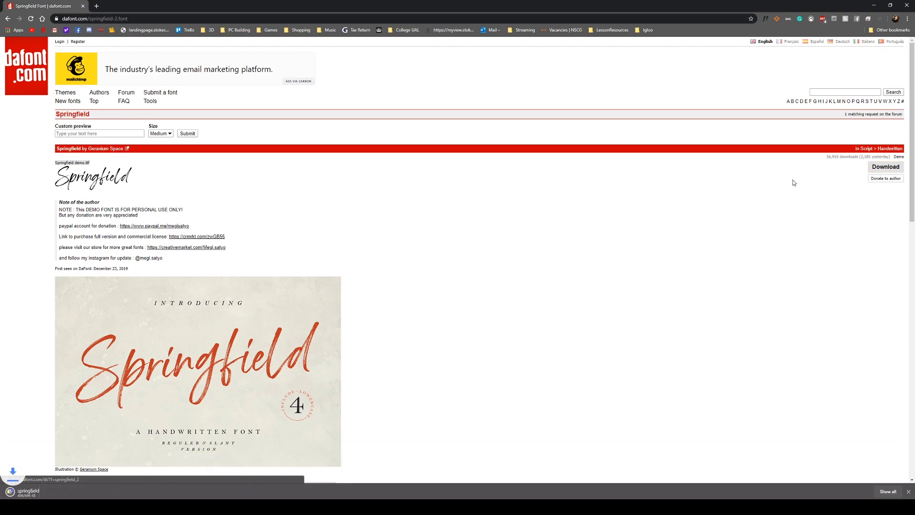
Step: Show the downloaded springfield_2.zip in its folder and open the archive to view the font file
{"action": "left_click", "coordinate": [73, 492]}
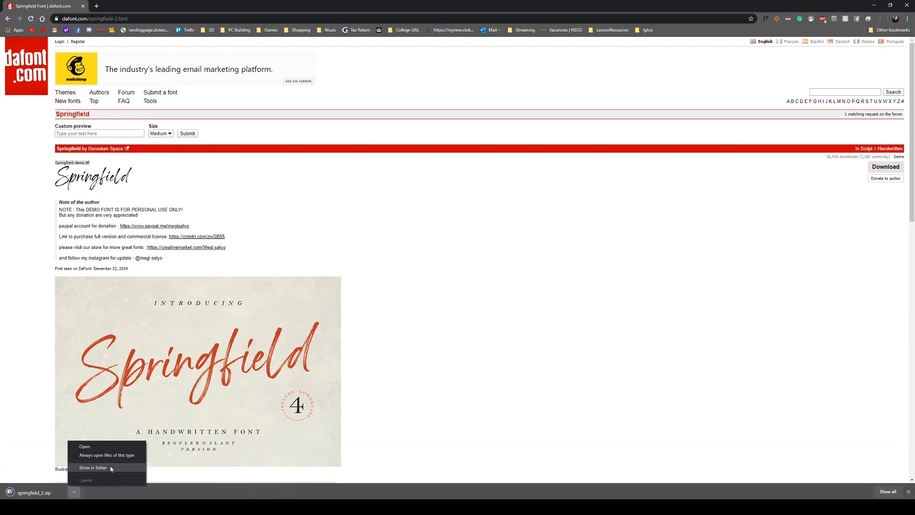
{"action": "left_click", "coordinate": [125, 467]}
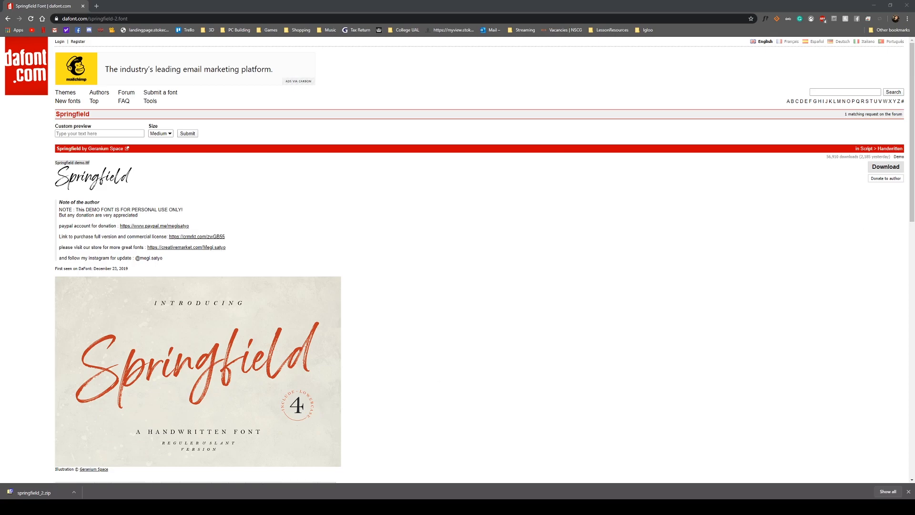
{"action": "left_click_drag", "start_coordinate": [914, 97], "coordinate": [708, 213]}
{"action": "double_click", "coordinate": [666, 294]}
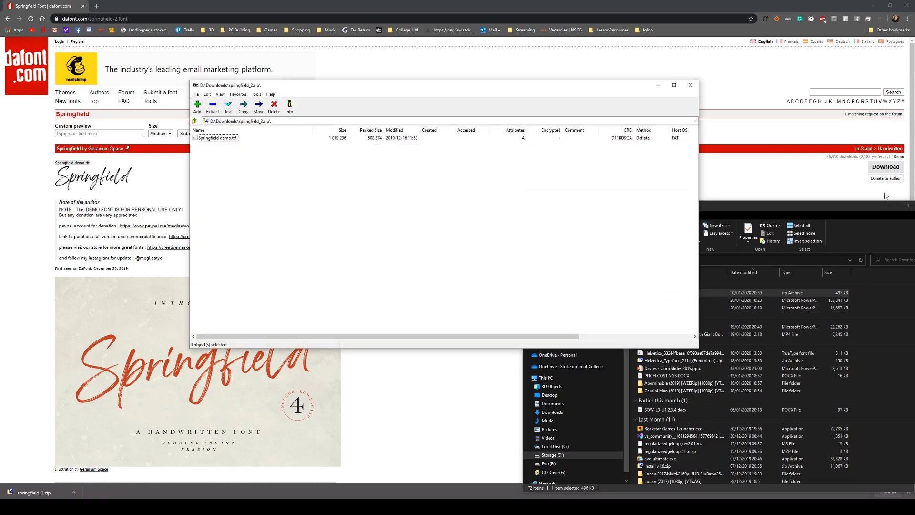
{"action": "left_click", "coordinate": [891, 206]}
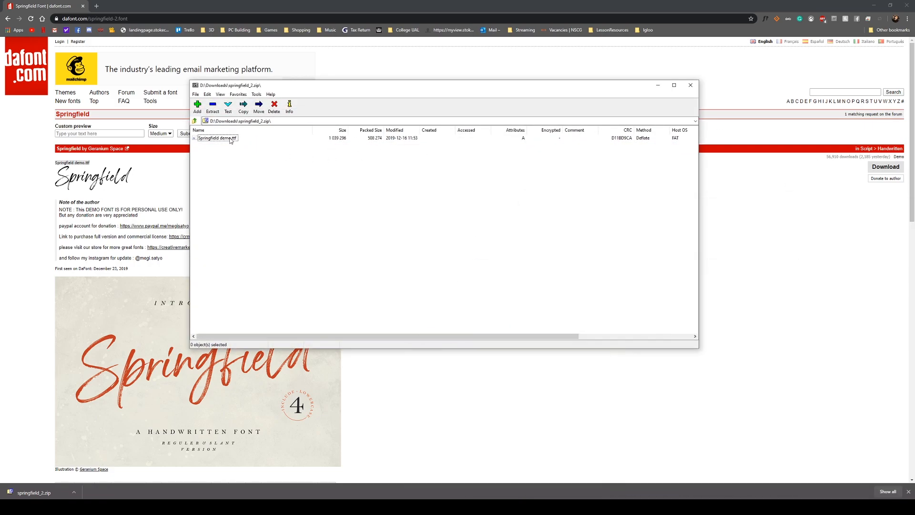
Step: Close the running game preview and the font archive window, leaving the BasicMap level editor in view
{"action": "left_click_drag", "start_coordinate": [224, 141], "coordinate": [224, 140]}
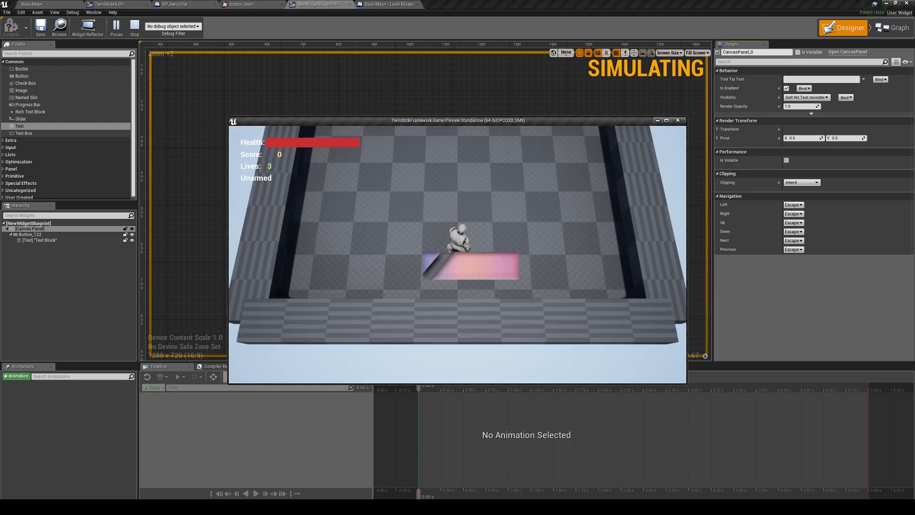
{"action": "left_click", "coordinate": [677, 121]}
{"action": "left_click", "coordinate": [57, 4]}
{"action": "key", "text": "alt+Tab"}
{"action": "left_click", "coordinate": [690, 87]}
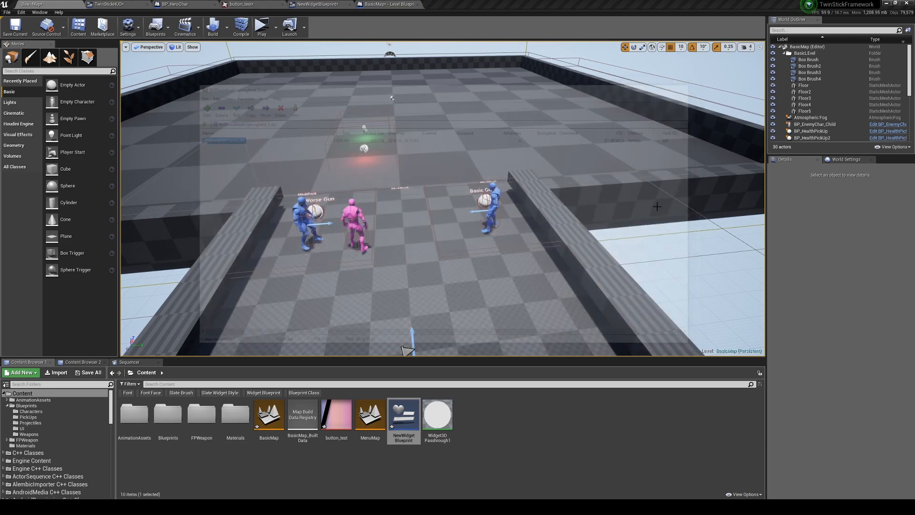
Step: Switch to the Downloads folder and extract springfield_2.zip into its own springfield_2 folder
{"action": "key", "text": "alt+Tab"}
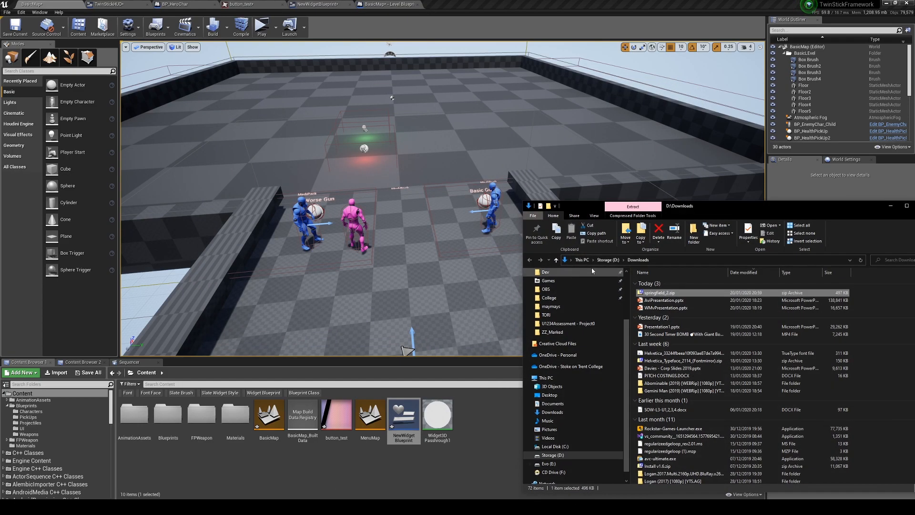
{"action": "right_click", "coordinate": [660, 296]}
{"action": "mouse_move", "coordinate": [692, 308]}
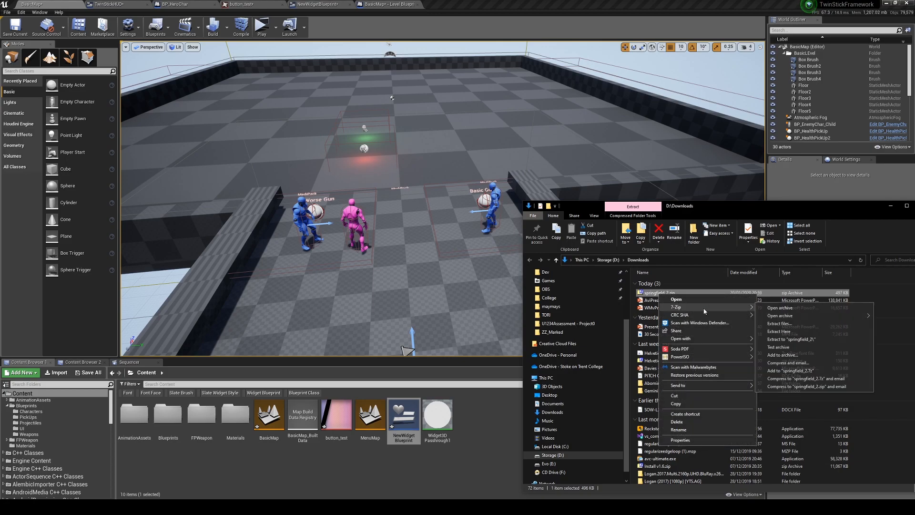
{"action": "left_click", "coordinate": [780, 339]}
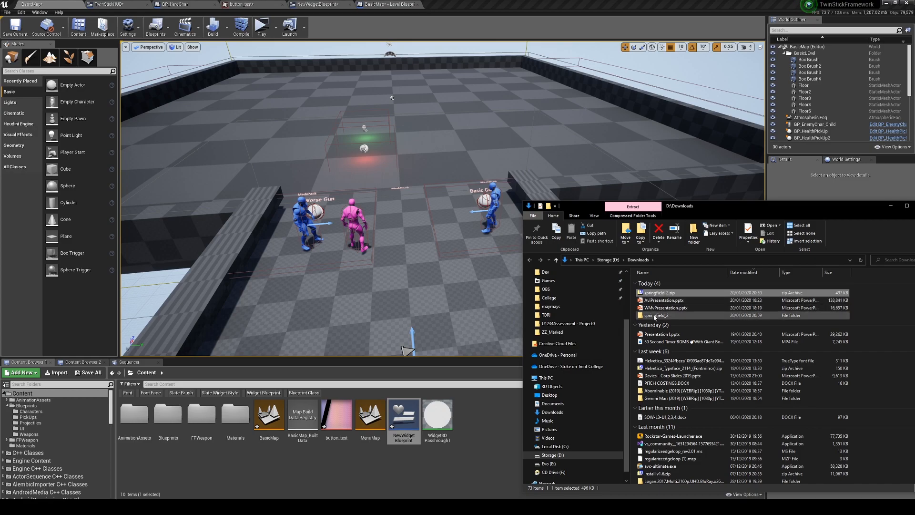
Step: Import Springfield demo.ttf from the extracted folder into the project's Content folder, creating a Font asset from the imported font face
{"action": "double_click", "coordinate": [655, 317]}
{"action": "left_click_drag", "start_coordinate": [663, 282], "coordinate": [513, 415]}
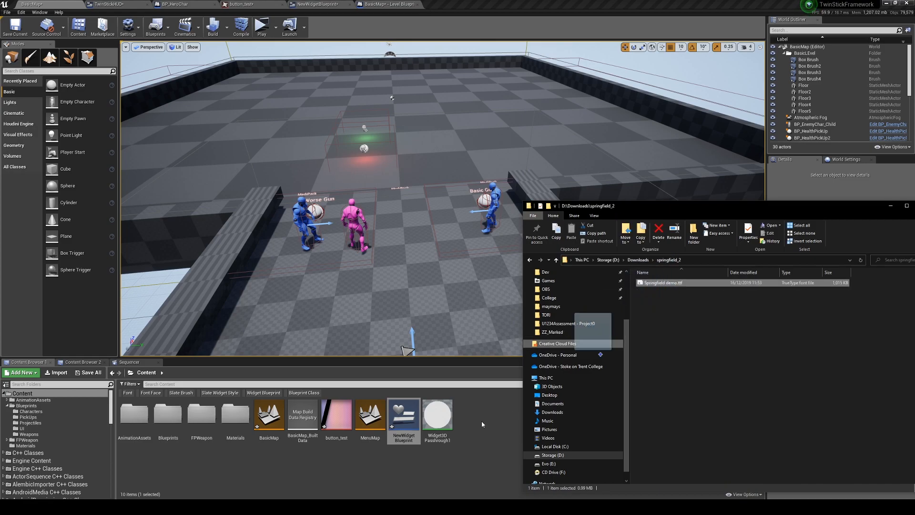
{"action": "mouse_move", "coordinate": [487, 400]}
{"action": "left_mouse_down"}
{"action": "mouse_move", "coordinate": [503, 409]}
{"action": "mouse_move", "coordinate": [489, 413]}
{"action": "left_mouse_up"}
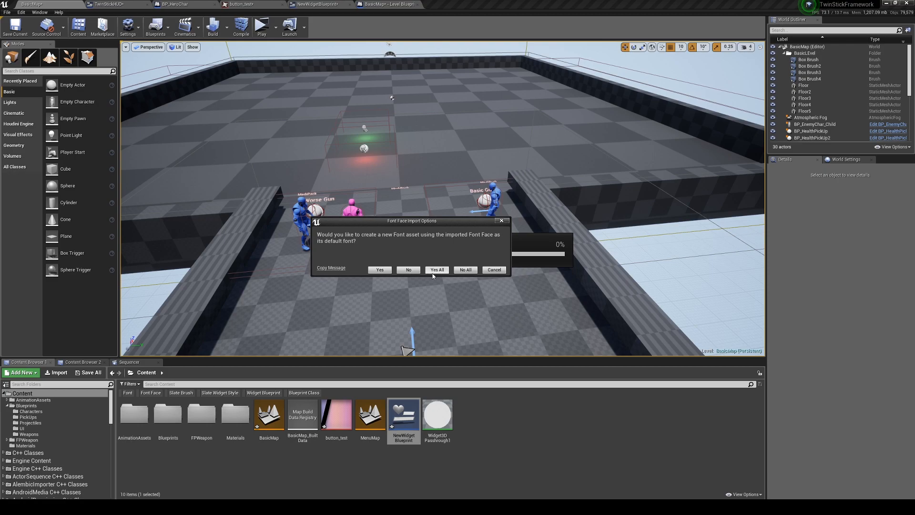
{"action": "left_click", "coordinate": [436, 270]}
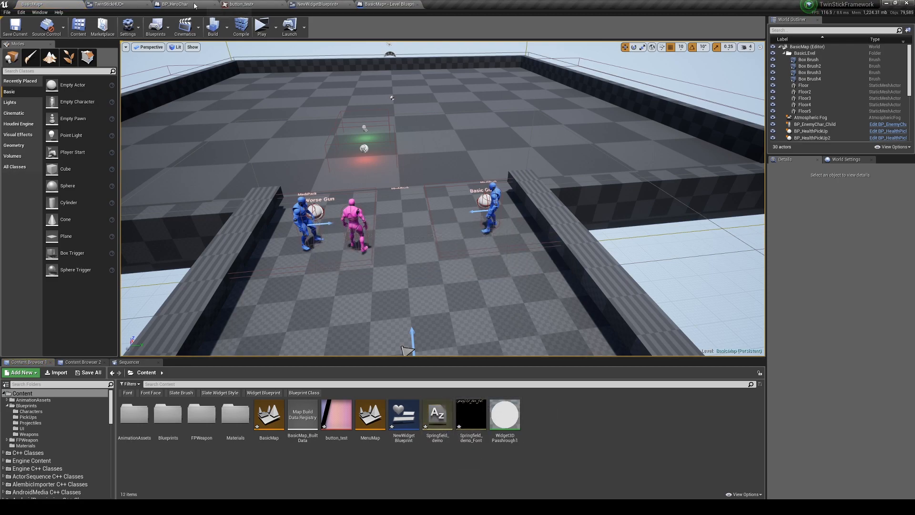
Step: Open NewWidgetBlueprint and set the font family of the button's text label to Springfield_demo_Font
{"action": "left_click", "coordinate": [120, 3]}
{"action": "left_click", "coordinate": [32, 4]}
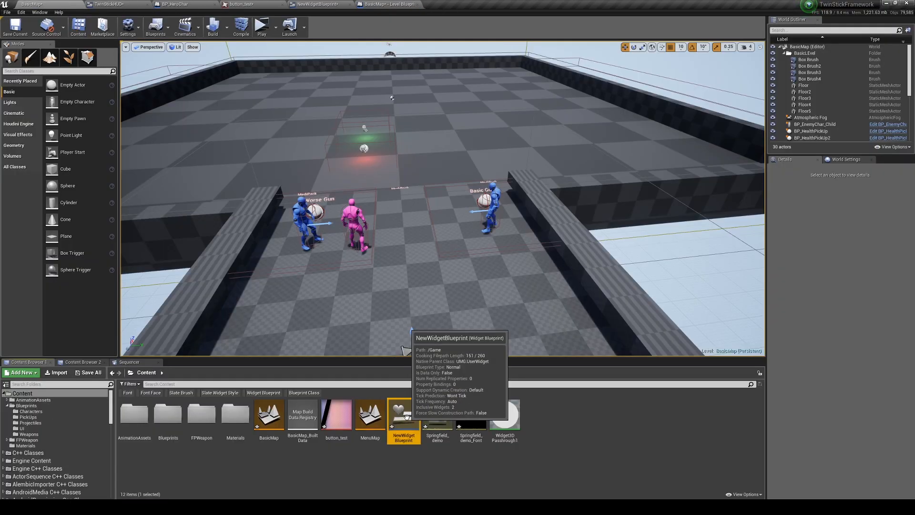
{"action": "double_click", "coordinate": [399, 432]}
{"action": "left_click", "coordinate": [470, 242]}
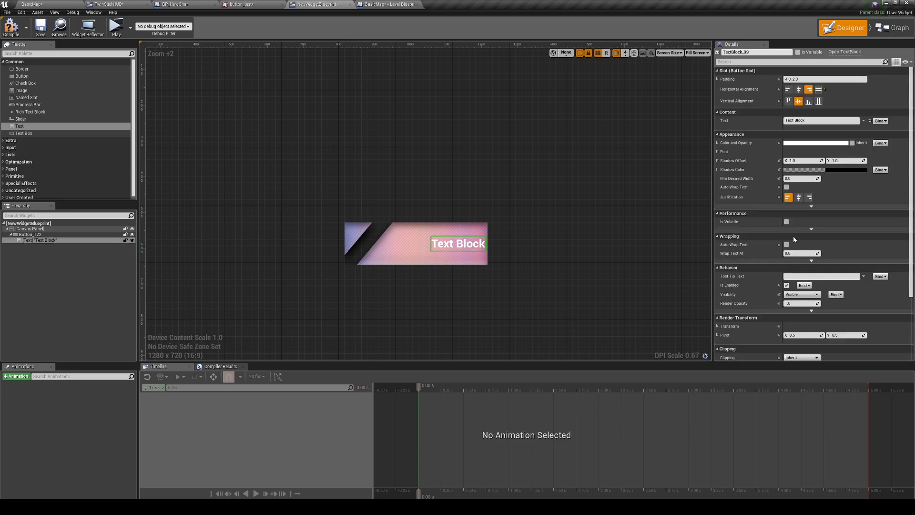
{"action": "left_click", "coordinate": [720, 152]}
{"action": "left_click", "coordinate": [823, 161]}
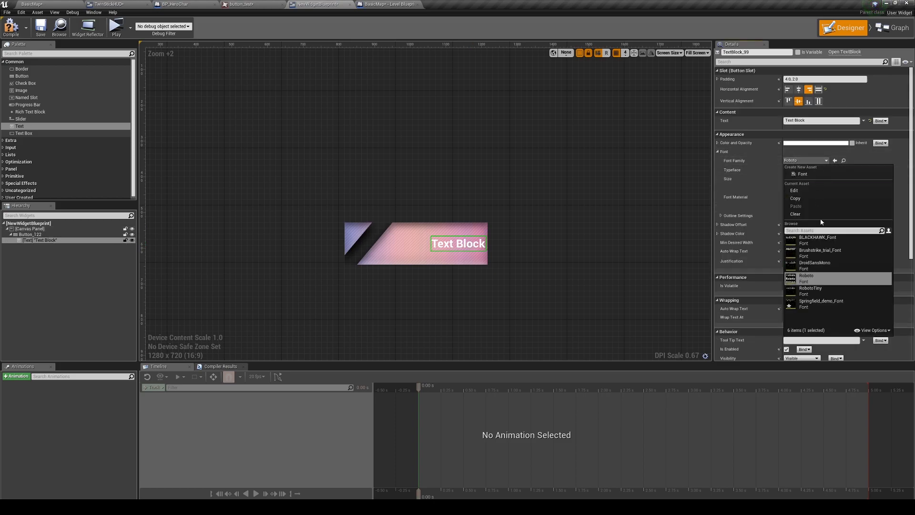
{"action": "left_click", "coordinate": [816, 304]}
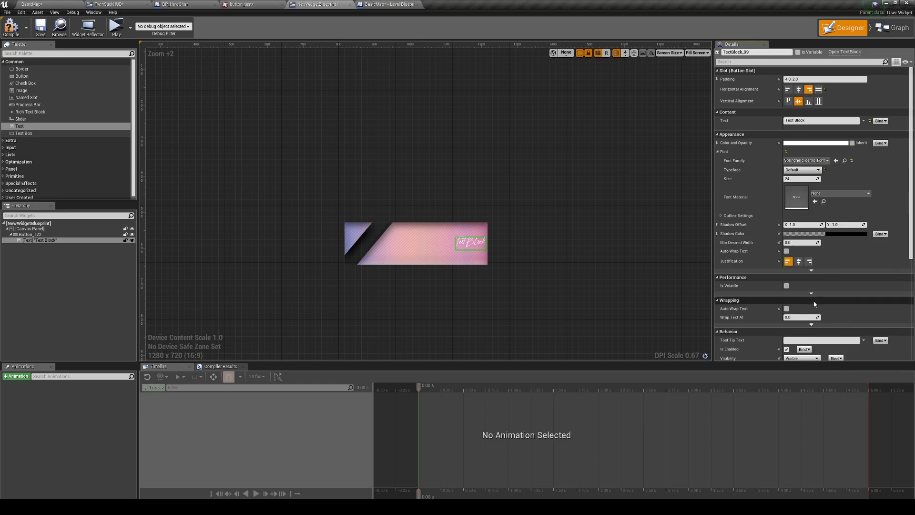
Step: Set the label's font size to 53 and align the text vertically to the bottom of the button
{"action": "left_click_drag", "start_coordinate": [808, 179], "coordinate": [786, 180]}
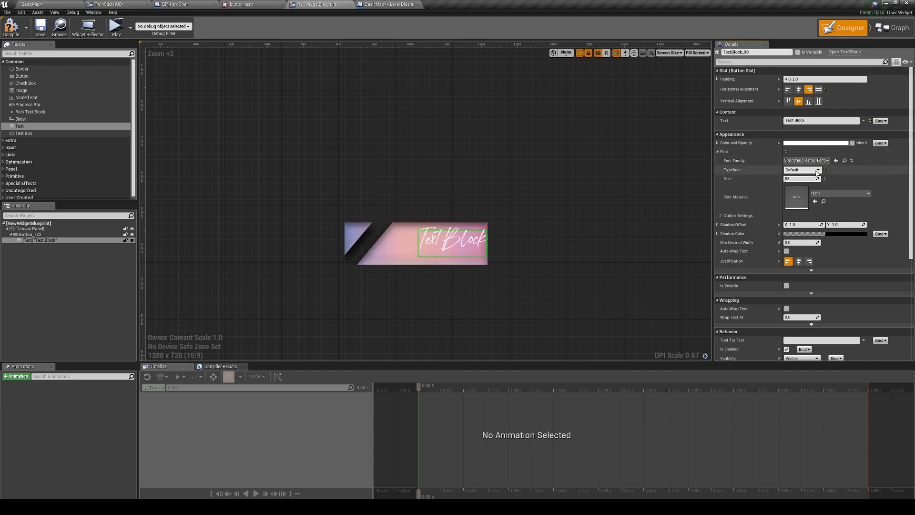
{"action": "left_click", "coordinate": [808, 102]}
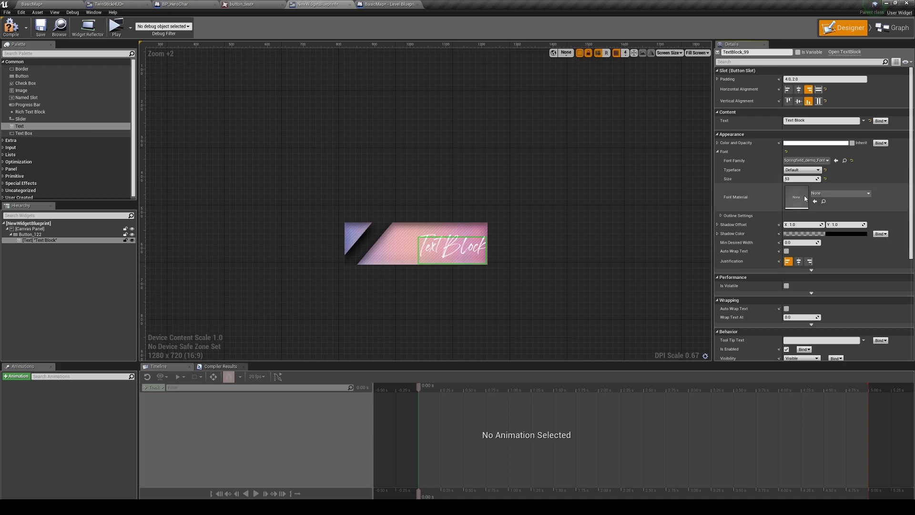
Step: Change the label's Color and Opacity to a pale green
{"action": "left_click", "coordinate": [816, 143]}
{"action": "left_click", "coordinate": [725, 173]}
{"action": "left_click_drag", "start_coordinate": [724, 173], "coordinate": [700, 210]}
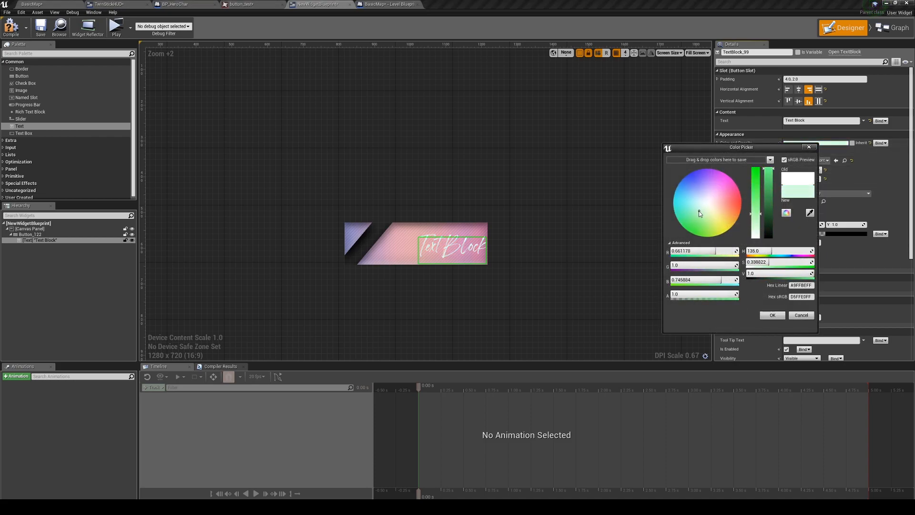
{"action": "left_click", "coordinate": [773, 315]}
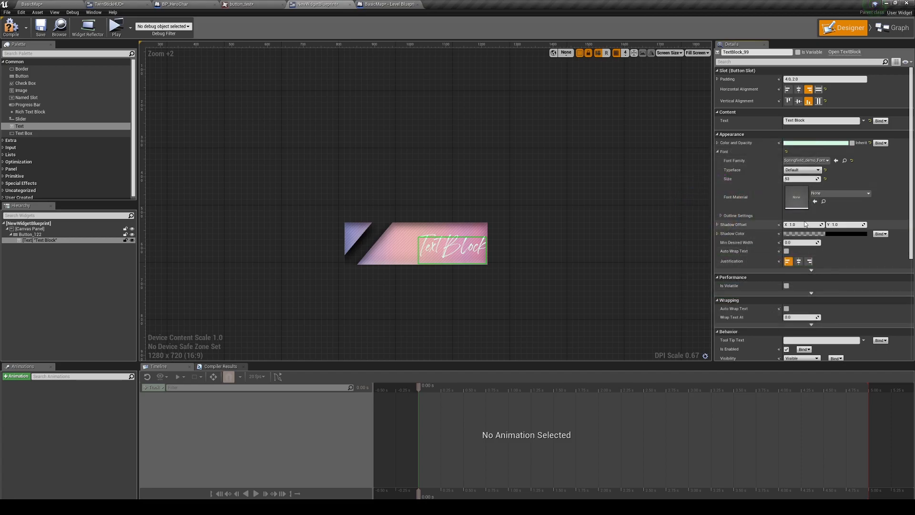
Step: Expand the label font's outline settings, and send the crash report with a restart of the Unreal editor
{"action": "left_click", "coordinate": [721, 216]}
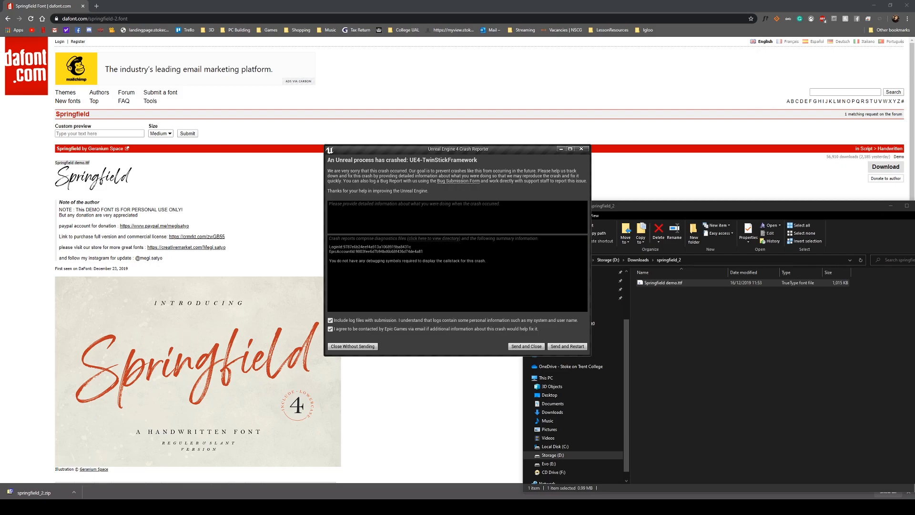
{"action": "left_click", "coordinate": [560, 348]}
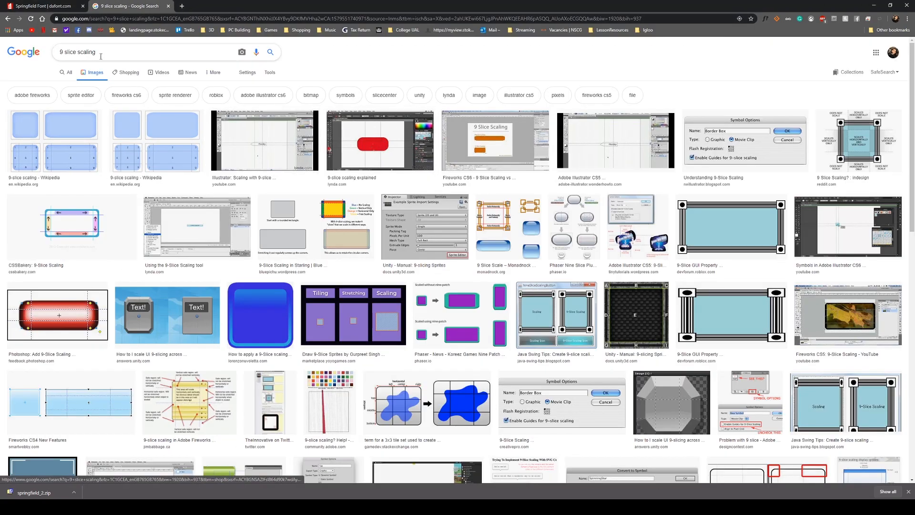
Step: Look at the Wikipedia and Roblox Developer Forum examples in the Google image results for 9 slice scaling
{"action": "left_click", "coordinate": [178, 148]}
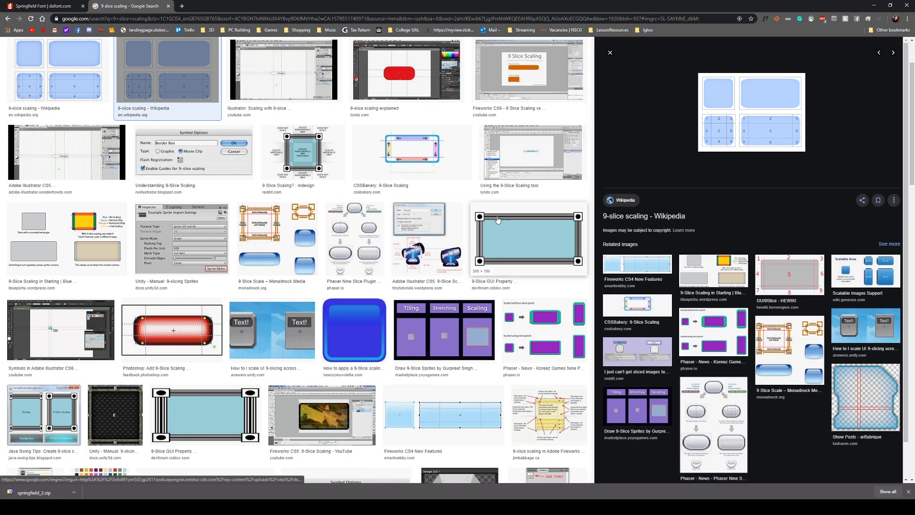
{"action": "left_click", "coordinate": [498, 218]}
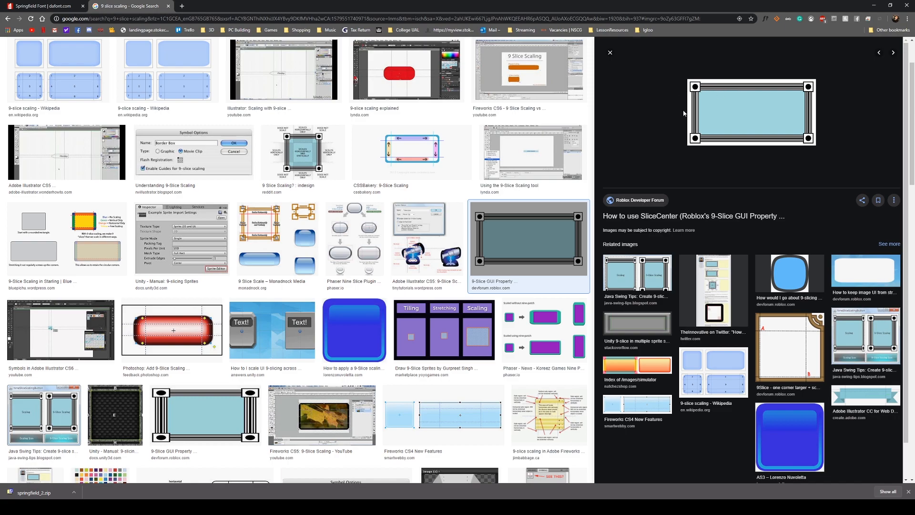
{"action": "left_click", "coordinate": [719, 118]}
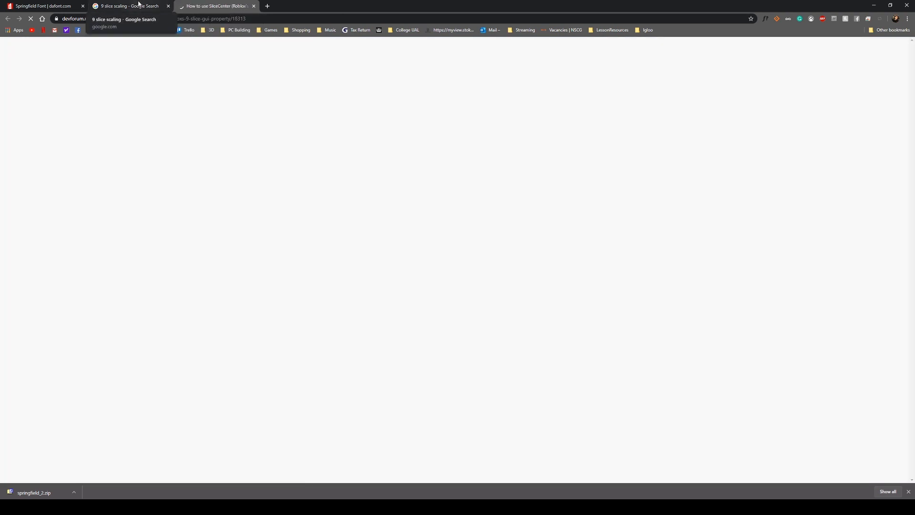
{"action": "left_click", "coordinate": [138, 5]}
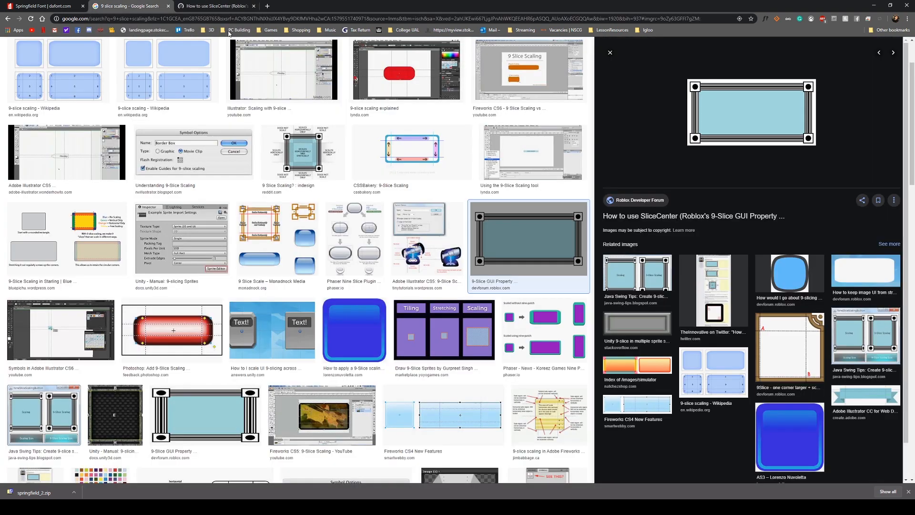
Step: Save the previewed Roblox 9-slice frame image to disk as 20070817_fg04.jpg
{"action": "right_click", "coordinate": [731, 106]}
{"action": "left_click", "coordinate": [754, 184]}
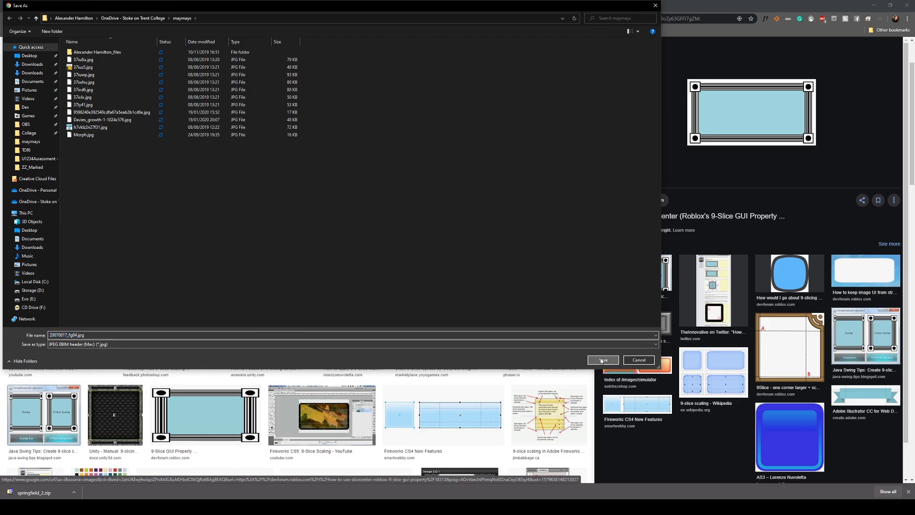
{"action": "left_click", "coordinate": [603, 359]}
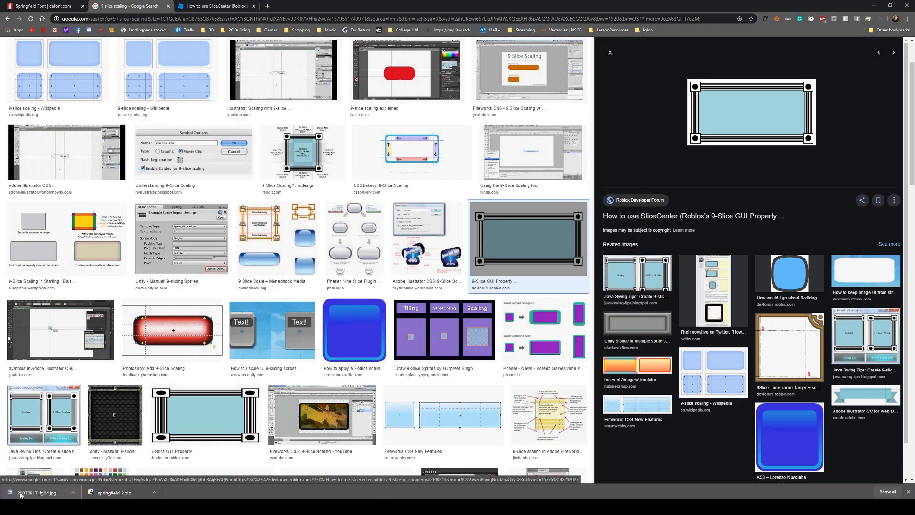
Step: Switch to Photoshop and place the downloaded frame image over the button artwork in Untitled-1
{"action": "left_click_drag", "start_coordinate": [33, 492], "coordinate": [389, 296]}
{"action": "left_click_drag", "start_coordinate": [360, 125], "coordinate": [362, 122]}
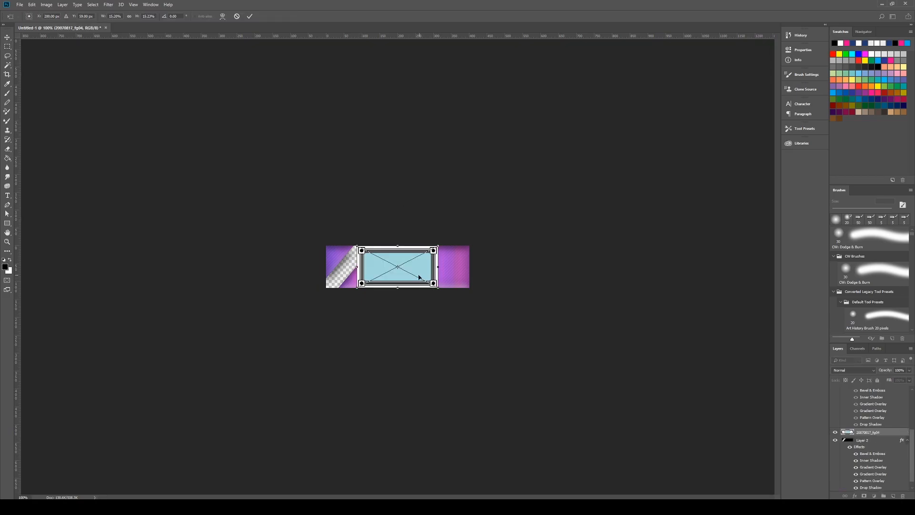
{"action": "key", "text": "Return"}
Step: Enlarge the canvas well beyond the button artwork on all sides with the Crop tool
{"action": "key", "text": "c"}
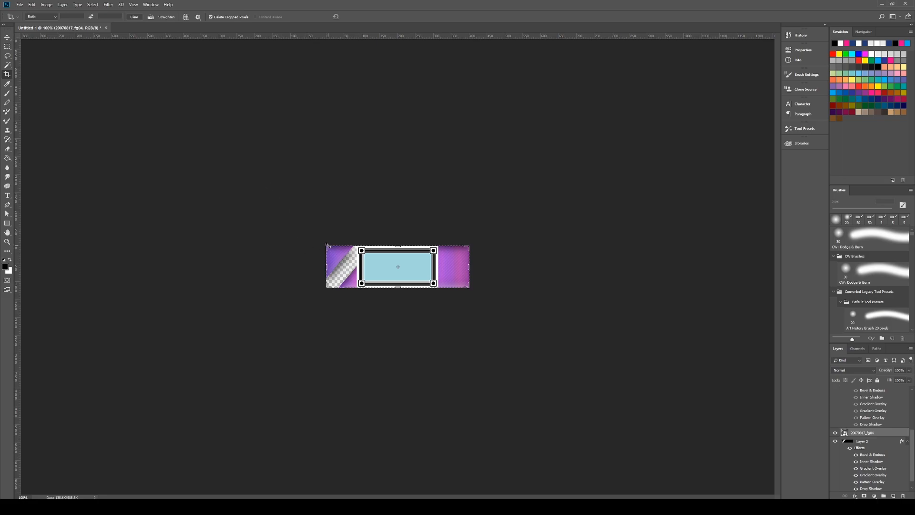
{"action": "left_click_drag", "start_coordinate": [327, 245], "coordinate": [139, 94]}
{"action": "left_click_drag", "start_coordinate": [431, 274], "coordinate": [232, 150]}
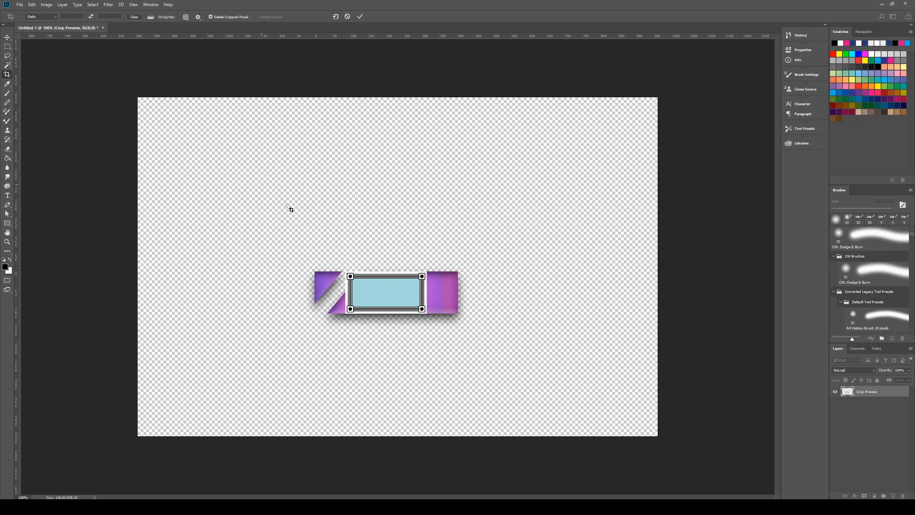
{"action": "key", "text": "Return"}
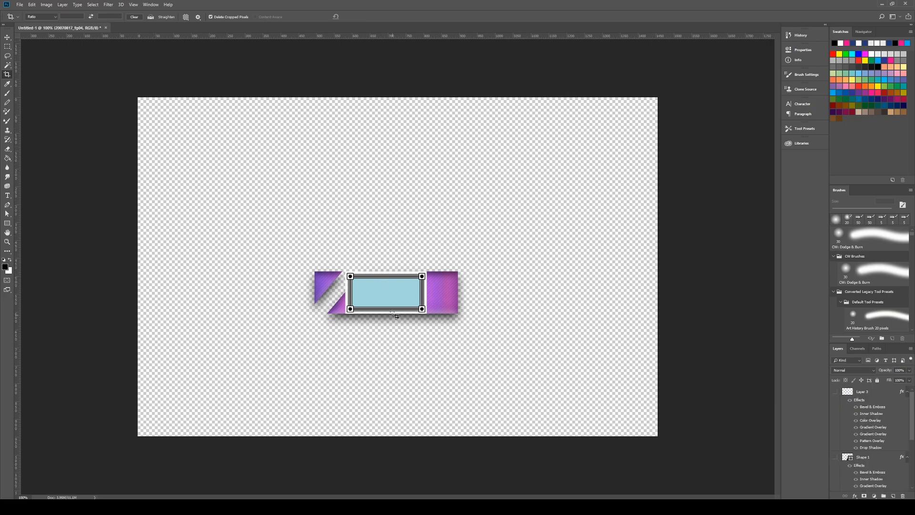
Step: Move the purple button to the canvas's lower left and the blue frame image to the canvas centre
{"action": "left_click", "coordinate": [5, 38]}
{"action": "left_click_drag", "start_coordinate": [389, 294], "coordinate": [376, 206]}
{"action": "left_click_drag", "start_coordinate": [434, 296], "coordinate": [307, 402]}
{"action": "left_click_drag", "start_coordinate": [392, 229], "coordinate": [417, 278]}
Step: Rasterize the frame layer, select the frame's right end and move it well to the right of the rest, then deselect
{"action": "key", "text": "m"}
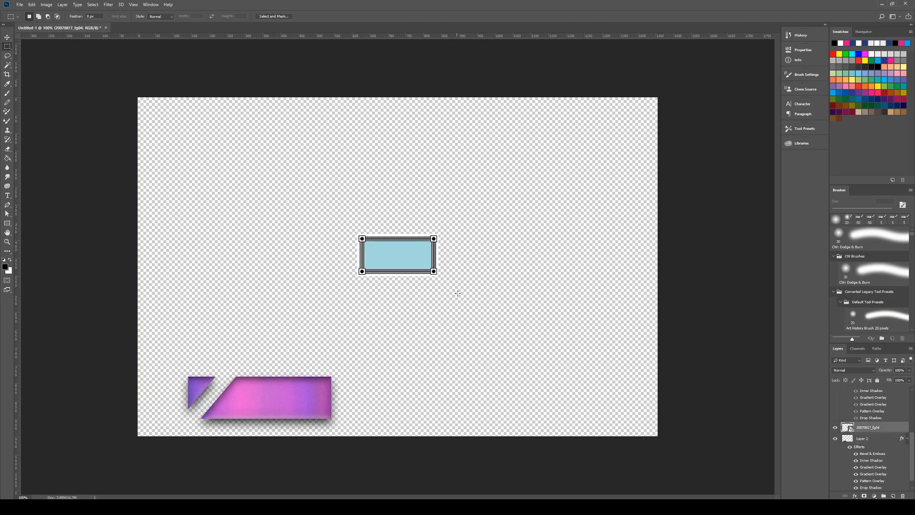
{"action": "left_click_drag", "start_coordinate": [453, 289], "coordinate": [401, 204]}
{"action": "left_click_drag", "start_coordinate": [494, 321], "coordinate": [424, 207]}
{"action": "right_click", "coordinate": [871, 428]}
{"action": "key", "text": "Escape"}
{"action": "key", "text": "ctrl+t"}
{"action": "left_click_drag", "start_coordinate": [451, 252], "coordinate": [525, 254]}
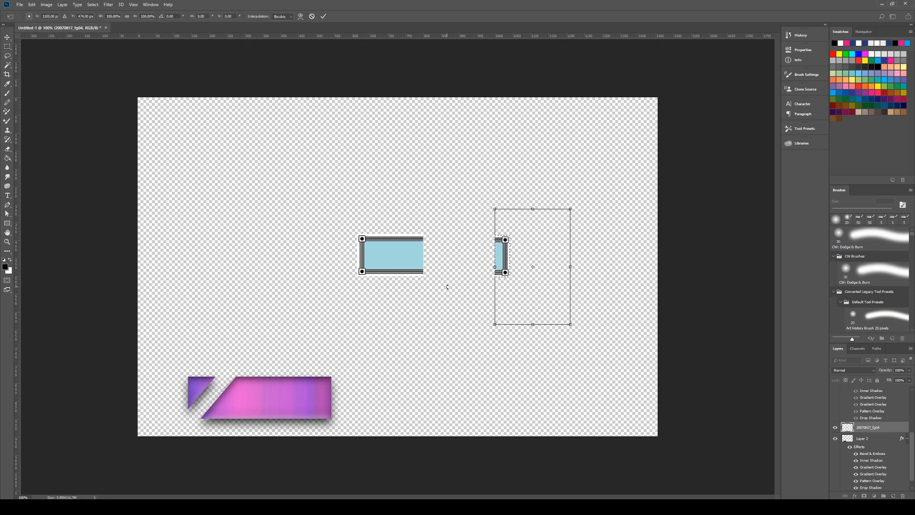
{"action": "key", "text": "Return"}
{"action": "key", "text": "ctrl+d"}
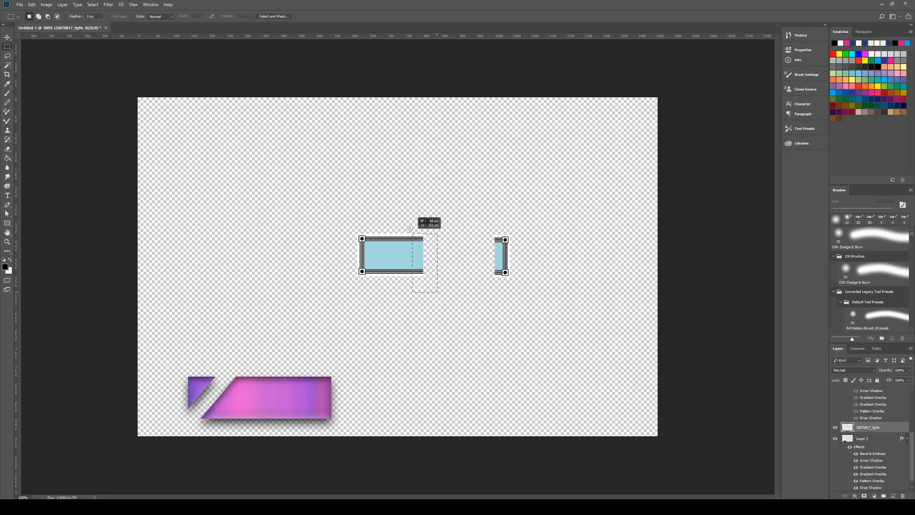
Step: Select a narrow strip at the cut edge of the frame and stretch it to the right to bridge the gap
{"action": "left_click_drag", "start_coordinate": [416, 227], "coordinate": [424, 290]}
{"action": "key", "text": "ctrl+t"}
{"action": "left_click_drag", "start_coordinate": [424, 261], "coordinate": [506, 263]}
{"action": "key", "text": "Return"}
{"action": "key", "text": "v"}
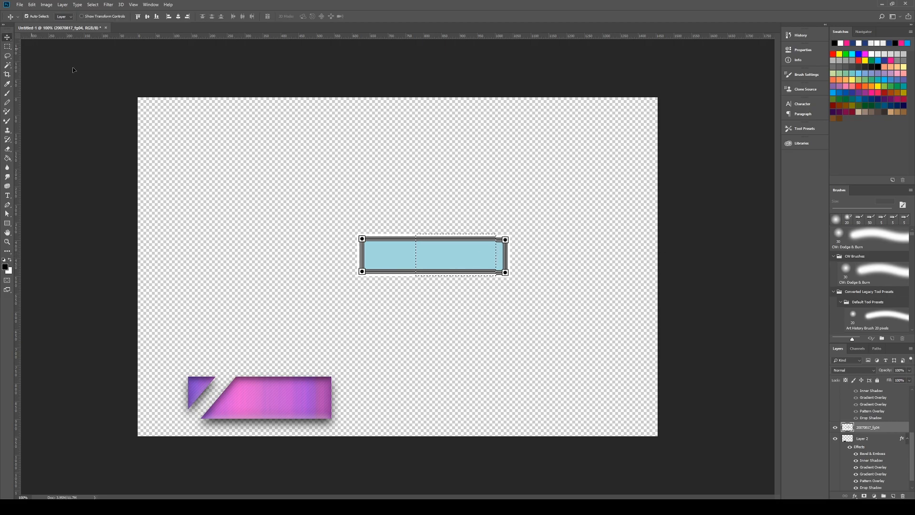
Step: Examine the joint between the stretched section and the frame's right end, and clear the selection
{"action": "left_click_drag", "start_coordinate": [503, 260], "coordinate": [419, 288]}
{"action": "key", "text": "ctrl+plus"}
{"action": "key", "text": "ctrl+plus"}
{"action": "key", "text": "ctrl+plus"}
{"action": "left_click", "coordinate": [691, 292]}
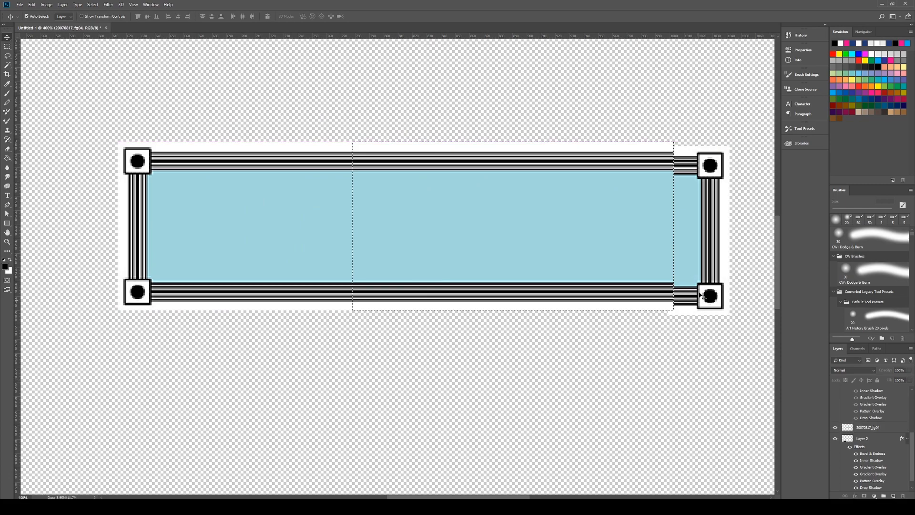
{"action": "left_click", "coordinate": [6, 47]}
{"action": "left_click", "coordinate": [365, 120]}
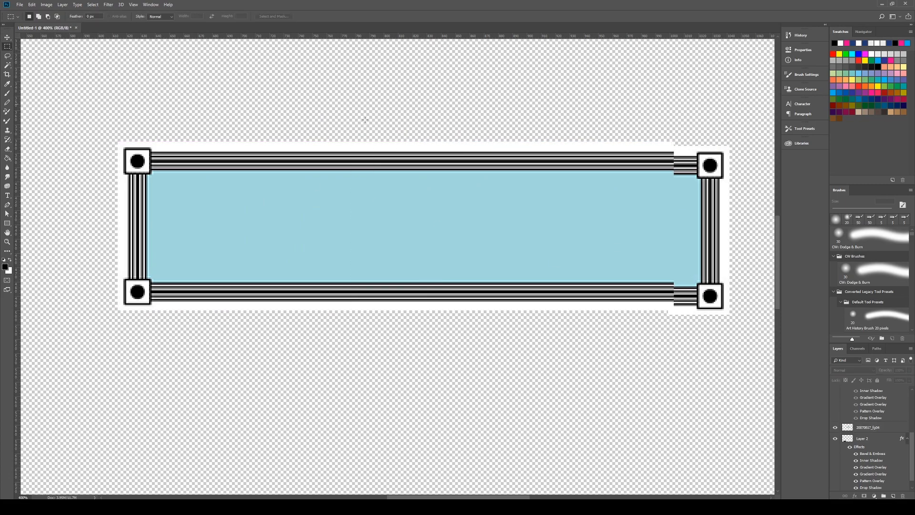
Step: Select the frame's right end on the 20070817_fg04 layer, nudge it up in line with the stretched section, and deselect
{"action": "left_click", "coordinate": [868, 427]}
{"action": "left_click", "coordinate": [836, 428]}
{"action": "left_click", "coordinate": [836, 428]}
{"action": "left_click_drag", "start_coordinate": [759, 349], "coordinate": [674, 140]}
{"action": "key", "text": "v"}
{"action": "key", "text": "Up"}
{"action": "key", "text": "Up"}
{"action": "key", "text": "Up"}
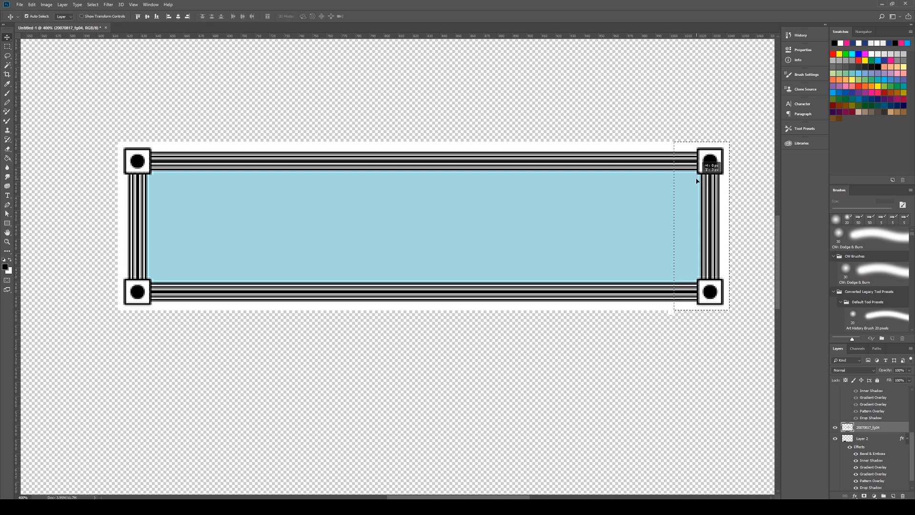
{"action": "key", "text": "m"}
{"action": "left_click", "coordinate": [314, 105]}
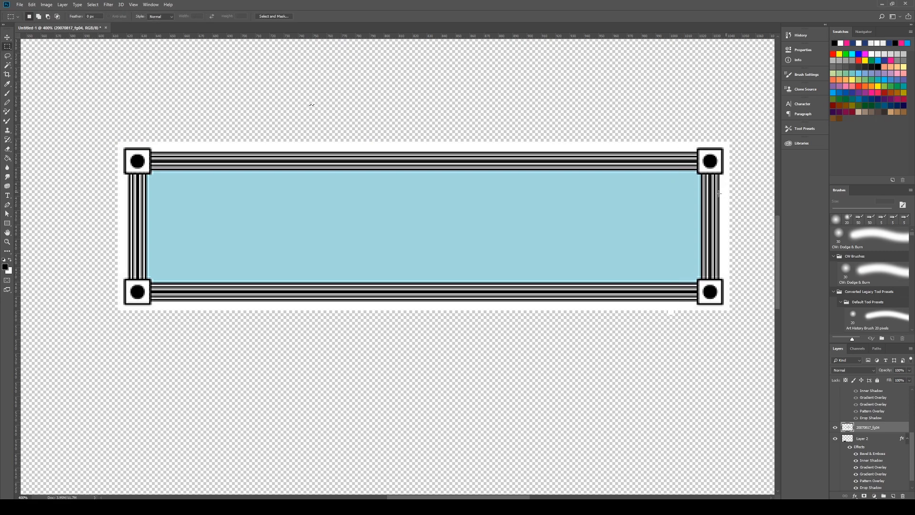
Step: Select the frame's bottom edge with both lower corners and move it well below the rest, leaving a gap
{"action": "left_click_drag", "start_coordinate": [111, 342], "coordinate": [747, 274]}
{"action": "left_click_drag", "start_coordinate": [544, 290], "coordinate": [538, 419]}
{"action": "key", "text": "ctrl+t"}
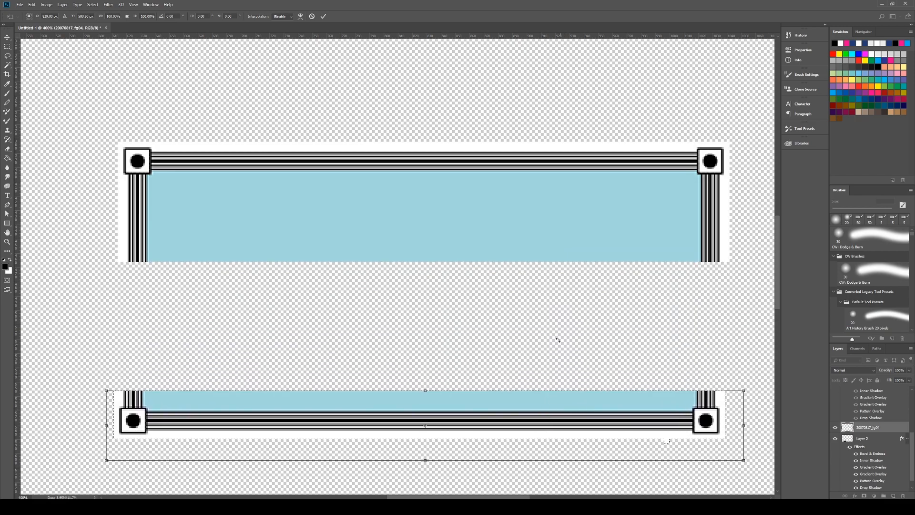
{"action": "left_click", "coordinate": [7, 46]}
{"action": "left_click", "coordinate": [428, 183]}
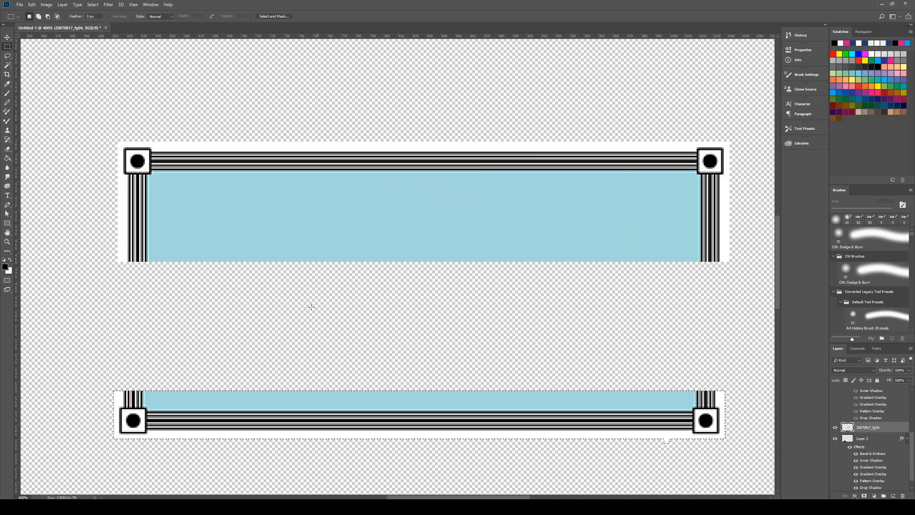
Step: Select a thin horizontal strip at the frame's lower cut edge, stretch it down to the detached bottom piece, and deselect
{"action": "left_click_drag", "start_coordinate": [103, 248], "coordinate": [748, 261]}
{"action": "key", "text": "ctrl+t"}
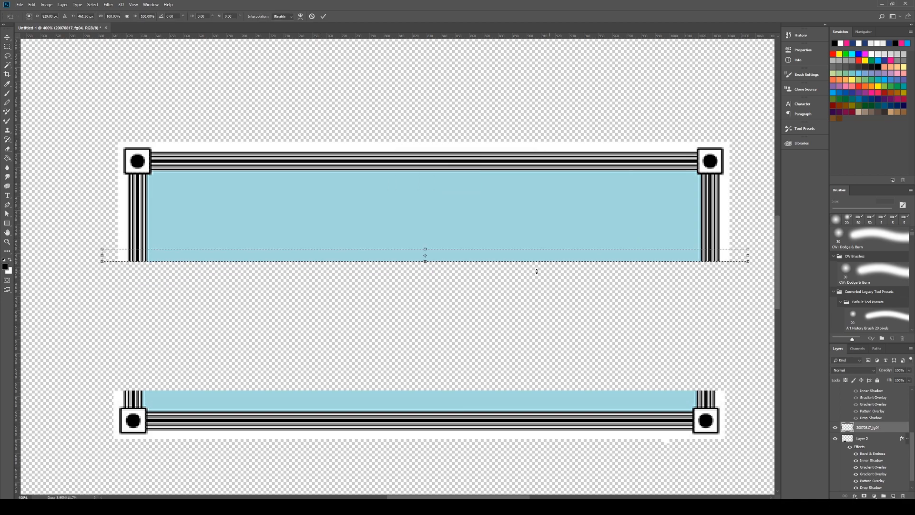
{"action": "left_click_drag", "start_coordinate": [426, 263], "coordinate": [428, 390]}
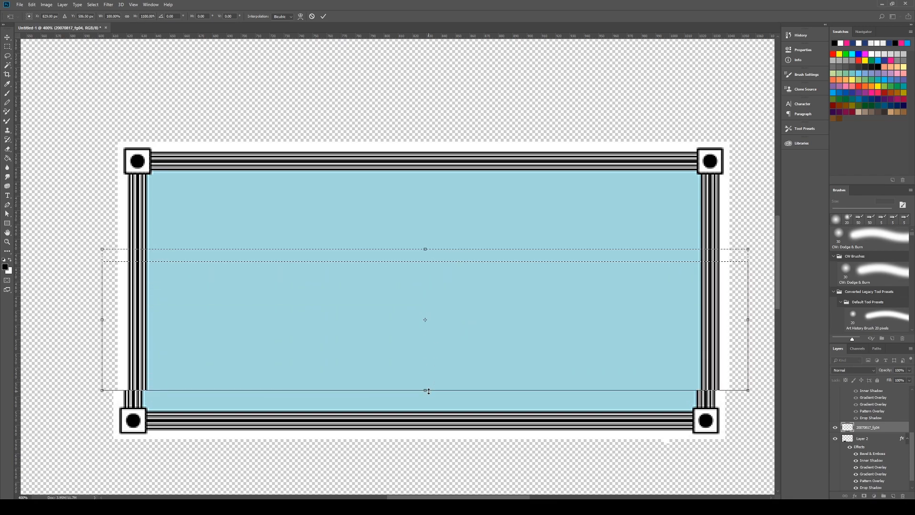
{"action": "key", "text": "Return"}
{"action": "key", "text": "ctrl+d"}
Step: Select the frame's detached bottom piece, nudge it right into line with the stretched sides, and deselect
{"action": "left_click_drag", "start_coordinate": [744, 455], "coordinate": [77, 390]}
{"action": "key", "text": "v"}
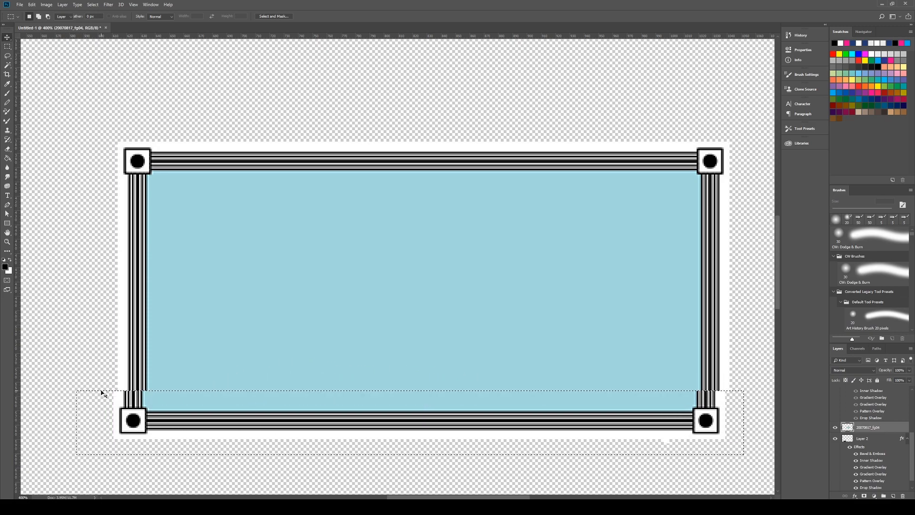
{"action": "key", "text": "Right"}
{"action": "key", "text": "Right"}
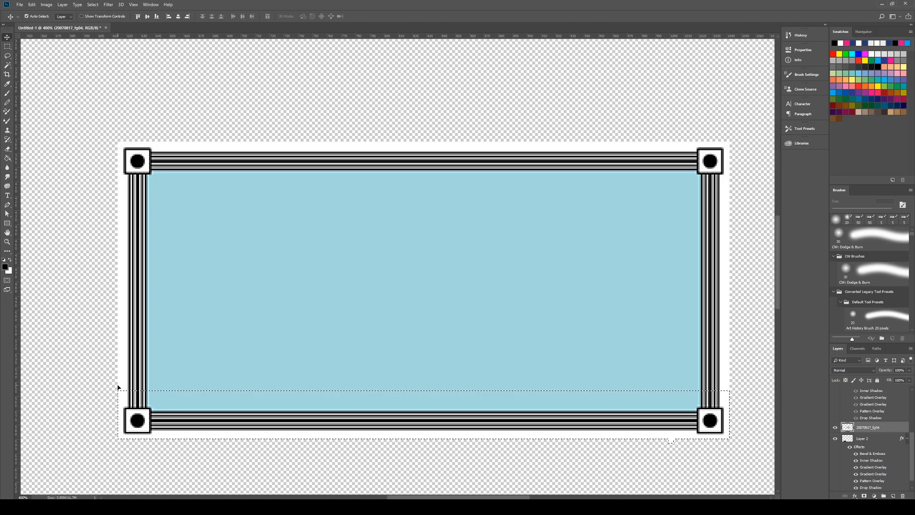
{"action": "left_click", "coordinate": [82, 99]}
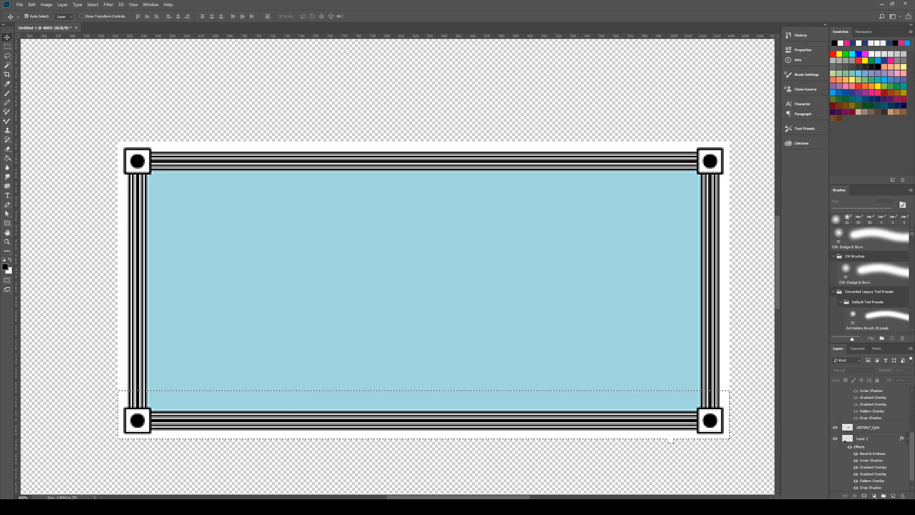
{"action": "key", "text": "ctrl+d"}
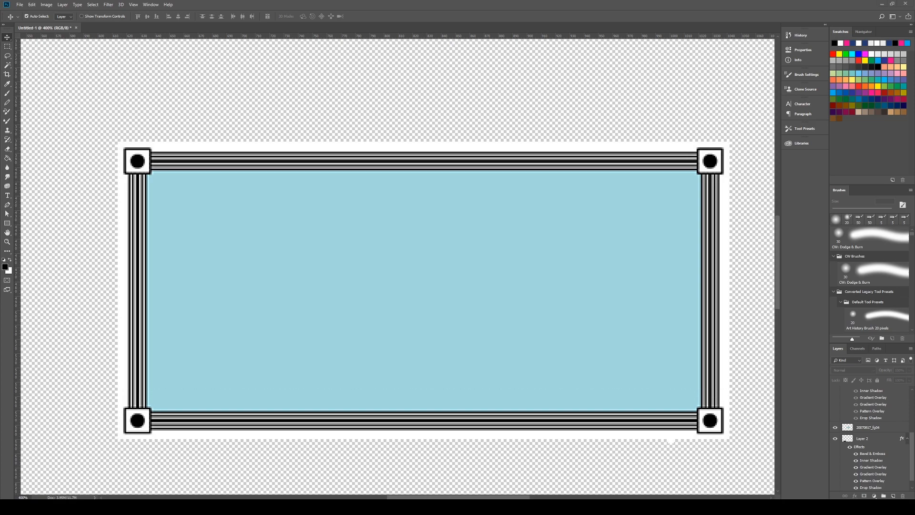
Step: Switch to the browser's 9 slice scaling image results and examine Wikipedia's numbered nine-region diagram
{"action": "key", "text": "alt+Tab"}
{"action": "scroll", "coordinate": [83, 89], "scroll_direction": "down", "scroll_amount": 2}
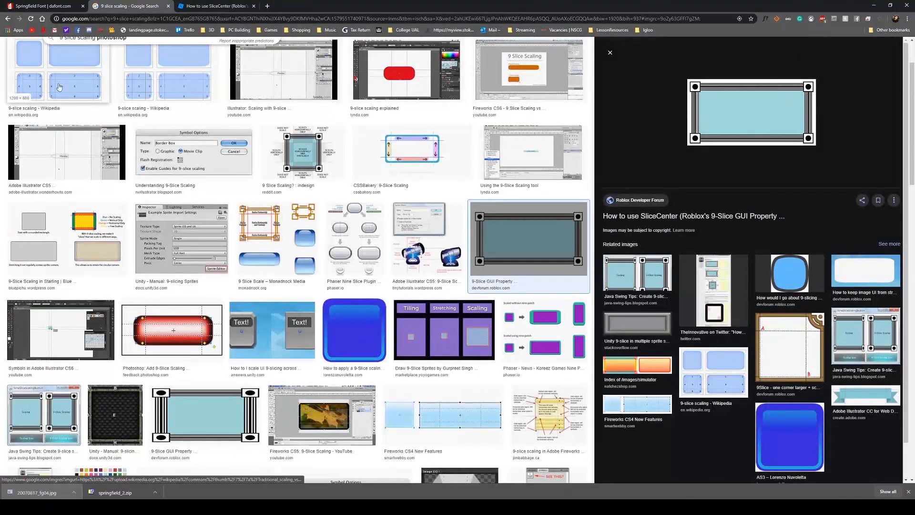
{"action": "left_click", "coordinate": [82, 85]}
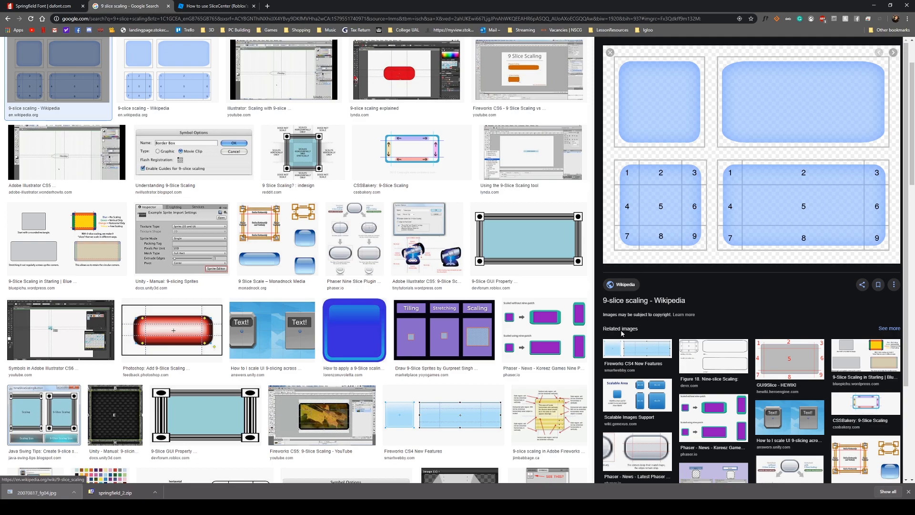
{"action": "left_click", "coordinate": [625, 348]}
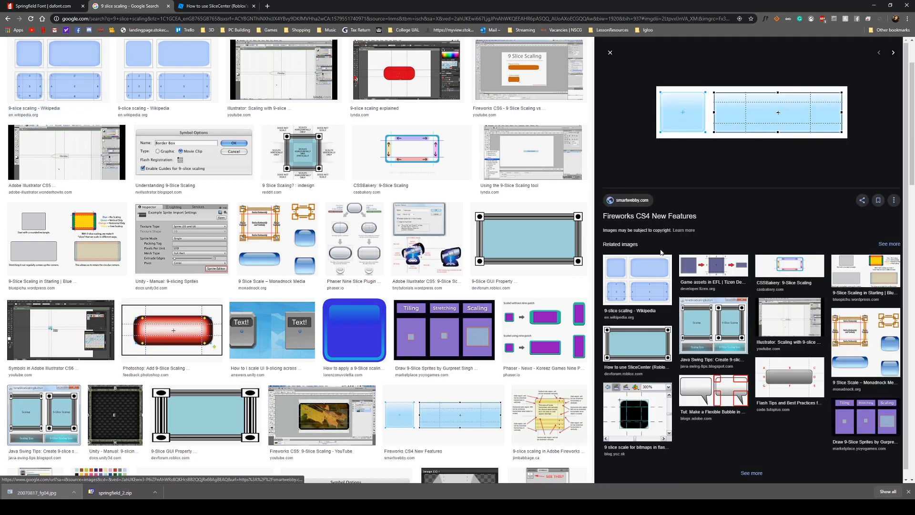
{"action": "left_click", "coordinate": [657, 269]}
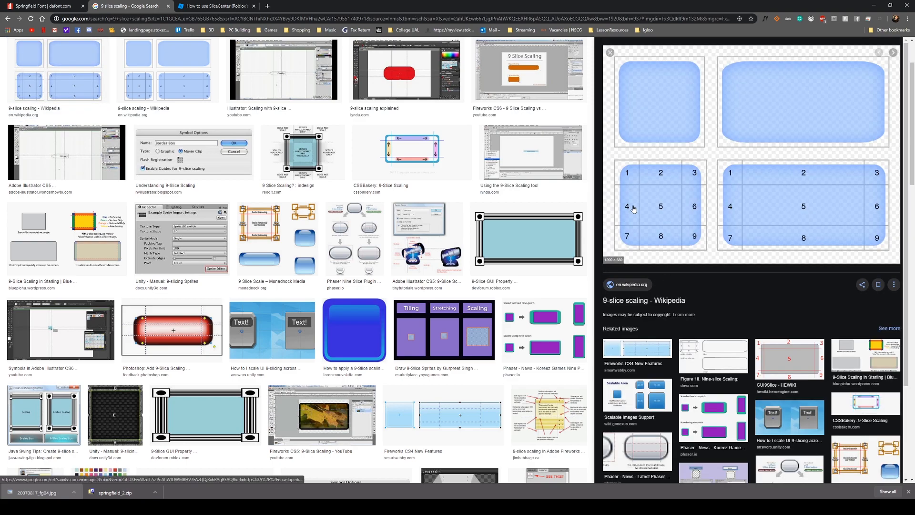
{"action": "scroll", "coordinate": [265, 208], "scroll_direction": "up", "scroll_amount": 2}
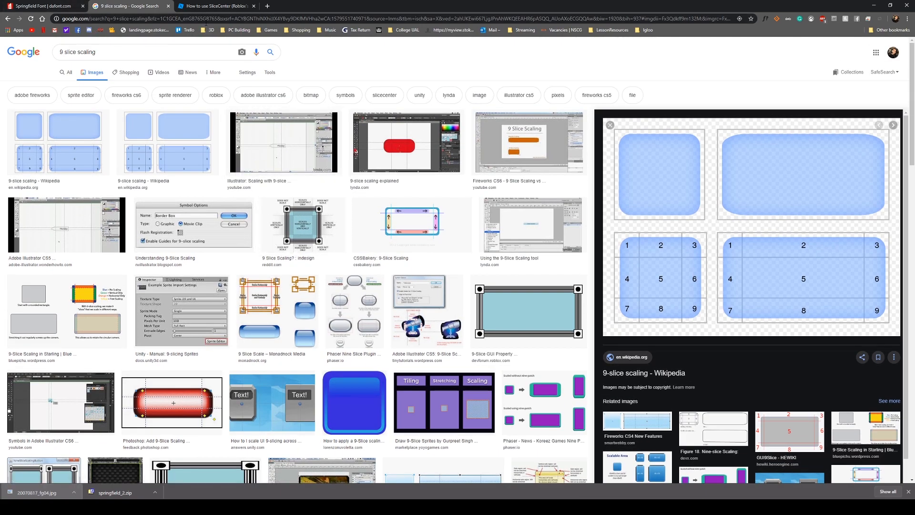
Step: Bring up the game ui style sheet image results and enlarge the page to 125% around the 10 Futuristic UI Buttons sheet
{"action": "key", "text": "alt+Tab"}
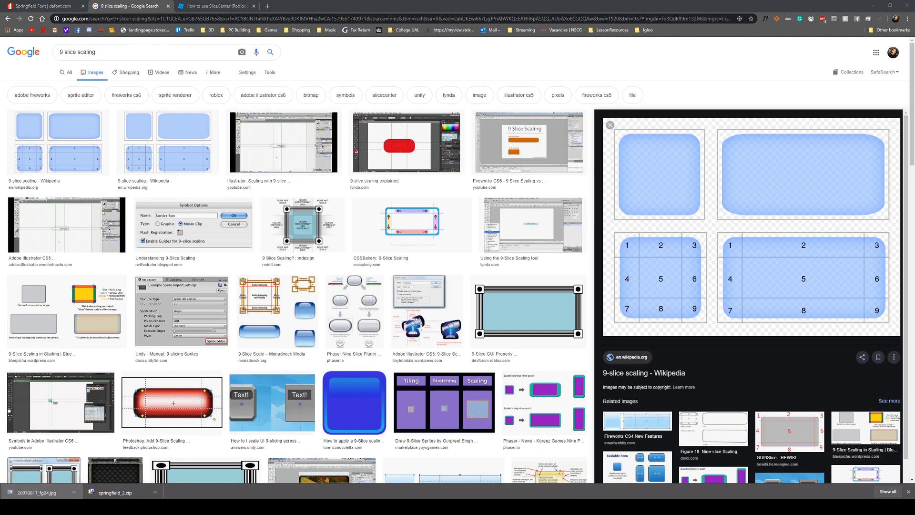
{"action": "left_click_drag", "start_coordinate": [0, 53], "coordinate": [565, 82]}
{"action": "double_click", "coordinate": [565, 82]}
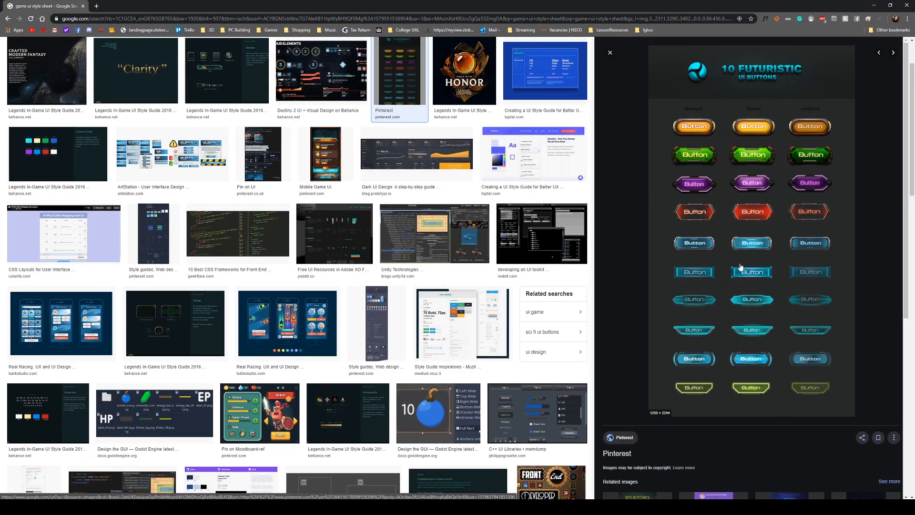
{"action": "key", "text": "ctrl+plus"}
{"action": "key", "text": "ctrl+plus"}
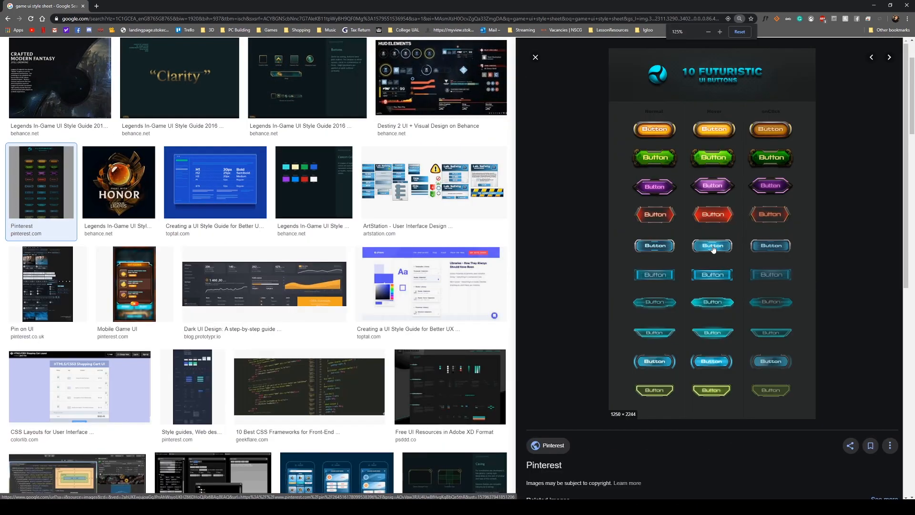
Step: Open the futuristic buttons sheet on Pinterest and follow it to Behance to examine its Normal, Hover and onClick button states
{"action": "left_click", "coordinate": [713, 248]}
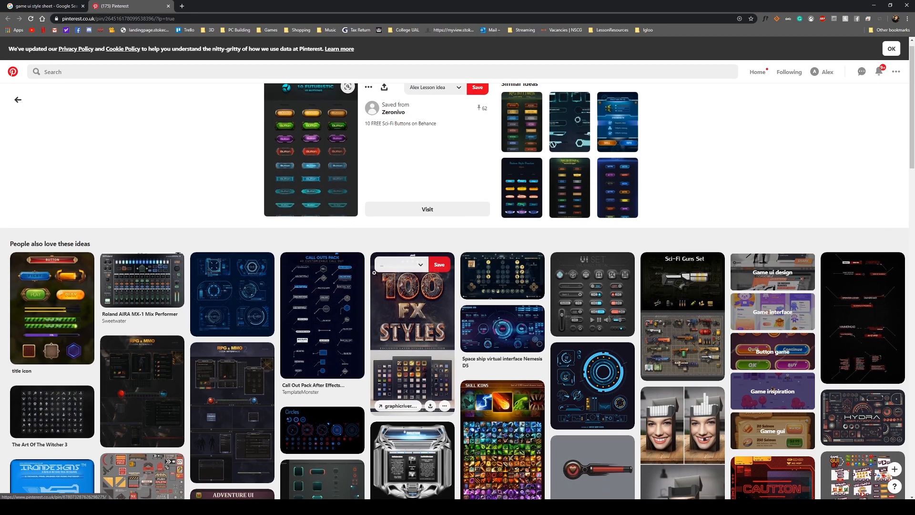
{"action": "scroll", "coordinate": [409, 279], "scroll_direction": "down", "scroll_amount": 5}
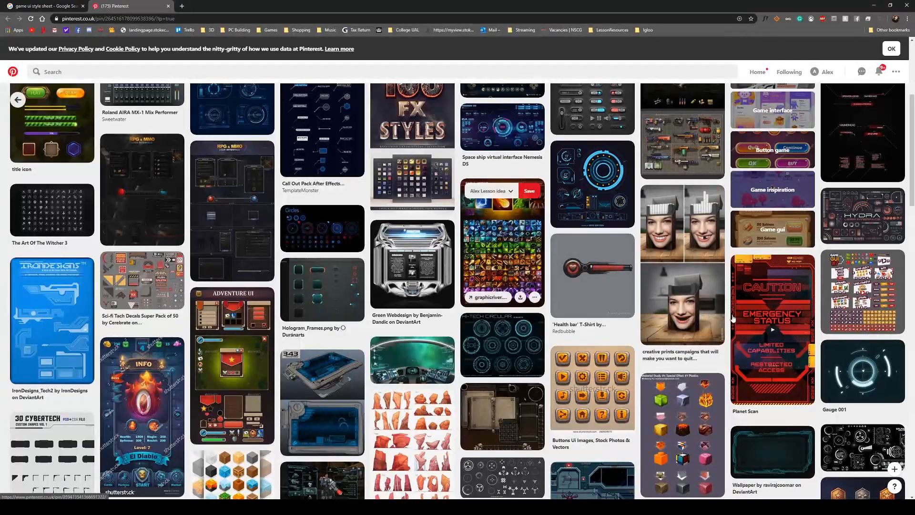
{"action": "scroll", "coordinate": [580, 377], "scroll_direction": "down", "scroll_amount": 2}
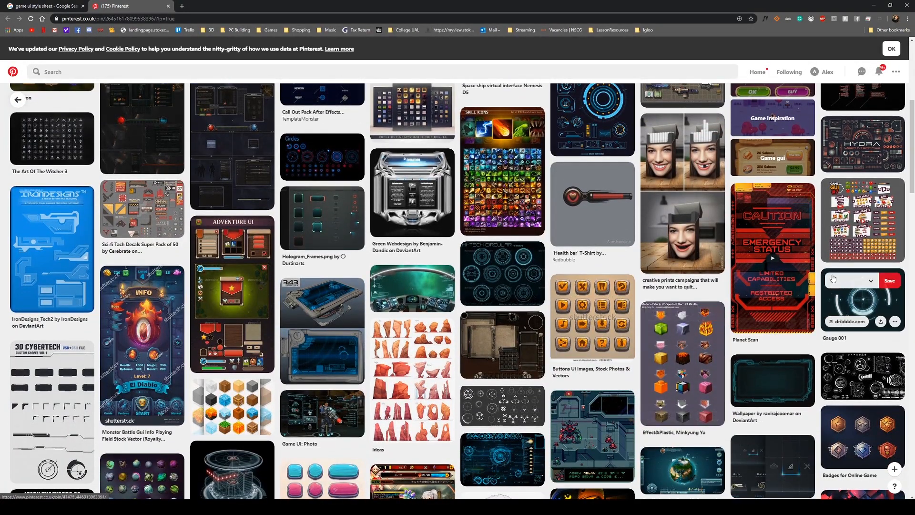
{"action": "scroll", "coordinate": [412, 196], "scroll_direction": "up", "scroll_amount": 5}
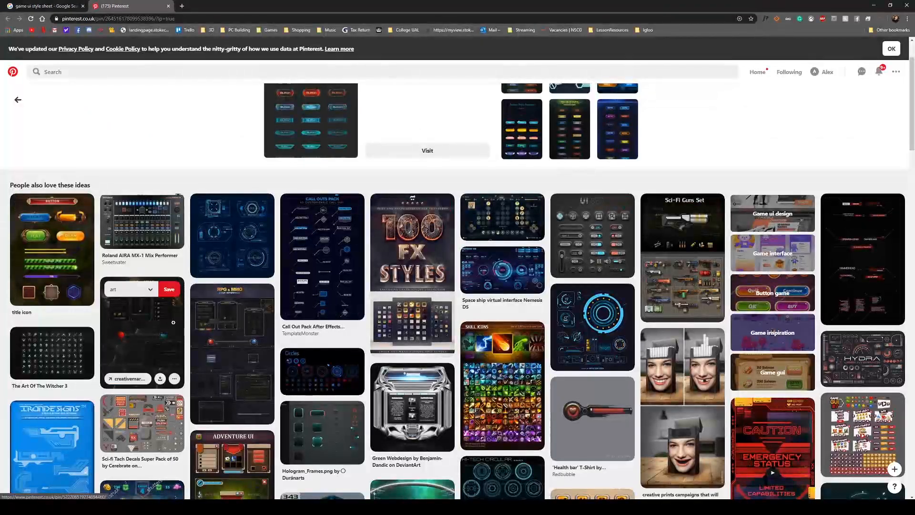
{"action": "left_click", "coordinate": [313, 123]}
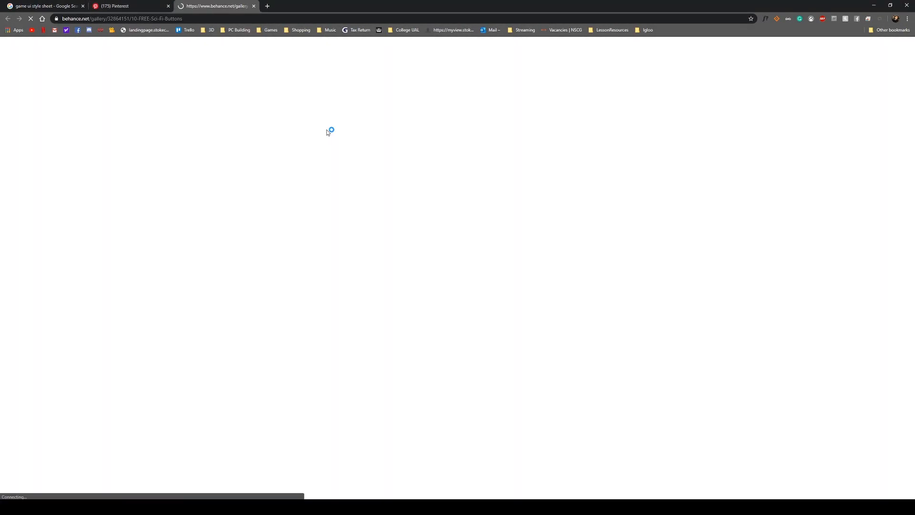
{"action": "scroll", "coordinate": [430, 270], "scroll_direction": "down", "scroll_amount": 5}
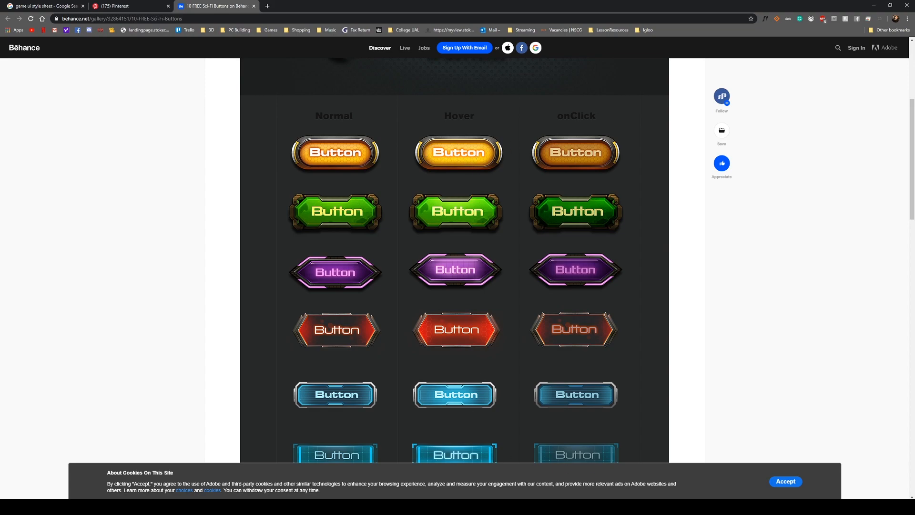
Step: Switch to Photoshop and view the whole canvas with the resized frame and the purple button at 66.7%
{"action": "left_click", "coordinate": [515, 507]}
{"action": "scroll", "coordinate": [534, 315], "scroll_direction": "down", "scroll_amount": 1}
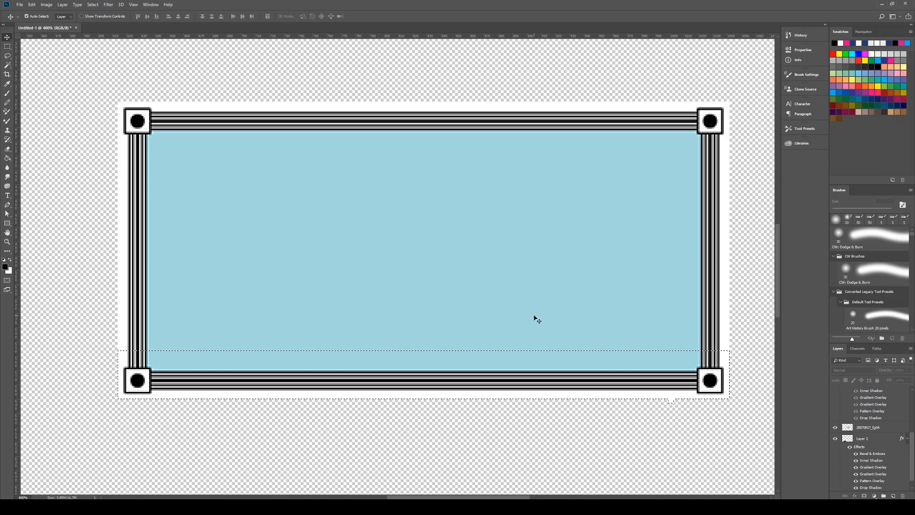
{"action": "key", "text": "ctrl+1"}
{"action": "key", "text": "ctrl+minus"}
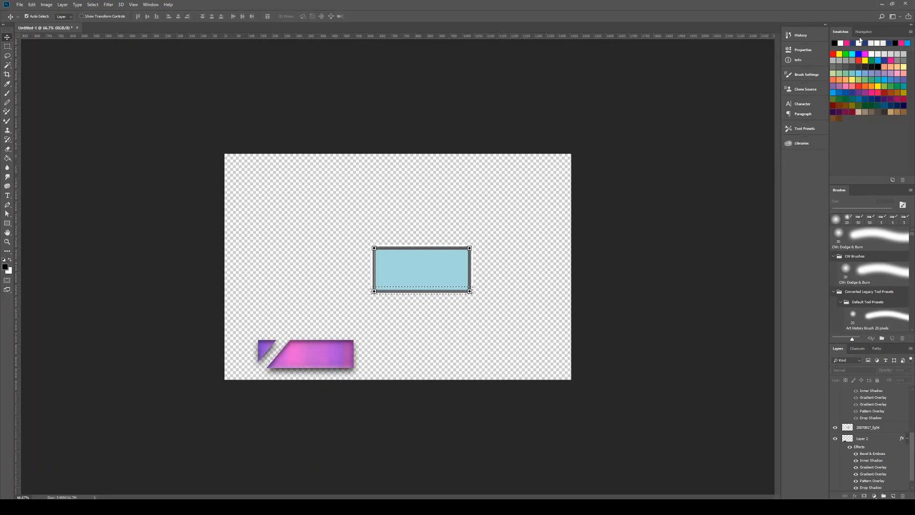
Step: Return to the browser, look over the lower rows of sci-fi buttons on Behance, and revisit the open reference pages
{"action": "left_click", "coordinate": [882, 4]}
{"action": "scroll", "coordinate": [432, 299], "scroll_direction": "down", "scroll_amount": 5}
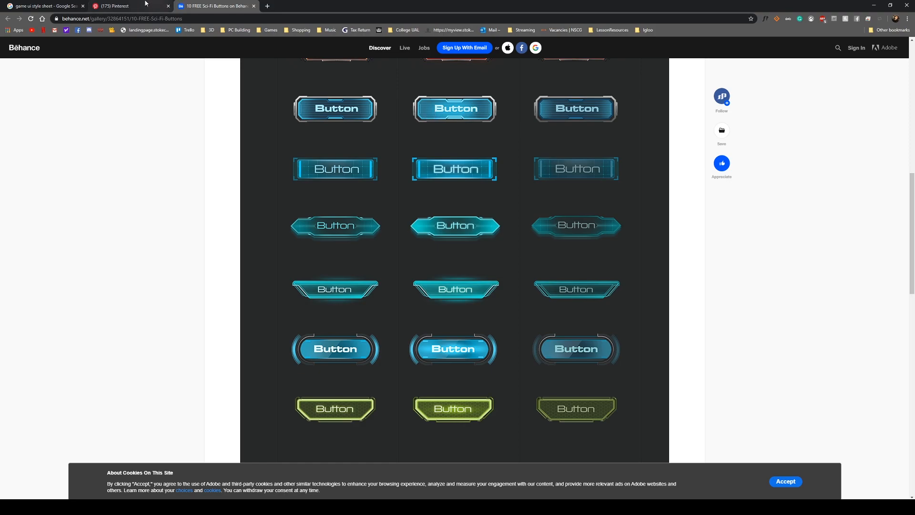
{"action": "left_click", "coordinate": [28, 4]}
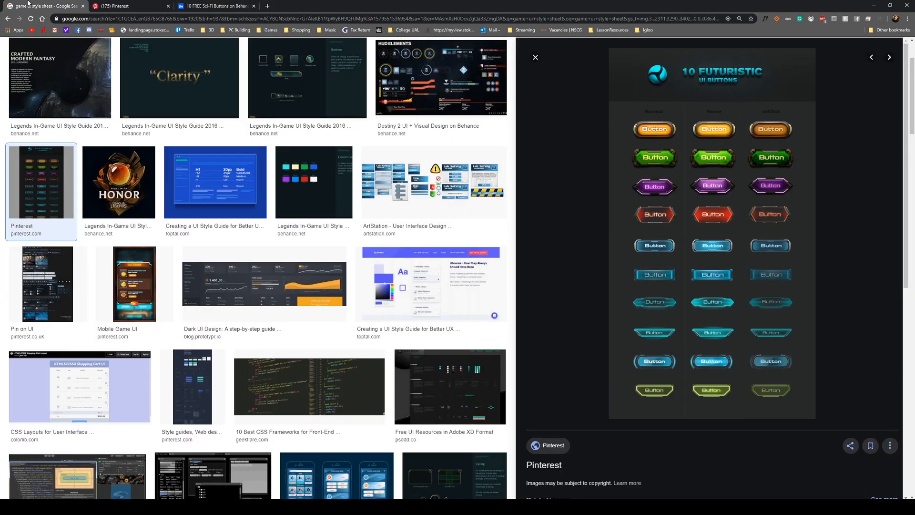
{"action": "left_click", "coordinate": [124, 9]}
{"action": "left_click", "coordinate": [200, 9]}
{"action": "left_click", "coordinate": [23, 7]}
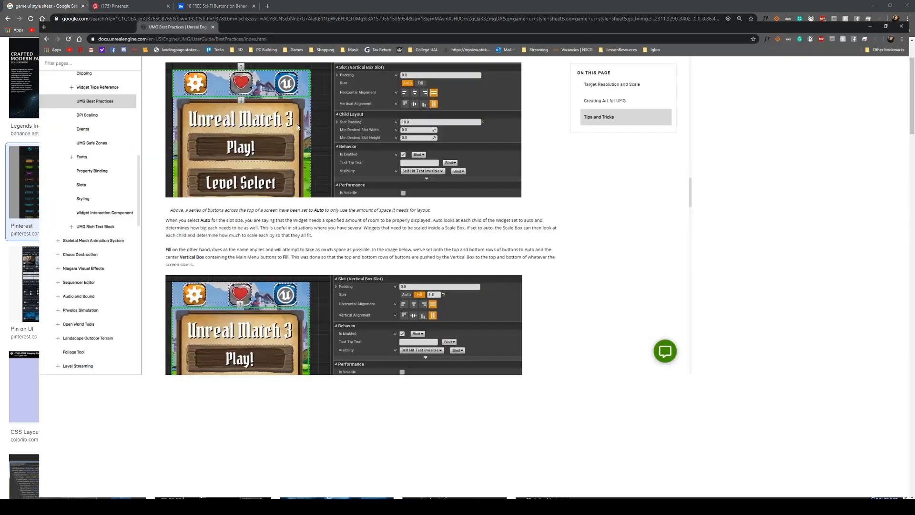
Step: Read Unreal's UMG Best Practices page, examining texture padding, separate corner and frame pieces, the Border draw mode and the formatting tip
{"action": "scroll", "coordinate": [398, 202], "scroll_direction": "down", "scroll_amount": 10}
{"action": "scroll", "coordinate": [397, 201], "scroll_direction": "up", "scroll_amount": 6}
{"action": "scroll", "coordinate": [389, 208], "scroll_direction": "down", "scroll_amount": 5}
{"action": "scroll", "coordinate": [367, 211], "scroll_direction": "up", "scroll_amount": 4}
{"action": "scroll", "coordinate": [247, 216], "scroll_direction": "up", "scroll_amount": 10}
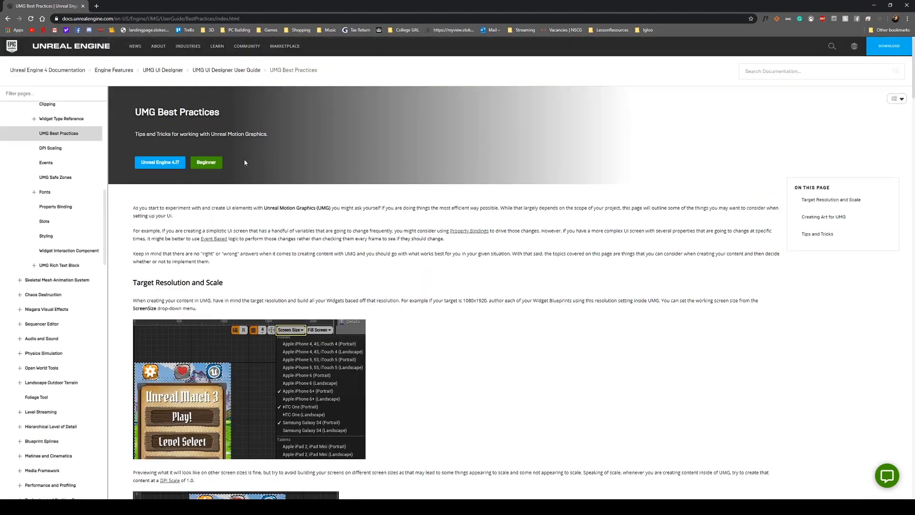
{"action": "scroll", "coordinate": [170, 155], "scroll_direction": "down", "scroll_amount": 15}
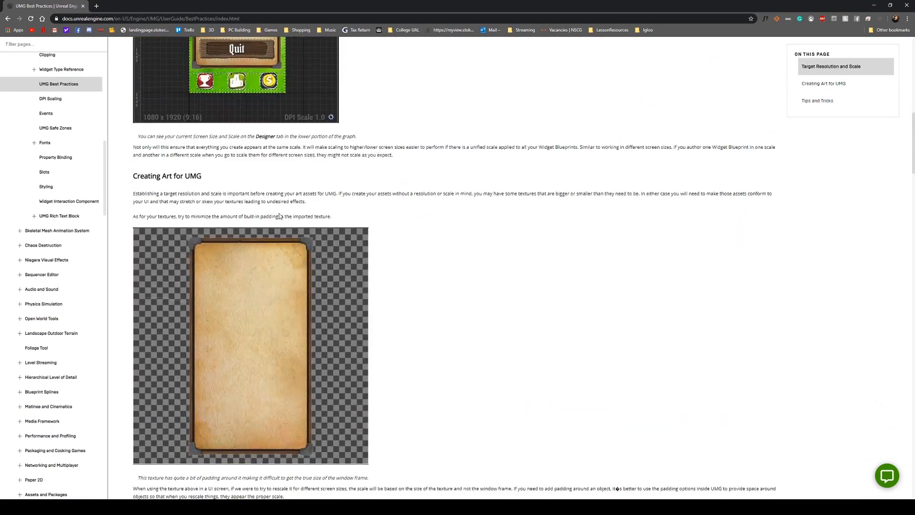
{"action": "scroll", "coordinate": [227, 138], "scroll_direction": "up", "scroll_amount": 4}
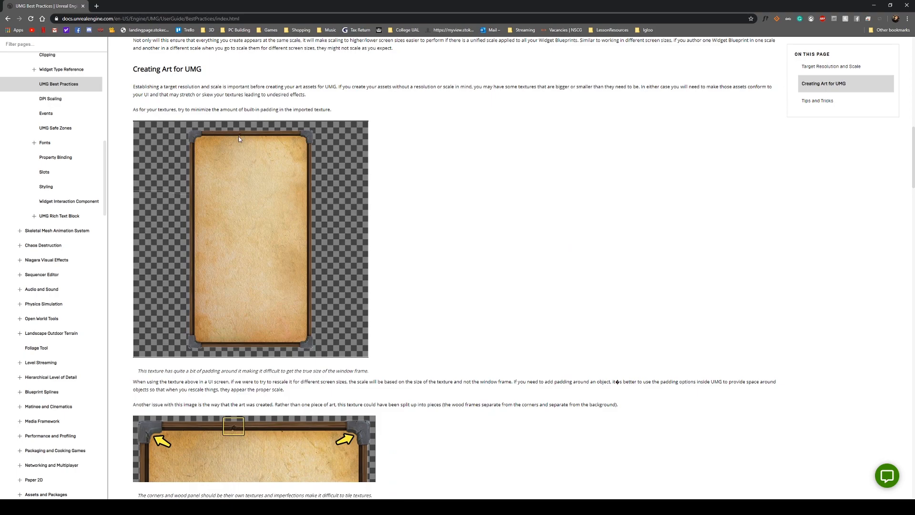
{"action": "scroll", "coordinate": [265, 266], "scroll_direction": "down", "scroll_amount": 4}
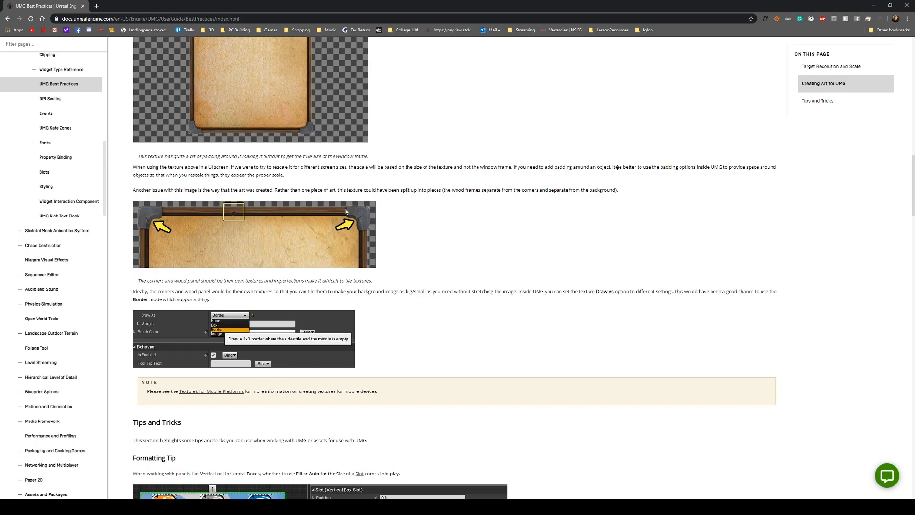
{"action": "scroll", "coordinate": [285, 178], "scroll_direction": "up", "scroll_amount": 4}
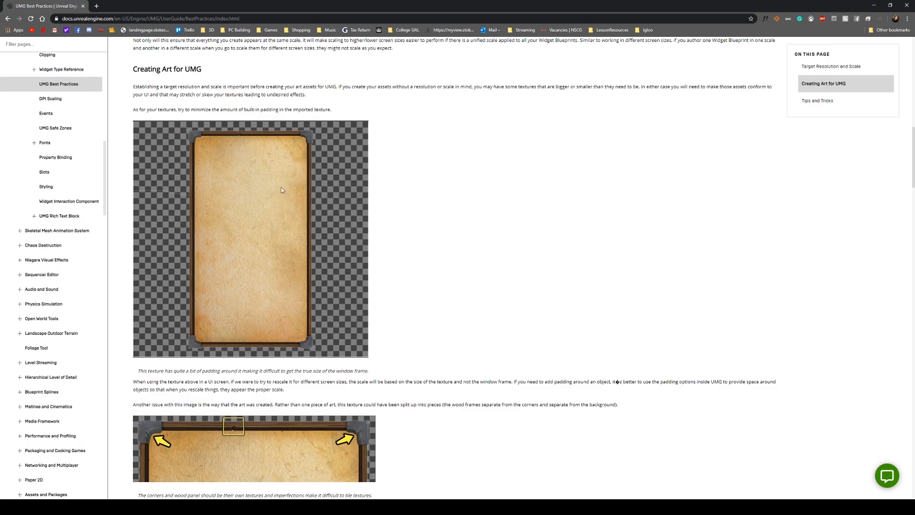
{"action": "scroll", "coordinate": [247, 185], "scroll_direction": "down", "scroll_amount": 5}
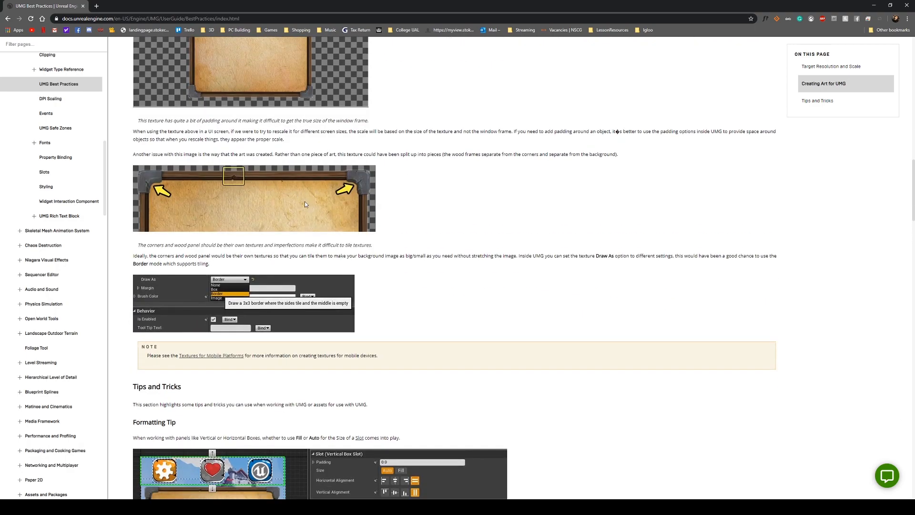
{"action": "scroll", "coordinate": [247, 210], "scroll_direction": "up", "scroll_amount": 5}
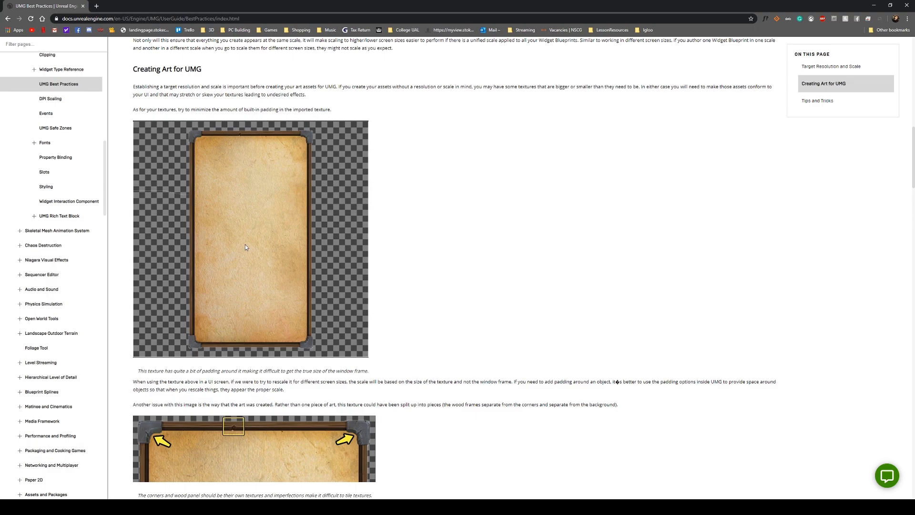
{"action": "scroll", "coordinate": [336, 237], "scroll_direction": "down", "scroll_amount": 10}
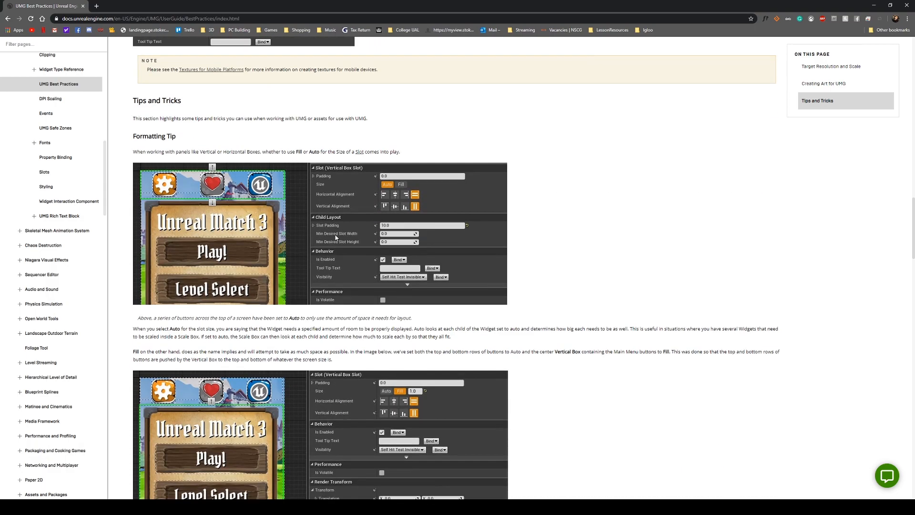
Step: Read the remaining UMG Best Practices tips, including context menus, preview background, reusable User Widgets and optimizations, and return to the UMG UI Designer User Guide
{"action": "scroll", "coordinate": [351, 223], "scroll_direction": "down", "scroll_amount": 20}
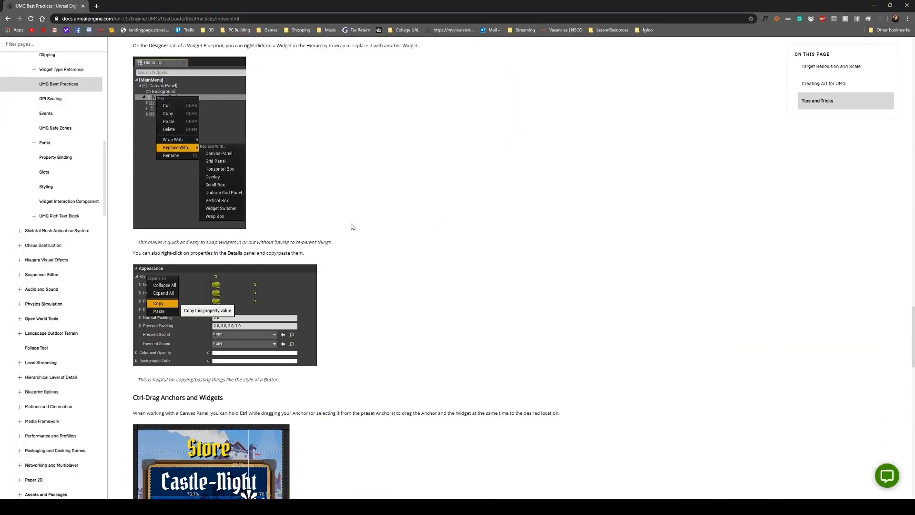
{"action": "scroll", "coordinate": [352, 226], "scroll_direction": "down", "scroll_amount": 5}
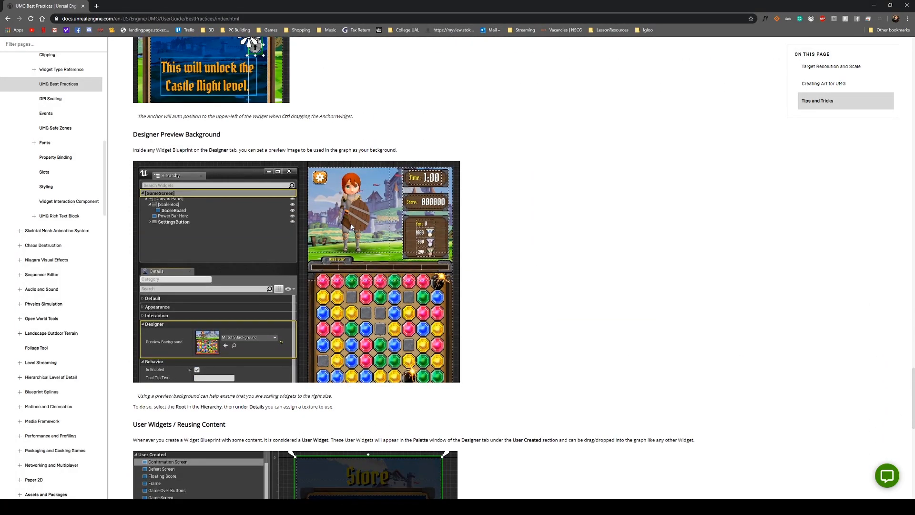
{"action": "scroll", "coordinate": [352, 227], "scroll_direction": "down", "scroll_amount": 6}
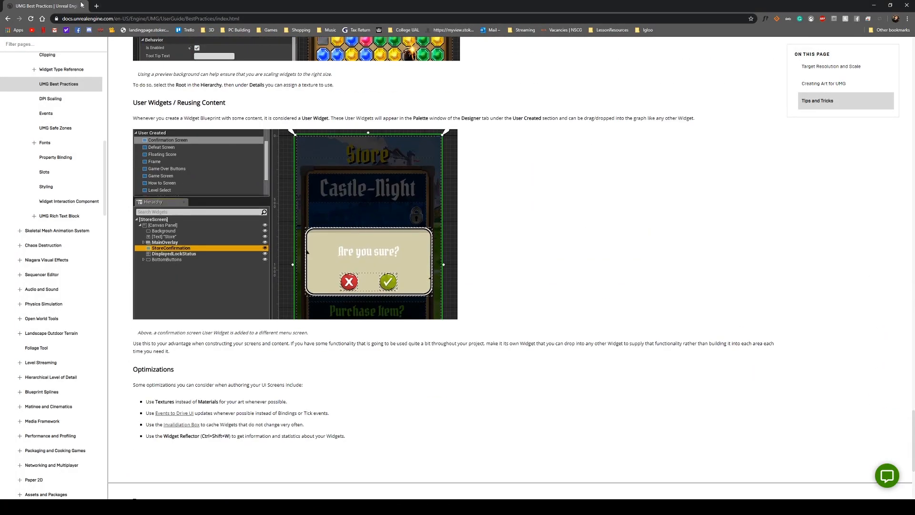
{"action": "scroll", "coordinate": [352, 226], "scroll_direction": "up", "scroll_amount": 9}
{"action": "scroll", "coordinate": [257, 201], "scroll_direction": "up", "scroll_amount": 20}
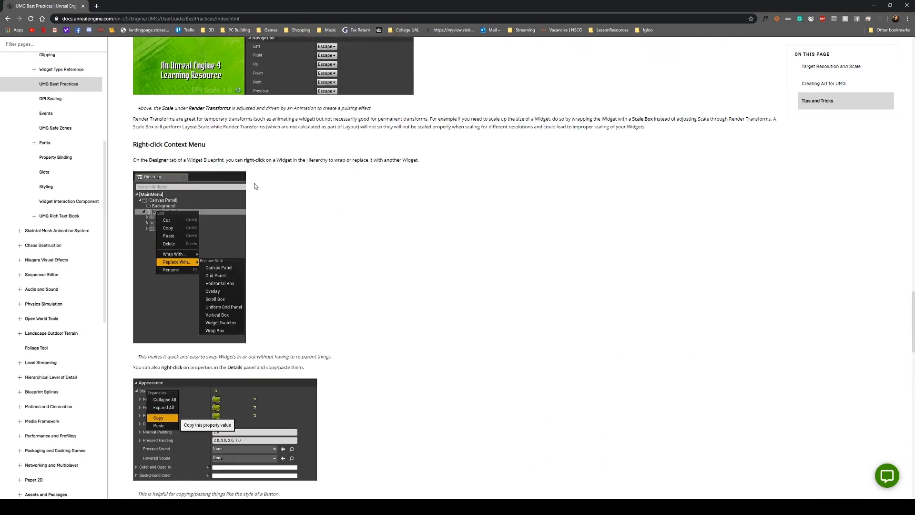
{"action": "scroll", "coordinate": [234, 189], "scroll_direction": "up", "scroll_amount": 8}
{"action": "key", "text": "alt+Left"}
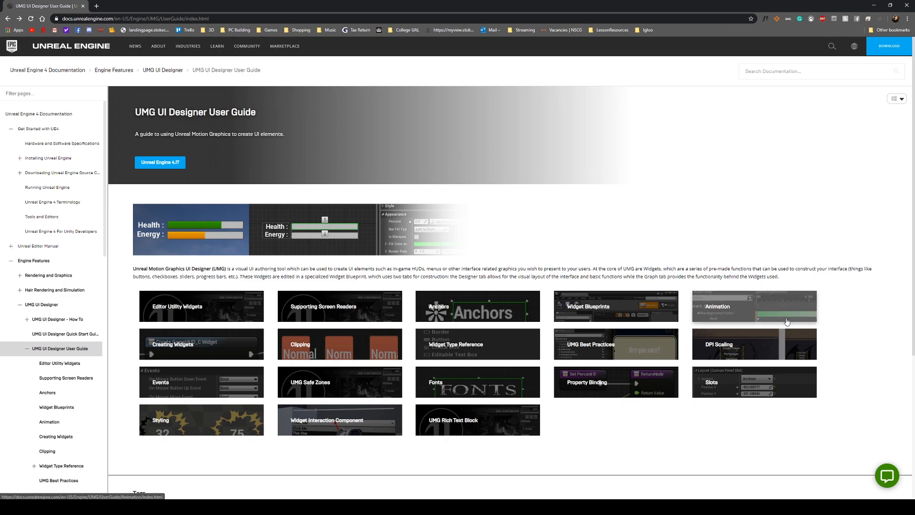
Step: Minimize the browser windows to reach the Unreal Editor startup and skip restoring the auto-saved packages
{"action": "left_click", "coordinate": [874, 6]}
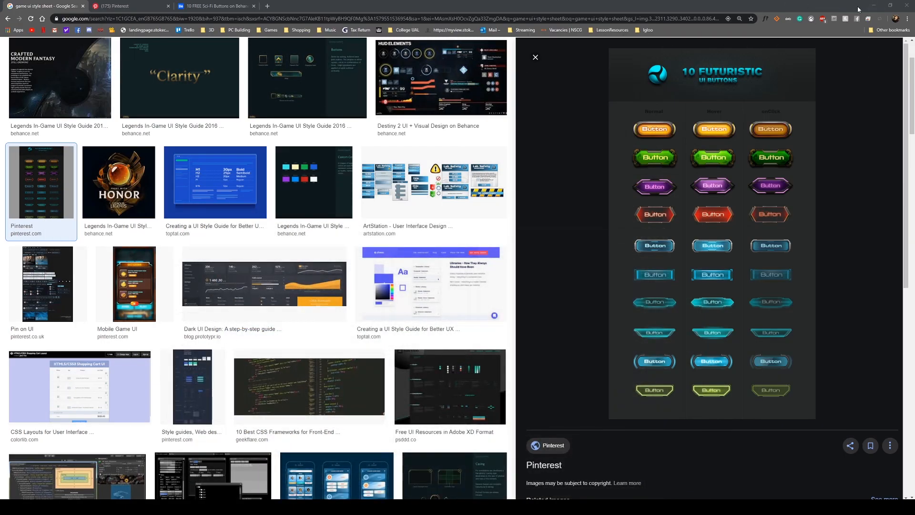
{"action": "left_click", "coordinate": [876, 6]}
{"action": "left_click", "coordinate": [875, 6]}
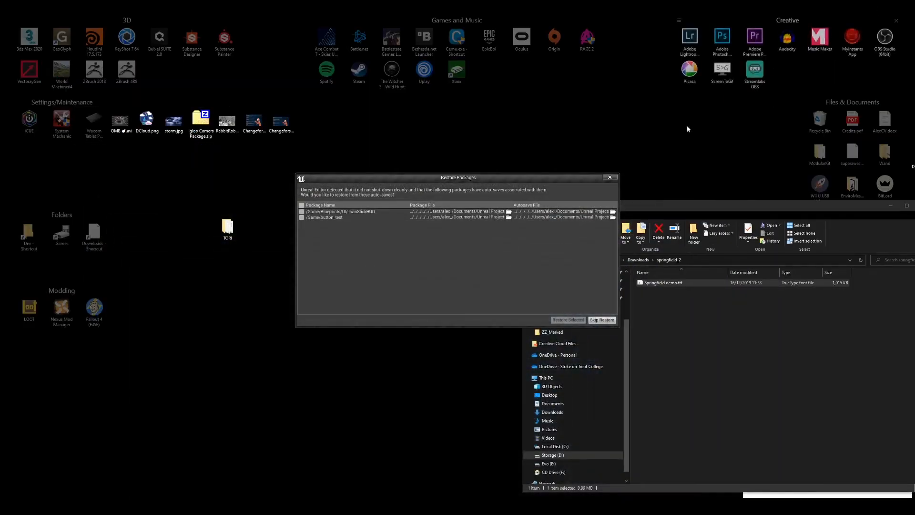
{"action": "left_click", "coordinate": [603, 320]}
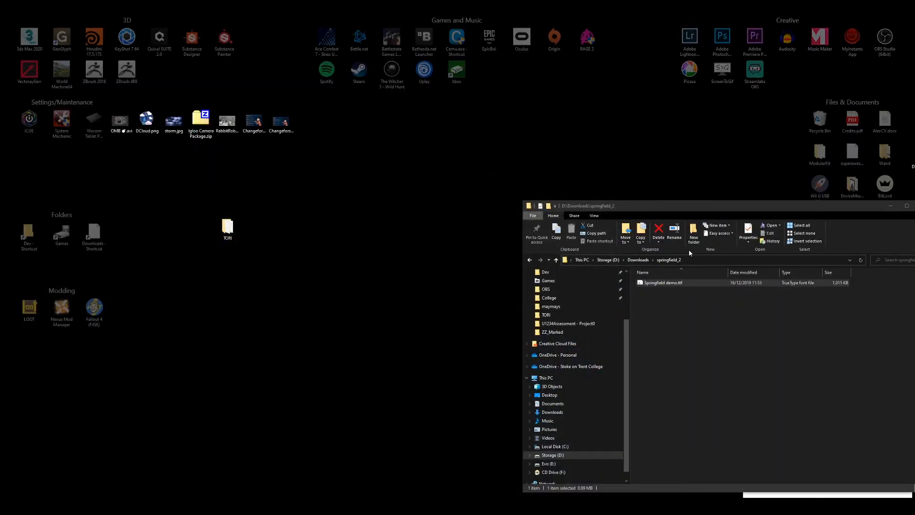
{"action": "left_click_drag", "start_coordinate": [708, 211], "coordinate": [394, 135]}
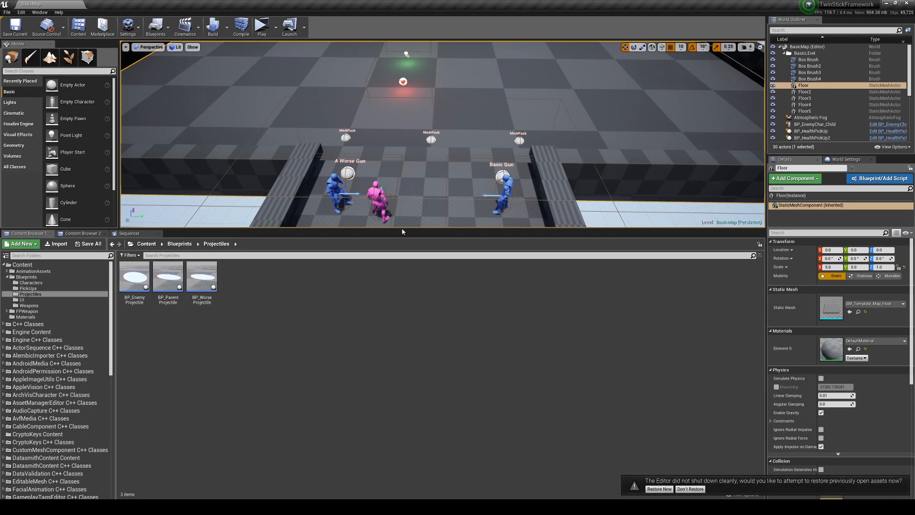
Step: Enlarge the level viewport above the Content Browser, view the whole arena, and decline restoring the previously open assets
{"action": "left_click_drag", "start_coordinate": [404, 230], "coordinate": [405, 350]}
{"action": "left_click_drag", "start_coordinate": [409, 214], "coordinate": [468, 170]}
{"action": "key", "text": "f"}
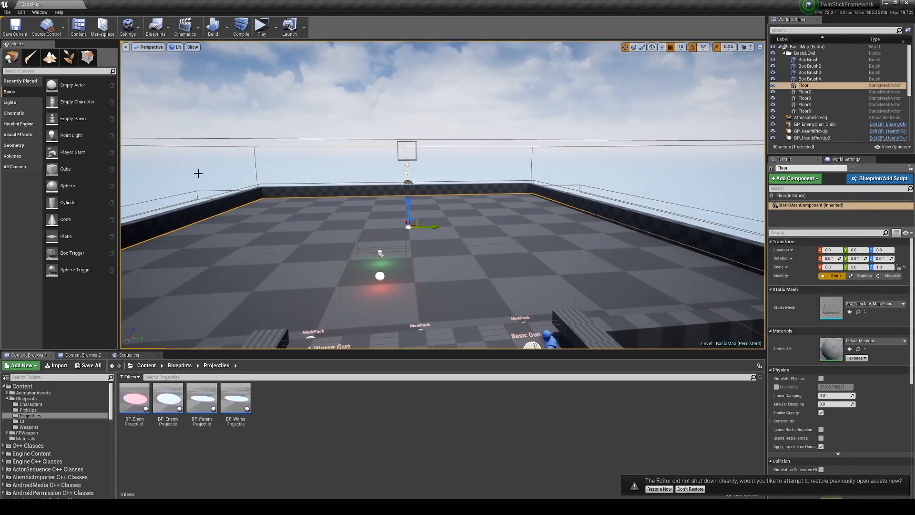
{"action": "left_click_drag", "start_coordinate": [547, 204], "coordinate": [502, 272]}
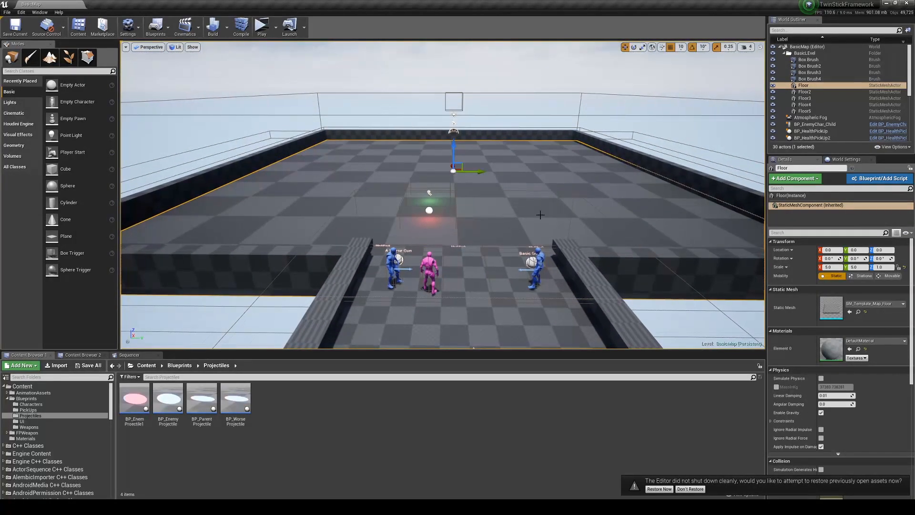
{"action": "left_click", "coordinate": [703, 489]}
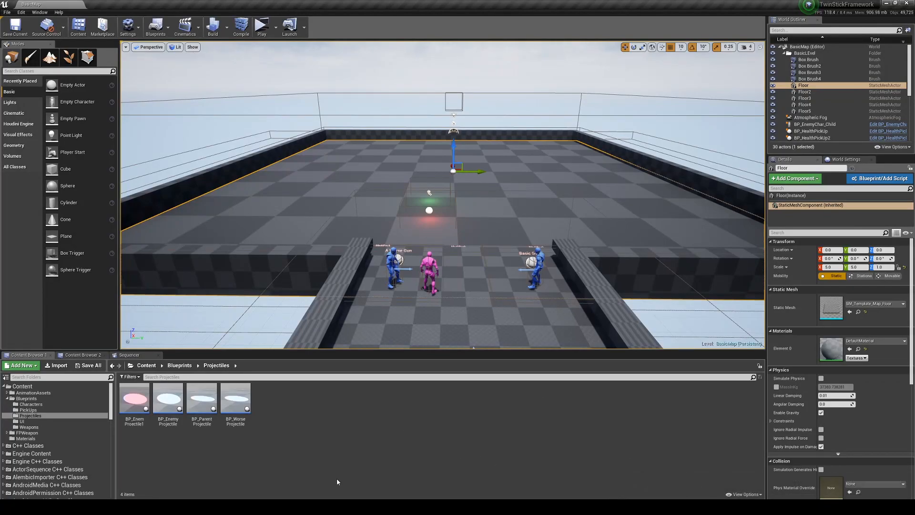